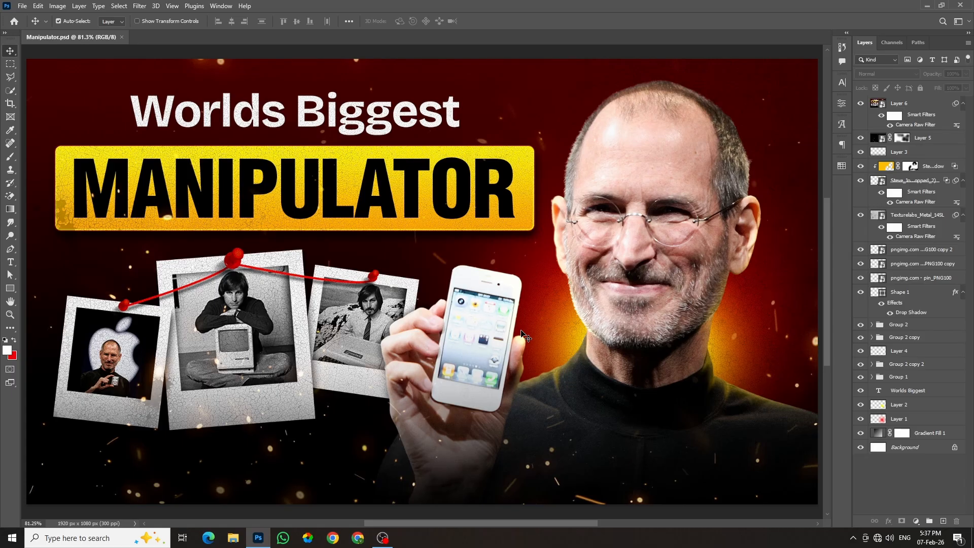
Create a new 1920 x 1080 px document at 300 ppi and fit it on screen
{"action": "key", "text": "ctrl+n"}
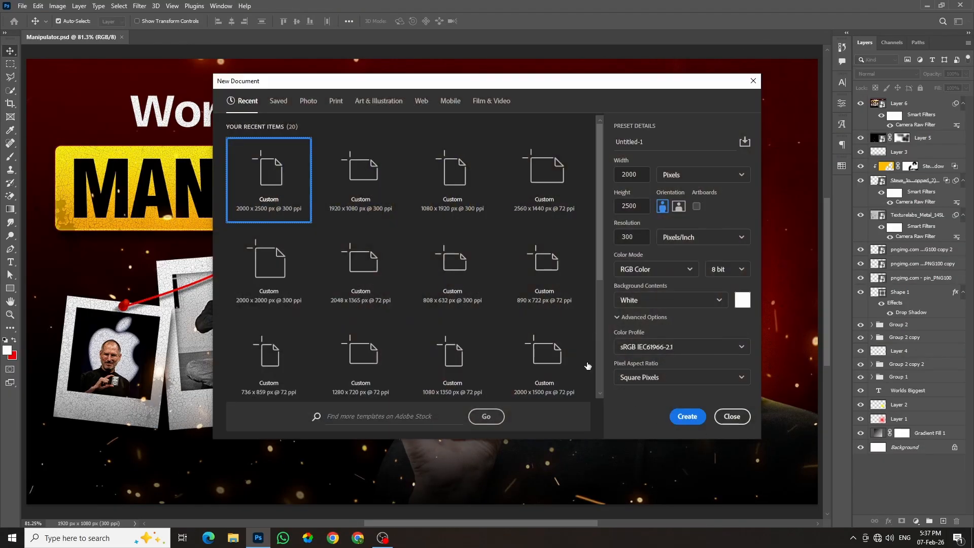
{"action": "left_click", "coordinate": [373, 210]}
{"action": "left_click_drag", "start_coordinate": [637, 174], "coordinate": [630, 173]}
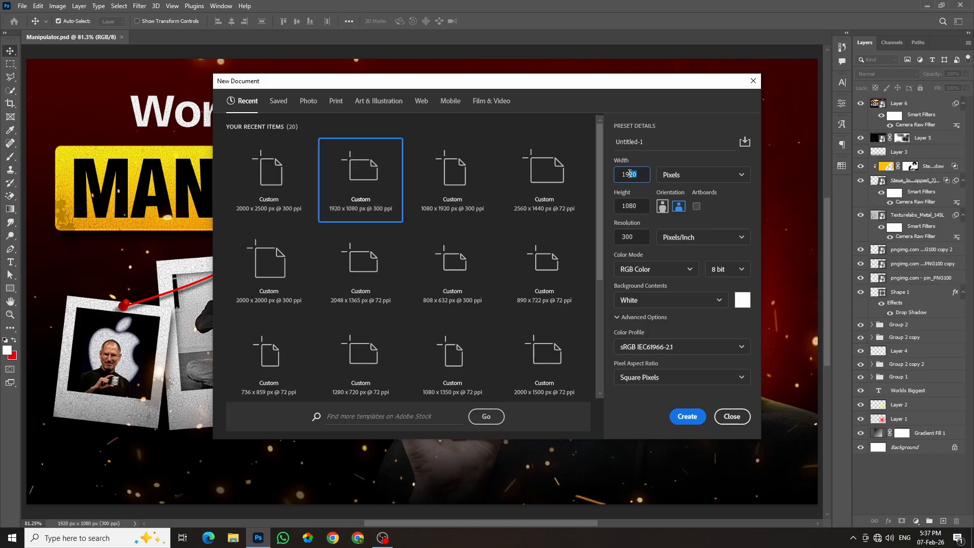
{"action": "double_click", "coordinate": [639, 206]}
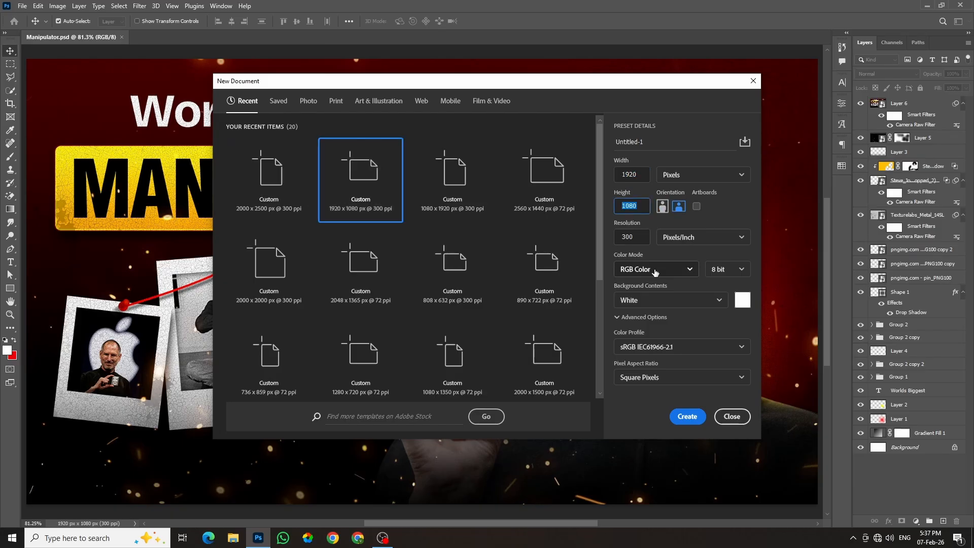
{"action": "left_click", "coordinate": [699, 417]}
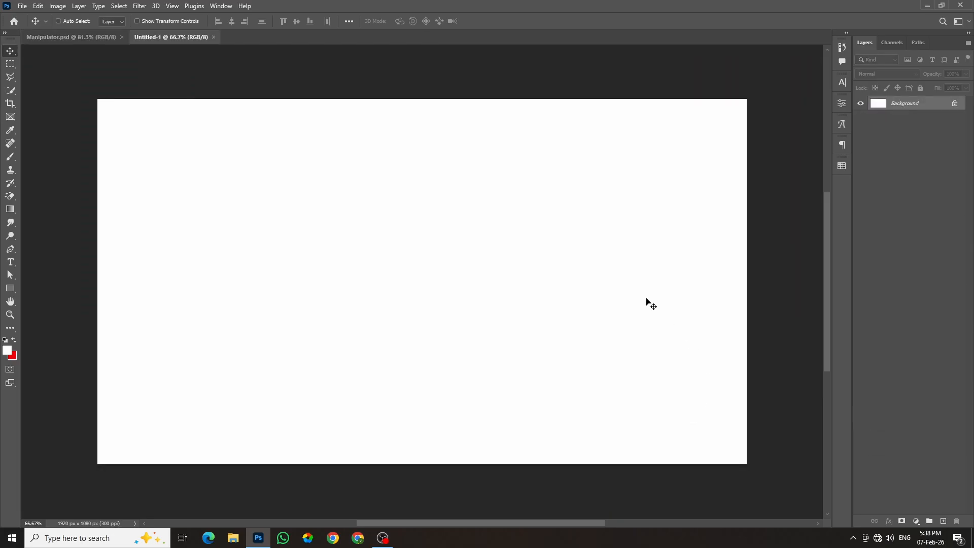
{"action": "key", "text": "ctrl+0"}
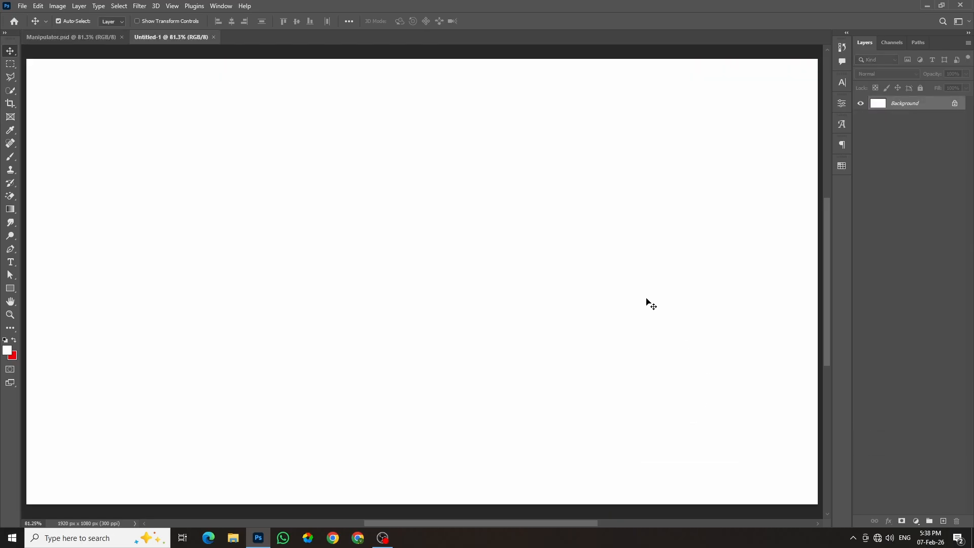
Add a guide layout from the Thumbnail Guidelines preset, with 70 px margins on all sides
{"action": "left_click", "coordinate": [172, 7]}
{"action": "mouse_move", "coordinate": [175, 272]}
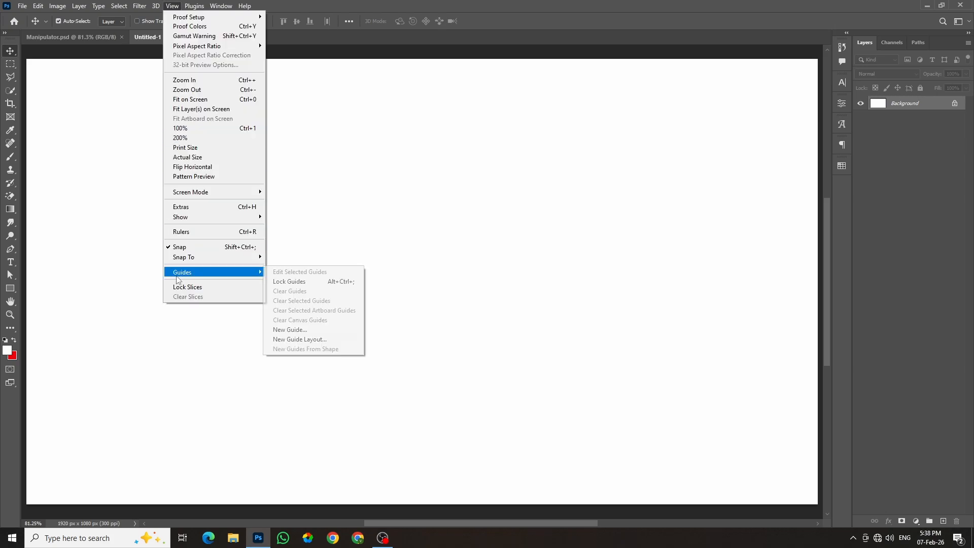
{"action": "left_click", "coordinate": [298, 343]}
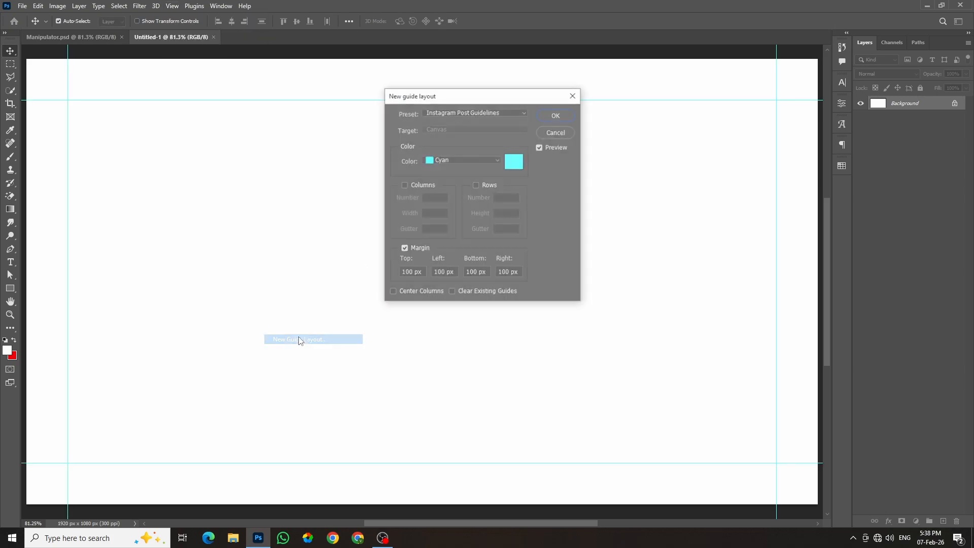
{"action": "left_click", "coordinate": [501, 114]}
{"action": "left_click", "coordinate": [459, 198]}
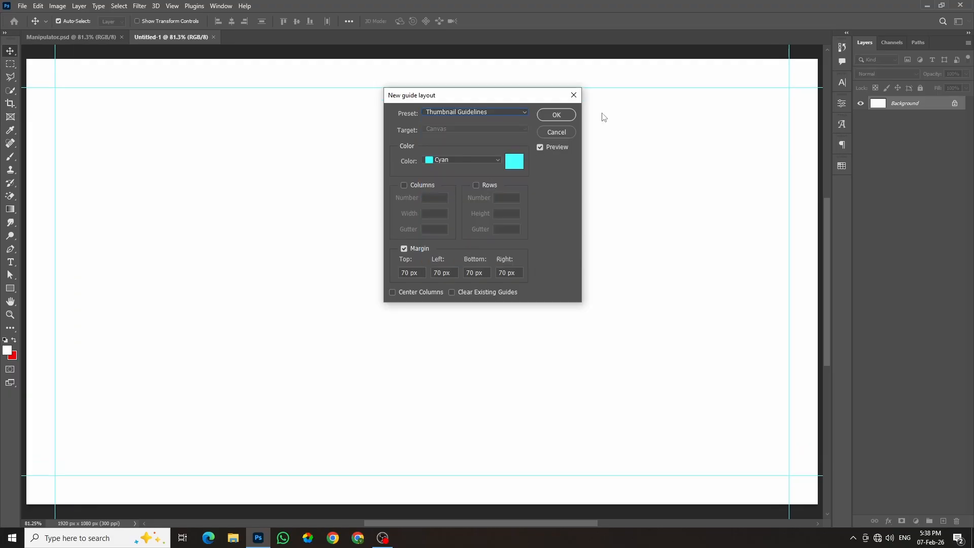
{"action": "left_click", "coordinate": [557, 115]}
Add a Gradient Fill layer to the new document and set the gradient's starting color stop to black (#000000)
{"action": "key", "text": "ctrl+Tab"}
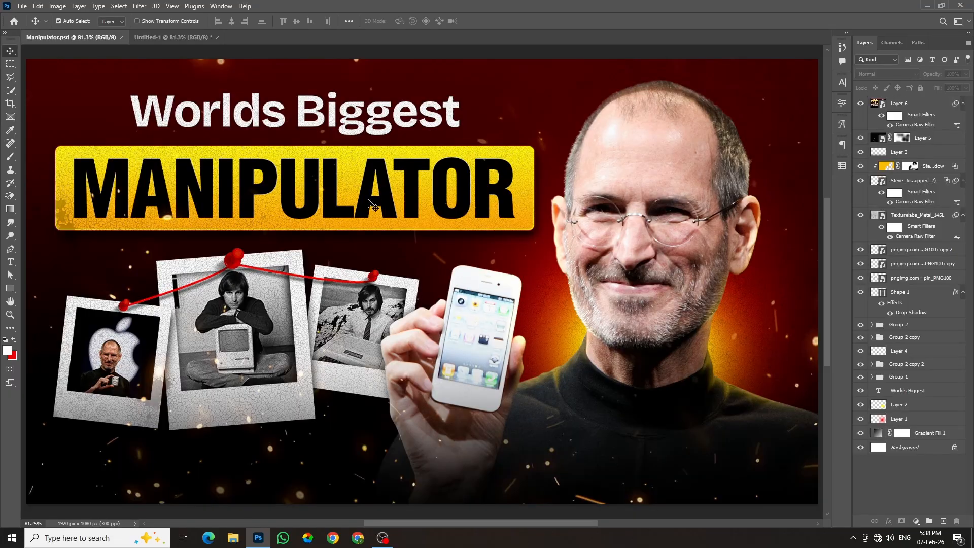
{"action": "left_click", "coordinate": [154, 36]}
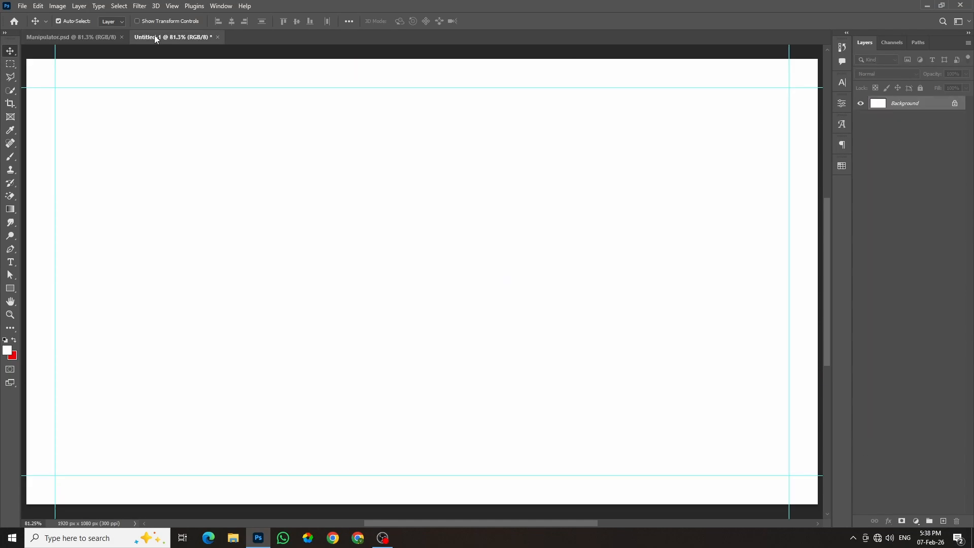
{"action": "left_click", "coordinate": [916, 521]}
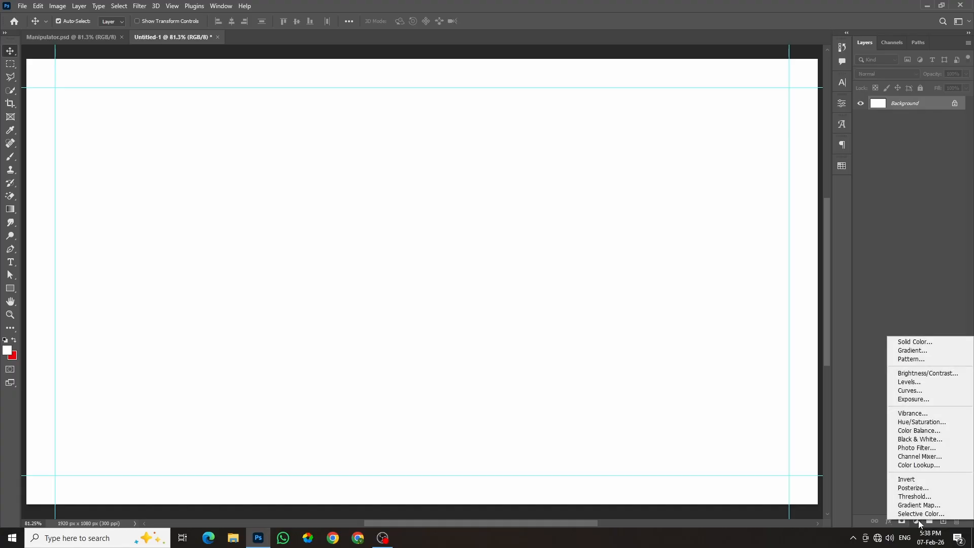
{"action": "left_click", "coordinate": [915, 351]}
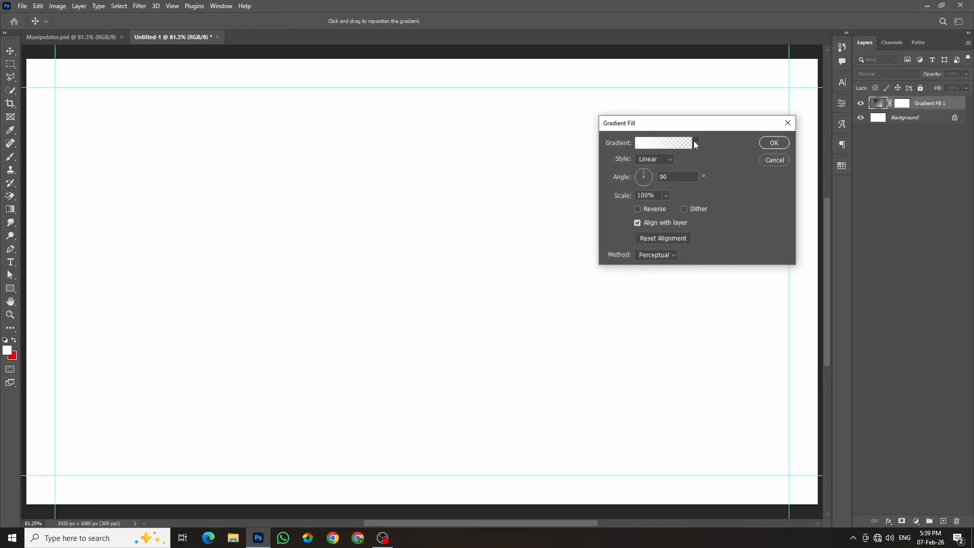
{"action": "left_click", "coordinate": [695, 144]}
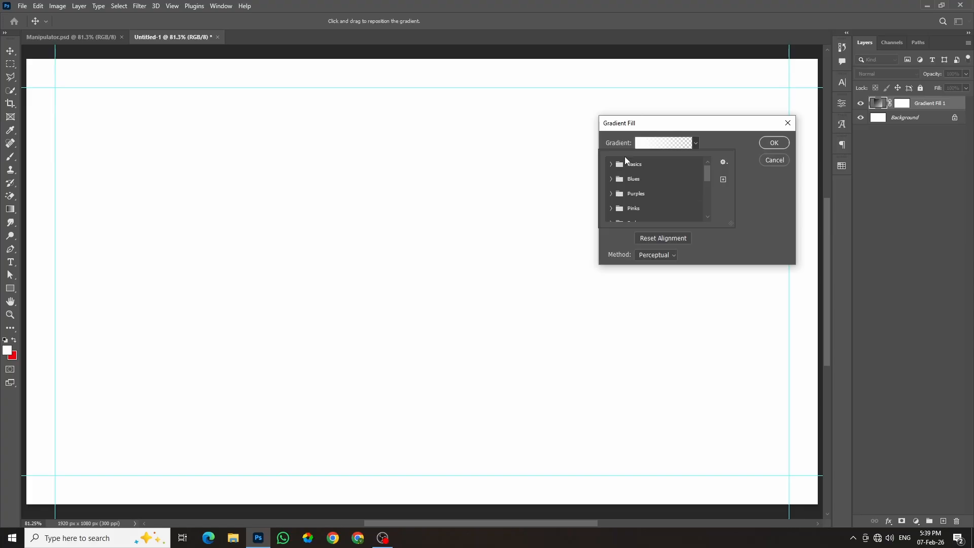
{"action": "left_click", "coordinate": [647, 146]}
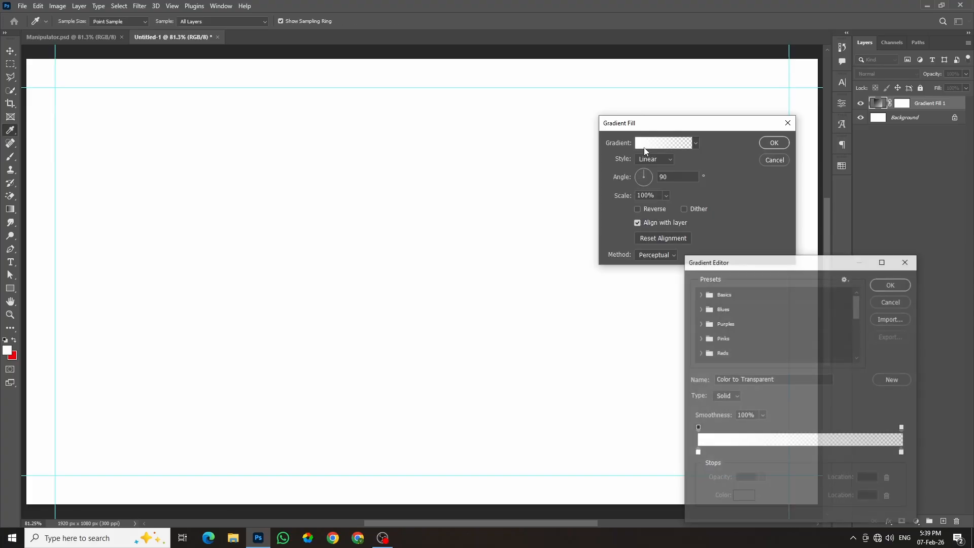
{"action": "left_click", "coordinate": [698, 452]}
{"action": "left_click", "coordinate": [742, 498]}
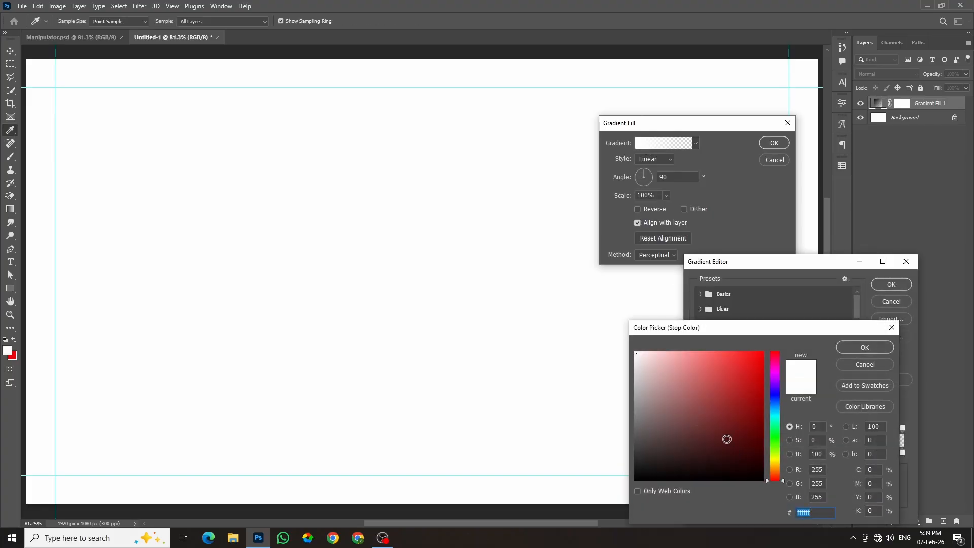
{"action": "left_click_drag", "start_coordinate": [724, 437], "coordinate": [592, 510]}
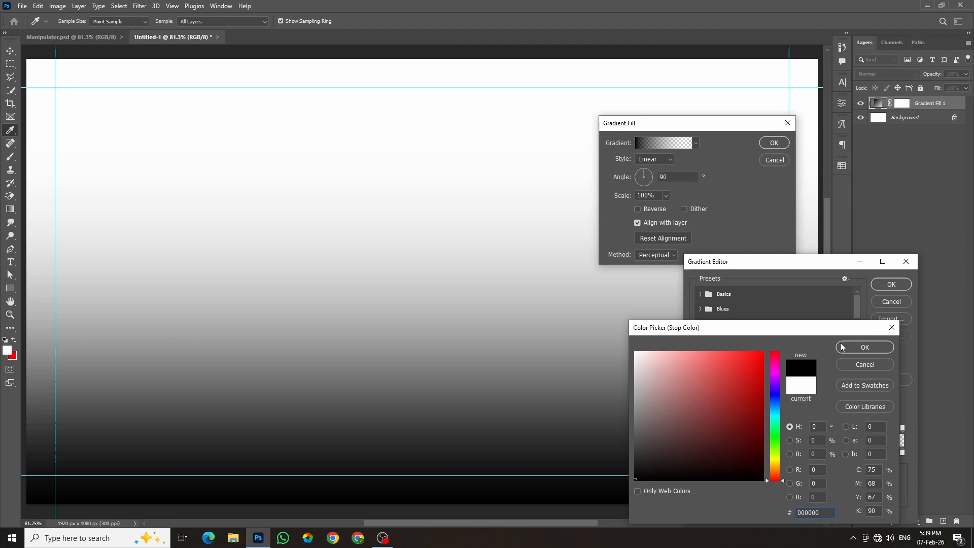
{"action": "left_click", "coordinate": [862, 347]}
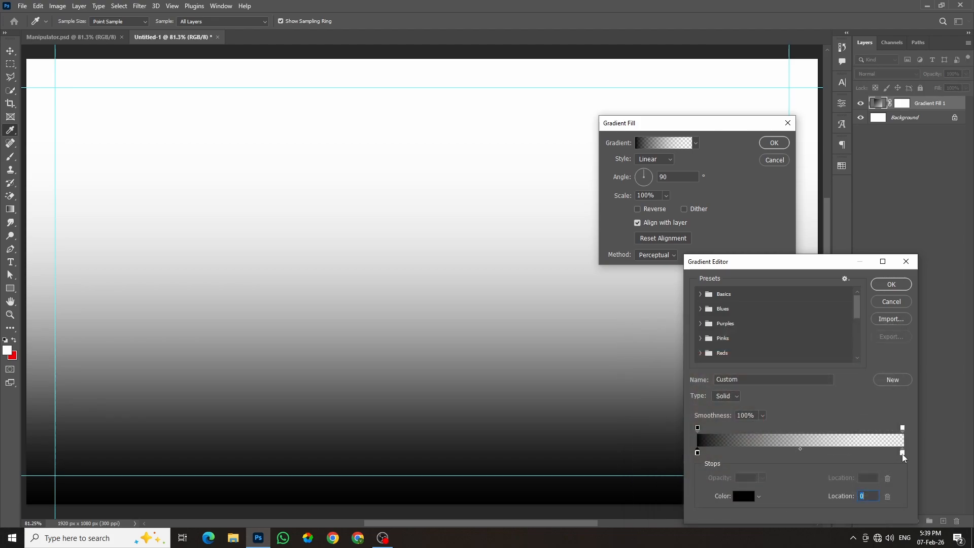
Set the gradient's end color stop to dark red with 100% opacity and apply the gradient fill
{"action": "left_click", "coordinate": [902, 454]}
{"action": "left_click", "coordinate": [743, 496]}
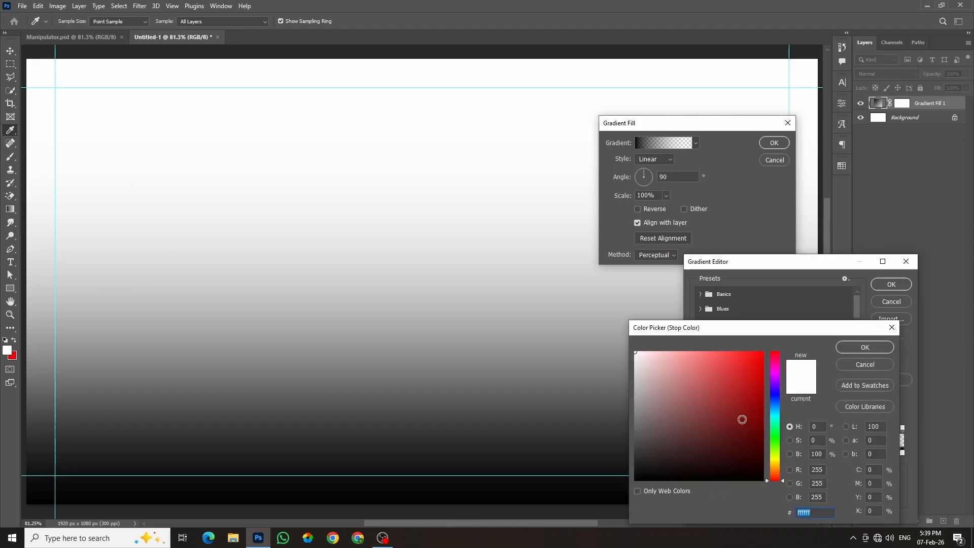
{"action": "left_click_drag", "start_coordinate": [741, 415], "coordinate": [779, 447]}
{"action": "left_click", "coordinate": [864, 348]}
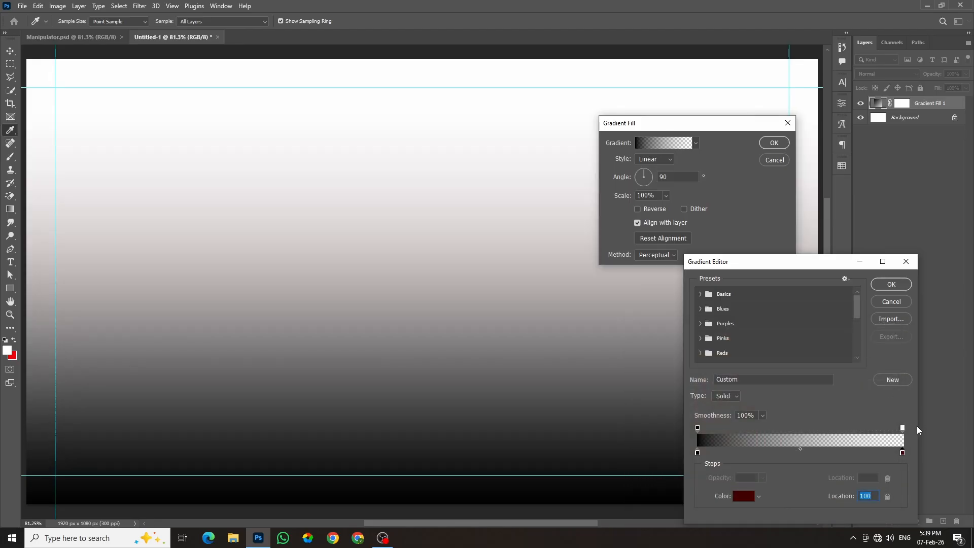
{"action": "left_click", "coordinate": [902, 429]}
{"action": "left_click_drag", "start_coordinate": [716, 477], "coordinate": [879, 483]}
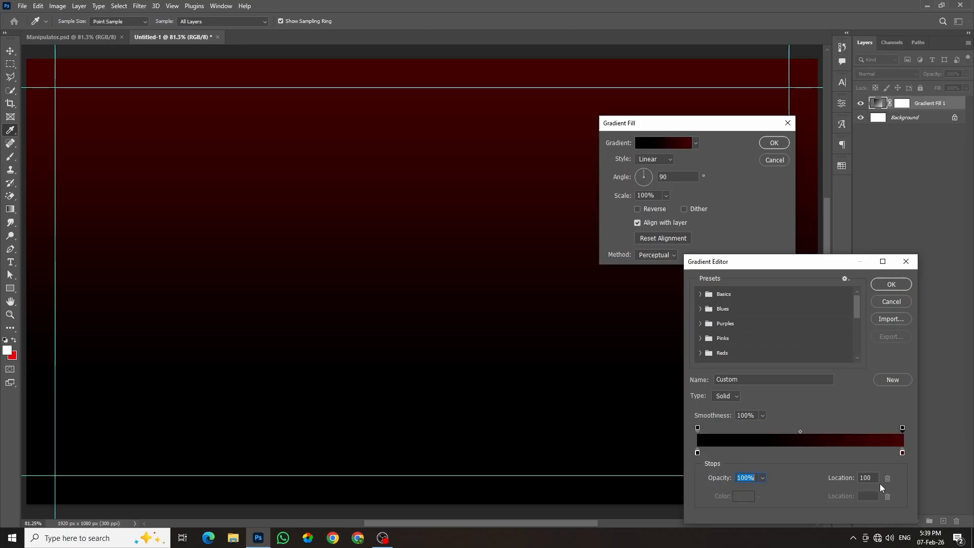
{"action": "left_click", "coordinate": [891, 284]}
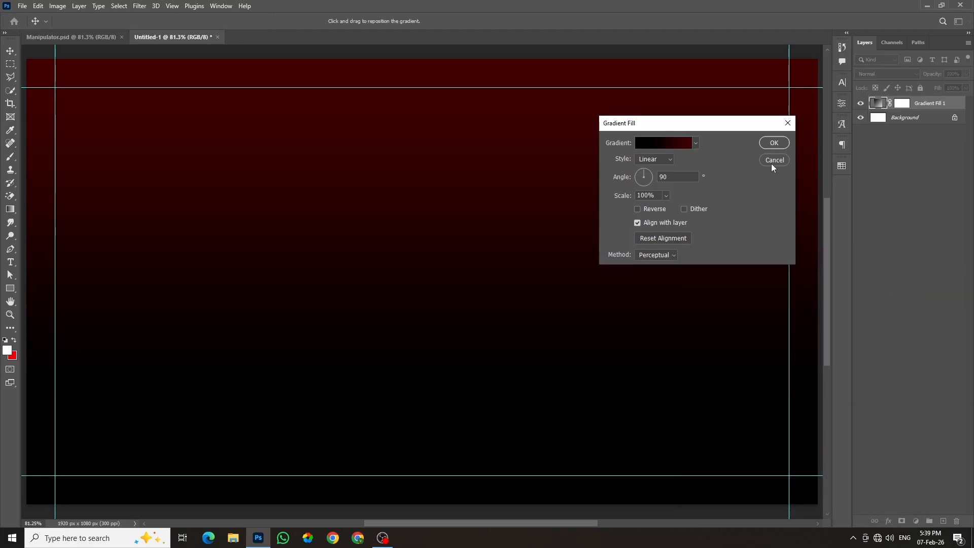
{"action": "left_click", "coordinate": [775, 142]}
{"action": "scroll", "coordinate": [400, 240], "scroll_direction": "down", "scroll_amount": 2}
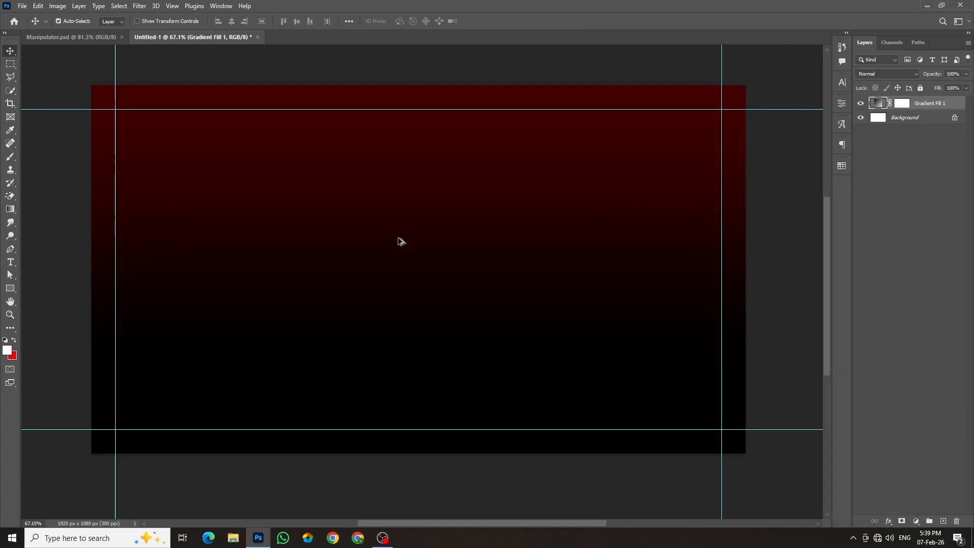
{"action": "left_click", "coordinate": [773, 274]}
{"action": "scroll", "coordinate": [775, 274], "scroll_direction": "up", "scroll_amount": 2}
Place the Steve_Jobs_Headshot_2010-CROP_(cropped_2) image from the B Roll folder into the new document
{"action": "key", "text": "ctrl+Tab"}
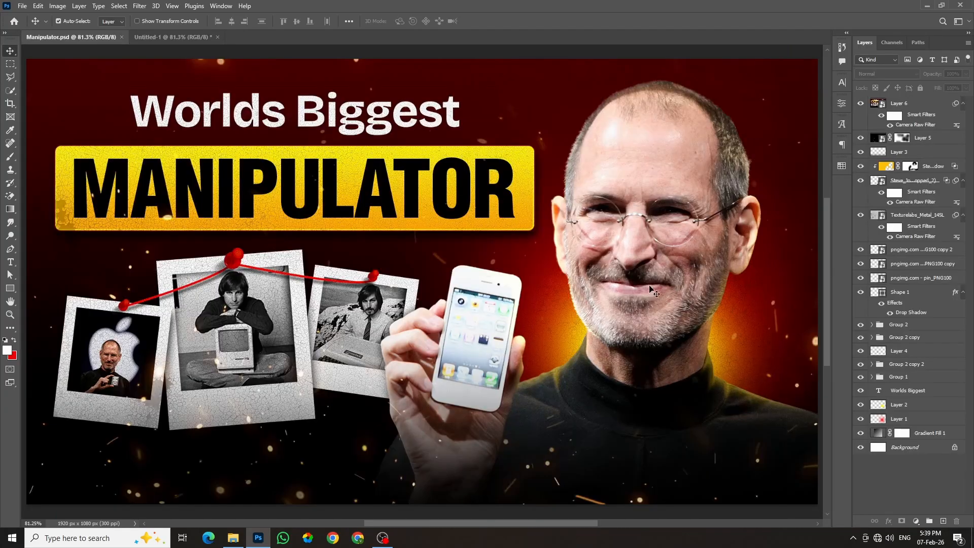
{"action": "left_click", "coordinate": [173, 37]}
{"action": "left_click", "coordinate": [337, 463]}
{"action": "left_click", "coordinate": [233, 539]}
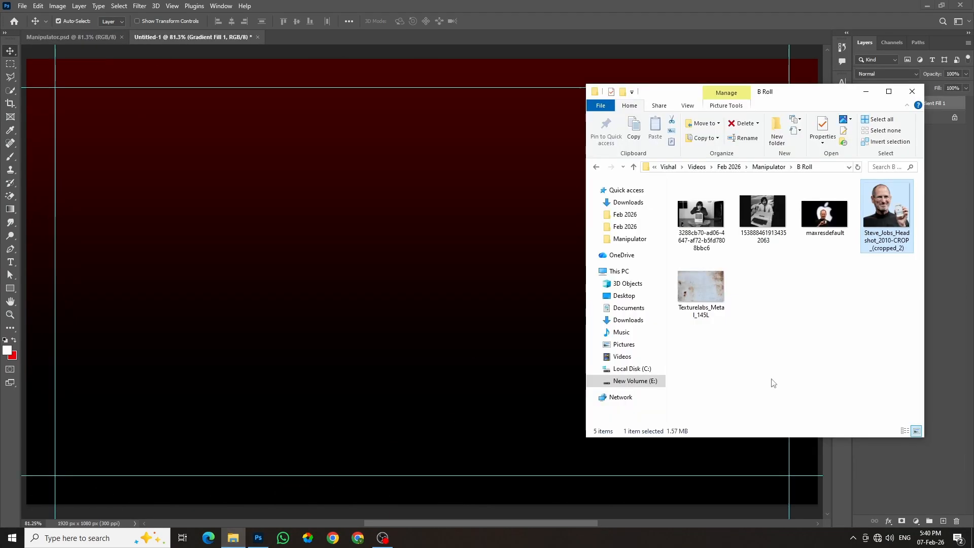
{"action": "left_click_drag", "start_coordinate": [894, 212], "coordinate": [345, 248]}
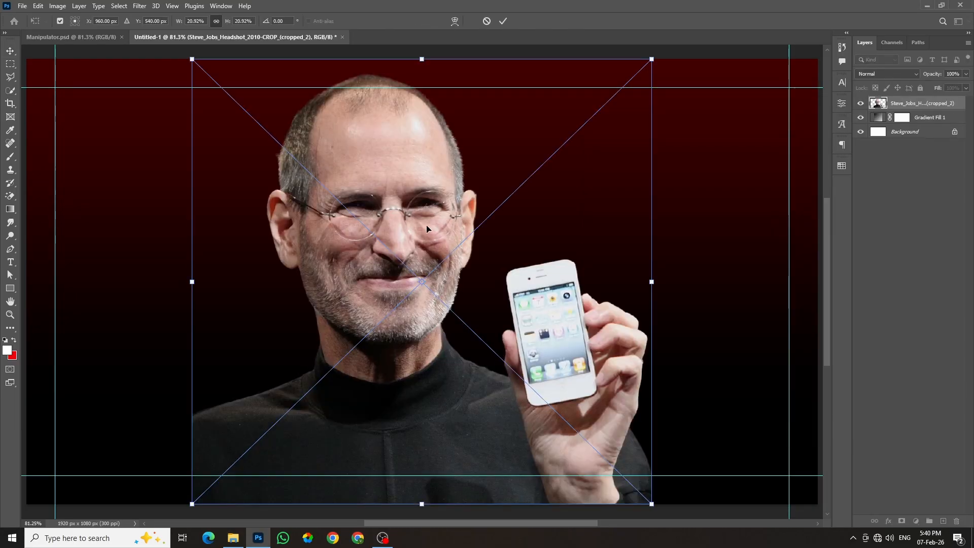
Flip the placed portrait horizontally, move it to the canvas's right side, and scale it to about 20.71%
{"action": "right_click", "coordinate": [401, 168]}
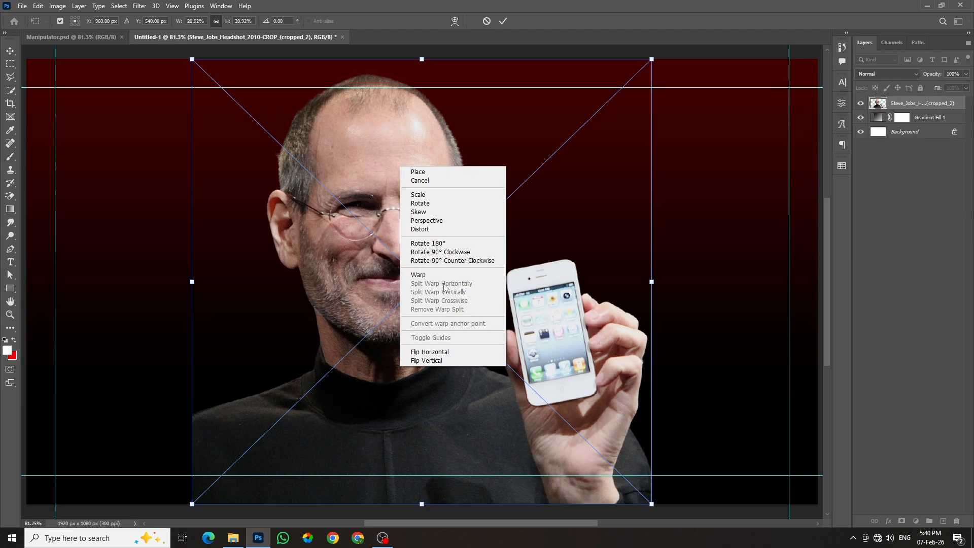
{"action": "left_click", "coordinate": [440, 352]}
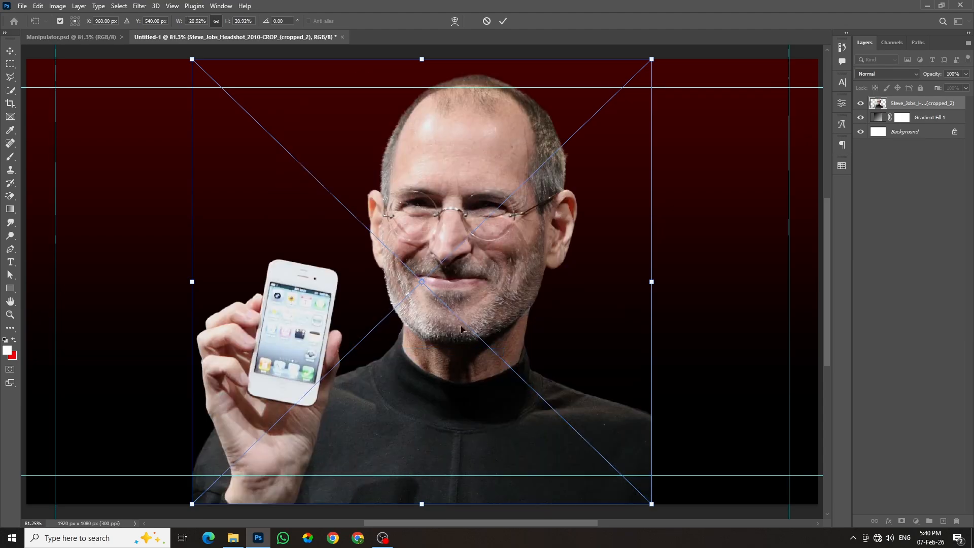
{"action": "left_click_drag", "start_coordinate": [463, 280], "coordinate": [629, 287]}
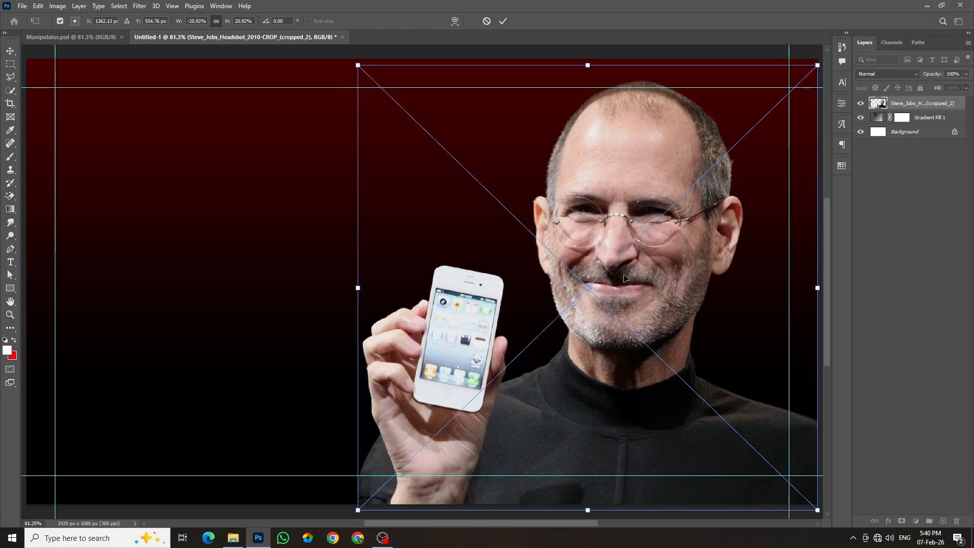
{"action": "left_click_drag", "start_coordinate": [357, 64], "coordinate": [361, 69]}
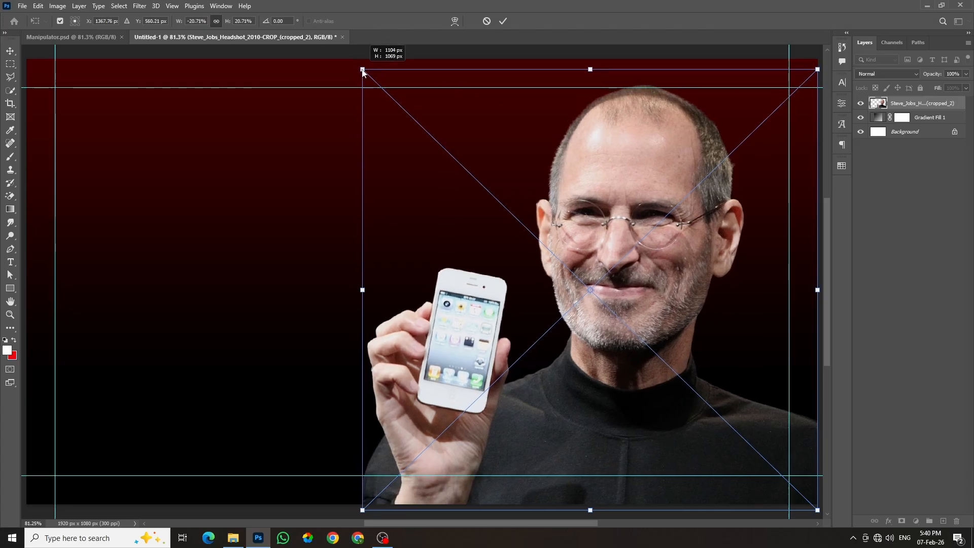
{"action": "left_click", "coordinate": [505, 19]}
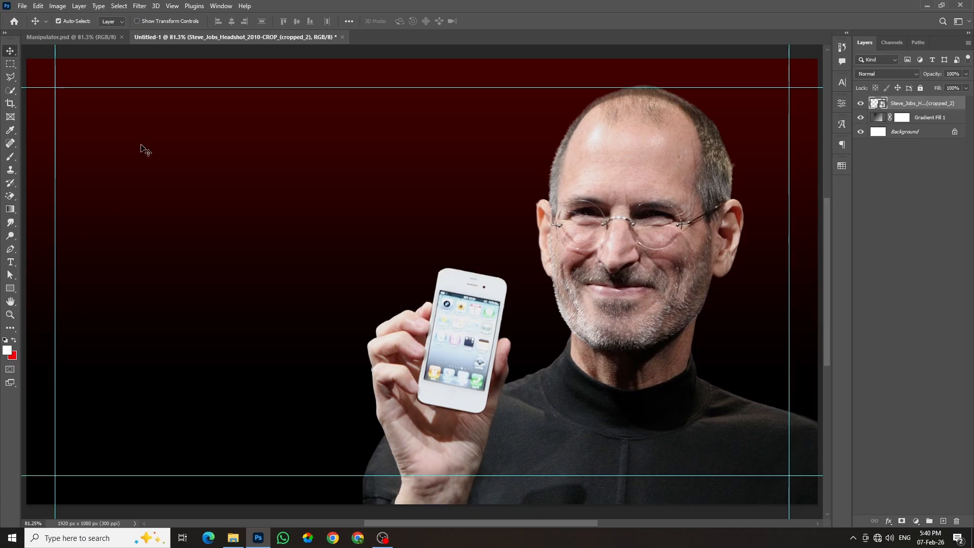
Add the headline text "Worlds Biggest" in the upper part of the new document, beside the portrait
{"action": "left_click", "coordinate": [92, 38]}
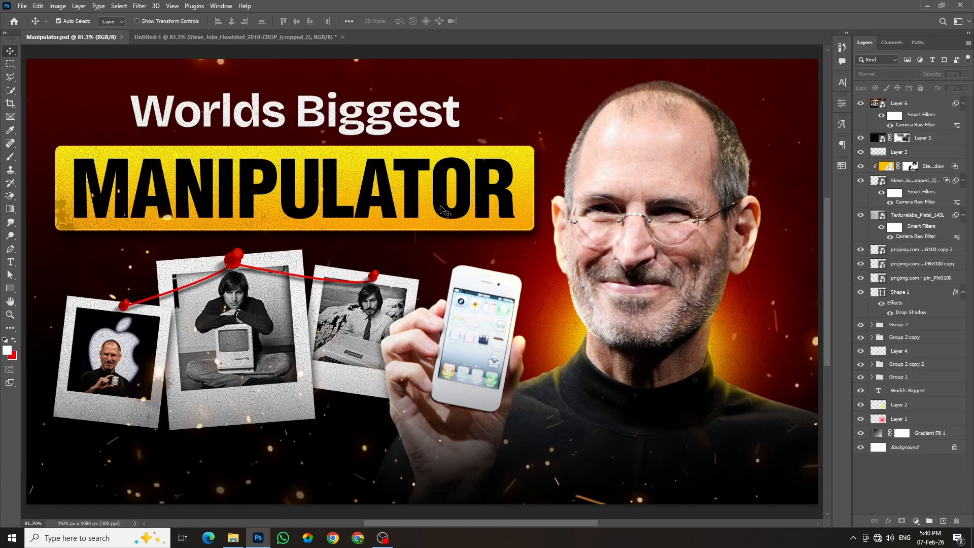
{"action": "left_click", "coordinate": [249, 37]}
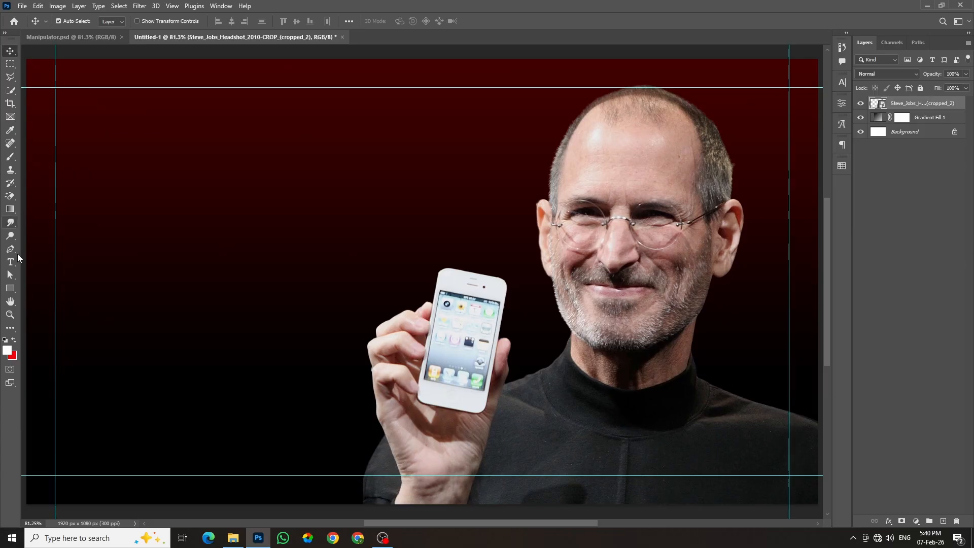
{"action": "left_click", "coordinate": [10, 261]}
{"action": "left_click", "coordinate": [247, 144]}
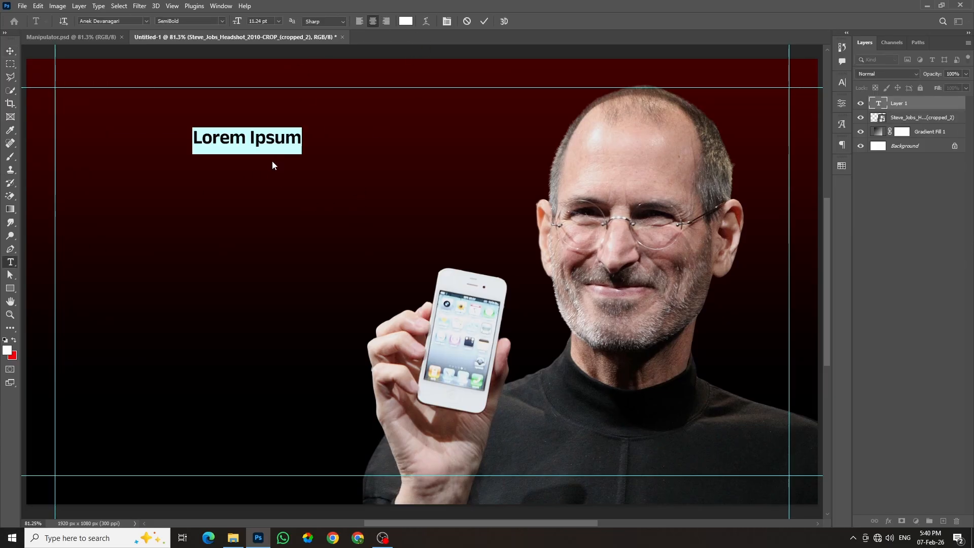
{"action": "type", "text": "Worl"}
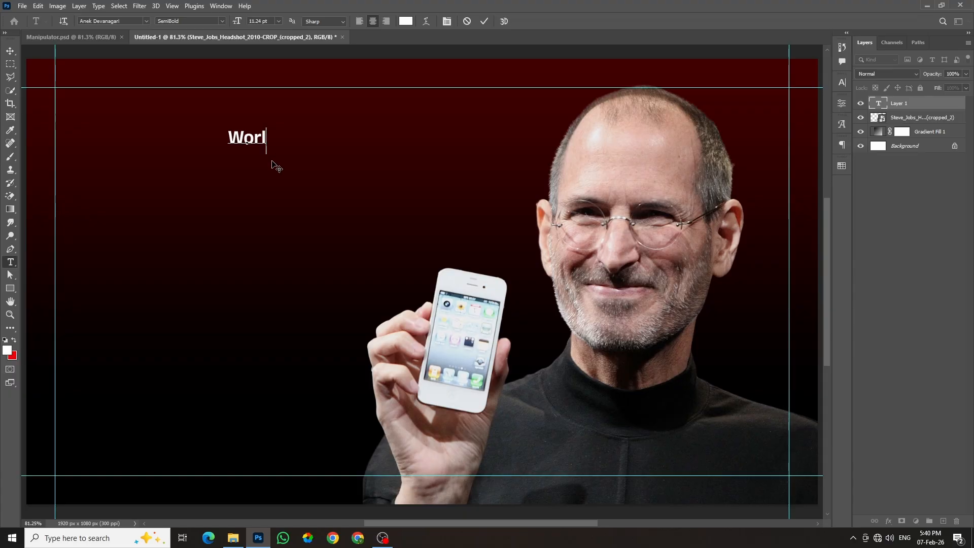
{"action": "type", "text": "ds B"}
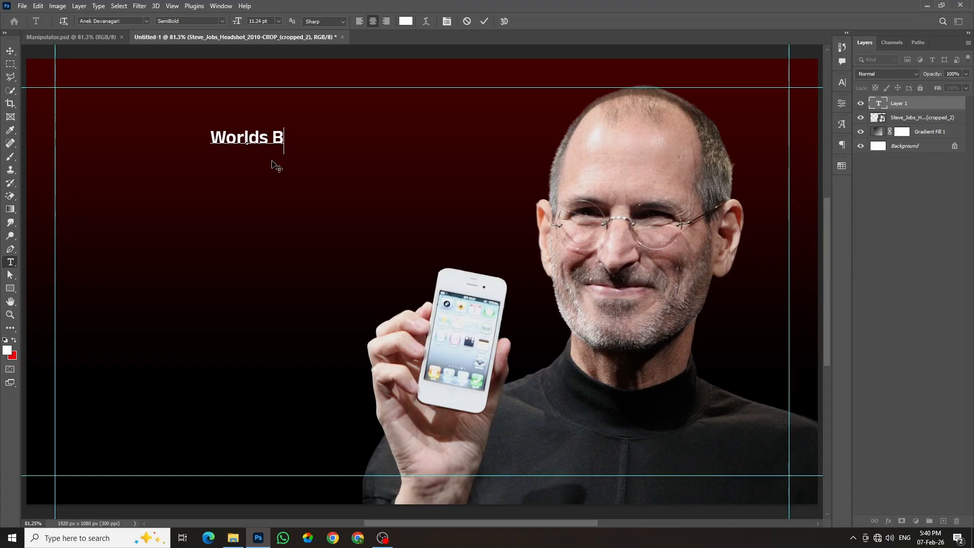
{"action": "type", "text": "iggest"}
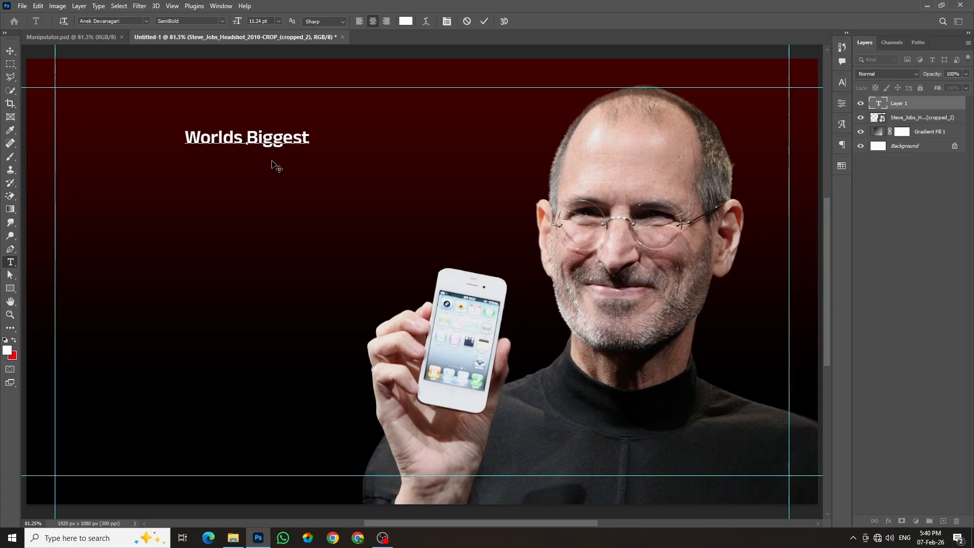
{"action": "left_click", "coordinate": [485, 21]}
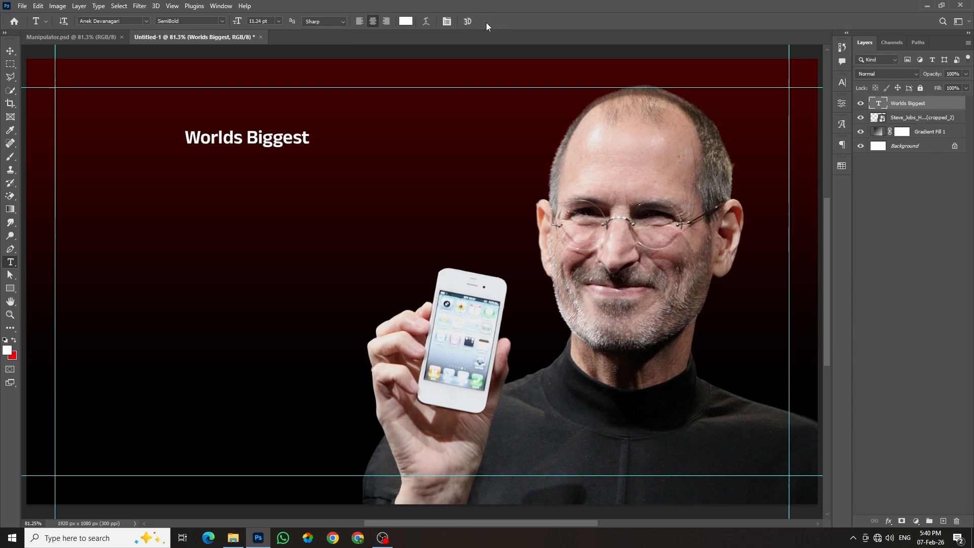
Scale the "Worlds Biggest" text up to about 23.66 pt
{"action": "left_click", "coordinate": [11, 51]}
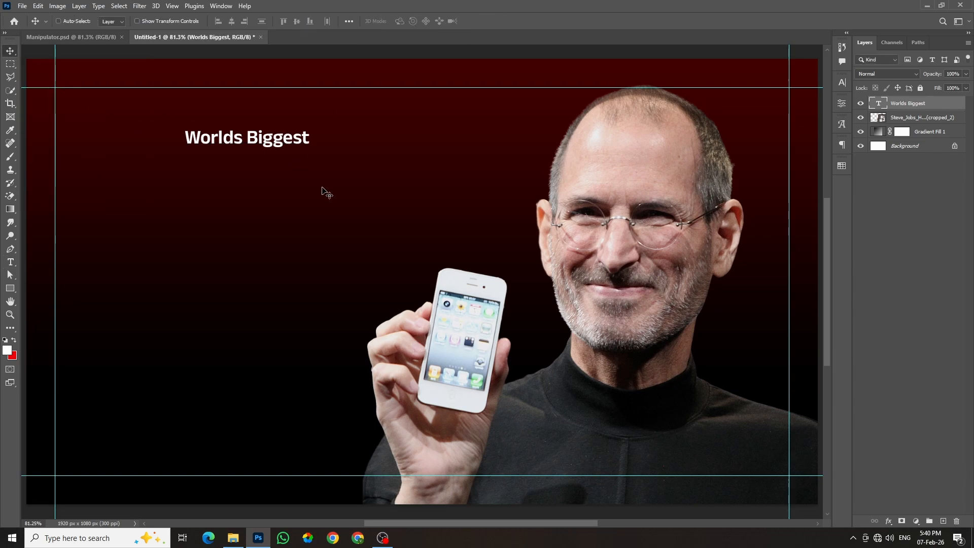
{"action": "key", "text": "ctrl+t"}
{"action": "left_click_drag", "start_coordinate": [308, 151], "coordinate": [378, 167]}
{"action": "left_click", "coordinate": [500, 22]}
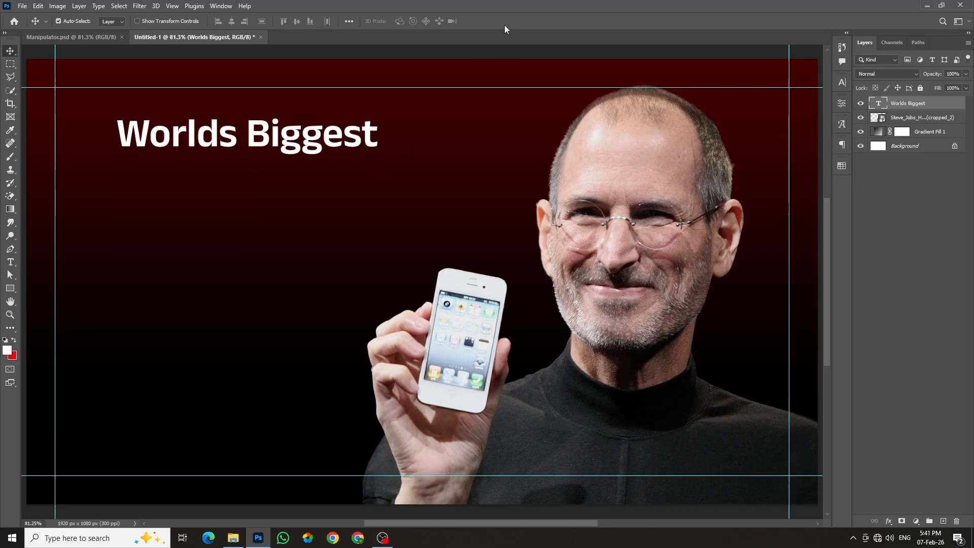
Set the "Worlds Biggest" text to Bricolage Grotesque 24pt Bold with a tracking of -20
{"action": "left_click", "coordinate": [843, 82]}
{"action": "left_click", "coordinate": [781, 100]}
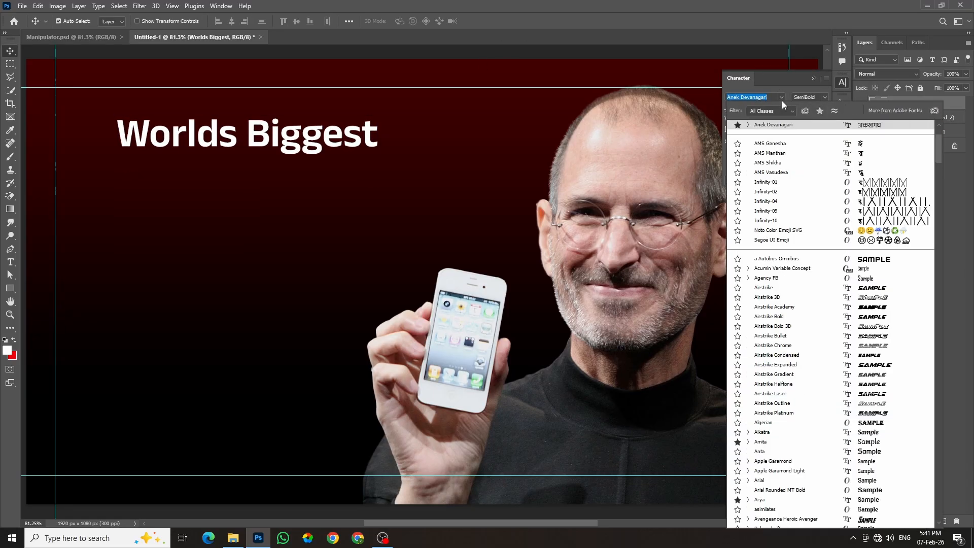
{"action": "type", "text": "grot"}
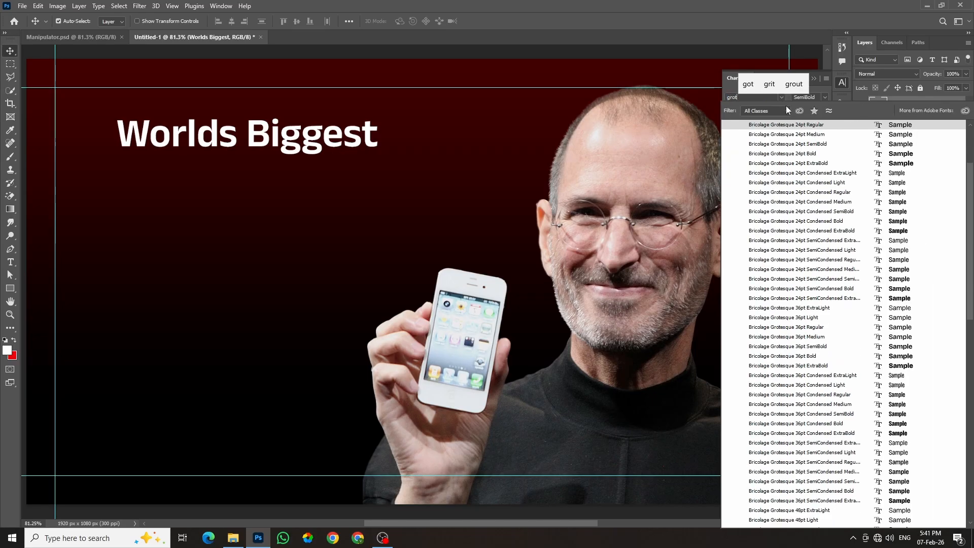
{"action": "left_click", "coordinate": [791, 154]}
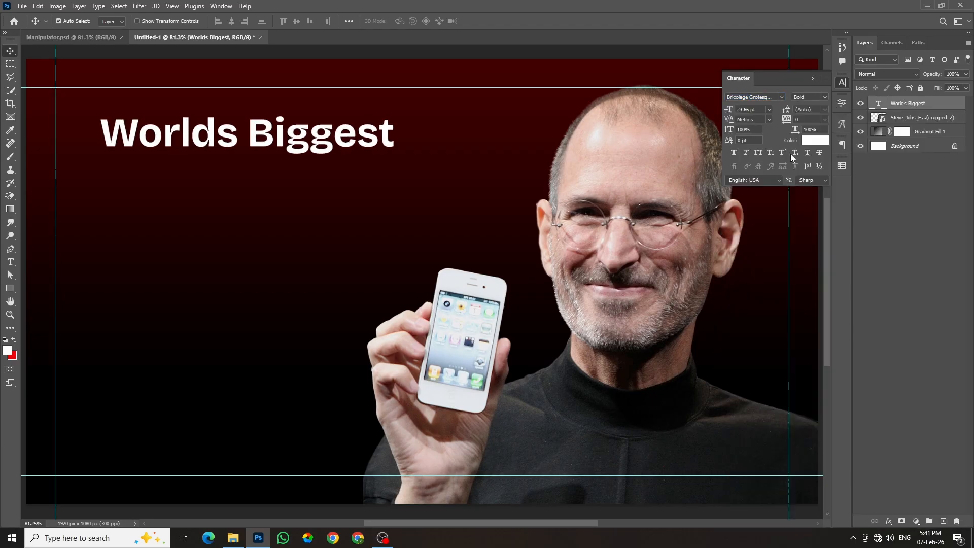
{"action": "left_click", "coordinate": [804, 118]}
{"action": "type", "text": "-20"}
{"action": "key", "text": "Return"}
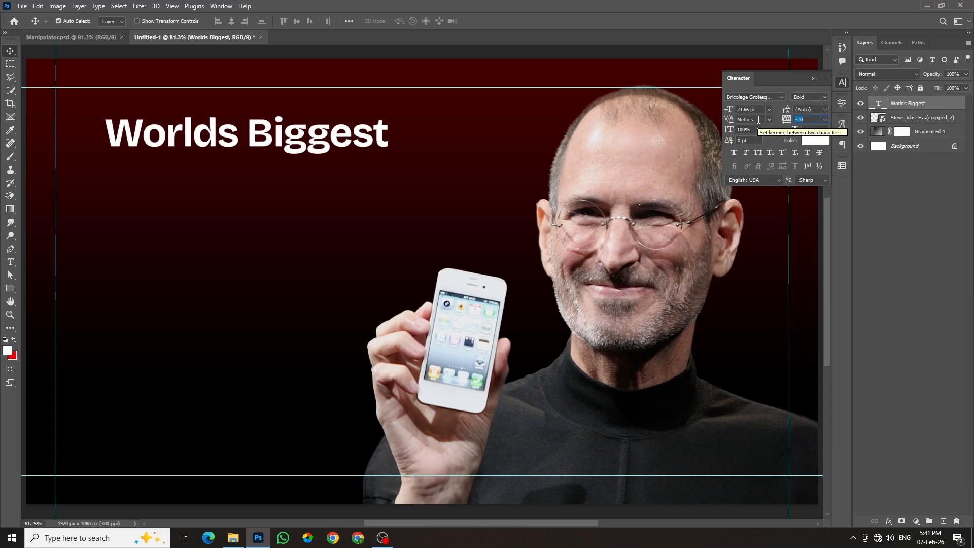
{"action": "left_click", "coordinate": [814, 78]}
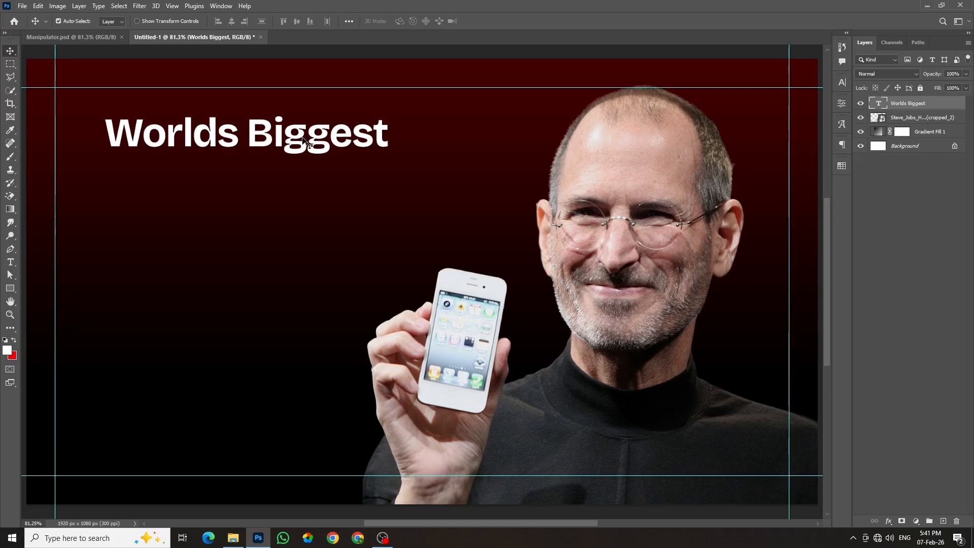
Duplicate the "Worlds Biggest" text layer and place the copy directly beneath the original
{"action": "left_click_drag", "start_coordinate": [302, 140], "coordinate": [310, 177]}
{"action": "left_click", "coordinate": [98, 36]}
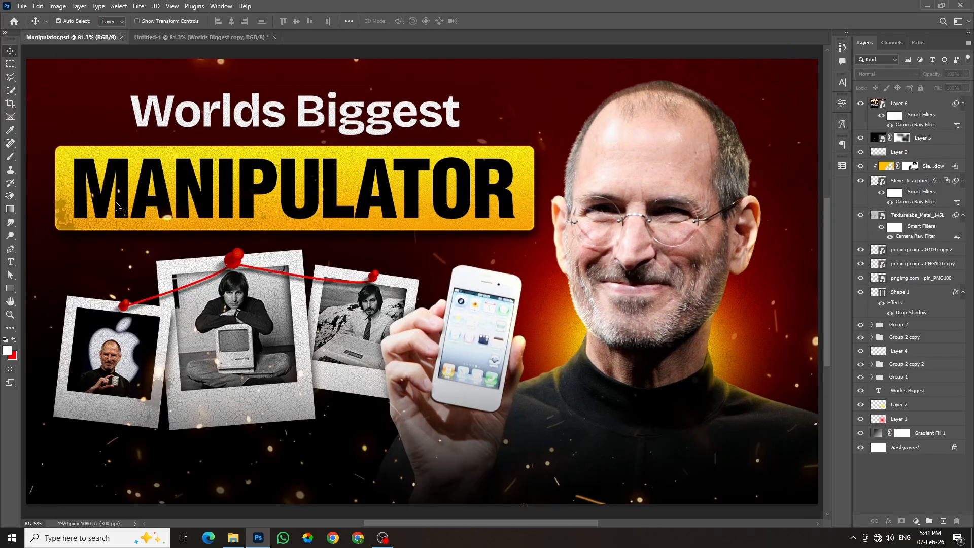
{"action": "left_click", "coordinate": [171, 40]}
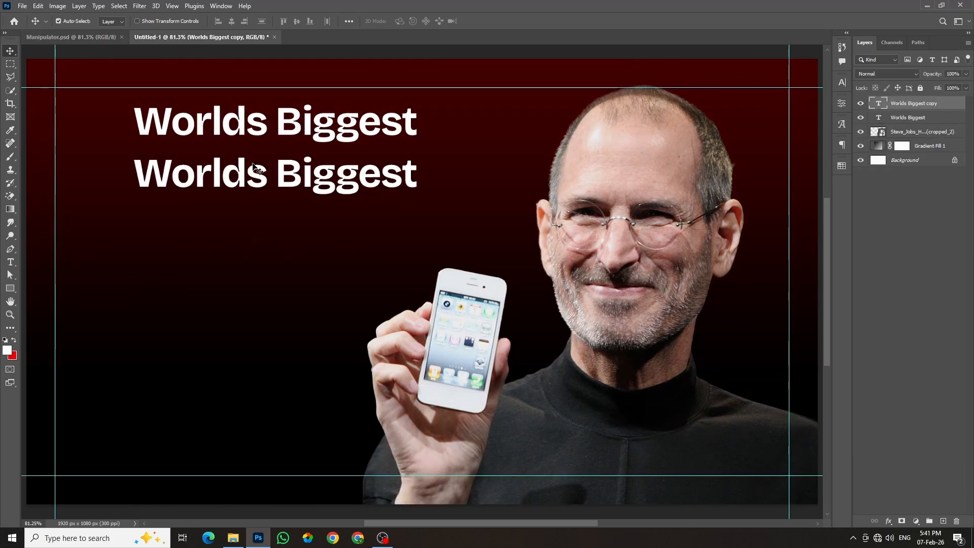
Replace the wording of the lower headline copy with "Manipulator"
{"action": "double_click", "coordinate": [273, 176]}
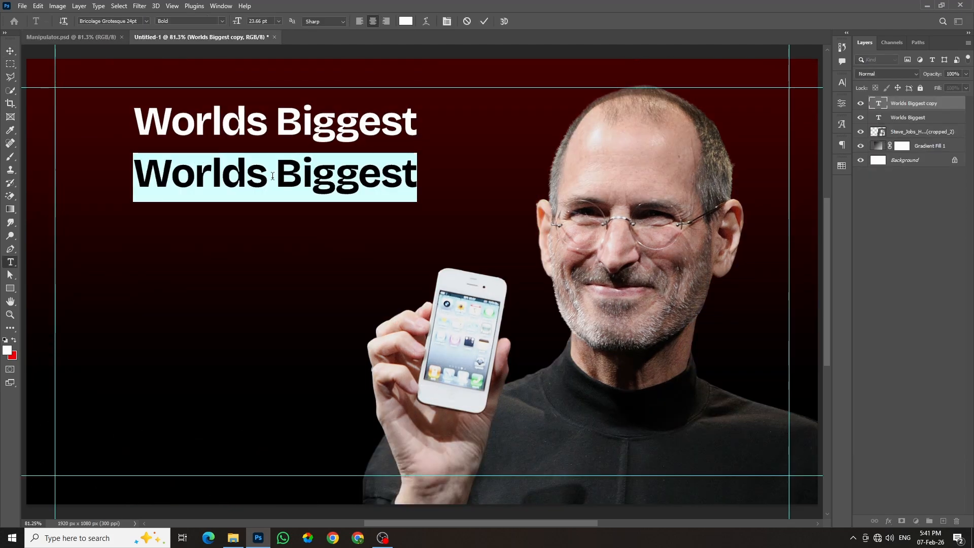
{"action": "type", "text": "Ma"}
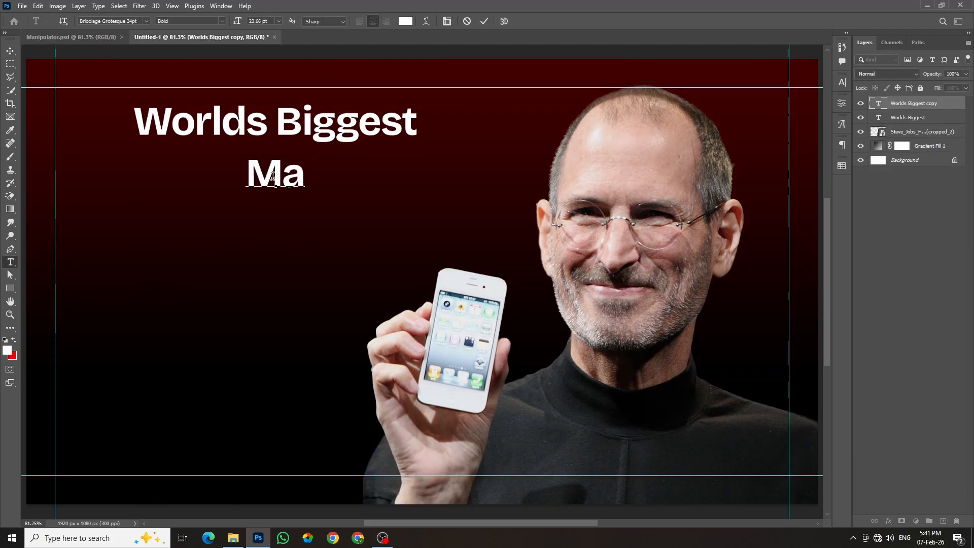
{"action": "type", "text": "nu"}
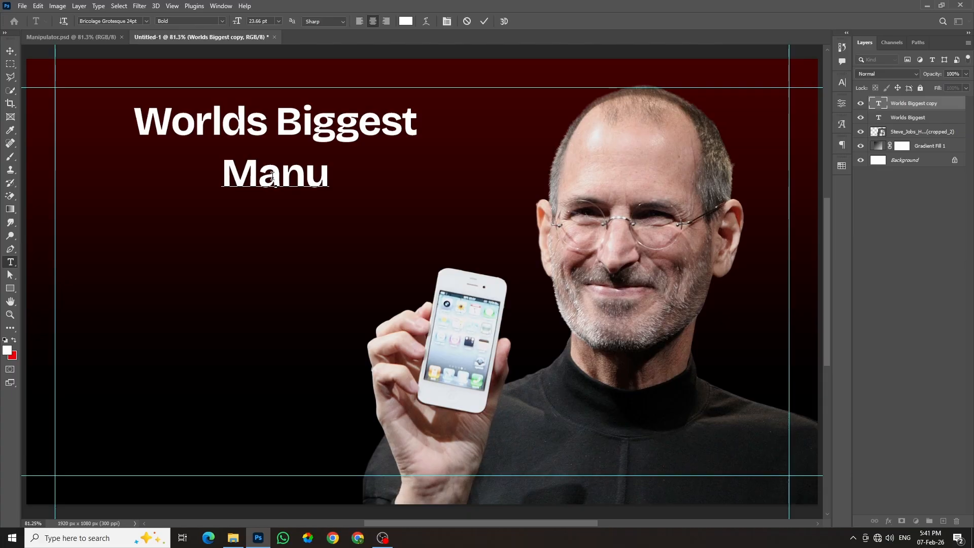
{"action": "key", "text": "BackSpace"}
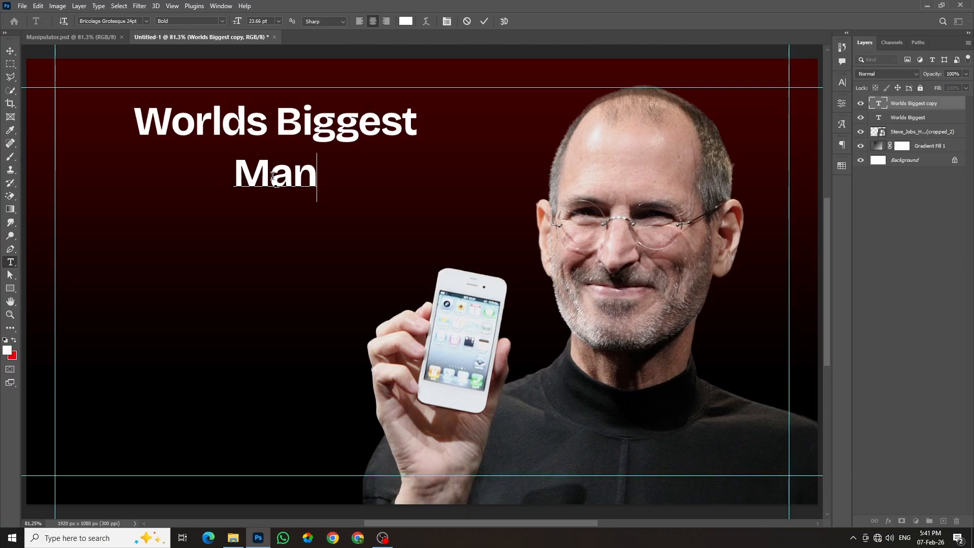
{"action": "type", "text": "i"}
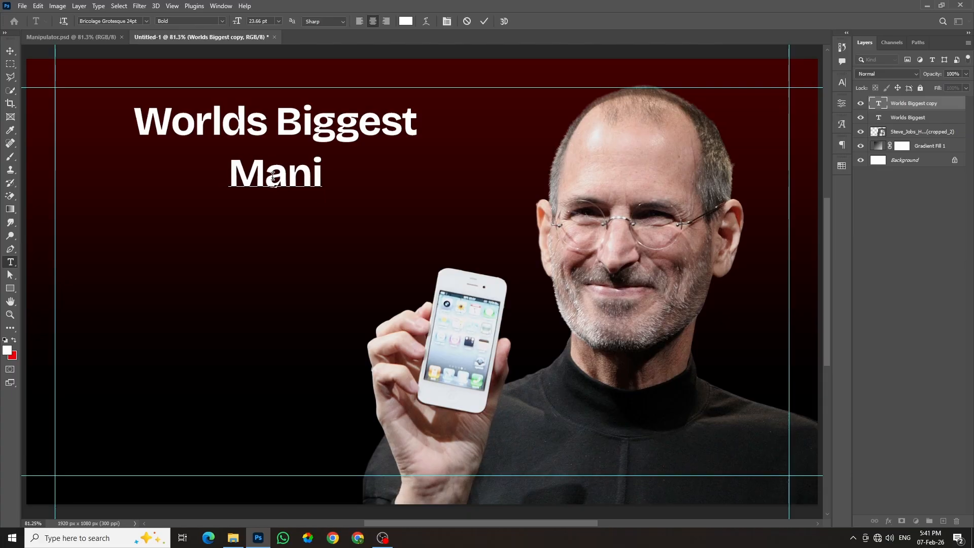
{"action": "type", "text": "pu"}
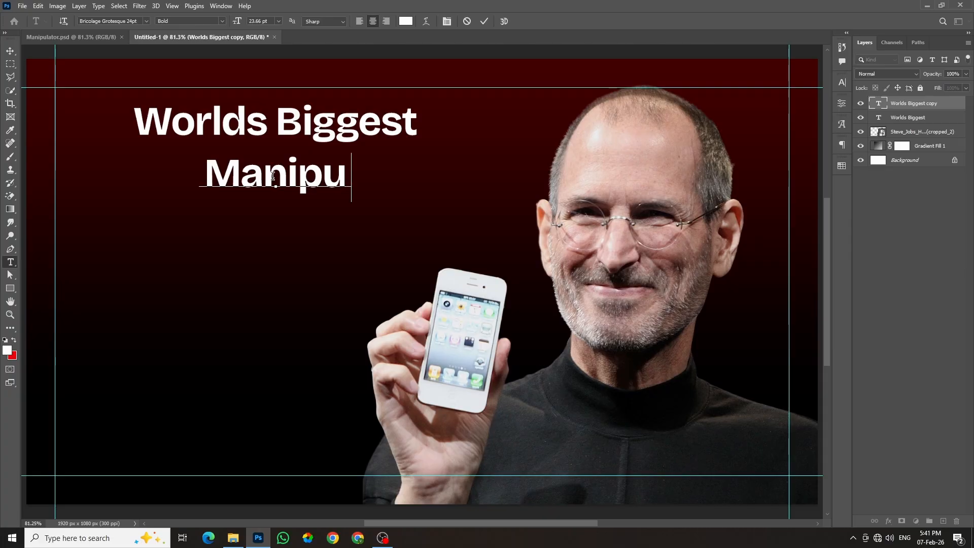
{"action": "type", "text": "lator"}
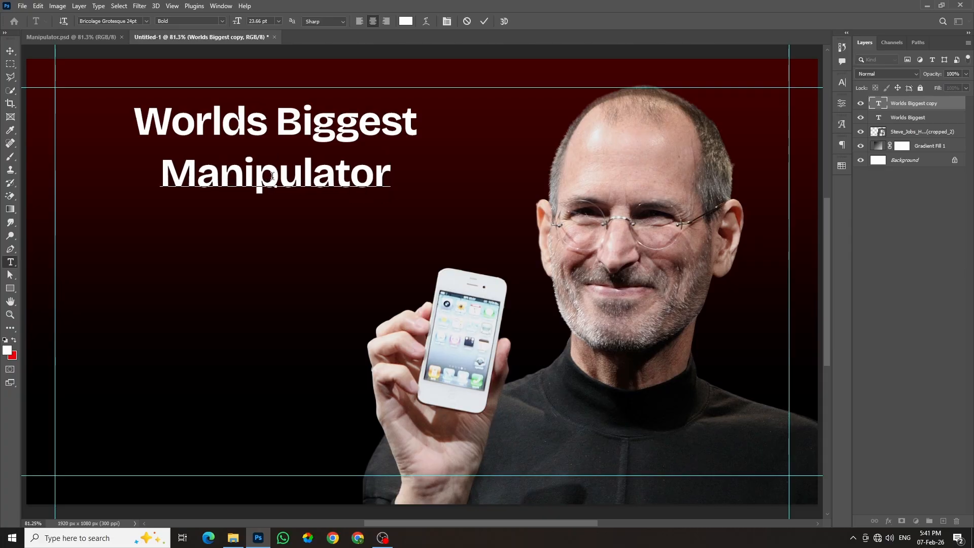
Set the "Manipulator" text to Helvetica LT Std Black Condensed in all caps, following the reference thumbnail
{"action": "left_click", "coordinate": [74, 39]}
{"action": "key", "text": "v"}
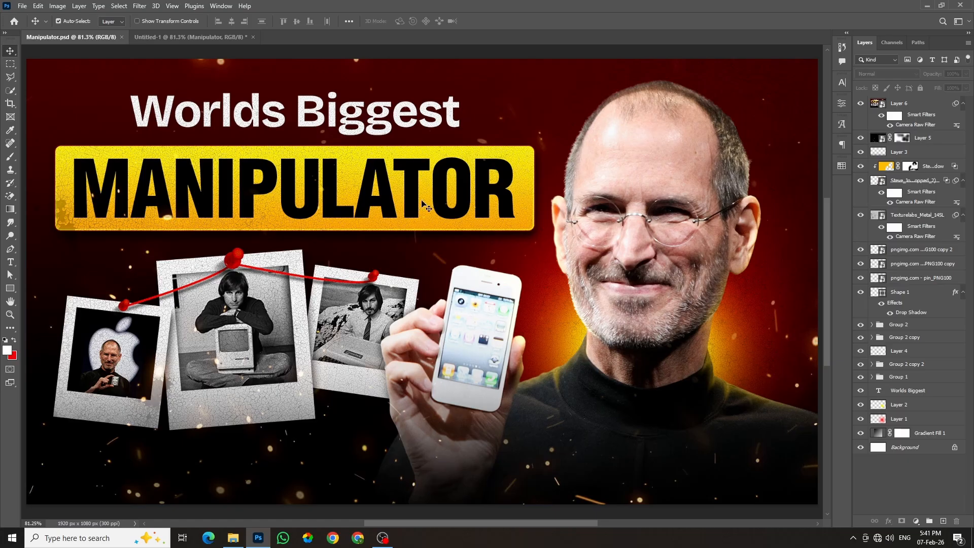
{"action": "left_click", "coordinate": [189, 38]}
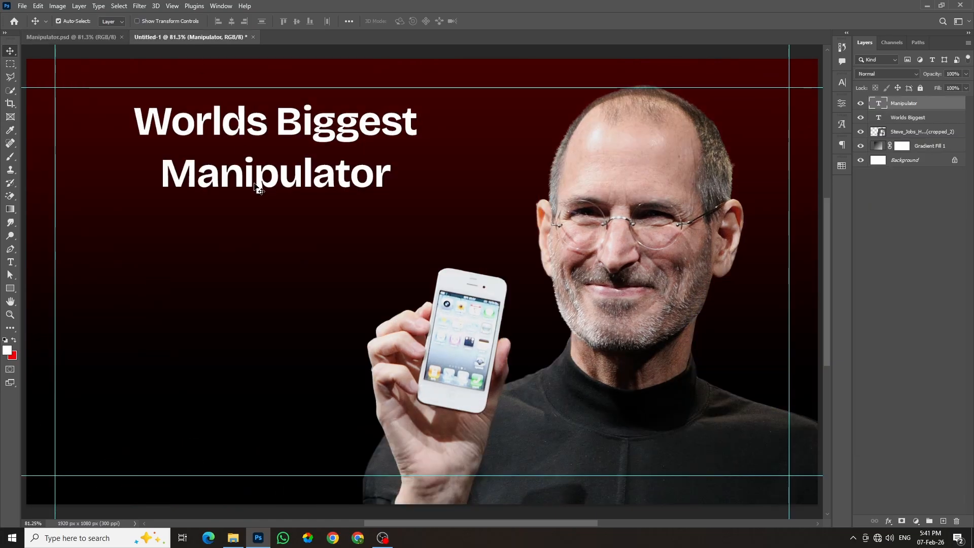
{"action": "left_click", "coordinate": [841, 83]}
{"action": "left_click", "coordinate": [771, 97]}
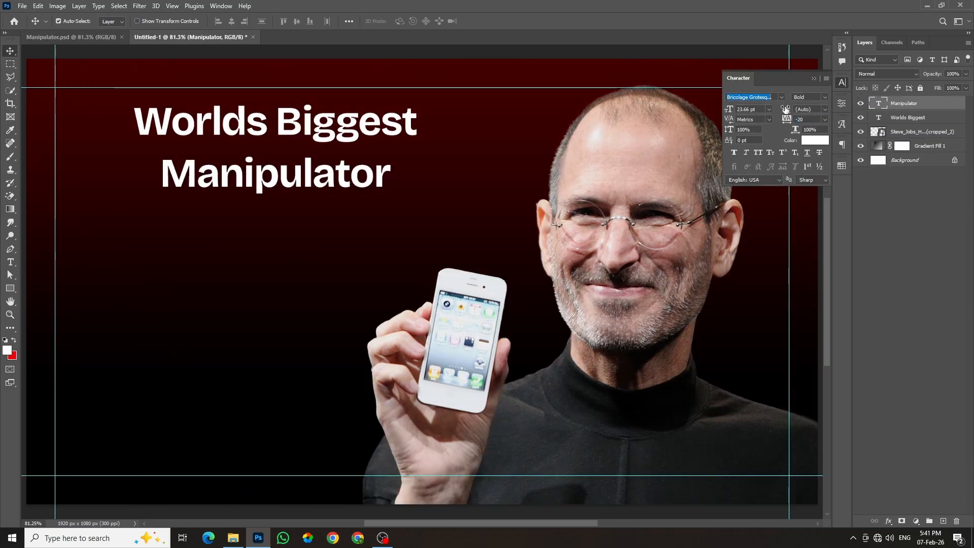
{"action": "type", "text": "hel"}
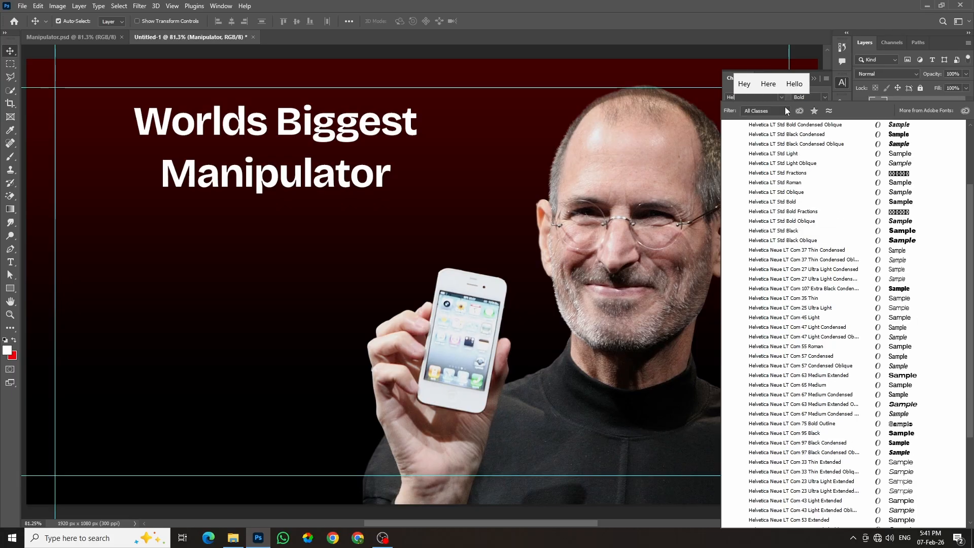
{"action": "left_click", "coordinate": [804, 143]}
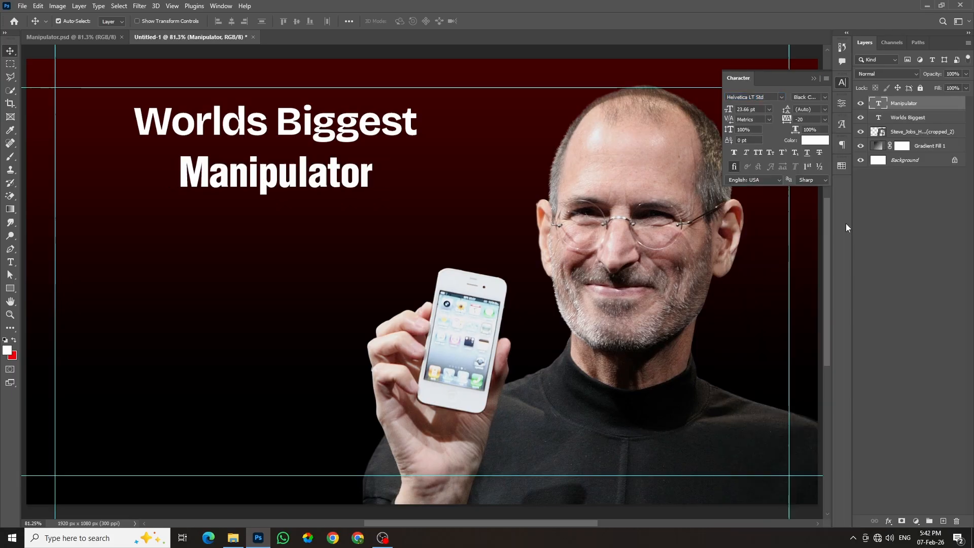
{"action": "left_click", "coordinate": [758, 152]}
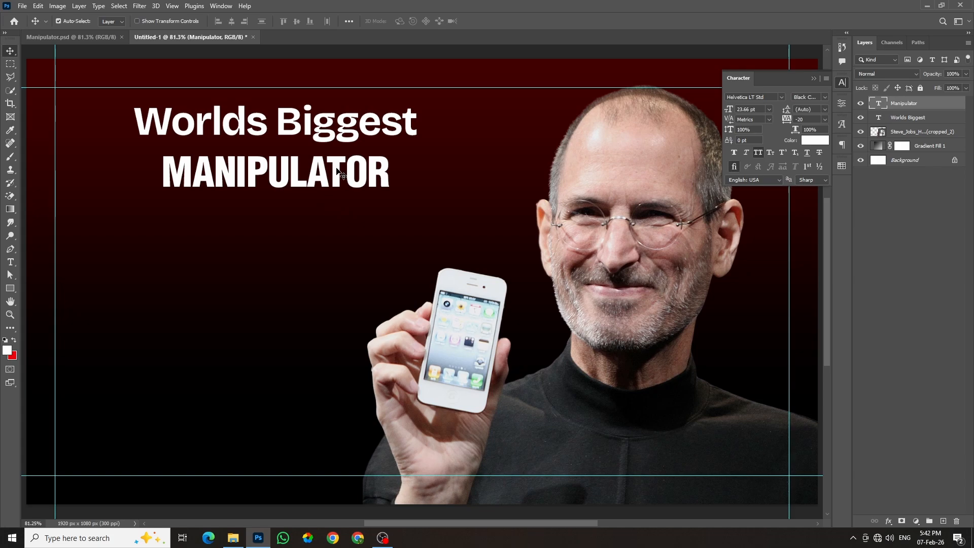
Scale the "MANIPULATOR" text up to about 42.67 pt, using the reference thumbnail for comparison
{"action": "key", "text": "ctrl+t"}
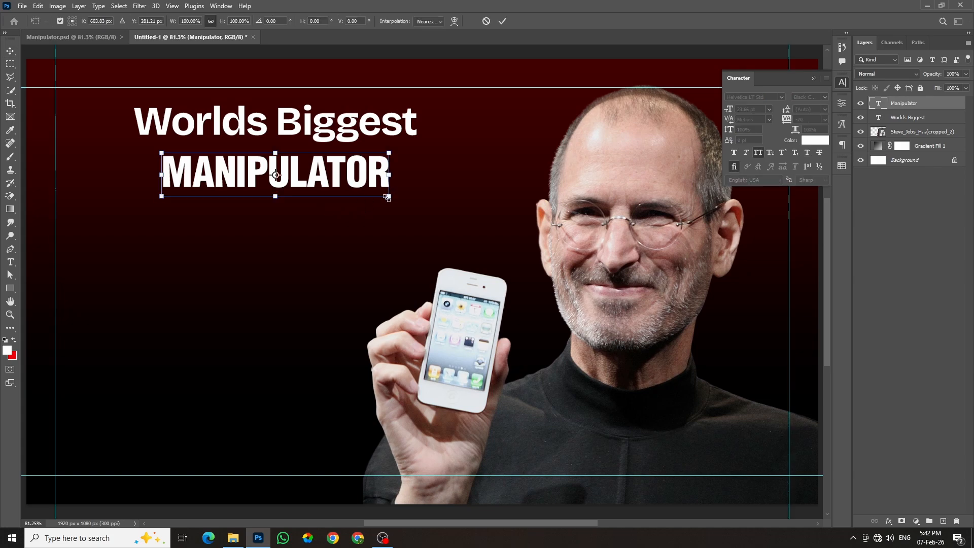
{"action": "left_click_drag", "start_coordinate": [390, 196], "coordinate": [475, 224]}
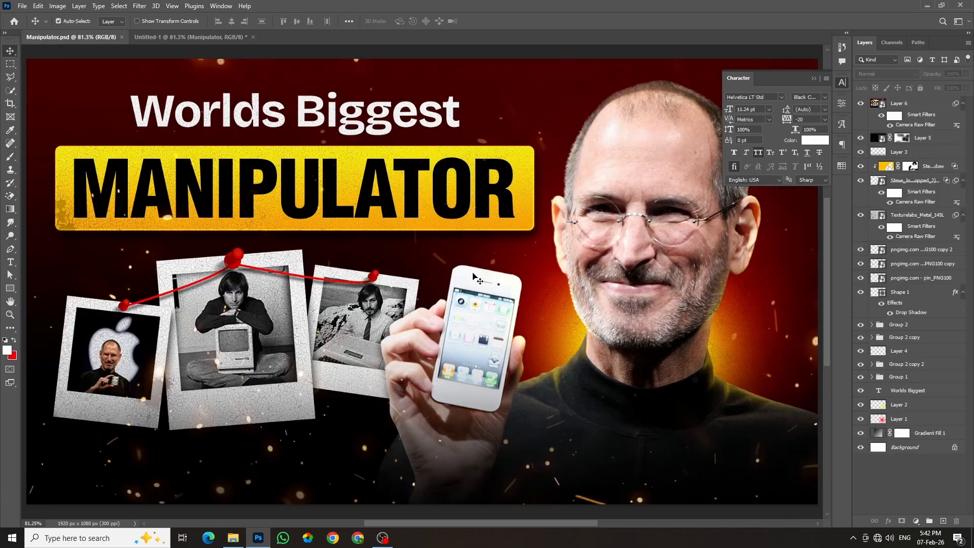
{"action": "left_click", "coordinate": [178, 33]}
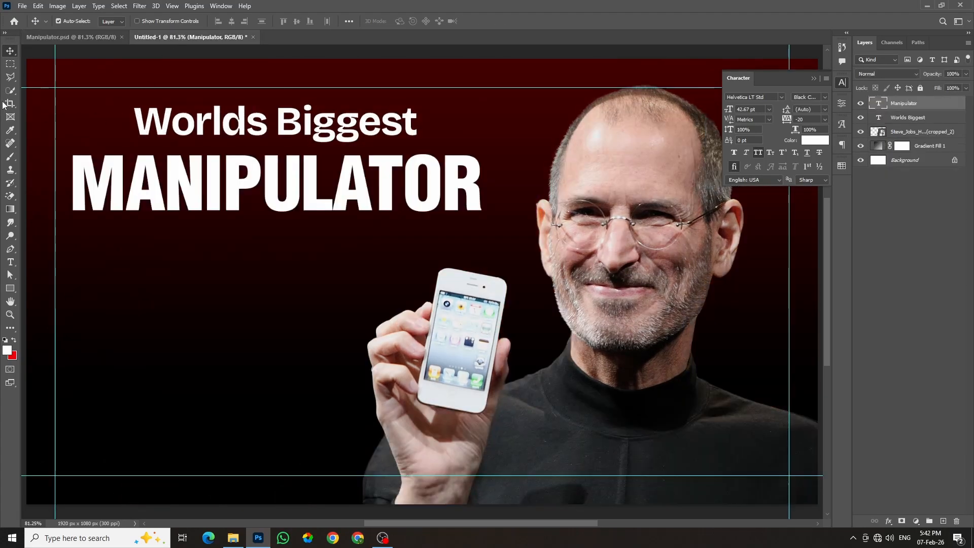
Draw a white rectangle about 1084 x 182 px with about 14 px rounded corners over "MANIPULATOR" and move it below that text layer
{"action": "key", "text": "u"}
{"action": "left_click_drag", "start_coordinate": [54, 148], "coordinate": [501, 224]}
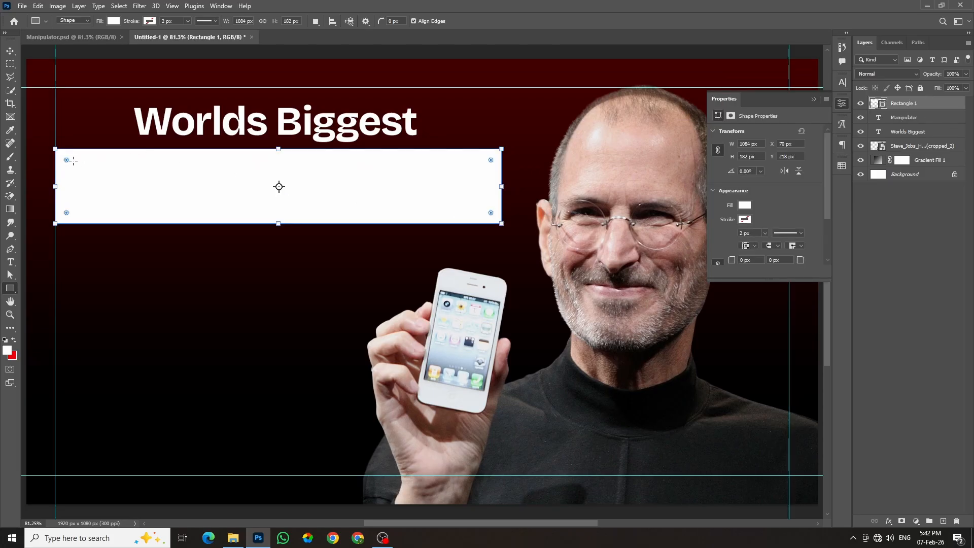
{"action": "left_click_drag", "start_coordinate": [66, 161], "coordinate": [60, 156]}
{"action": "key", "text": "v"}
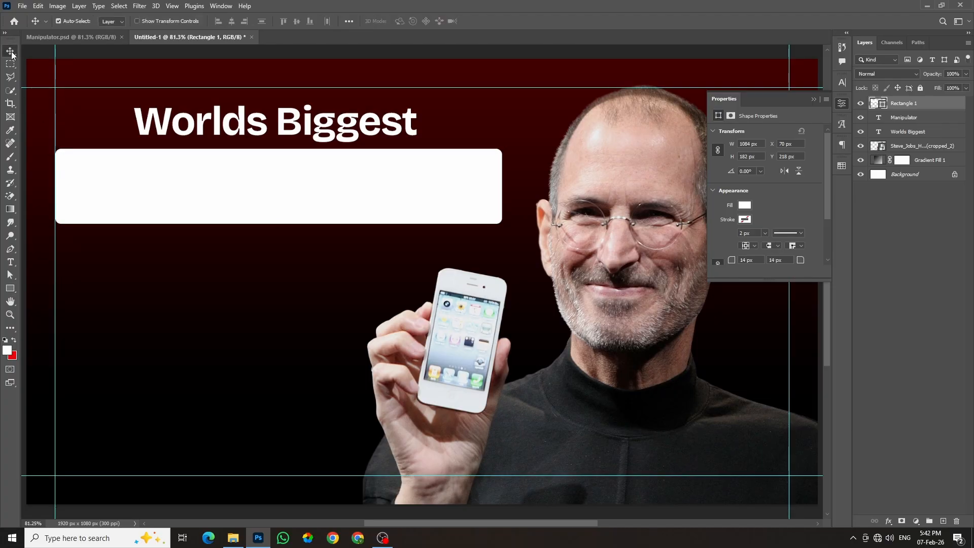
{"action": "left_click_drag", "start_coordinate": [932, 106], "coordinate": [927, 122]}
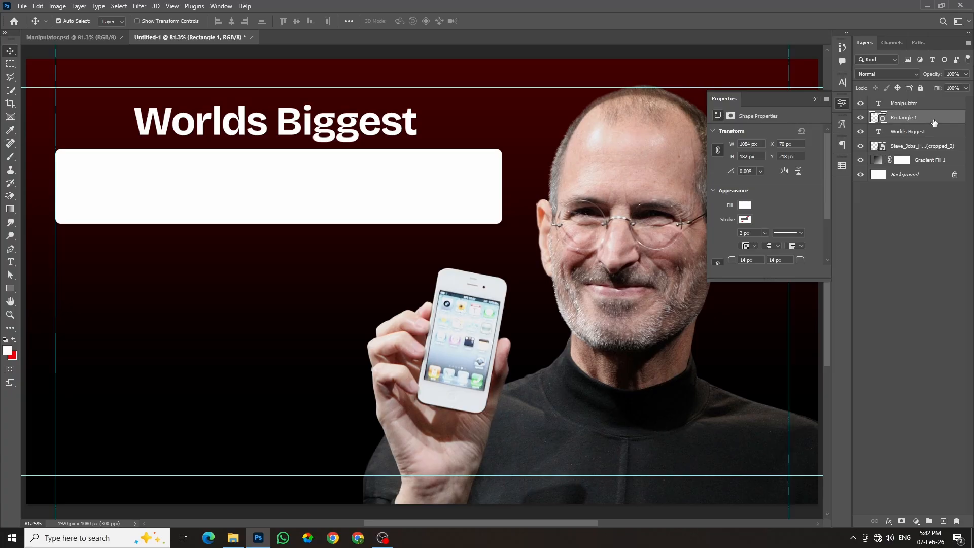
Add a reversed 90° linear gradient overlay to the white banner rectangle, keeping its yellow stop at fff000
{"action": "double_click", "coordinate": [934, 122]}
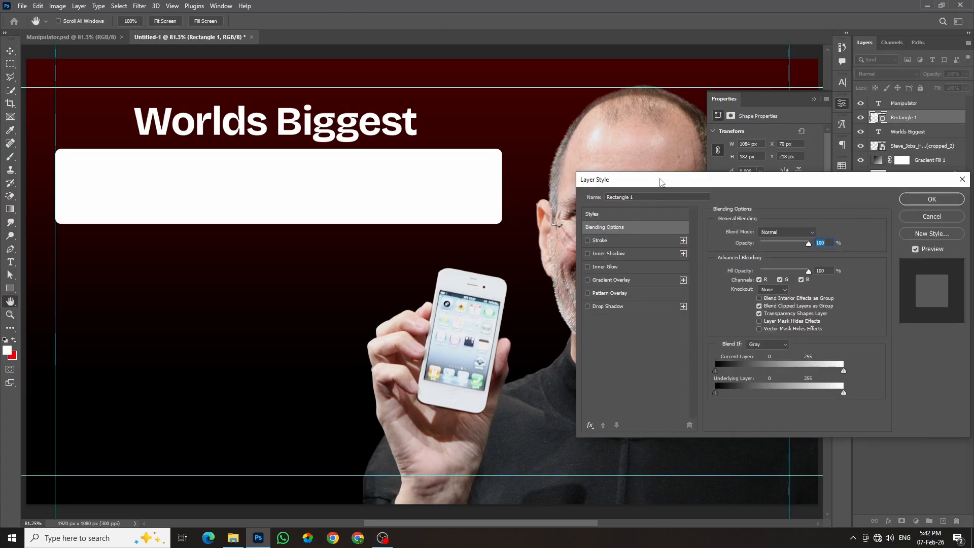
{"action": "left_click_drag", "start_coordinate": [657, 179], "coordinate": [632, 131]}
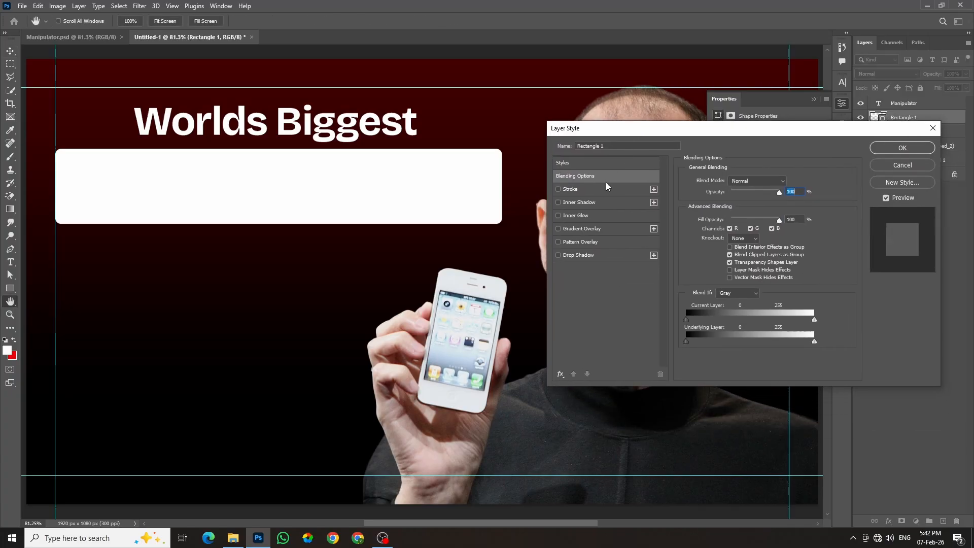
{"action": "left_click", "coordinate": [558, 228]}
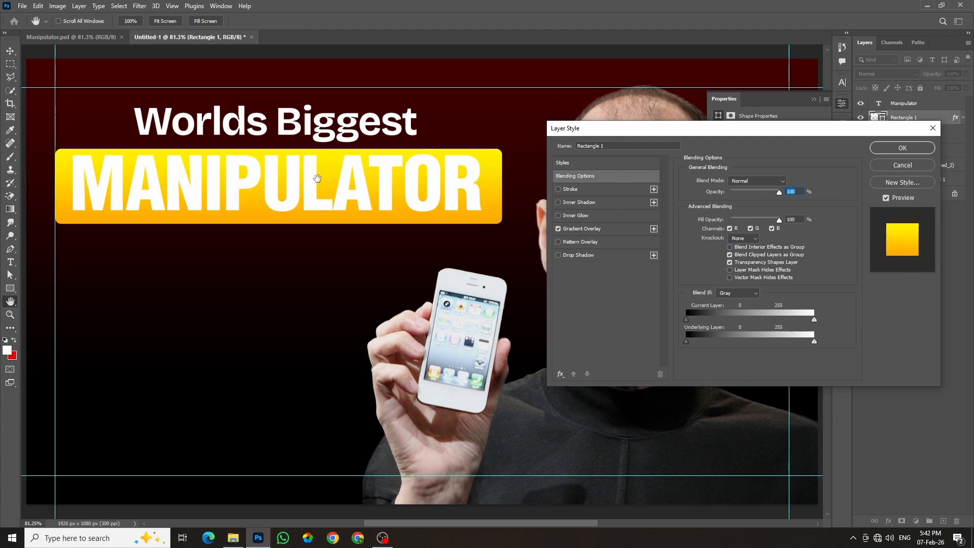
{"action": "left_click", "coordinate": [613, 230]}
{"action": "left_click", "coordinate": [761, 205]}
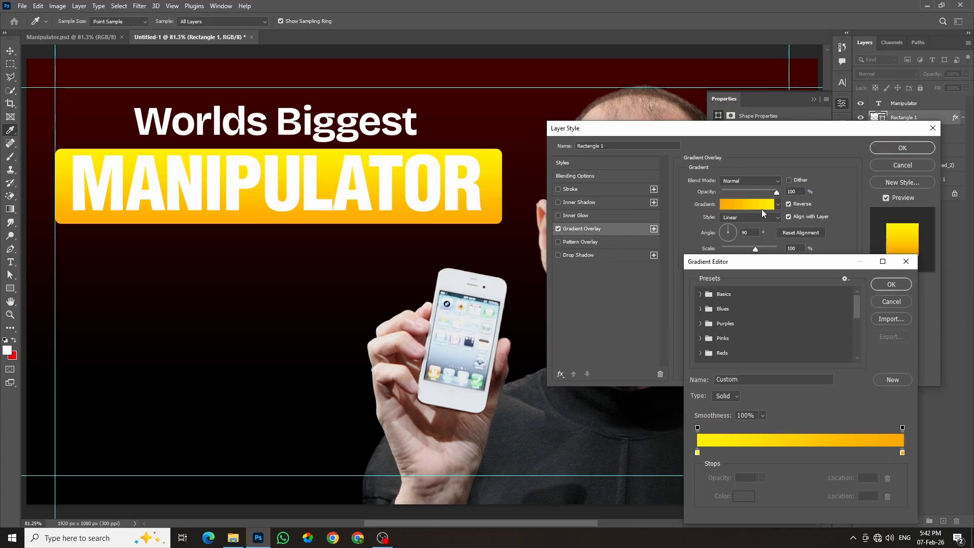
{"action": "left_click_drag", "start_coordinate": [790, 266], "coordinate": [774, 166]}
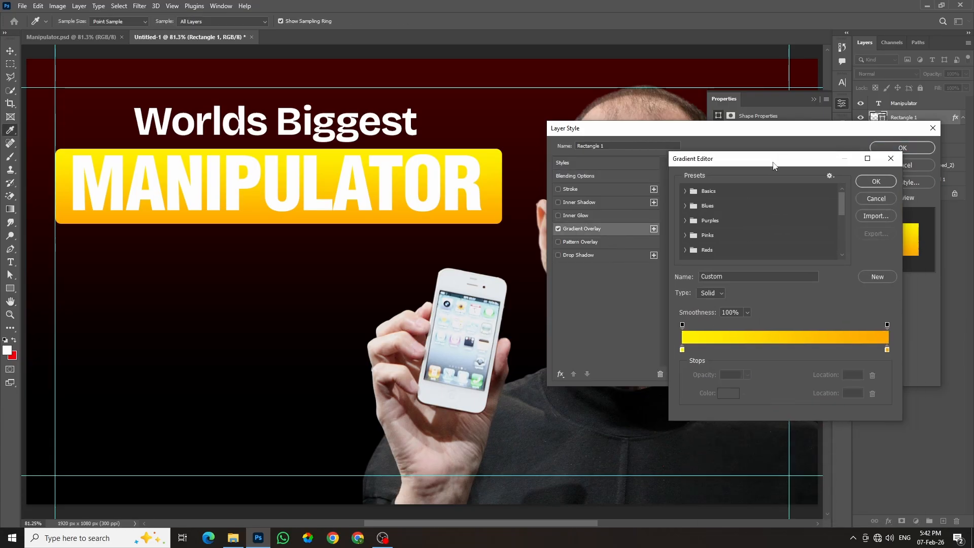
{"action": "left_click", "coordinate": [682, 350]}
{"action": "left_click", "coordinate": [728, 393]}
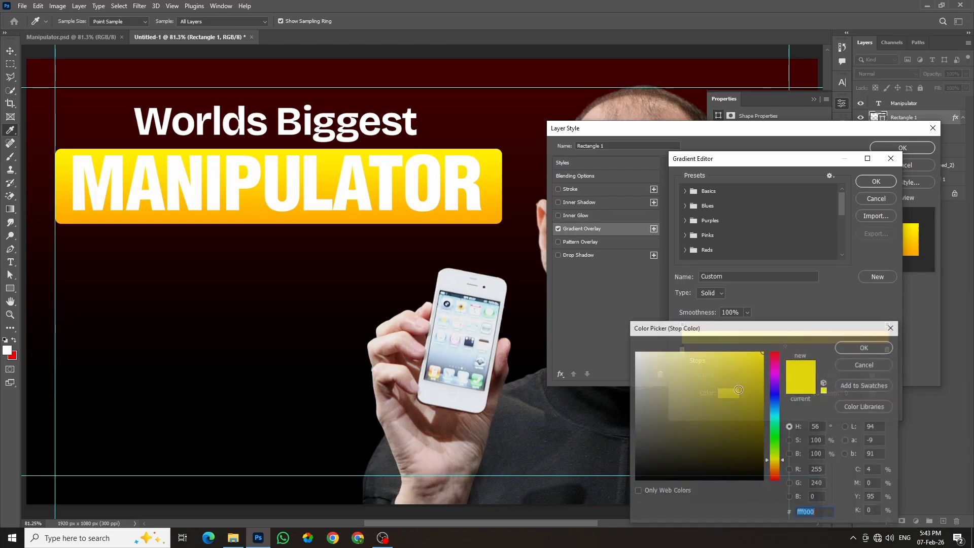
{"action": "left_click", "coordinate": [769, 344]}
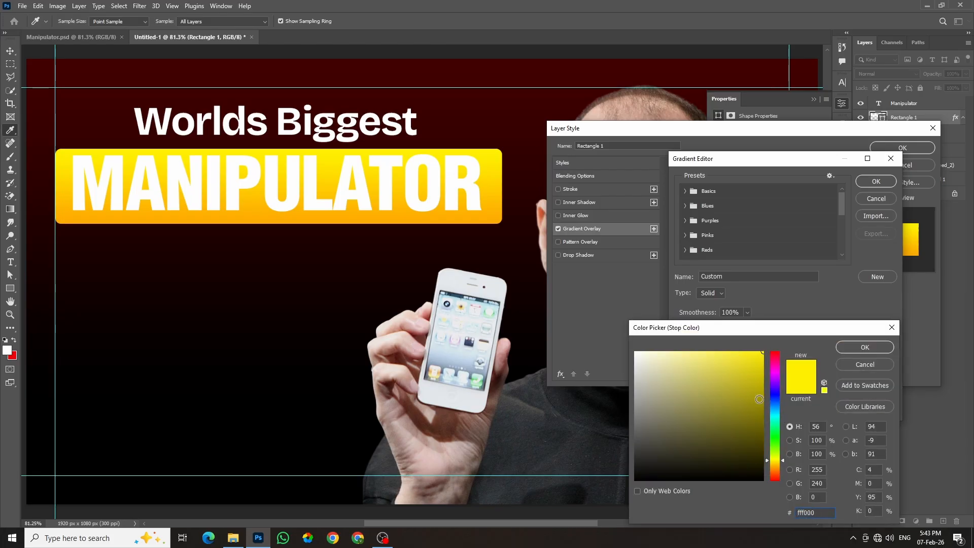
{"action": "left_click", "coordinate": [856, 347]}
Shift the end stop of the banner's gradient to a slightly deeper orange and accept the gradient
{"action": "left_click", "coordinate": [887, 350]}
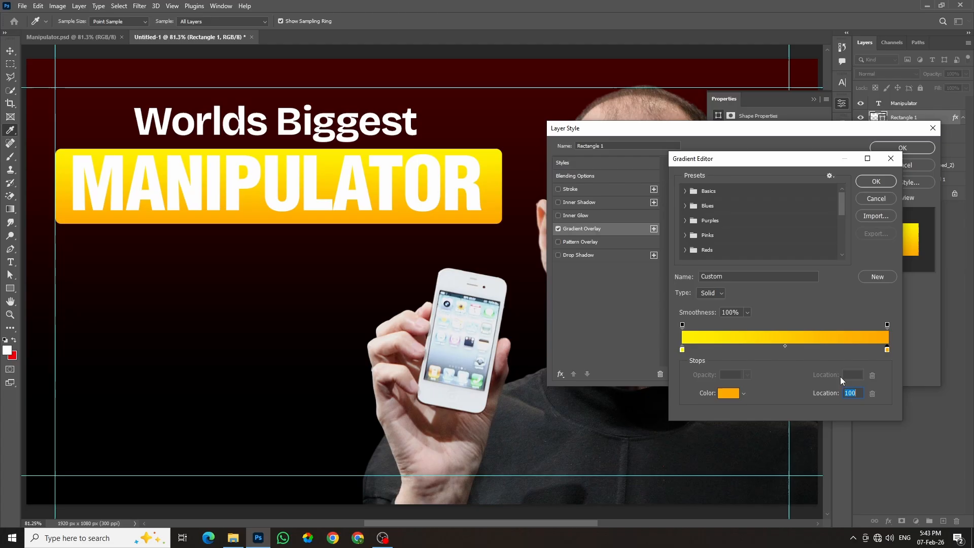
{"action": "left_click", "coordinate": [728, 393]}
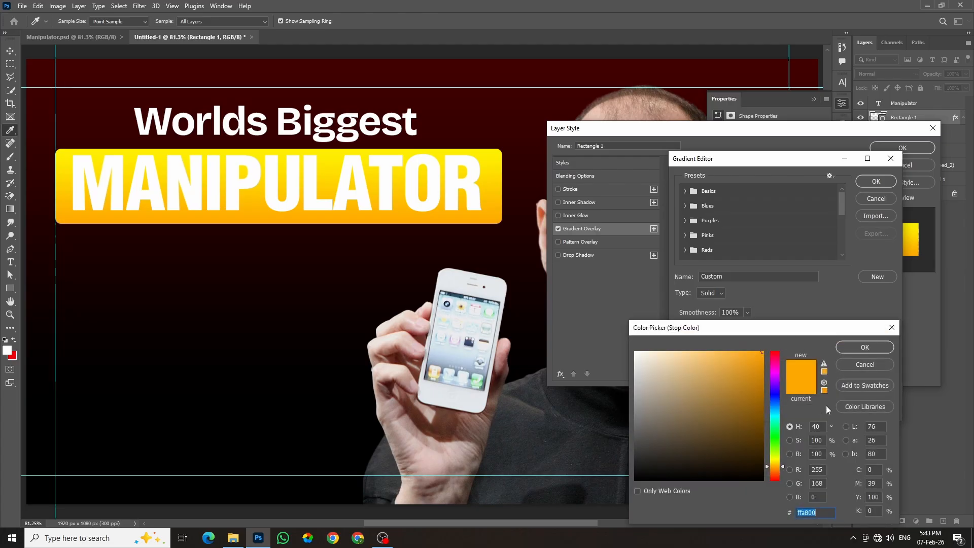
{"action": "left_click", "coordinate": [784, 469]}
{"action": "left_click", "coordinate": [846, 348]}
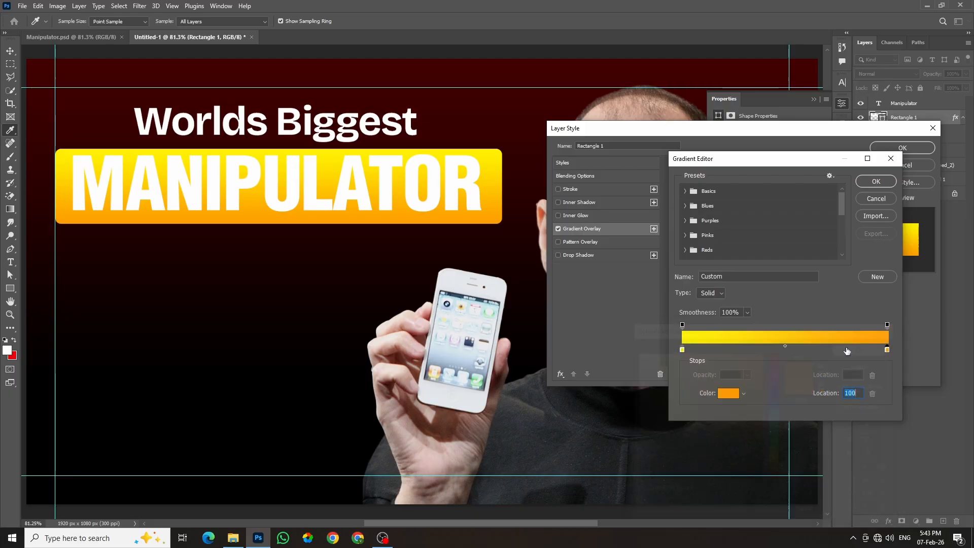
{"action": "left_click", "coordinate": [875, 181]}
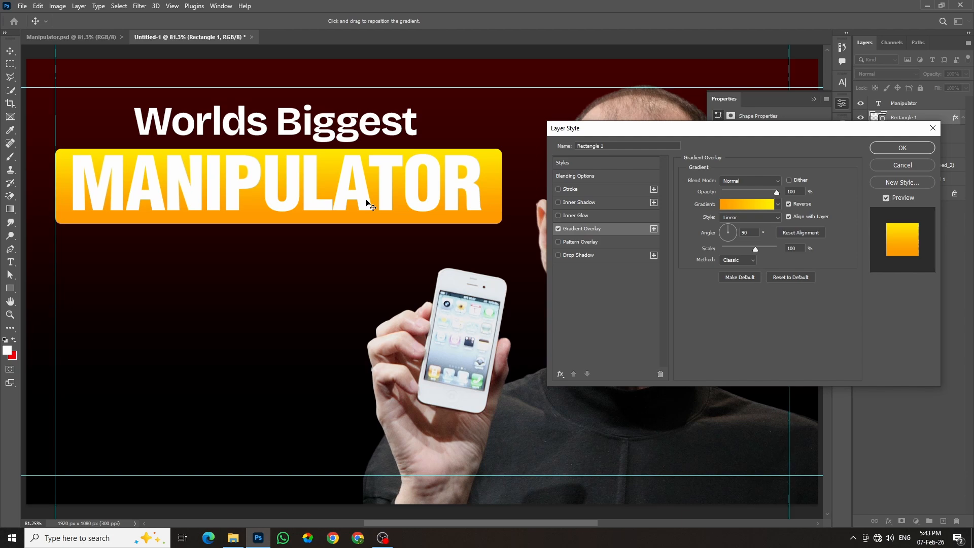
Add a yellow ffef00 inner glow to the banner with 73% opacity, 55% choke and 5 px size
{"action": "left_click", "coordinate": [558, 215]}
{"action": "left_click", "coordinate": [709, 216]}
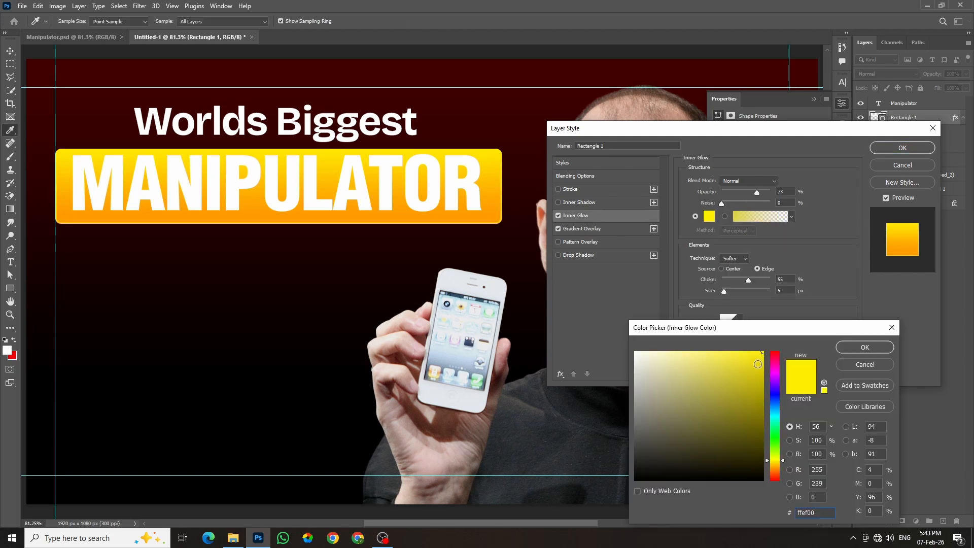
{"action": "left_click", "coordinate": [855, 346]}
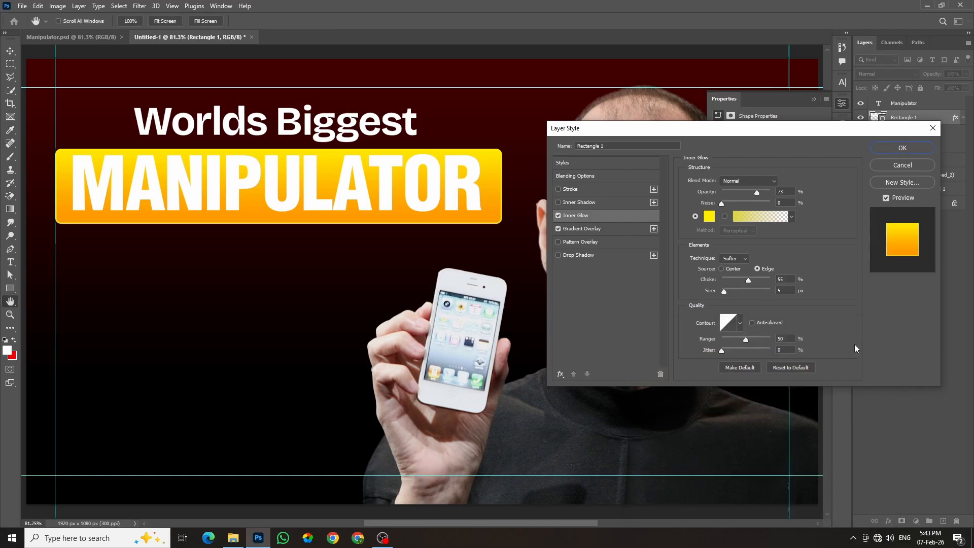
Add a black Multiply drop shadow at 86% opacity to the banner, adjust its size and offset, and apply the layer style
{"action": "left_click", "coordinate": [573, 258]}
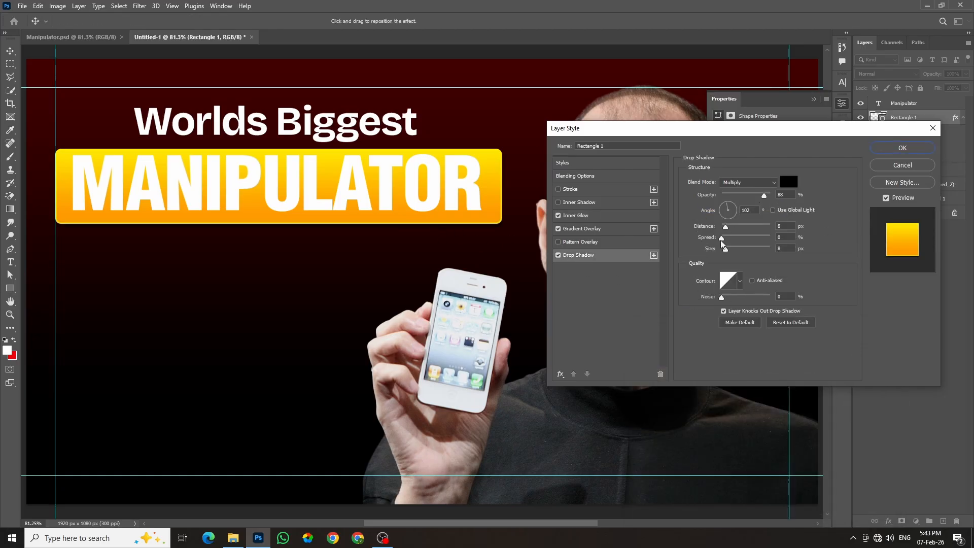
{"action": "left_click", "coordinate": [766, 199]}
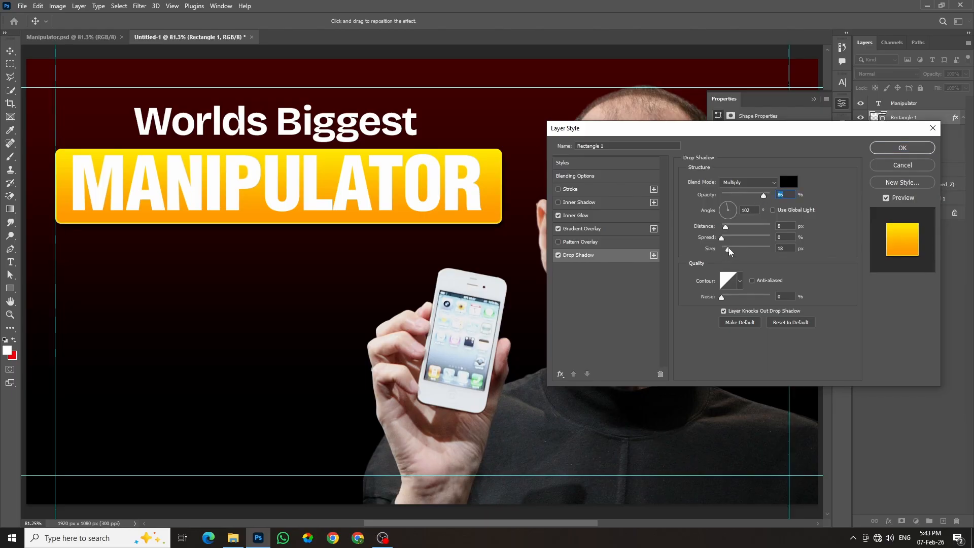
{"action": "left_click_drag", "start_coordinate": [729, 250], "coordinate": [724, 252]}
{"action": "left_click", "coordinate": [744, 210]}
{"action": "left_click_drag", "start_coordinate": [473, 217], "coordinate": [475, 219]}
{"action": "left_click", "coordinate": [902, 148]}
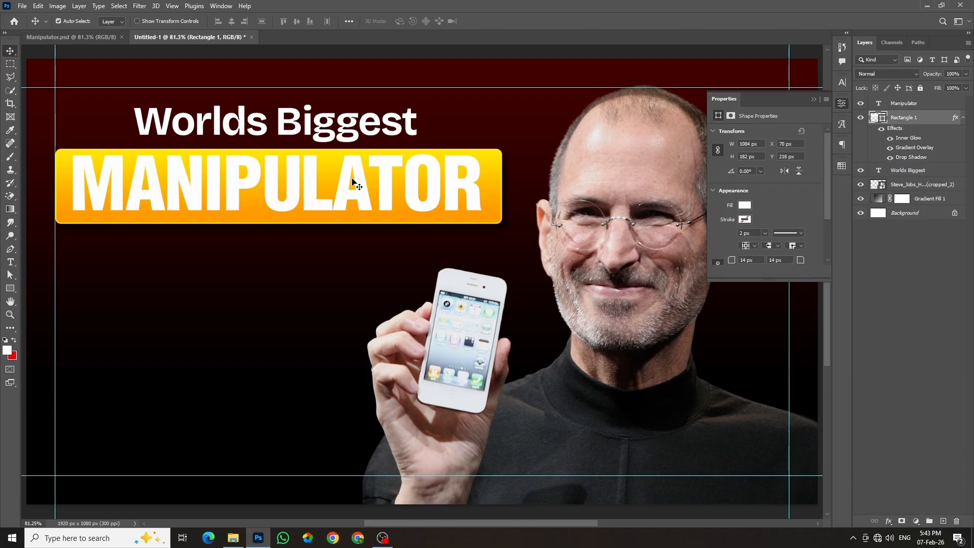
Recolor the "MANIPULATOR" text black to match the reference thumbnail
{"action": "left_click", "coordinate": [46, 38]}
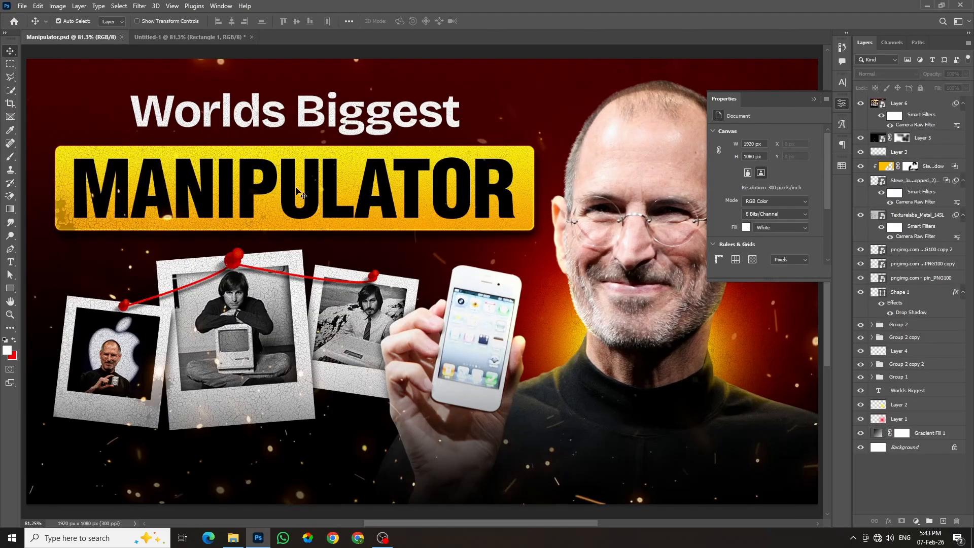
{"action": "left_click", "coordinate": [184, 36]}
{"action": "left_click", "coordinate": [218, 182]}
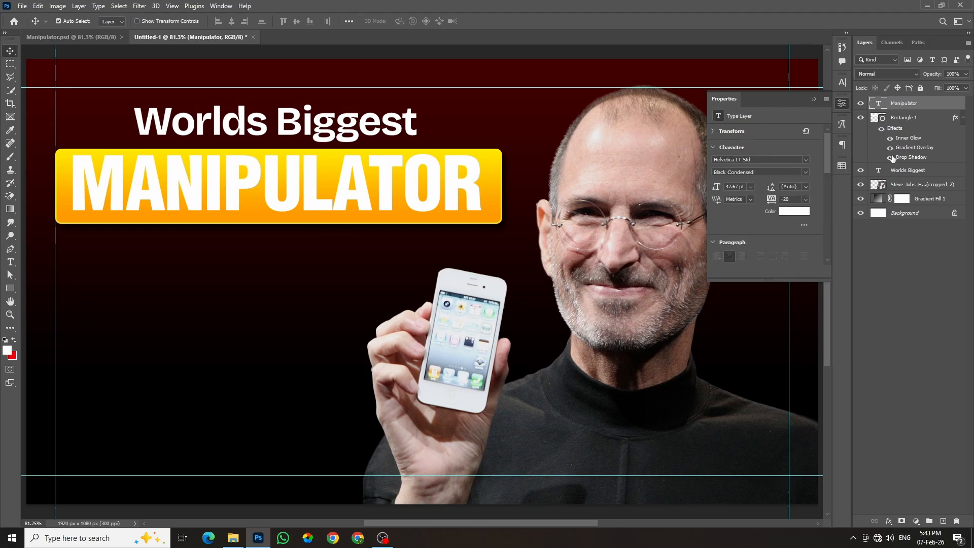
{"action": "left_click", "coordinate": [841, 166]}
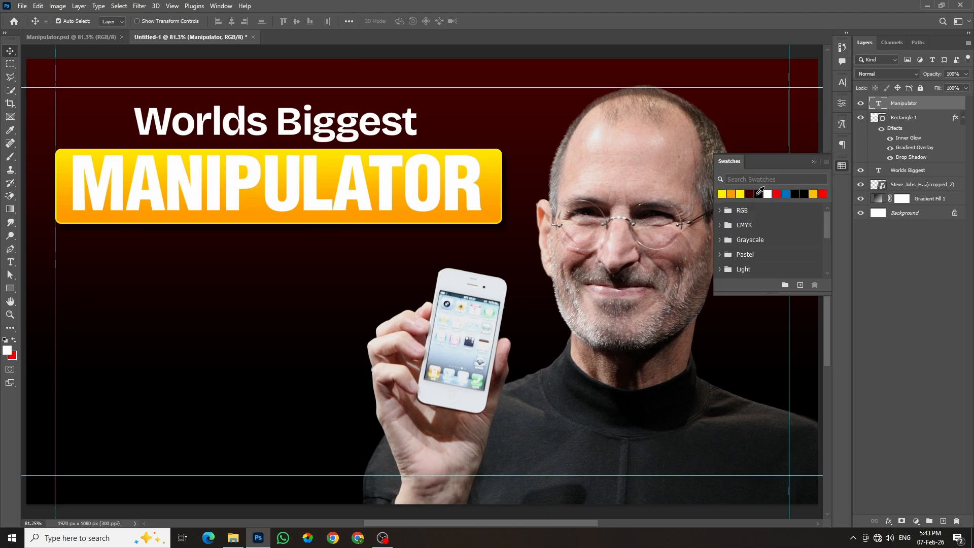
{"action": "left_click", "coordinate": [759, 193]}
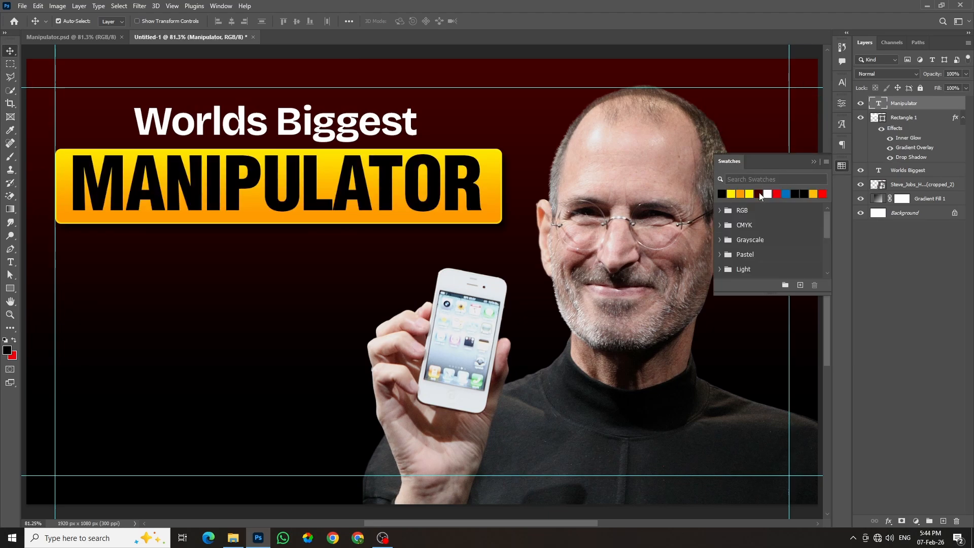
Center the "MANIPULATOR" text horizontally and vertically on the banner rectangle and group the two layers
{"action": "left_click", "coordinate": [927, 122]}
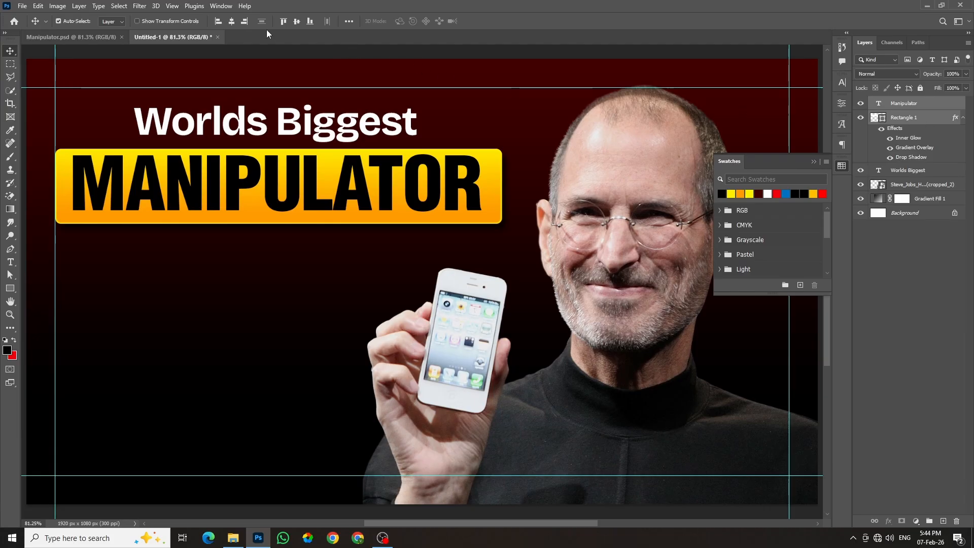
{"action": "left_click", "coordinate": [232, 23]}
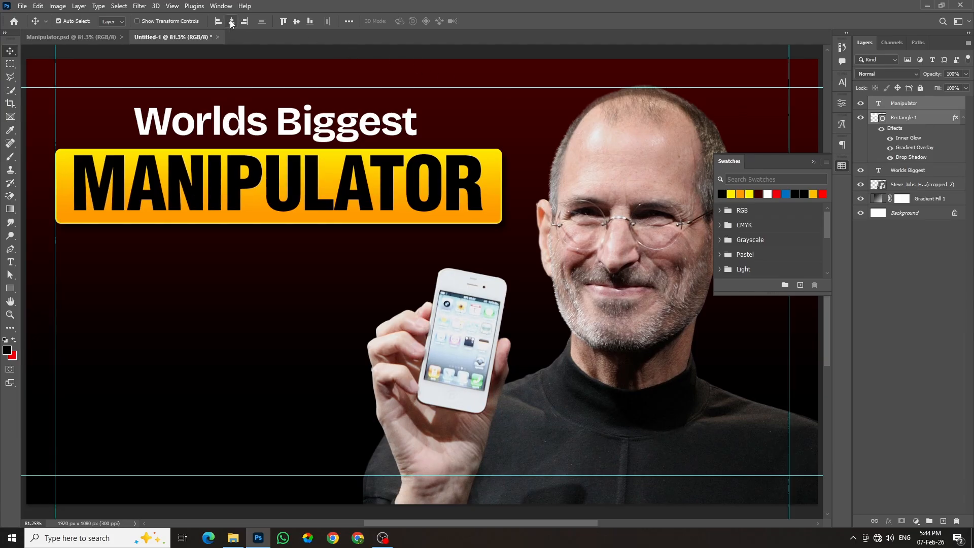
{"action": "left_click", "coordinate": [297, 22]}
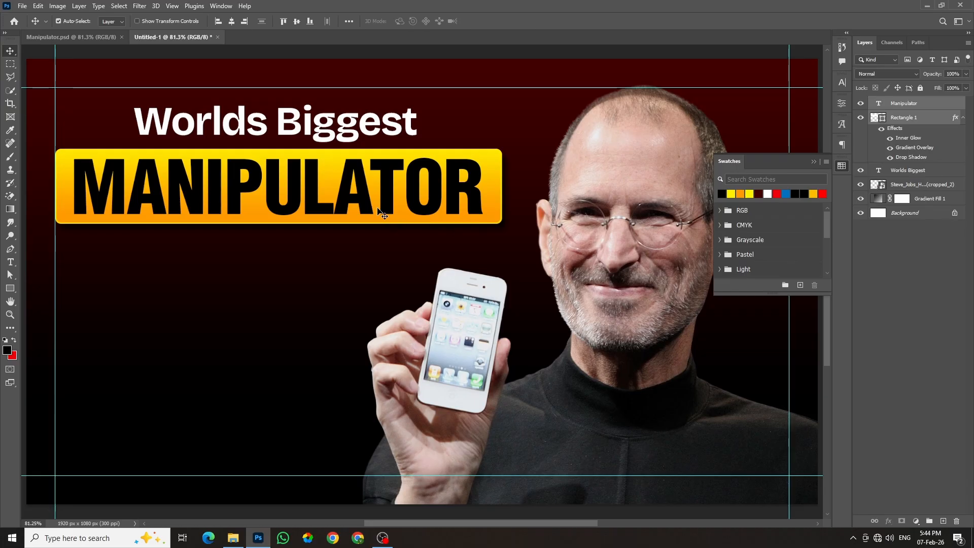
{"action": "key", "text": "ctrl+g"}
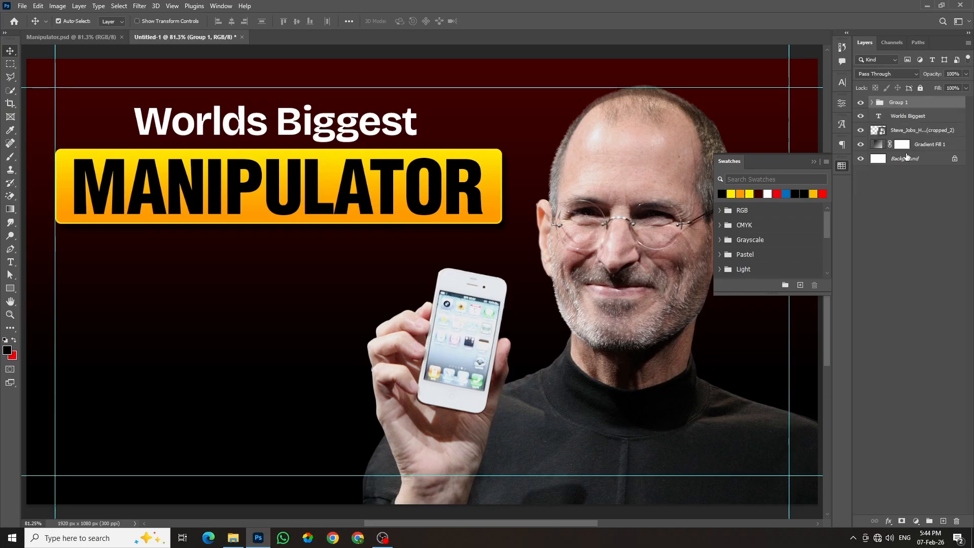
Center the "Worlds Biggest" headline horizontally with the banner group
{"action": "left_click", "coordinate": [936, 119], "text": "shift"}
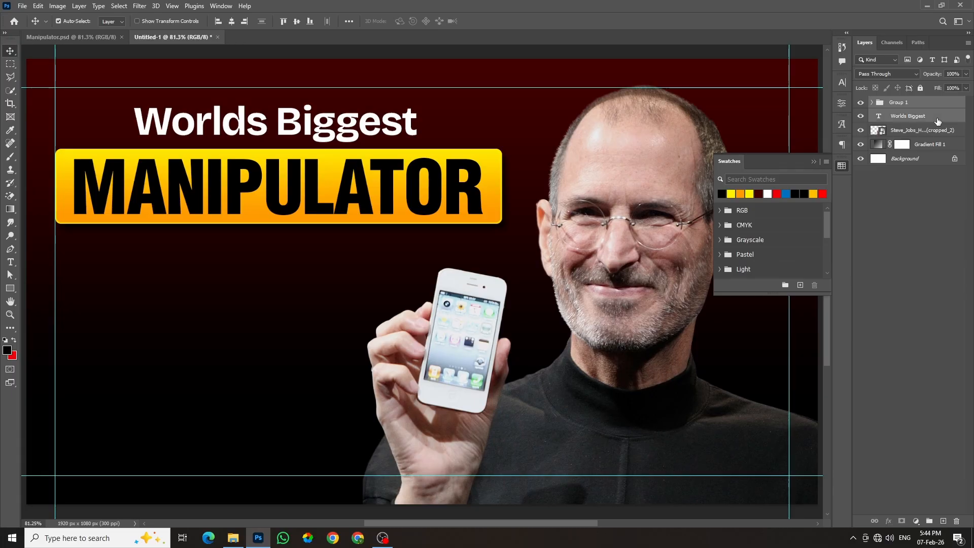
{"action": "left_click", "coordinate": [233, 21]}
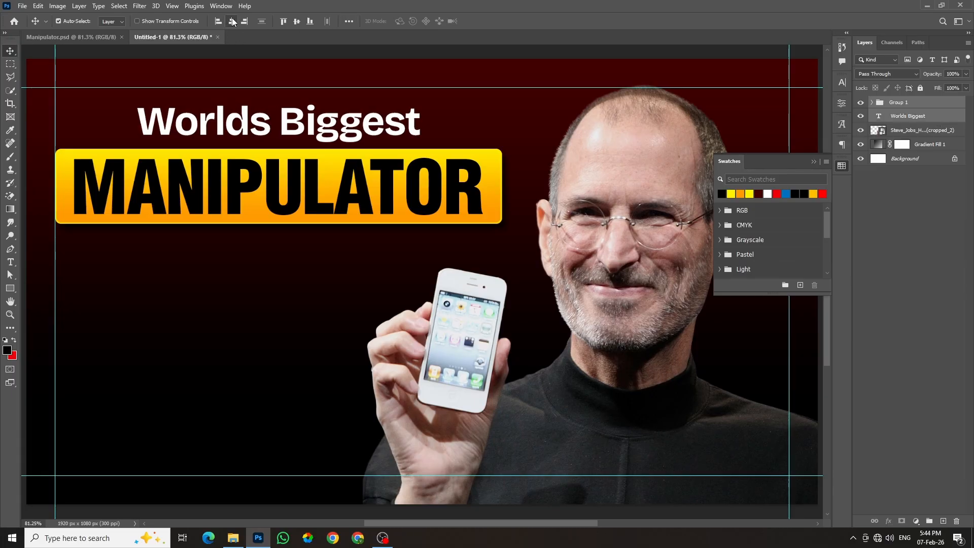
{"action": "left_click", "coordinate": [384, 62]}
Scale up the "Worlds Biggest" headline about its center so it spans most of the banner's width
{"action": "left_click", "coordinate": [347, 122]}
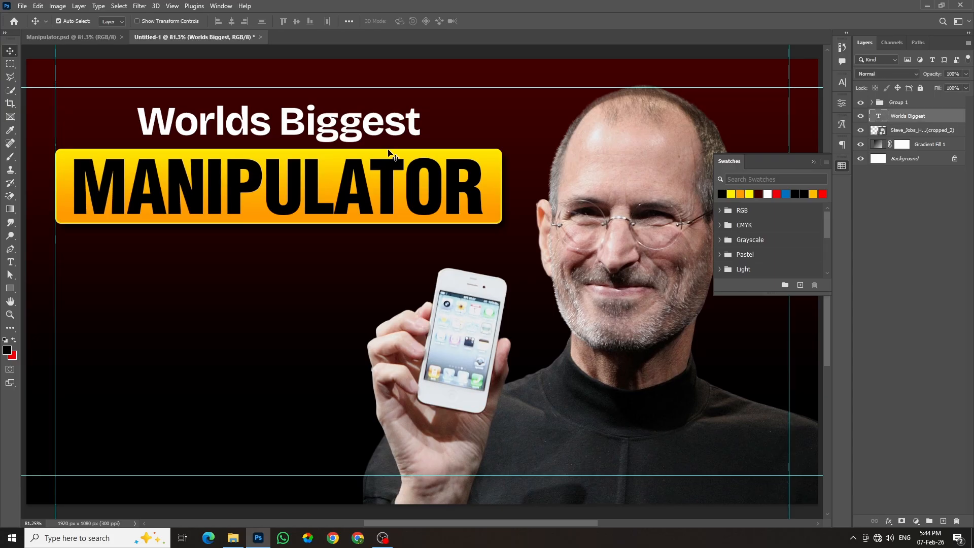
{"action": "key", "text": "ctrl+t"}
{"action": "left_click_drag", "start_coordinate": [421, 102], "coordinate": [447, 93]}
{"action": "key", "text": "Return"}
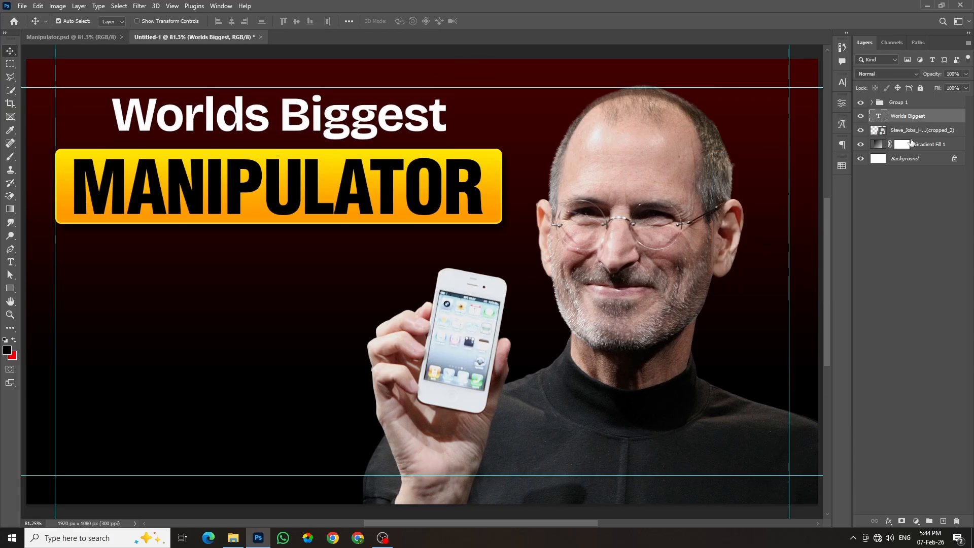
Scale the "Worlds Biggest" headline and the banner group together to about 104.5%, keeping their left edge on the margin guide
{"action": "left_click", "coordinate": [908, 102]}
{"action": "left_click", "coordinate": [908, 115], "text": "ctrl"}
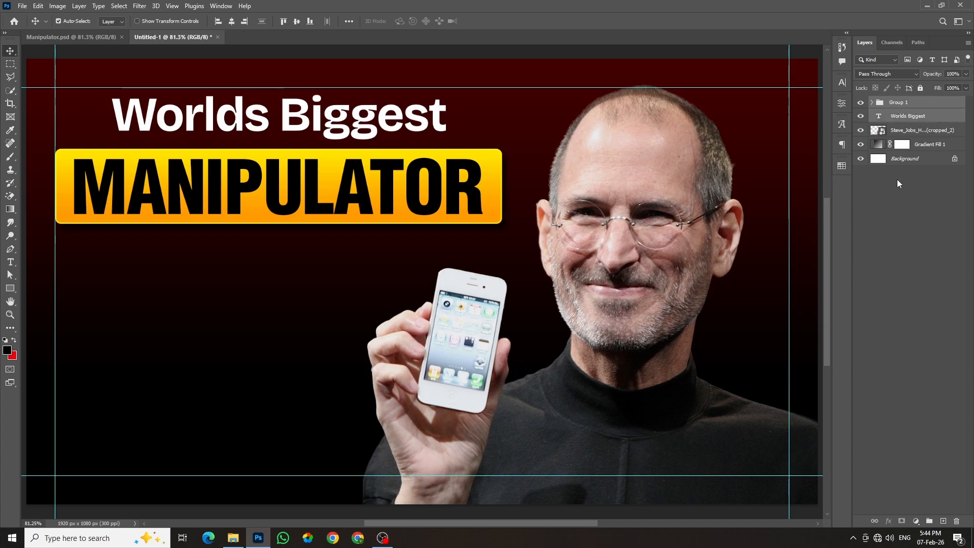
{"action": "key", "text": "ctrl+t"}
{"action": "left_click_drag", "start_coordinate": [504, 224], "coordinate": [525, 230]}
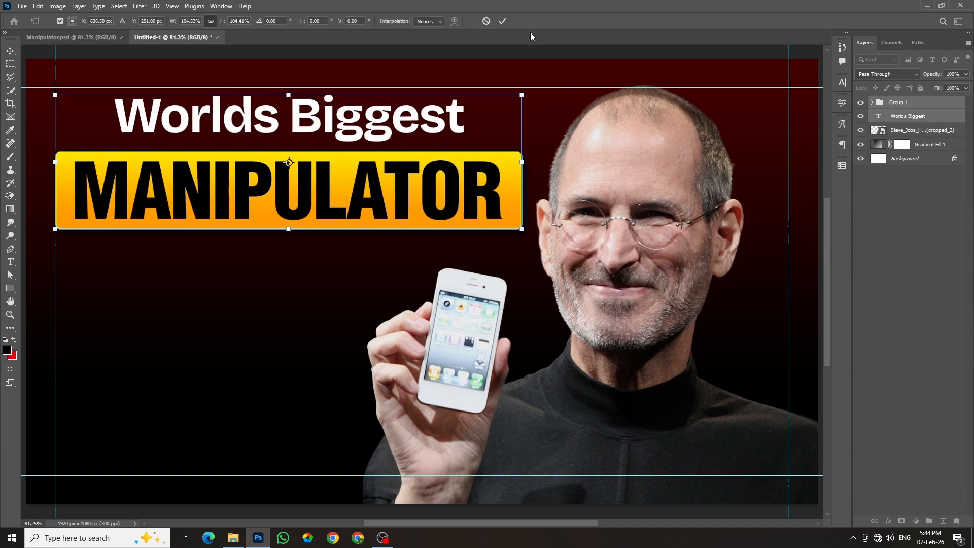
{"action": "left_click", "coordinate": [503, 20]}
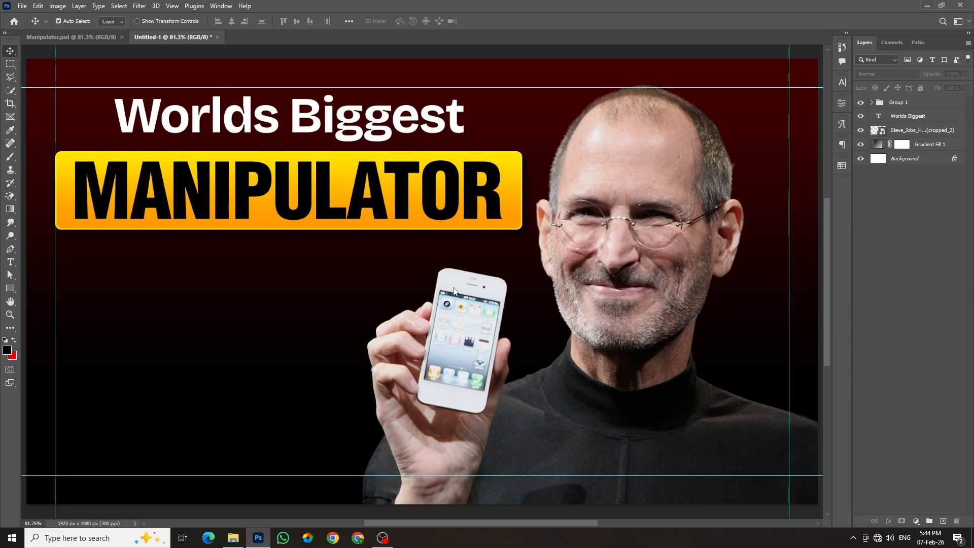
Check the photo frames in the reference thumbnail, then draw a square about 233 x 233 px below the banner and fill it white
{"action": "key", "text": "ctrl+Tab"}
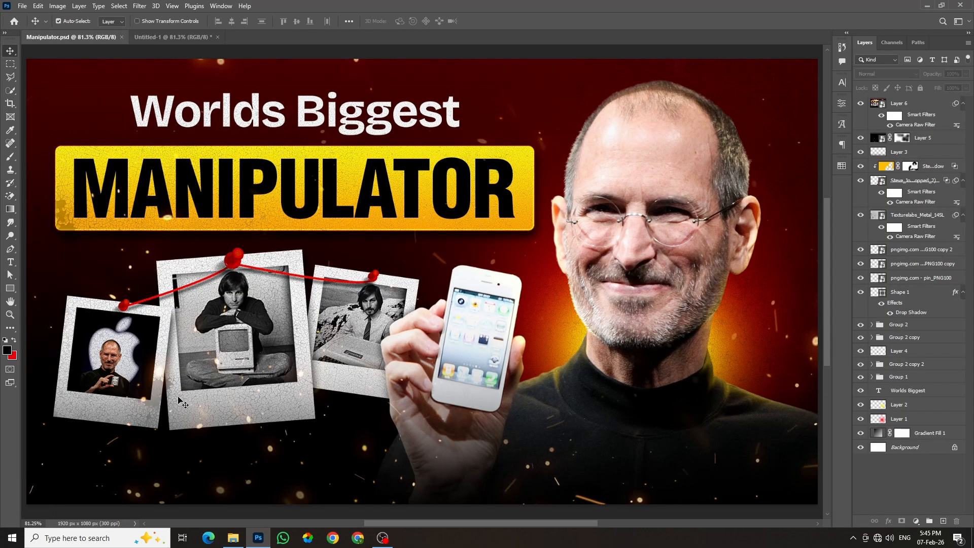
{"action": "left_click", "coordinate": [175, 37]}
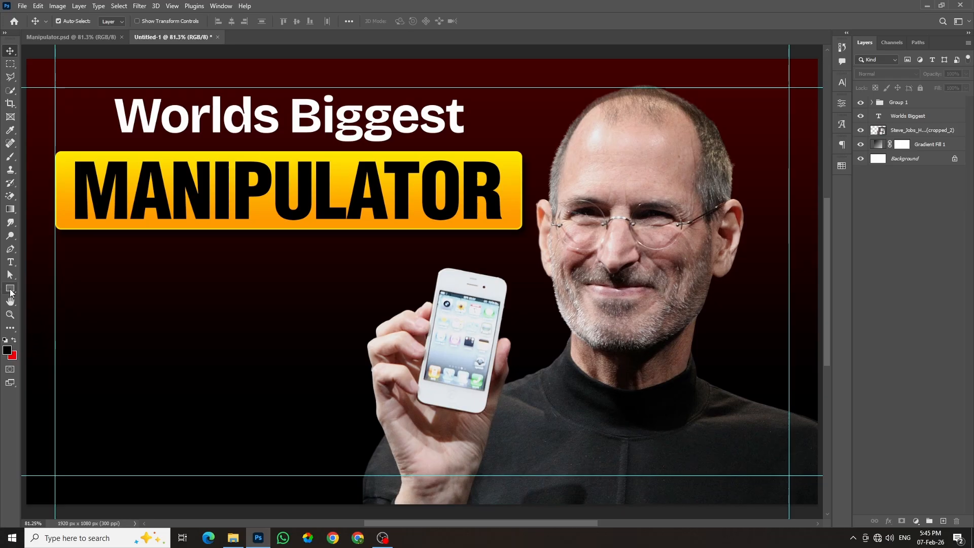
{"action": "key", "text": "u"}
{"action": "left_click_drag", "start_coordinate": [196, 281], "coordinate": [293, 376]}
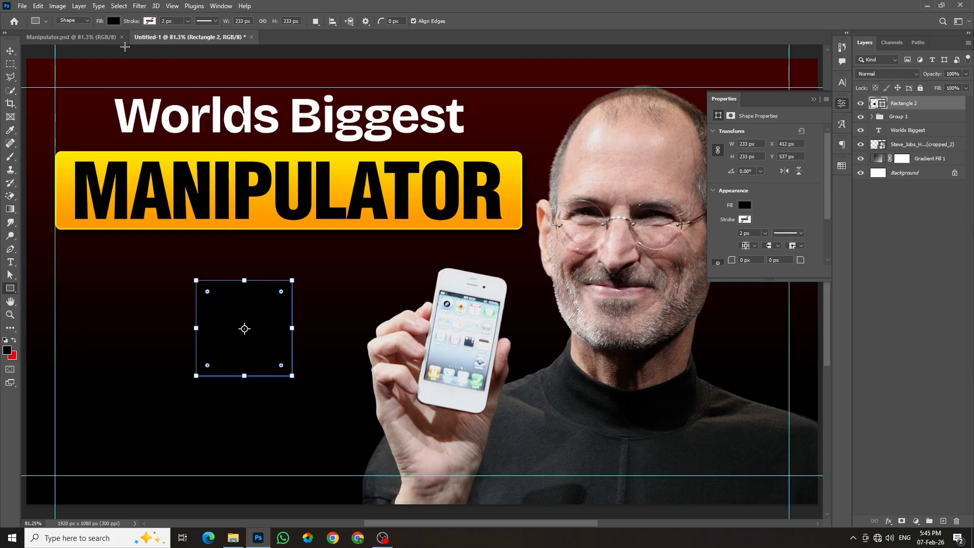
{"action": "left_click", "coordinate": [113, 21]}
{"action": "left_click", "coordinate": [96, 74]}
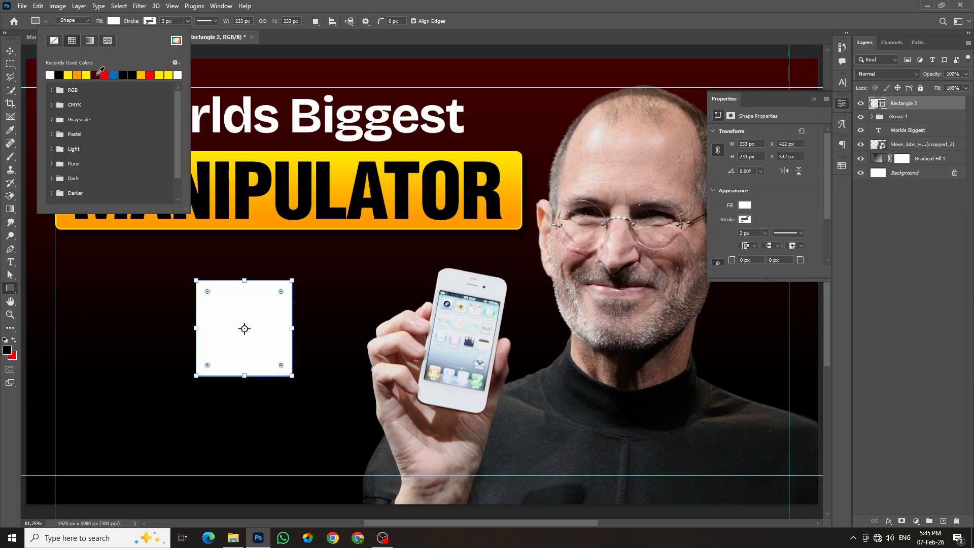
Duplicate the white square in place and fill the copy with red
{"action": "left_click", "coordinate": [10, 51]}
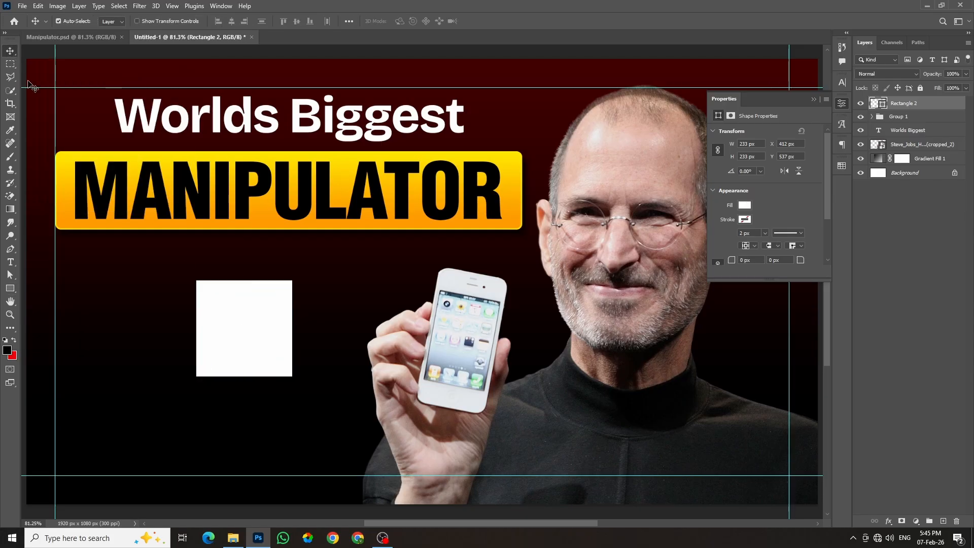
{"action": "key", "text": "ctrl+j"}
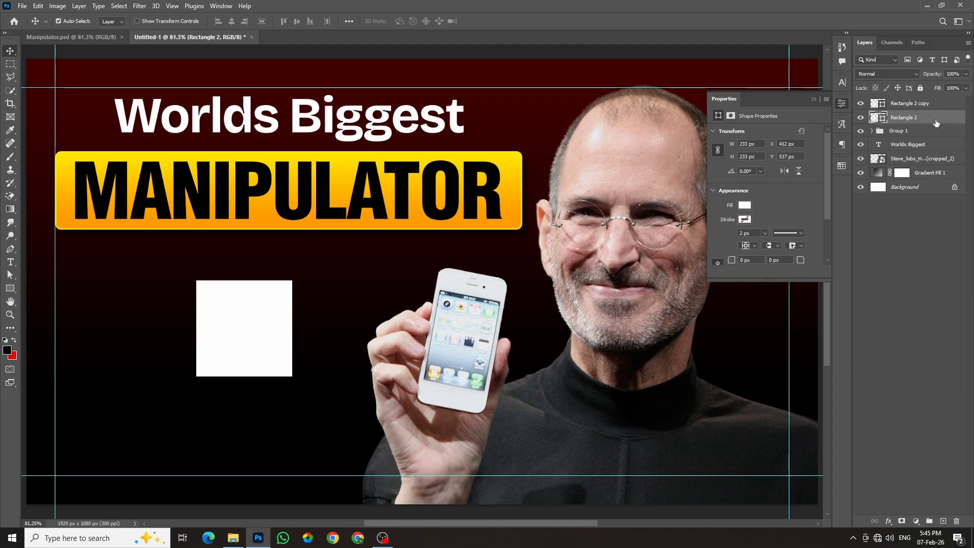
{"action": "left_click", "coordinate": [842, 165]}
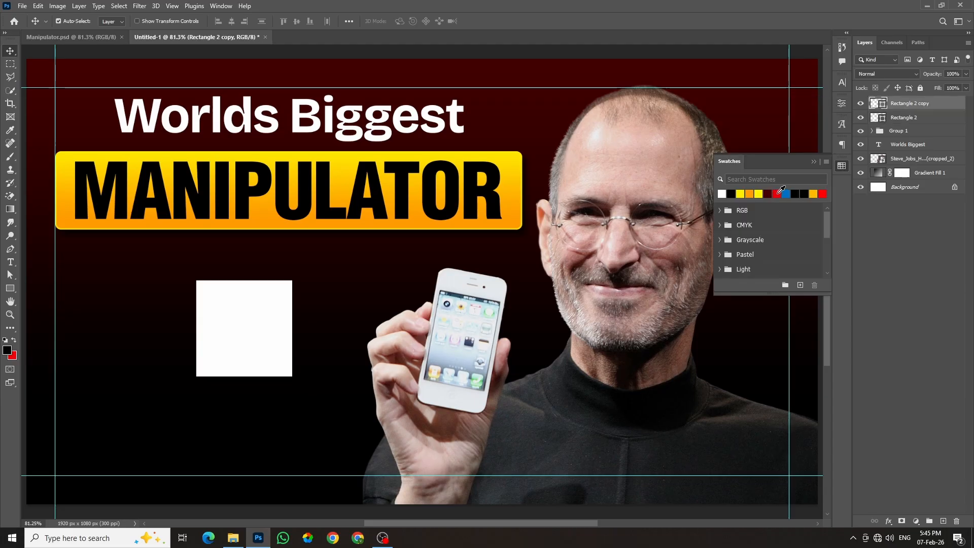
{"action": "left_click", "coordinate": [777, 194]}
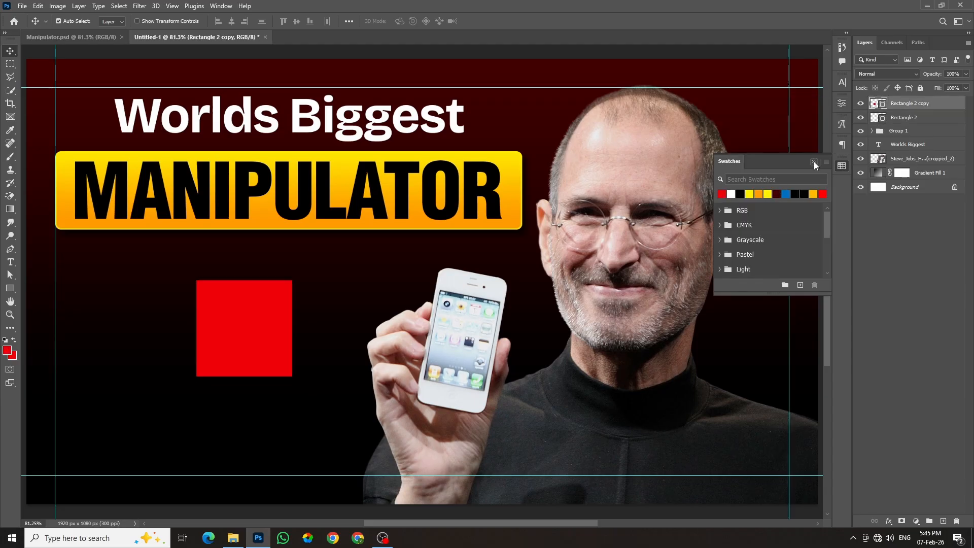
{"action": "left_click", "coordinate": [814, 162]}
Scale the white square behind the red one to about 122% about its center, then extend its bottom edge to about 141% height
{"action": "left_click", "coordinate": [926, 119]}
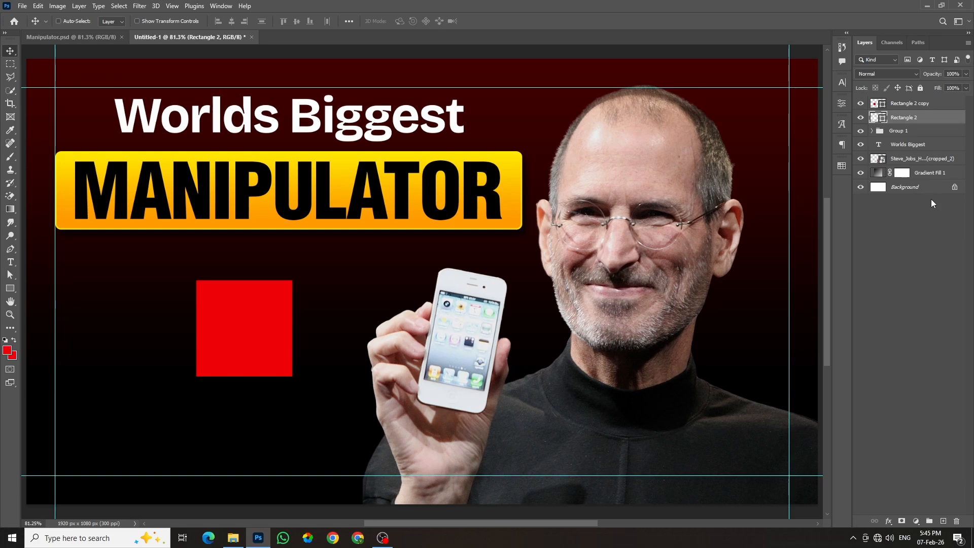
{"action": "key", "text": "ctrl+t"}
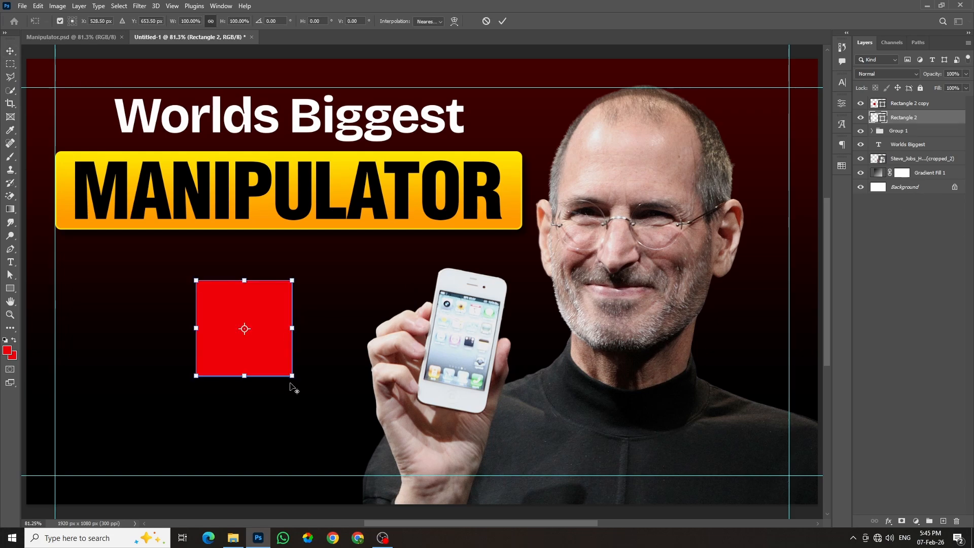
{"action": "left_click_drag", "start_coordinate": [291, 376], "coordinate": [302, 387]}
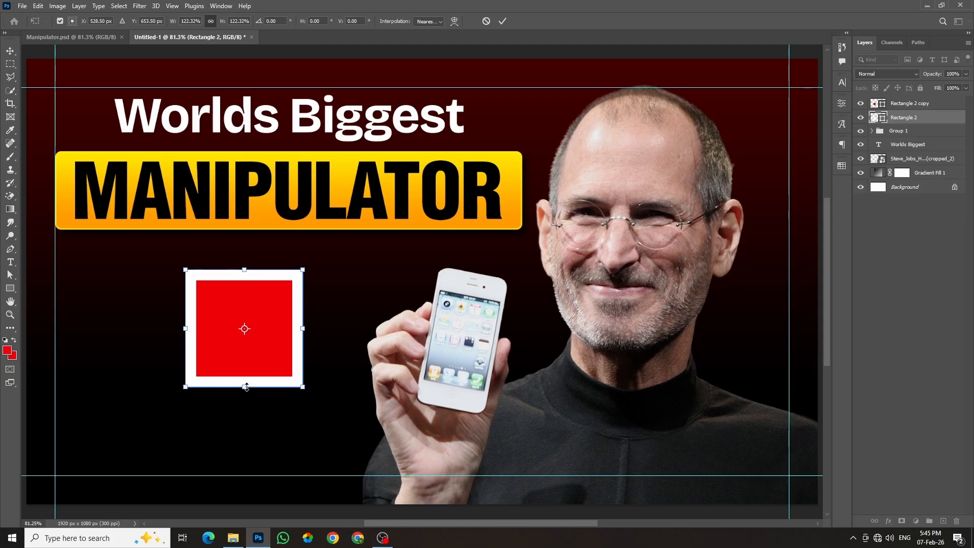
{"action": "left_click_drag", "start_coordinate": [246, 386], "coordinate": [247, 404]}
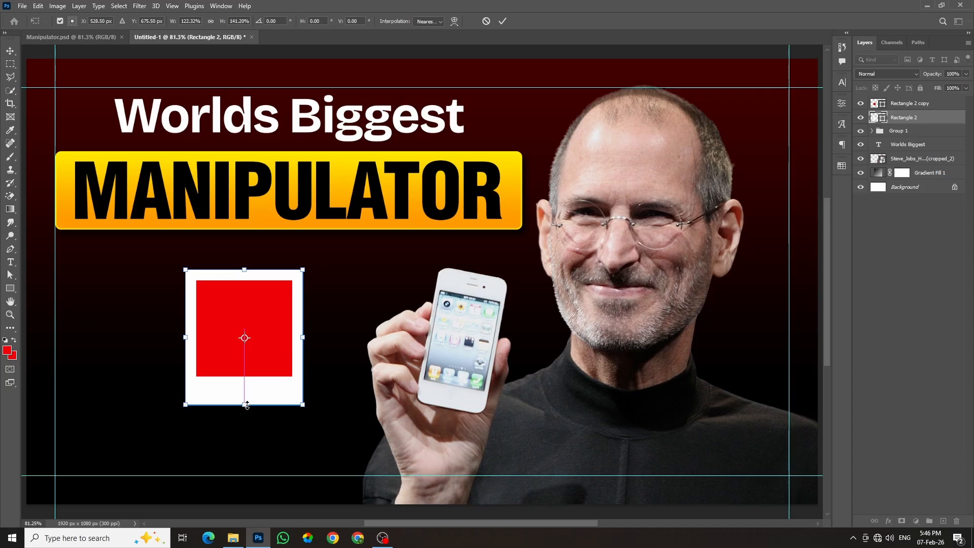
{"action": "left_click", "coordinate": [502, 21]}
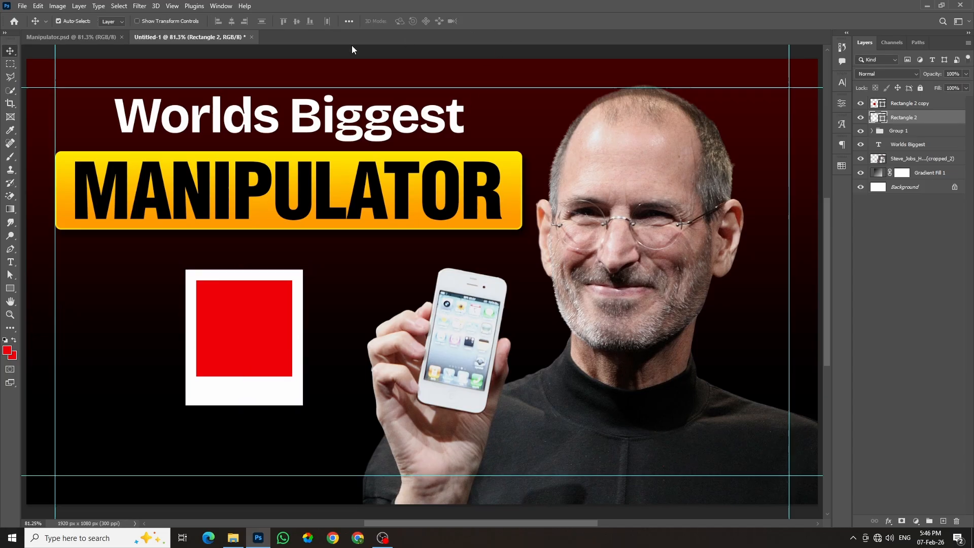
Group the red square with its white frame and compare it with the photo frames in the reference thumbnail
{"action": "left_click", "coordinate": [94, 37]}
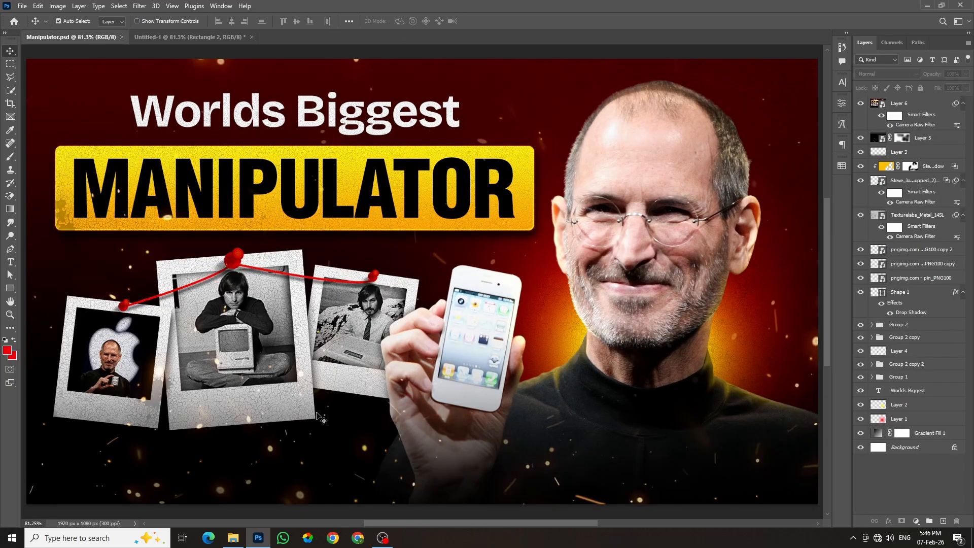
{"action": "left_click", "coordinate": [205, 37]}
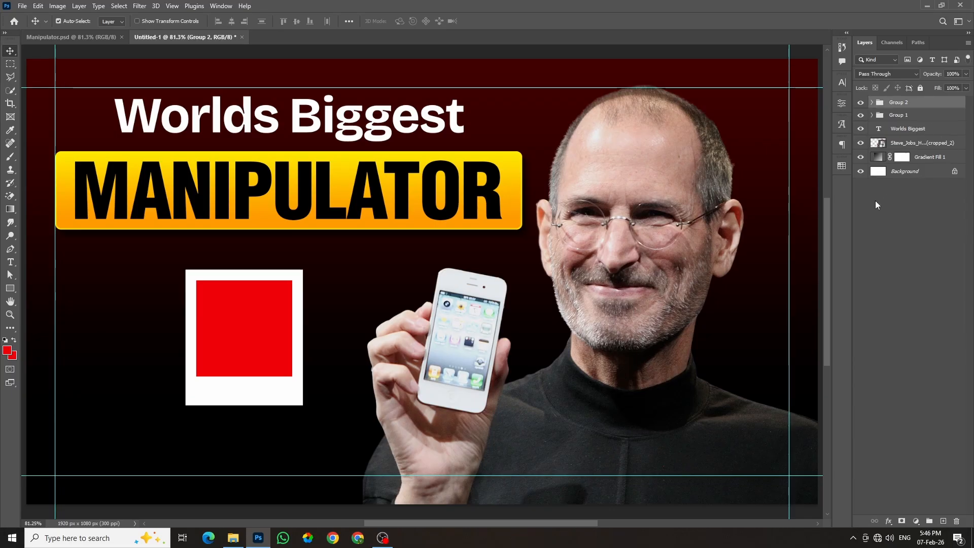
{"action": "left_click", "coordinate": [90, 35]}
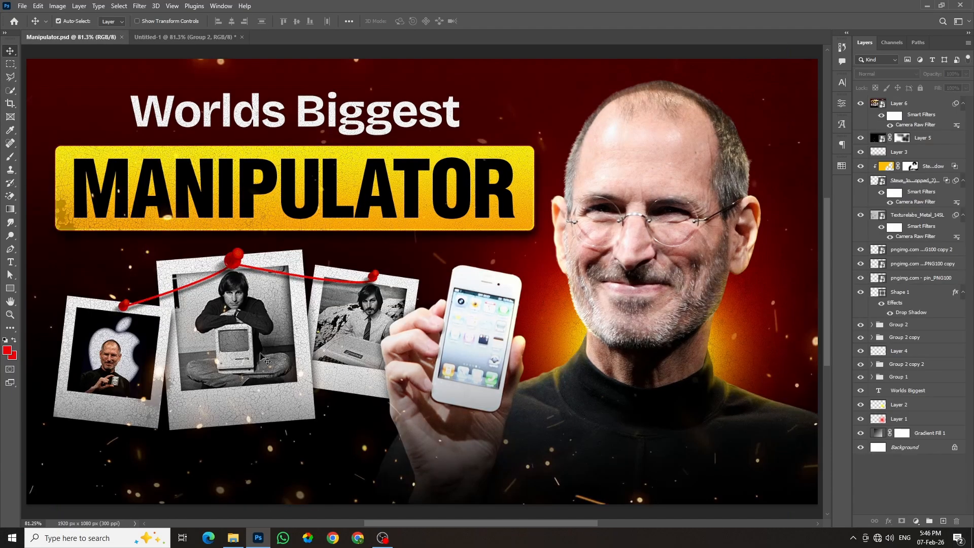
{"action": "left_click", "coordinate": [175, 38]}
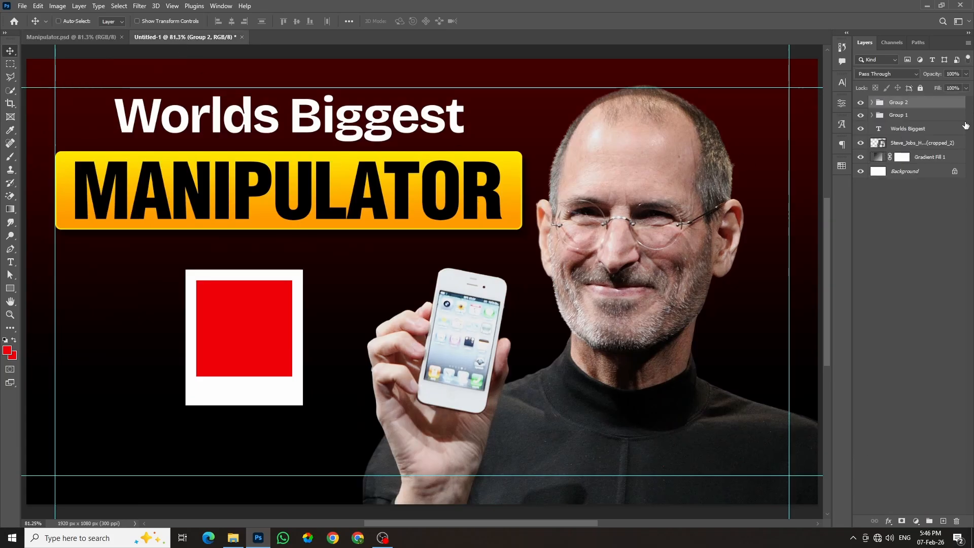
Duplicate the photo frame group twice and move the top copy about 303 px to the right, level with the original
{"action": "key", "text": "ctrl+j"}
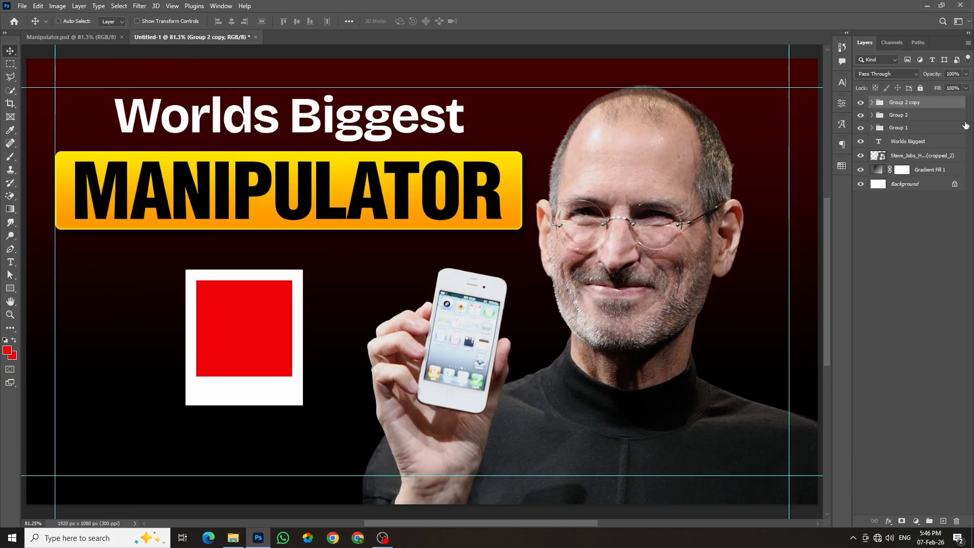
{"action": "key", "text": "ctrl+j"}
{"action": "key", "text": "ctrl+t"}
{"action": "left_click_drag", "start_coordinate": [259, 331], "coordinate": [384, 330]}
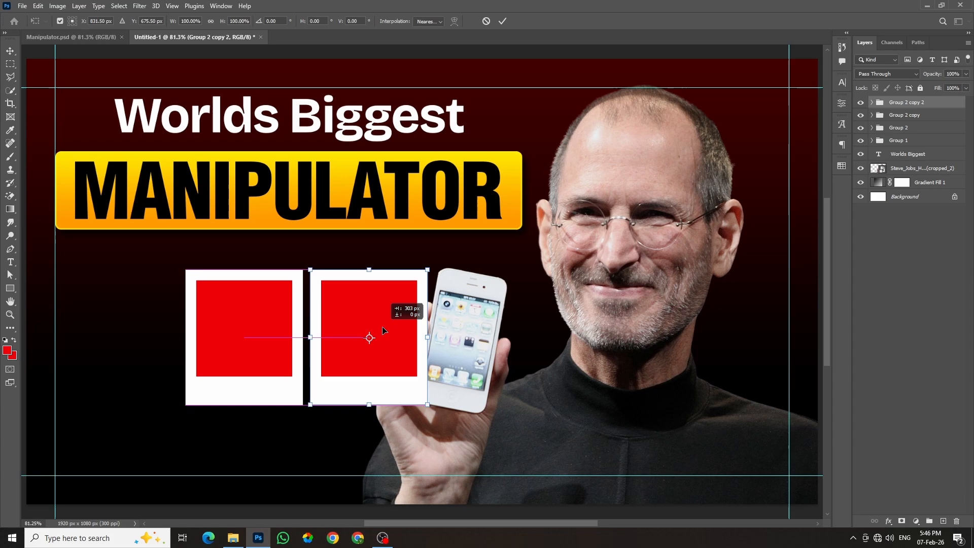
{"action": "left_click", "coordinate": [503, 21]}
Move the original photo frame group left until its left edge sits on the margin guide, level with the other frames
{"action": "left_click", "coordinate": [916, 133]}
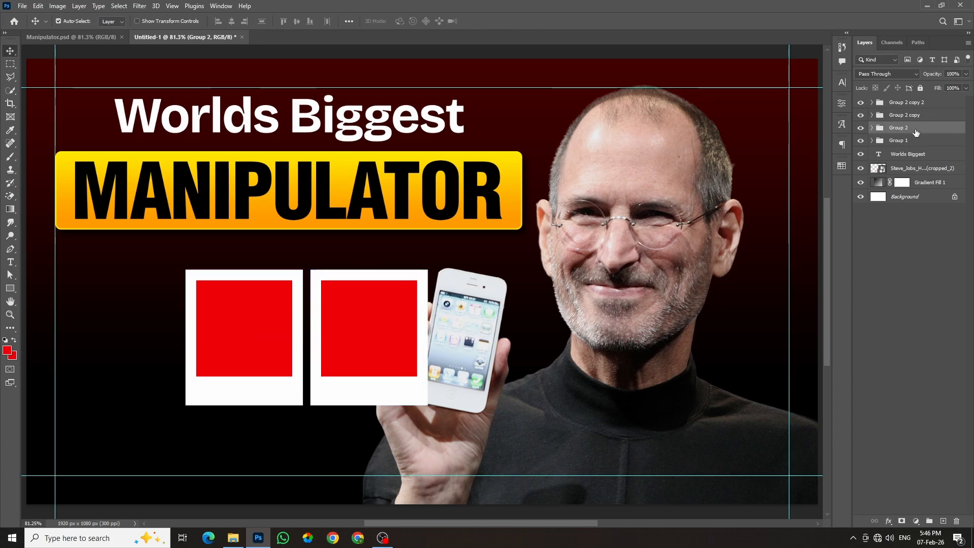
{"action": "key", "text": "ctrl+t"}
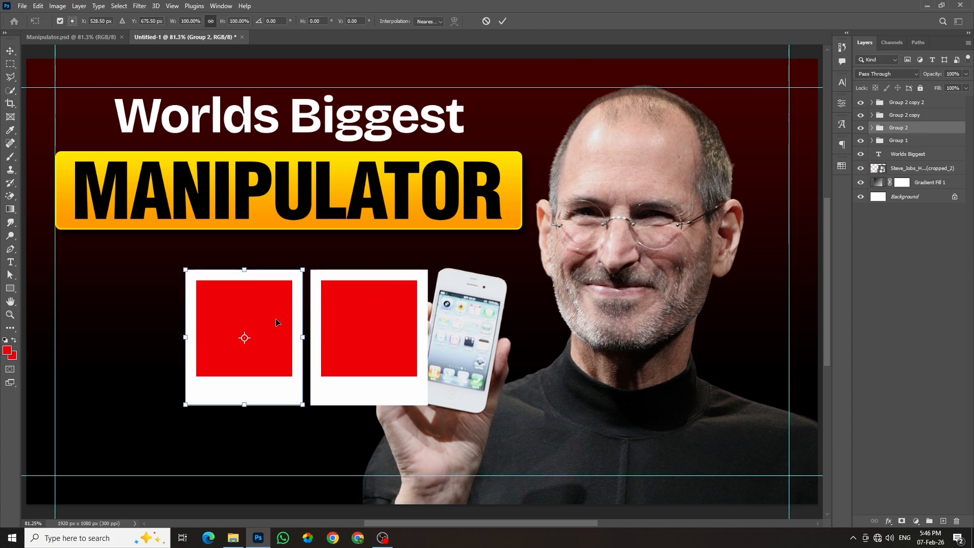
{"action": "left_click_drag", "start_coordinate": [277, 311], "coordinate": [146, 318]}
{"action": "left_click", "coordinate": [505, 22]}
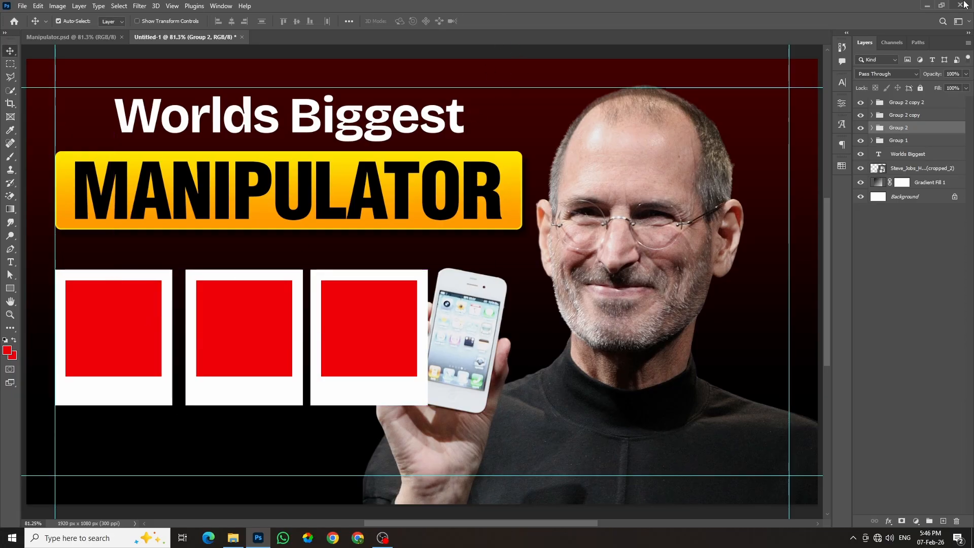
Convert the red square in each of the three photo frame groups to a smart object
{"action": "left_click", "coordinate": [122, 344]}
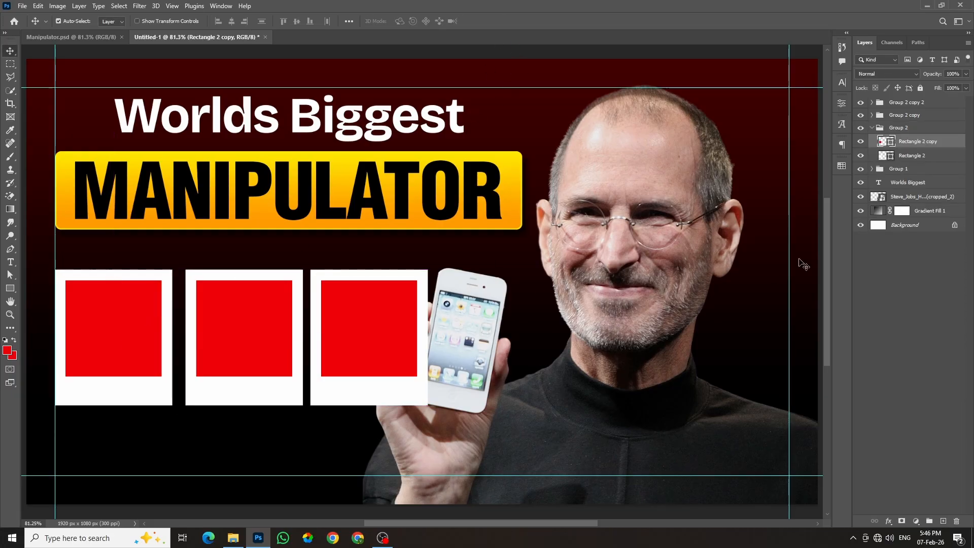
{"action": "right_click", "coordinate": [951, 144]}
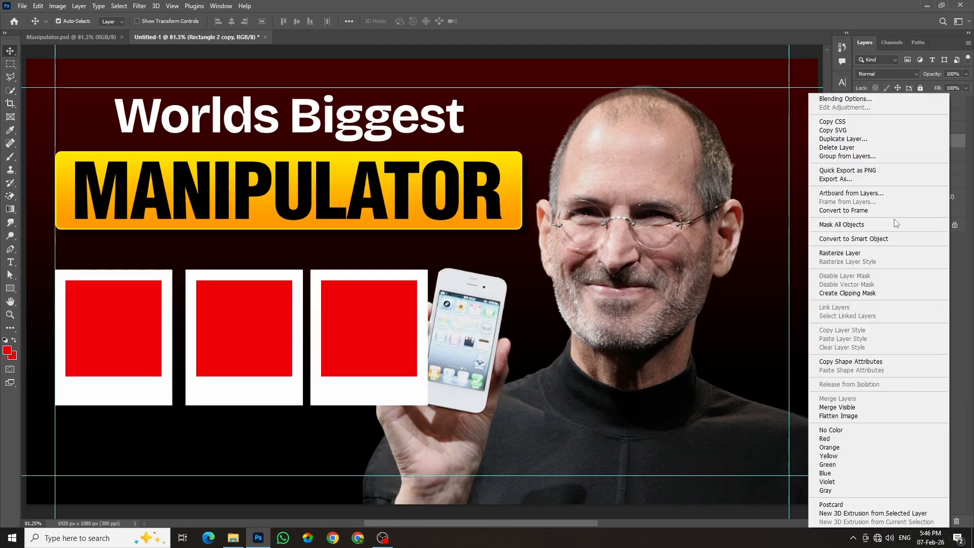
{"action": "left_click", "coordinate": [837, 238]}
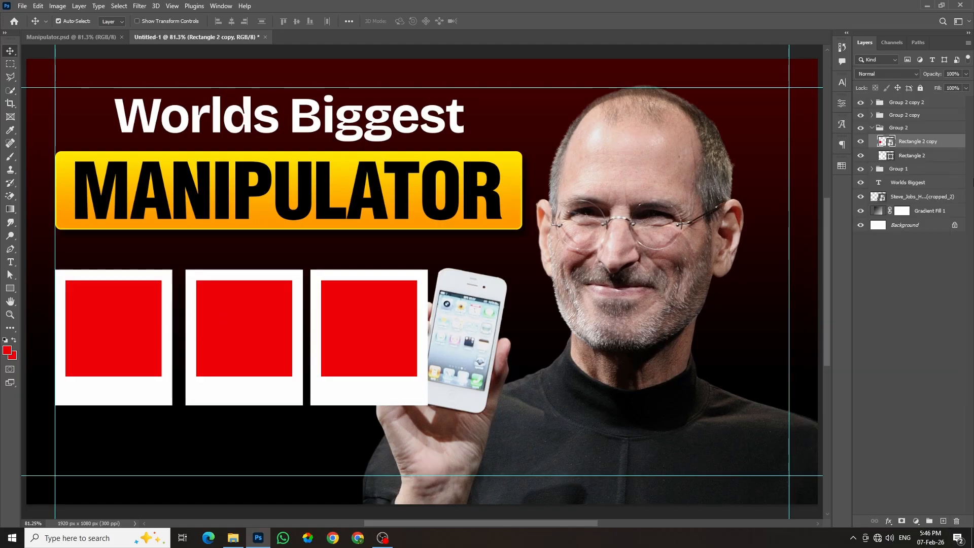
{"action": "left_click", "coordinate": [872, 129]}
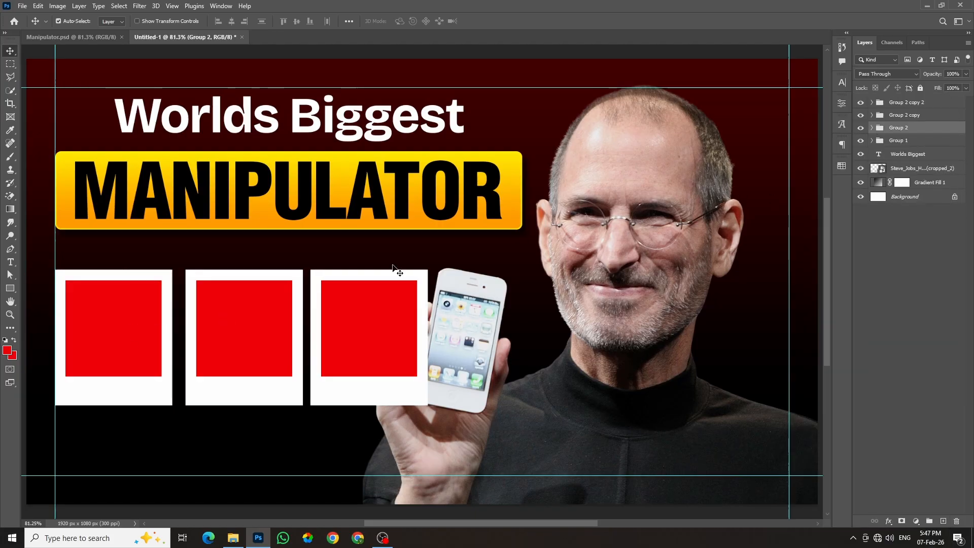
{"action": "left_click", "coordinate": [261, 321]}
{"action": "right_click", "coordinate": [941, 135]}
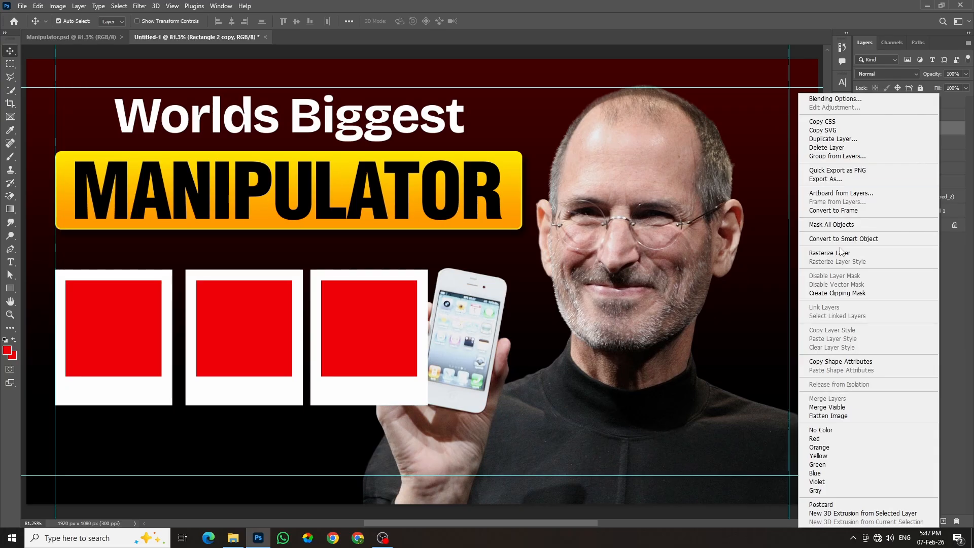
{"action": "left_click", "coordinate": [849, 232]}
{"action": "left_click", "coordinate": [384, 350]}
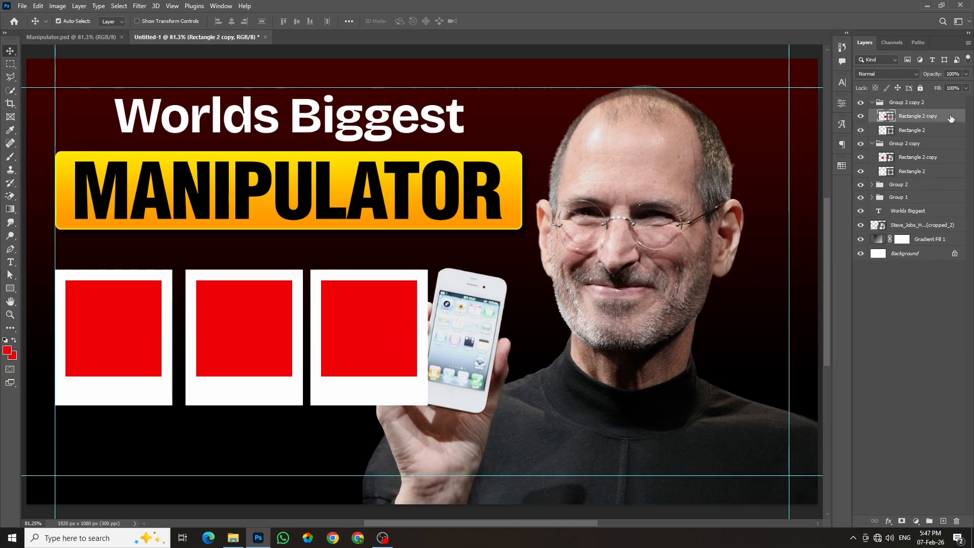
{"action": "right_click", "coordinate": [951, 117]}
{"action": "left_click", "coordinate": [875, 238]}
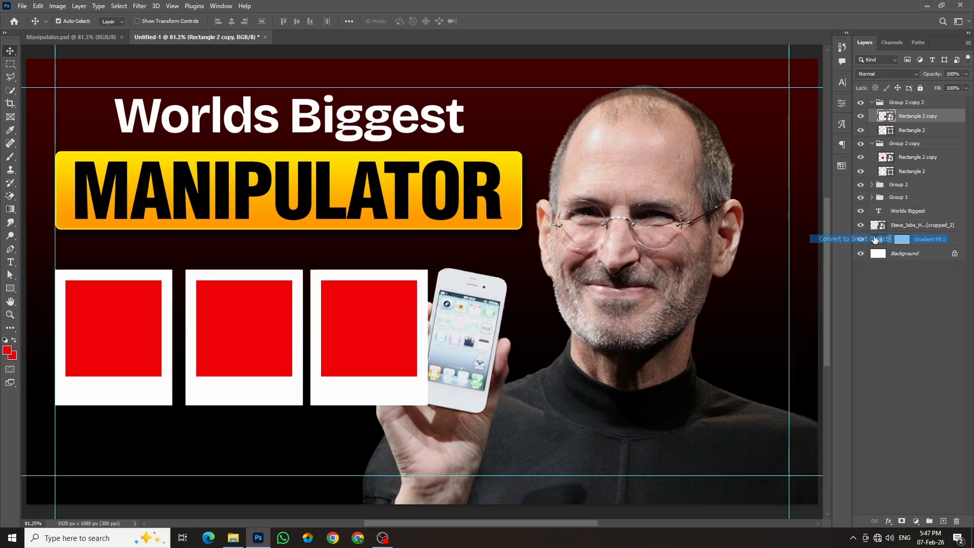
{"action": "left_click", "coordinate": [872, 102]}
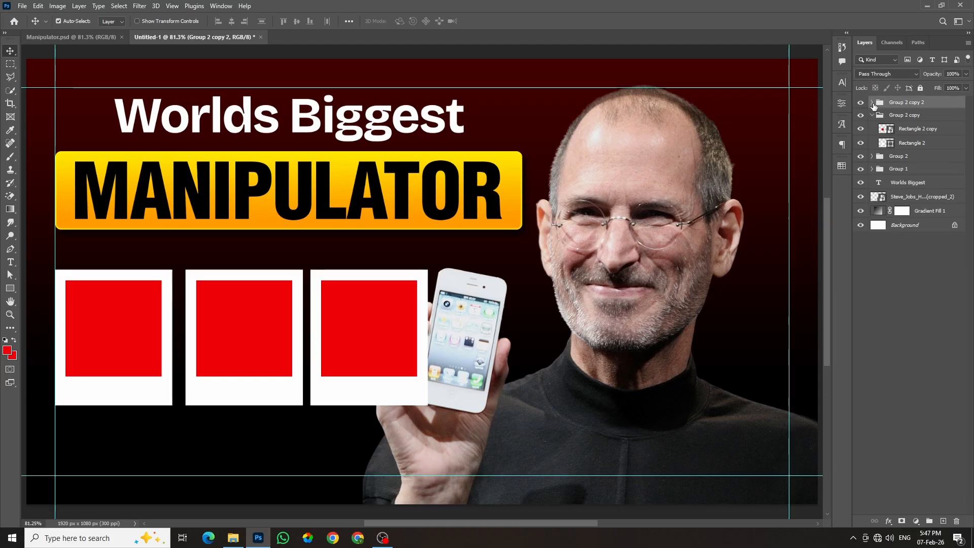
{"action": "left_click", "coordinate": [872, 116]}
Check the frame arrangement in the reference thumbnail, then place the right photo frame group beneath the portrait layer
{"action": "key", "text": "ctrl+Tab"}
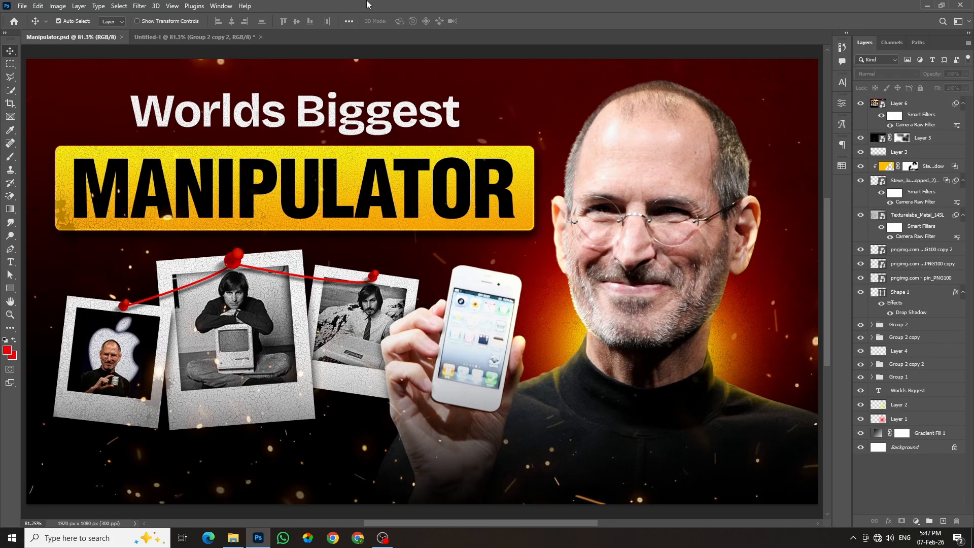
{"action": "left_click", "coordinate": [207, 32]}
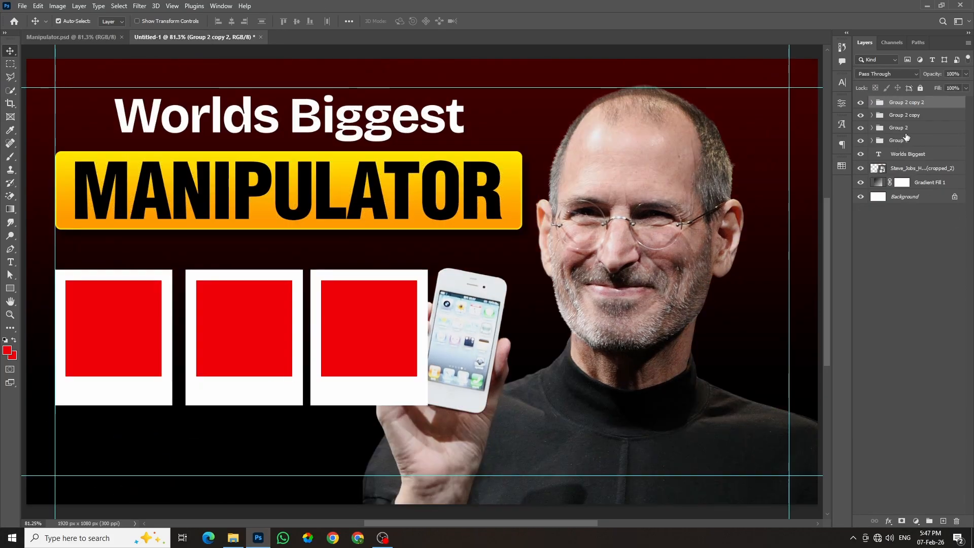
{"action": "key", "text": "ctrl+t"}
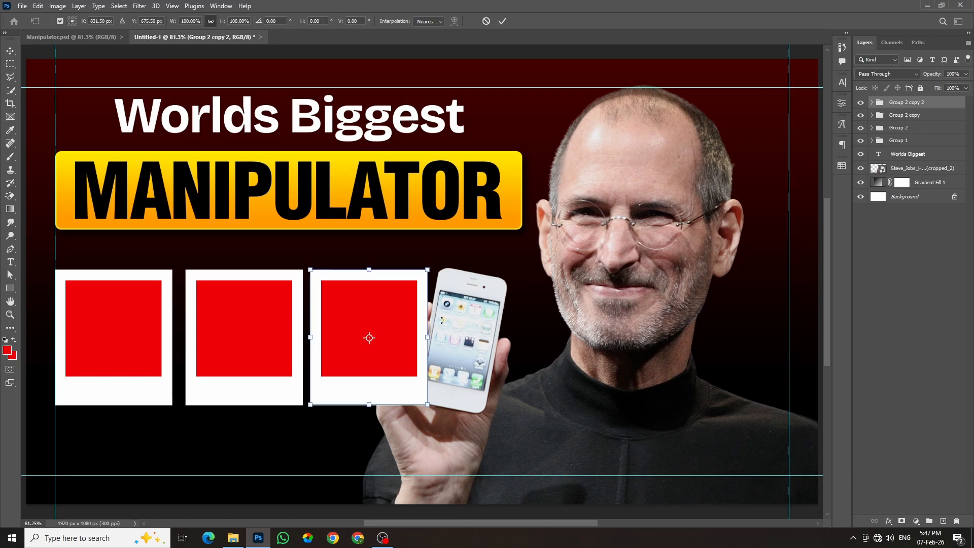
{"action": "key", "text": "Return"}
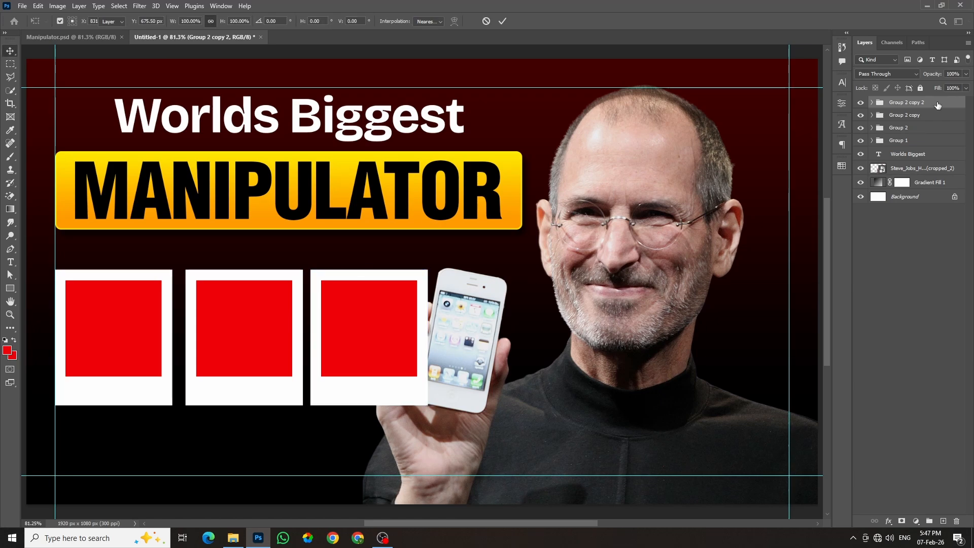
{"action": "left_click_drag", "start_coordinate": [909, 103], "coordinate": [912, 171]}
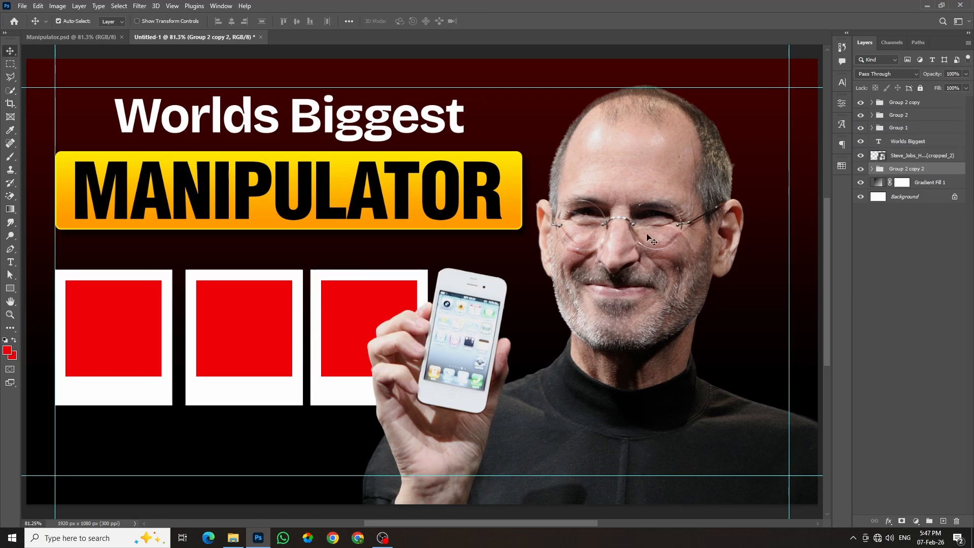
Rotate the right photo frame about 10.9° counterclockwise and shift it about 25 px left so it tucks behind the hand
{"action": "key", "text": "ctrl"}
{"action": "key", "text": "ctrl+t"}
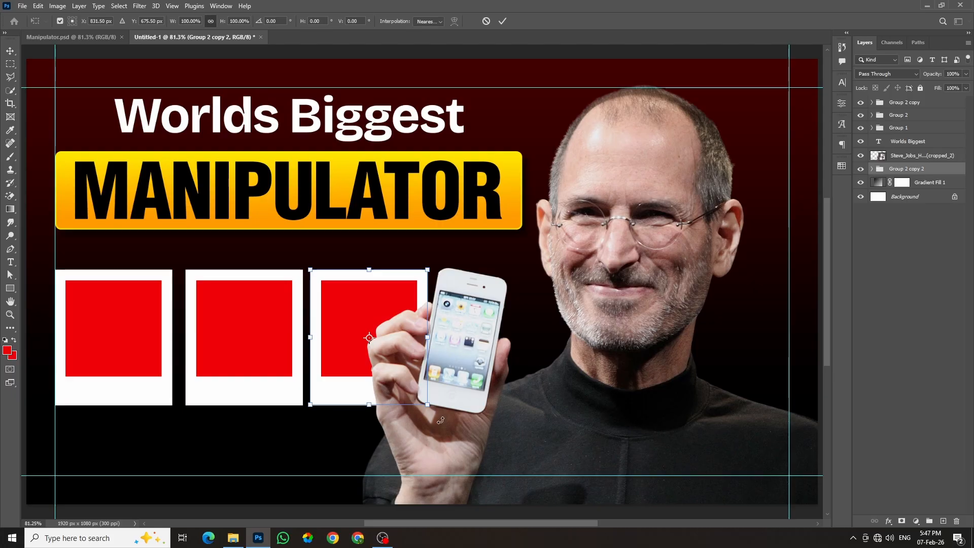
{"action": "left_click_drag", "start_coordinate": [437, 417], "coordinate": [452, 403]}
{"action": "left_click_drag", "start_coordinate": [379, 379], "coordinate": [368, 379]}
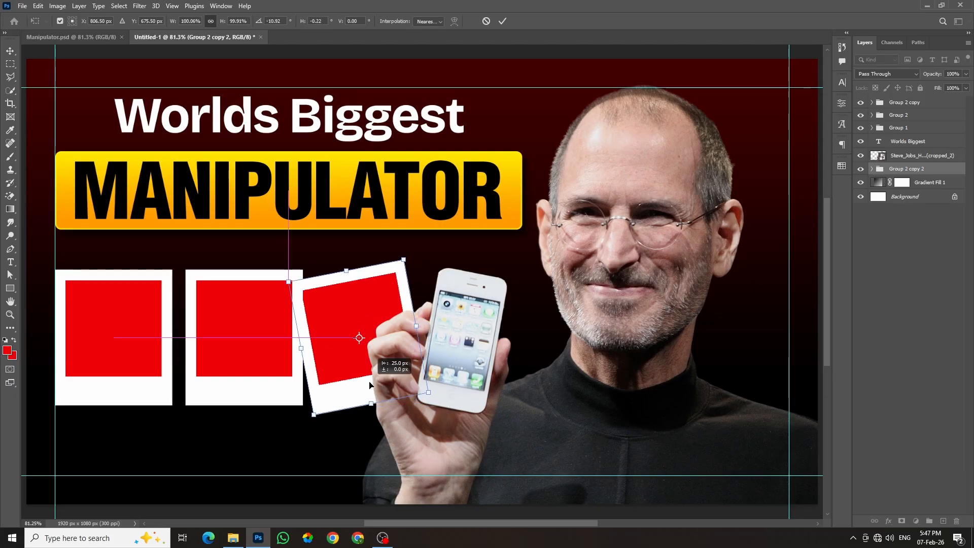
{"action": "left_click", "coordinate": [504, 21]}
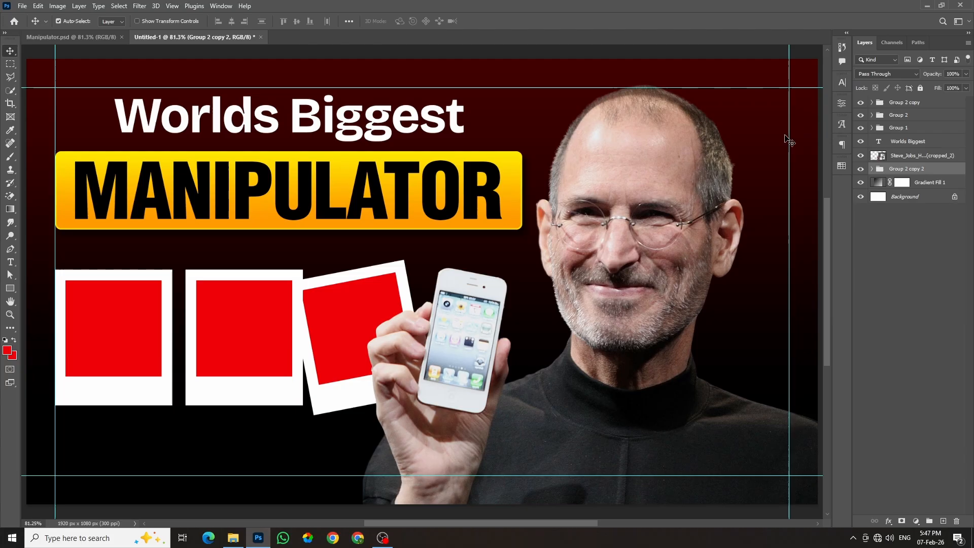
Tilt the left photo frame slightly clockwise and lower it, placing its group above the middle frame's group in the layer order
{"action": "left_click", "coordinate": [914, 119]}
{"action": "key", "text": "ctrl+t"}
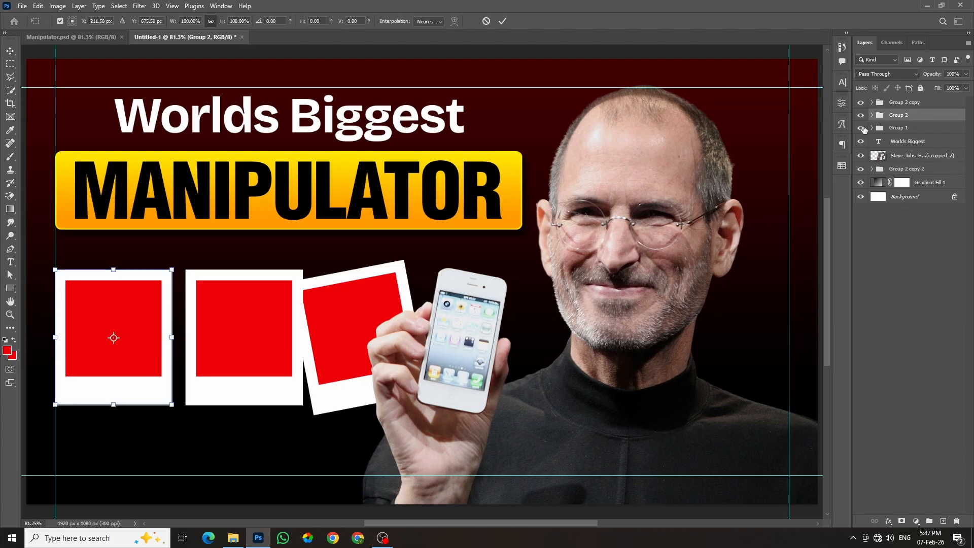
{"action": "left_click_drag", "start_coordinate": [194, 334], "coordinate": [148, 393]}
{"action": "left_click_drag", "start_coordinate": [932, 119], "coordinate": [927, 97]}
{"action": "left_click", "coordinate": [924, 120]}
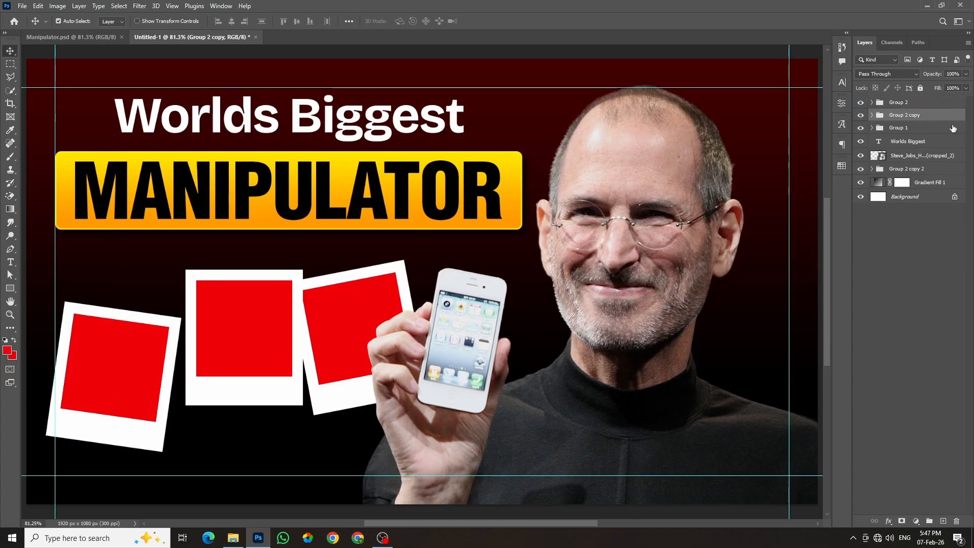
{"action": "key", "text": "ctrl+t"}
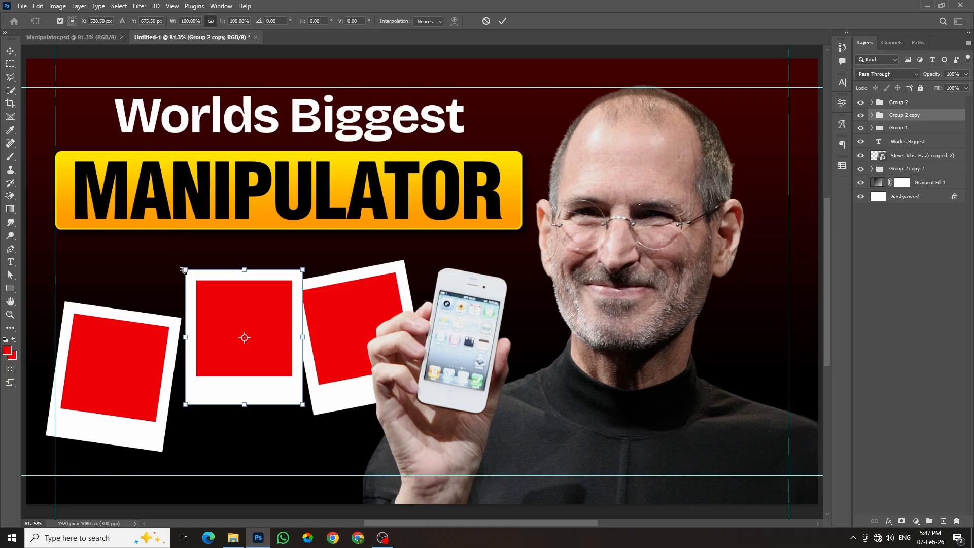
{"action": "left_click_drag", "start_coordinate": [184, 270], "coordinate": [164, 263]}
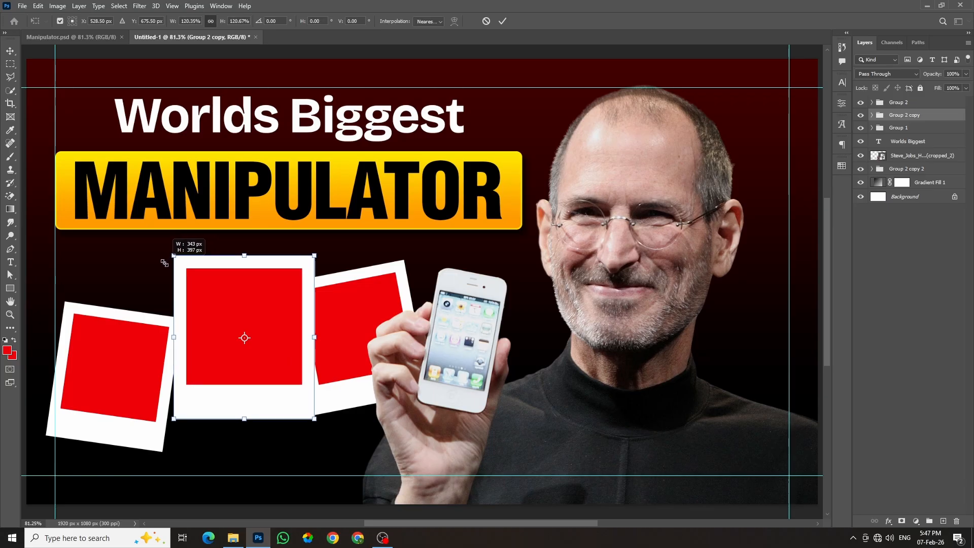
{"action": "left_click_drag", "start_coordinate": [292, 343], "coordinate": [287, 343]}
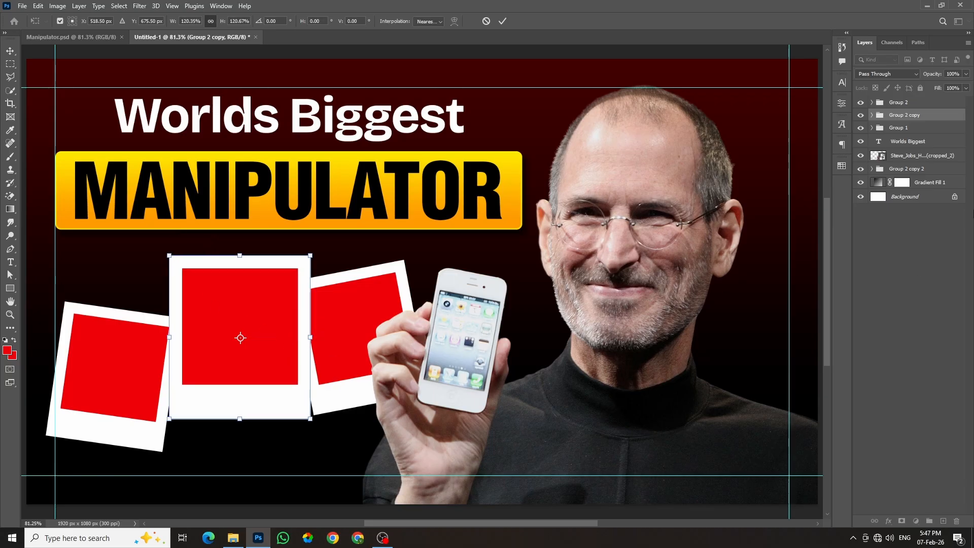
{"action": "left_click", "coordinate": [73, 35]}
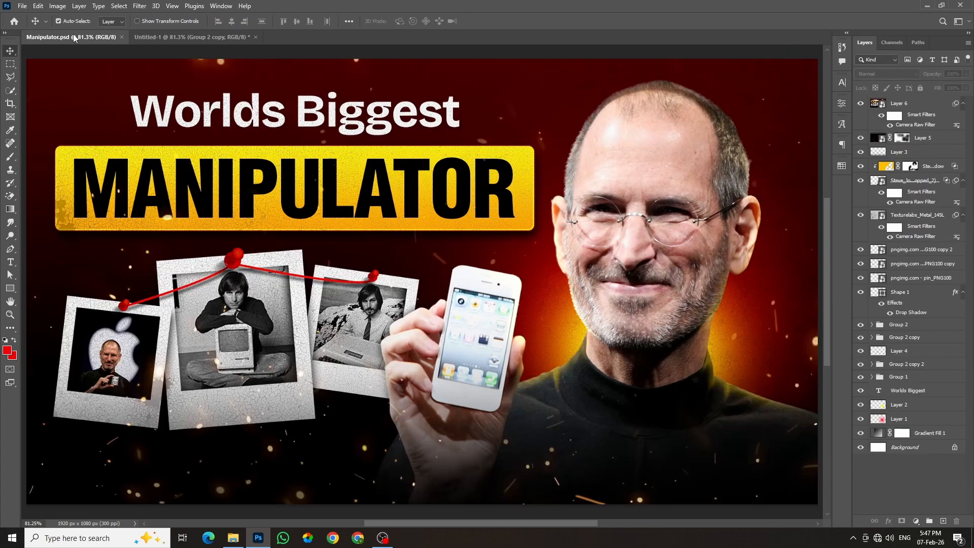
{"action": "left_click", "coordinate": [203, 36]}
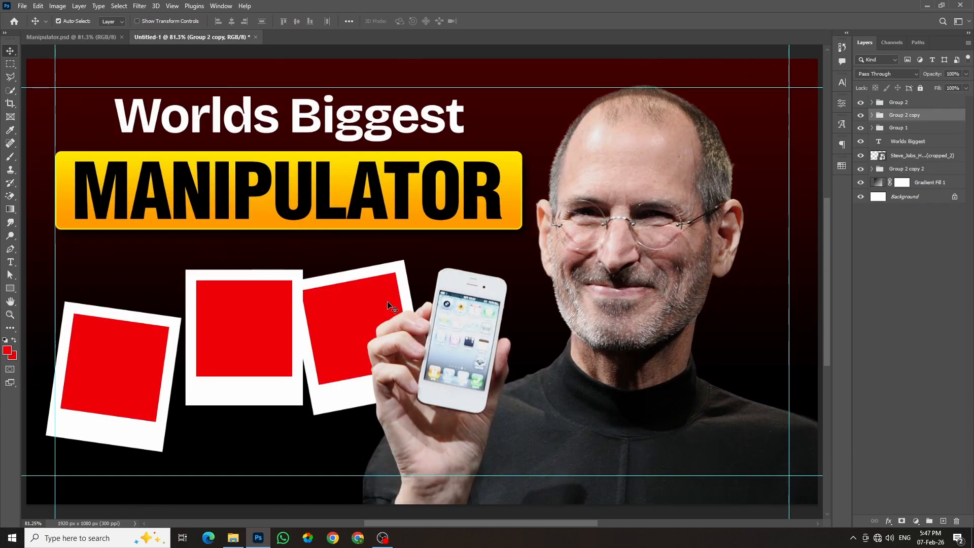
Enlarge the middle photo frame to about 115%, leave it almost upright and place it slightly higher and further left between the side frames
{"action": "key", "text": "ctrl+t"}
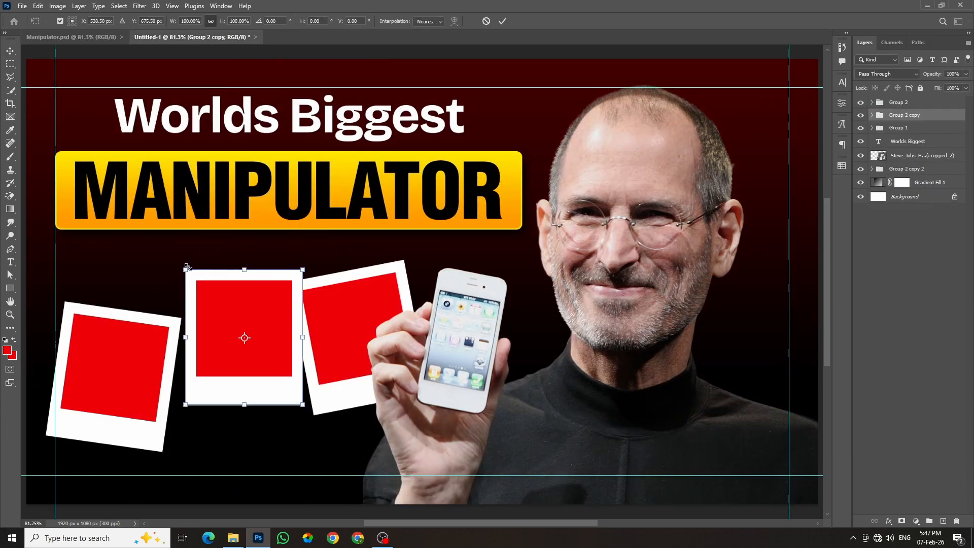
{"action": "left_click_drag", "start_coordinate": [185, 269], "coordinate": [175, 260]}
{"action": "left_click_drag", "start_coordinate": [334, 350], "coordinate": [334, 340]}
{"action": "mouse_move", "coordinate": [276, 382]}
{"action": "left_mouse_down"}
{"action": "mouse_move", "coordinate": [259, 363]}
{"action": "mouse_move", "coordinate": [259, 379]}
{"action": "left_mouse_up"}
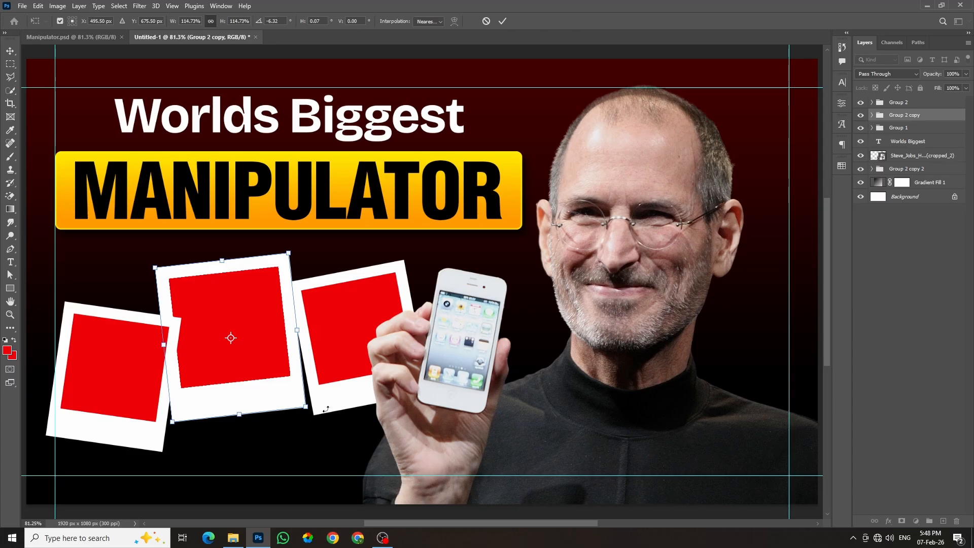
{"action": "left_click_drag", "start_coordinate": [326, 408], "coordinate": [325, 422]}
{"action": "left_click_drag", "start_coordinate": [264, 382], "coordinate": [269, 373]}
{"action": "left_click", "coordinate": [503, 21]}
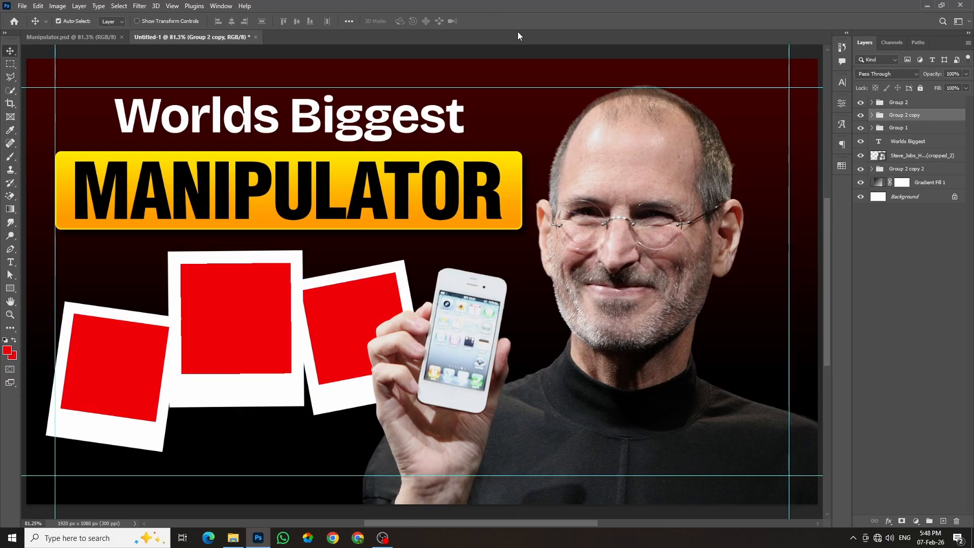
Lower the right photo frame about 30 px and compare the frame arrangement with the reference thumbnail
{"action": "left_click", "coordinate": [946, 173]}
{"action": "key", "text": "shift+Down"}
{"action": "key", "text": "shift+Down"}
{"action": "key", "text": "shift+Down"}
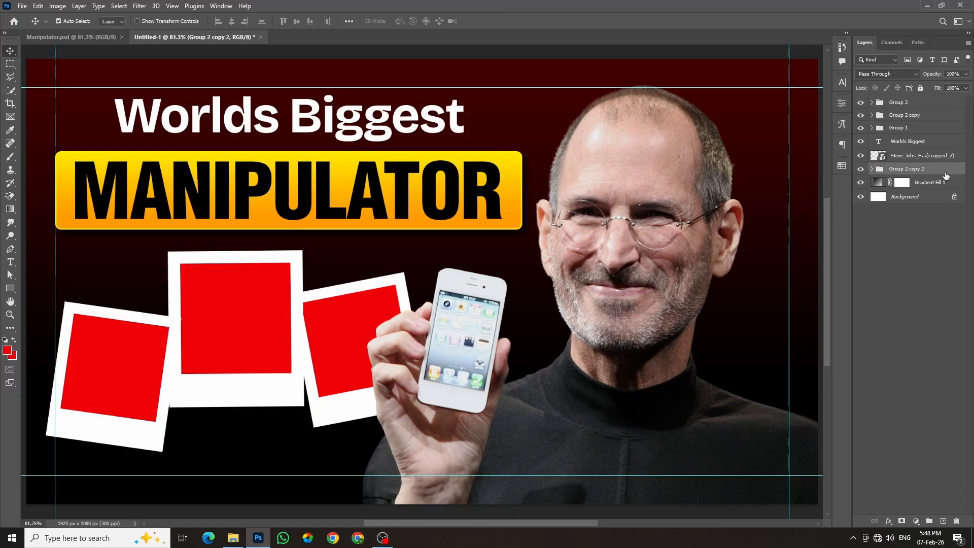
{"action": "key", "text": "shift+Up"}
{"action": "key", "text": "shift+Up"}
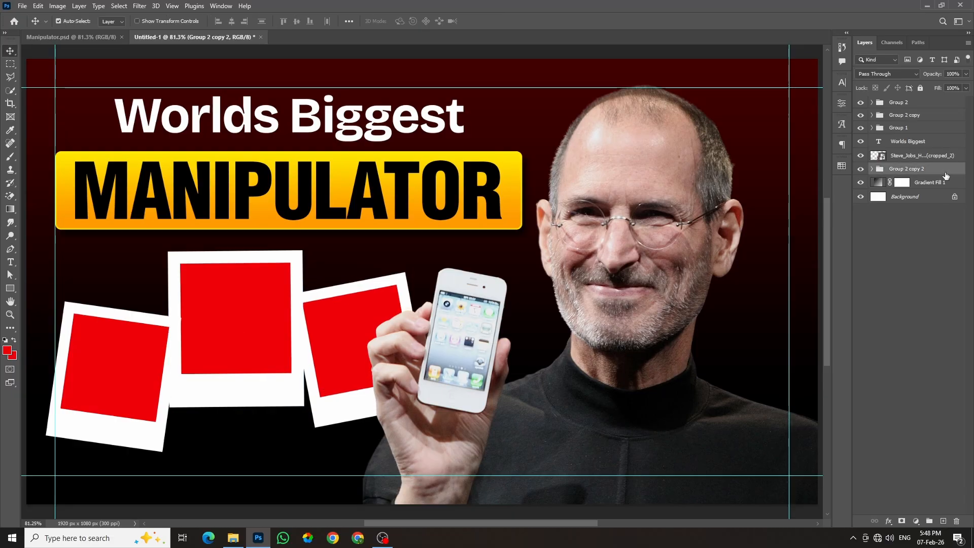
{"action": "left_click", "coordinate": [315, 56]}
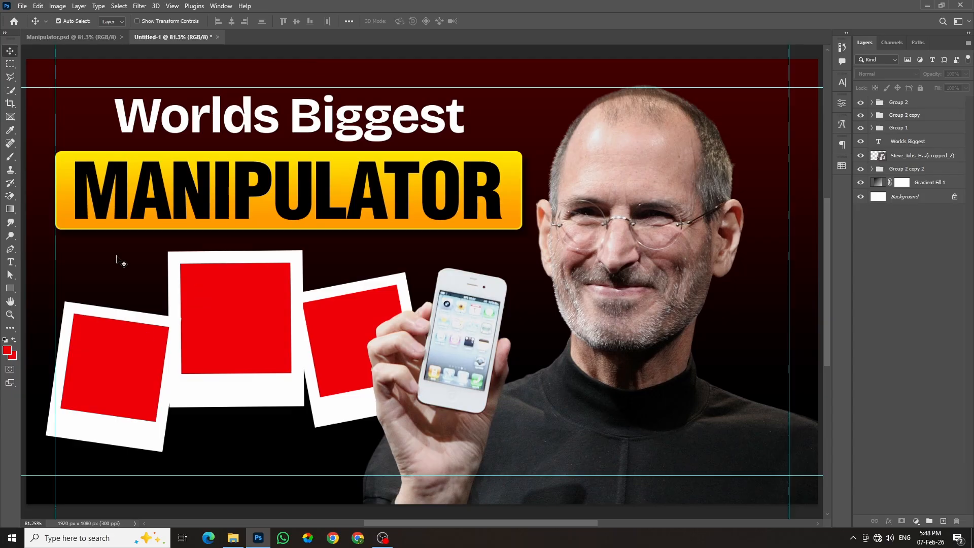
{"action": "left_click", "coordinate": [84, 35]}
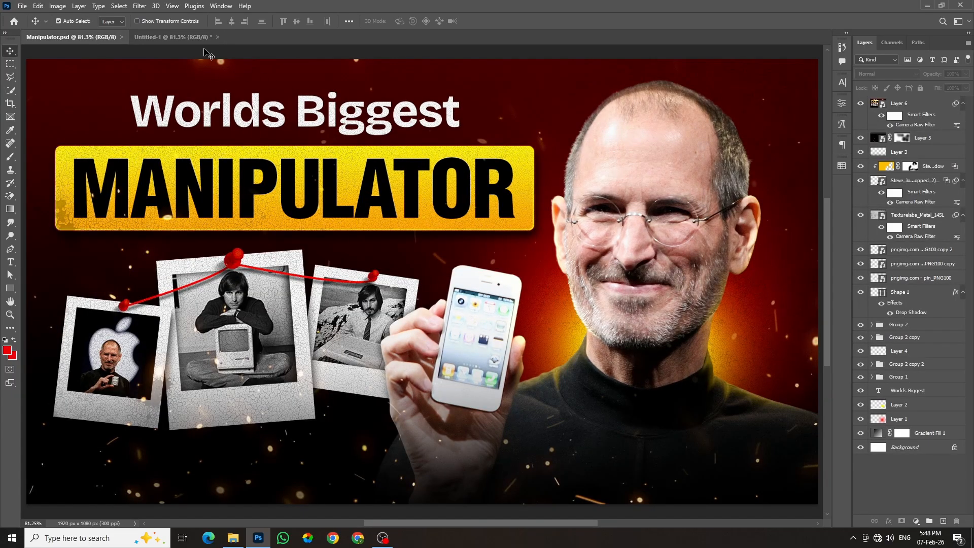
{"action": "left_click", "coordinate": [187, 38]}
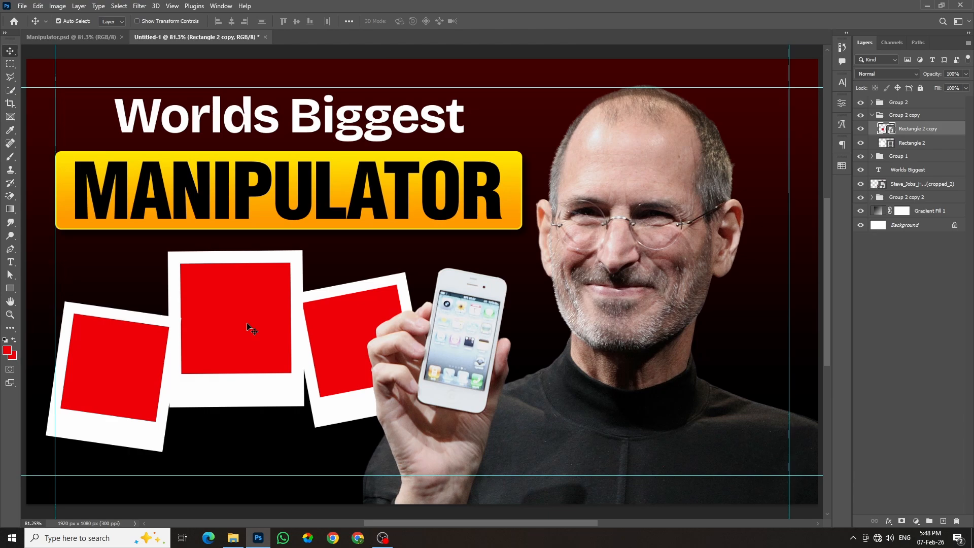
Place the photo 3288cb70-ad06-4647-af72-b5fd7808bbc6 from the B Roll folder in the middle frame's smart object, scaled to 6.97% to cover the red square, and save it
{"action": "double_click", "coordinate": [891, 133]}
{"action": "scroll", "coordinate": [446, 299], "scroll_direction": "up", "scroll_amount": 3}
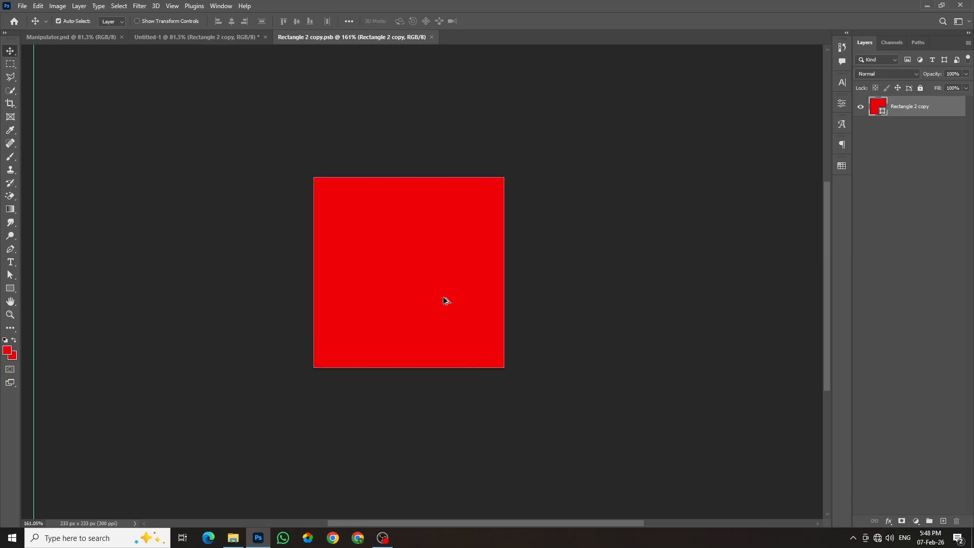
{"action": "left_click", "coordinate": [233, 537]}
{"action": "left_click", "coordinate": [721, 214]}
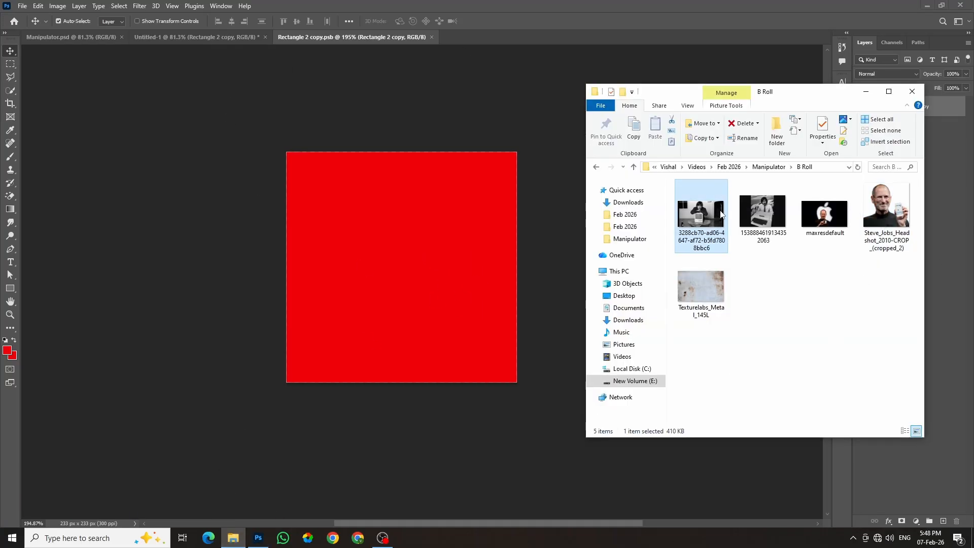
{"action": "left_click_drag", "start_coordinate": [717, 214], "coordinate": [370, 245]}
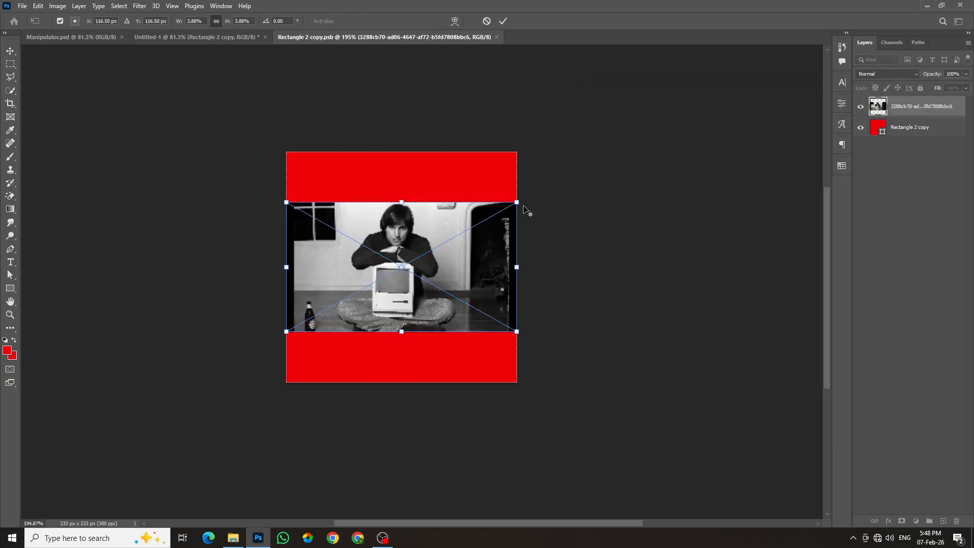
{"action": "left_click_drag", "start_coordinate": [518, 201], "coordinate": [613, 161]}
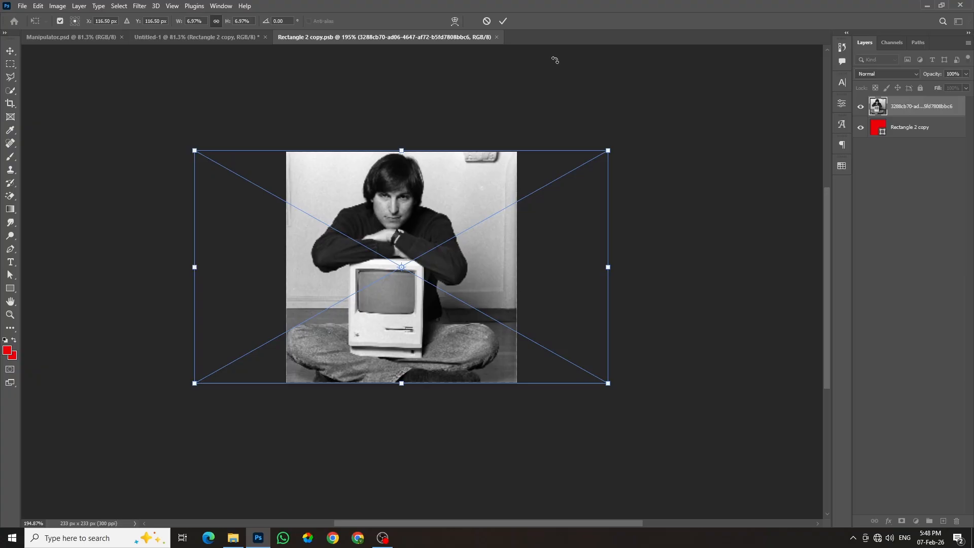
{"action": "left_click", "coordinate": [506, 25]}
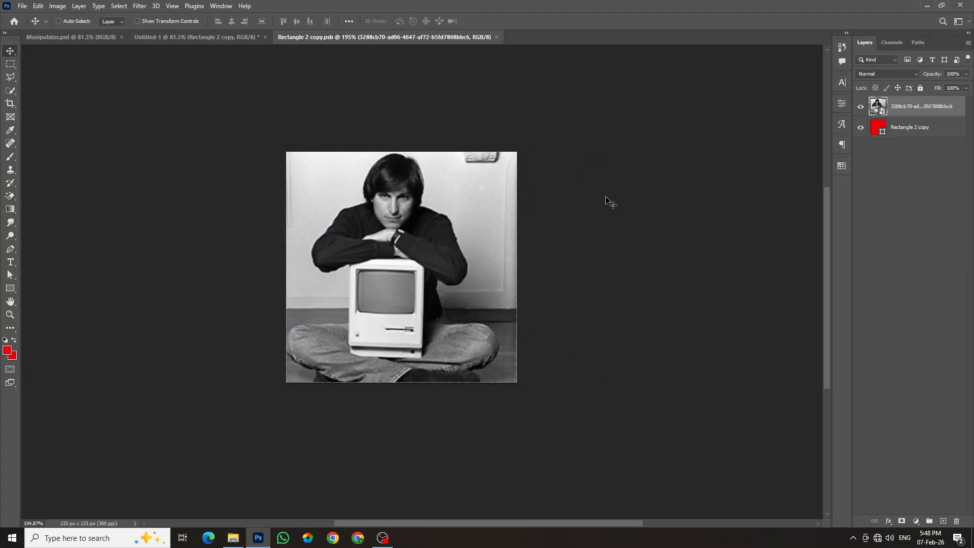
Check the middle frame's photo in the thumbnail document, then close its smart object document
{"action": "left_click", "coordinate": [189, 38]}
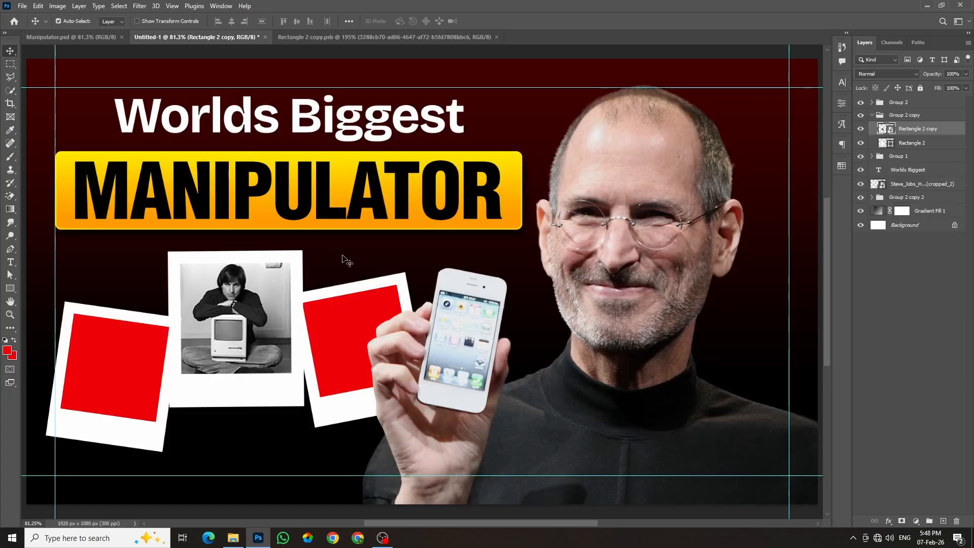
{"action": "left_click", "coordinate": [351, 37]}
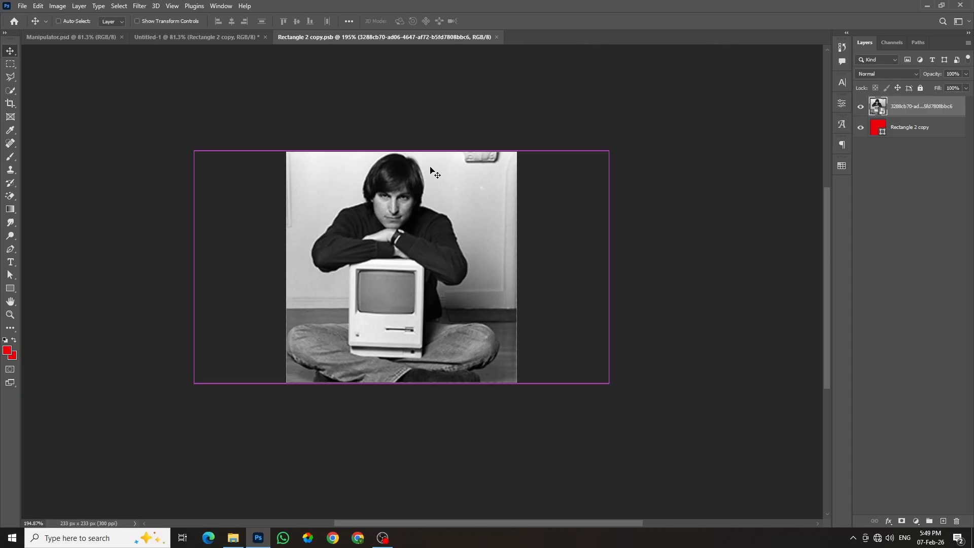
{"action": "key", "text": "ctrl+w"}
{"action": "left_click", "coordinate": [174, 37]}
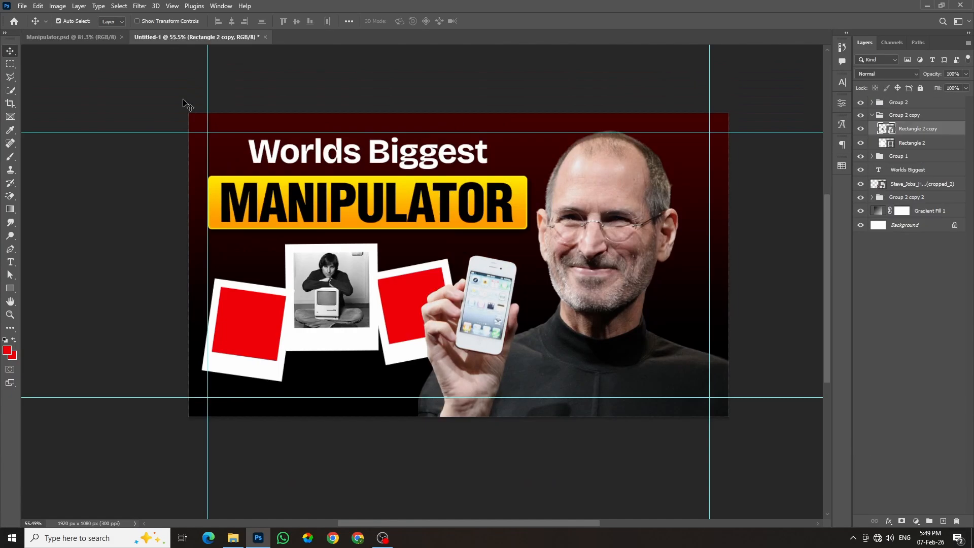
Place the maxresdefault photo in the left frame's smart object, scale it to 7.87% to cover the red square, then save and close it
{"action": "left_click", "coordinate": [337, 337]}
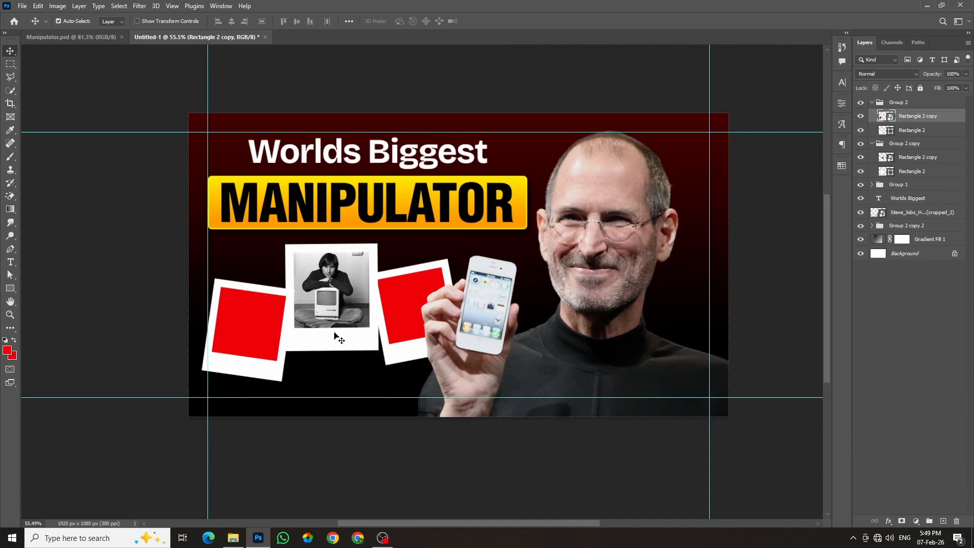
{"action": "double_click", "coordinate": [892, 119]}
{"action": "scroll", "coordinate": [473, 274], "scroll_direction": "up", "scroll_amount": 2}
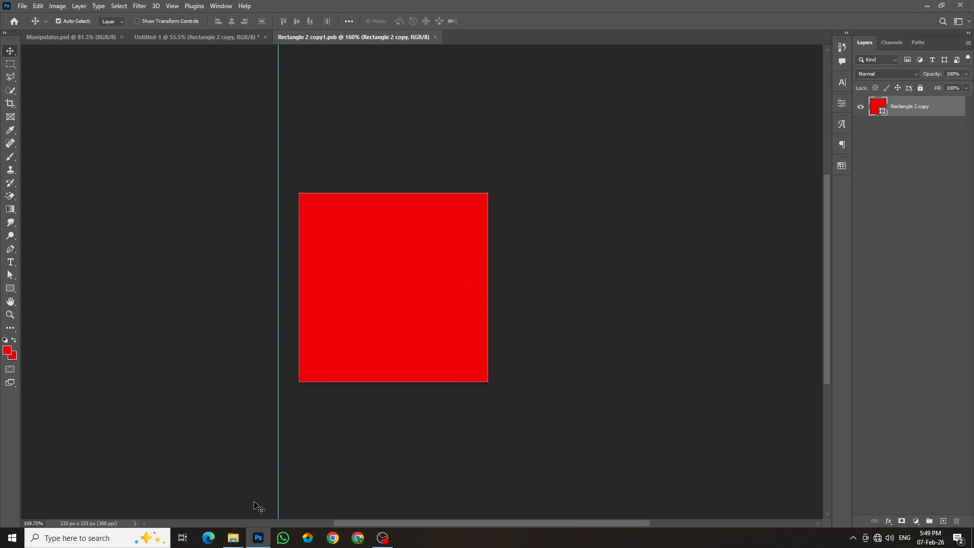
{"action": "left_click", "coordinate": [232, 538]}
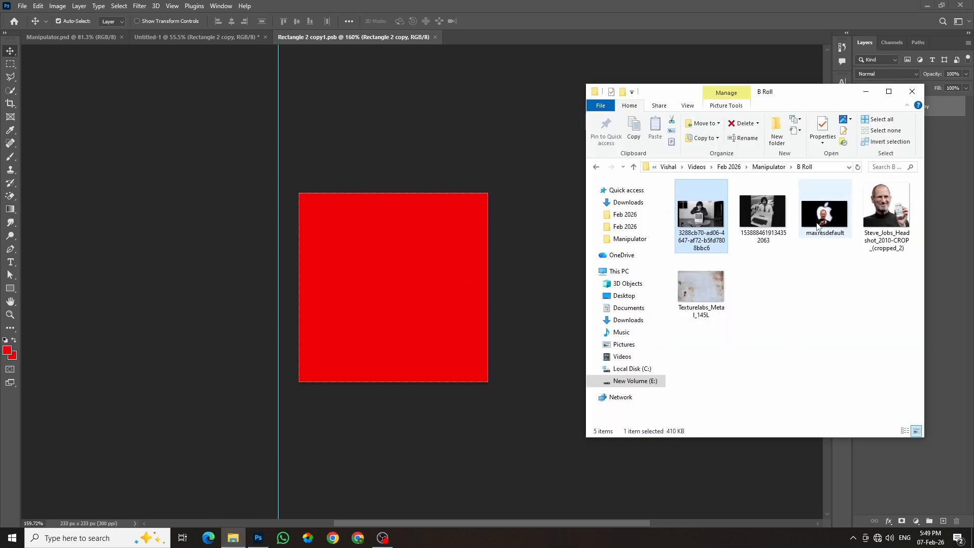
{"action": "left_click_drag", "start_coordinate": [817, 227], "coordinate": [432, 268]}
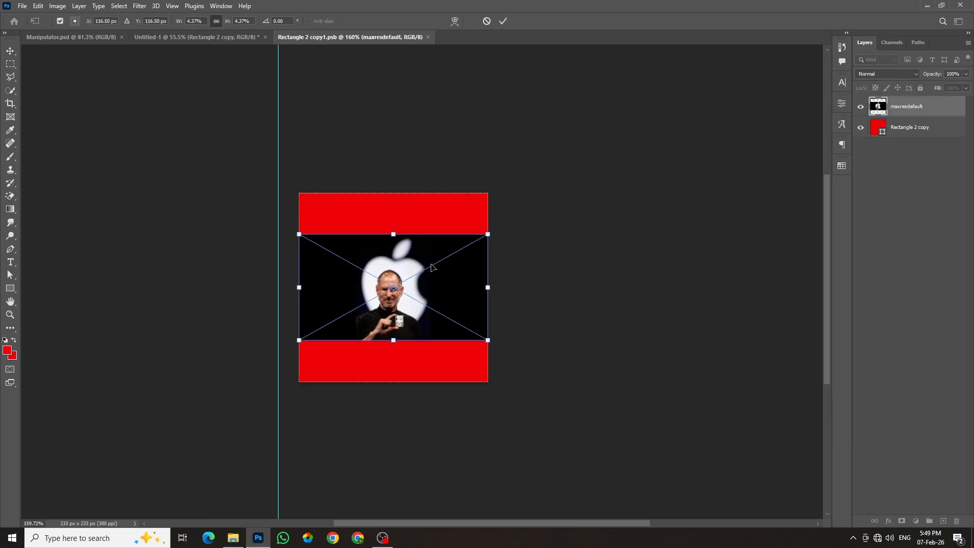
{"action": "left_click_drag", "start_coordinate": [487, 235], "coordinate": [563, 192]}
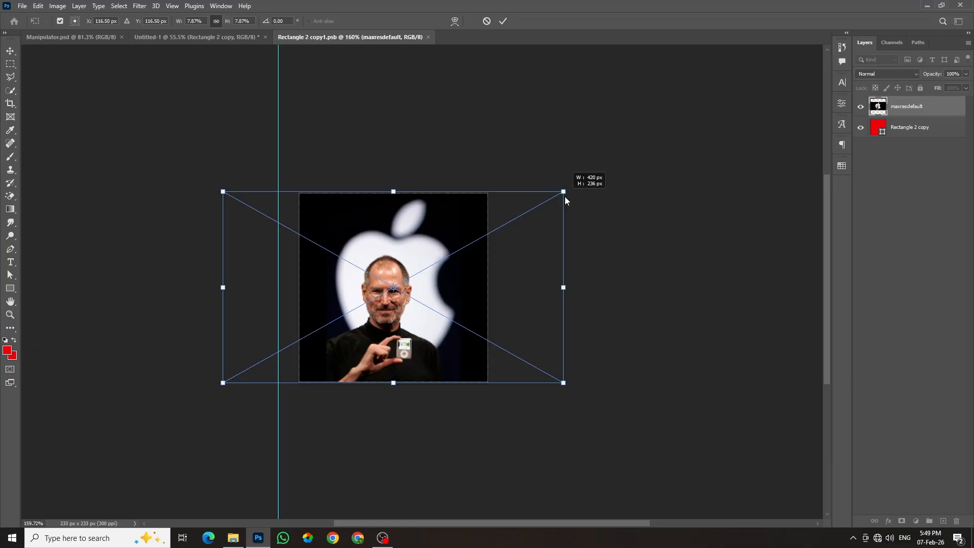
{"action": "left_click", "coordinate": [503, 21]}
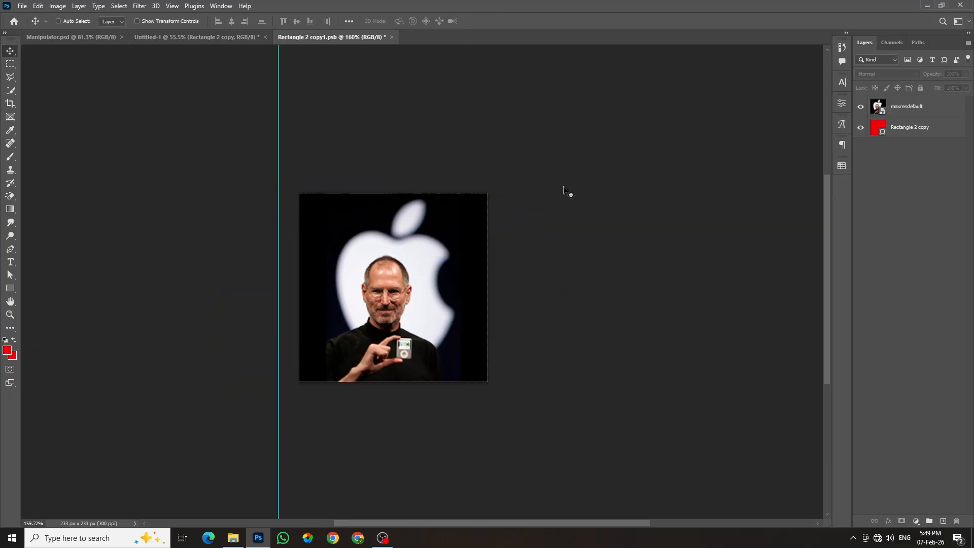
{"action": "key", "text": "ctrl+s"}
{"action": "key", "text": "ctrl+w"}
{"action": "left_click", "coordinate": [411, 315]}
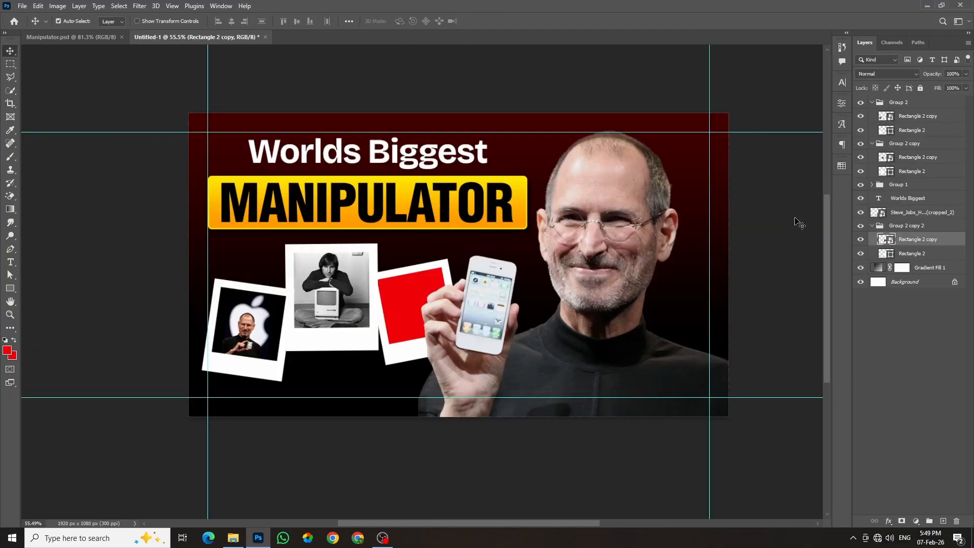
{"action": "double_click", "coordinate": [888, 242]}
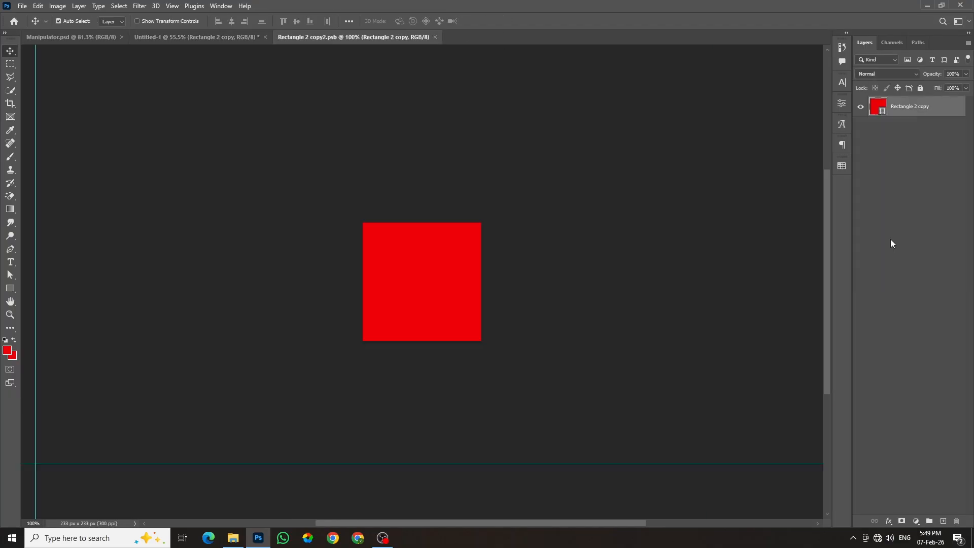
{"action": "left_click", "coordinate": [233, 538]}
{"action": "left_click_drag", "start_coordinate": [762, 216], "coordinate": [552, 221]}
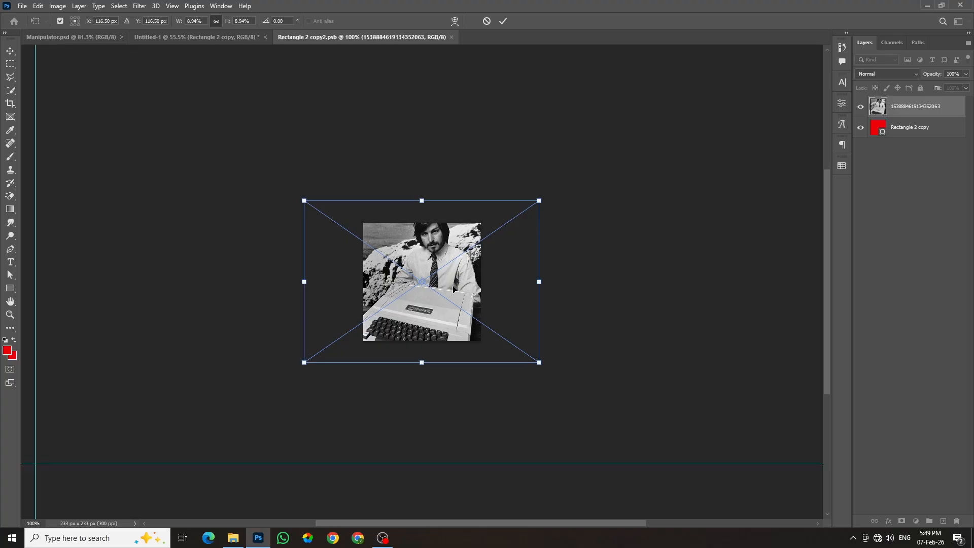
{"action": "left_click_drag", "start_coordinate": [453, 288], "coordinate": [452, 299]}
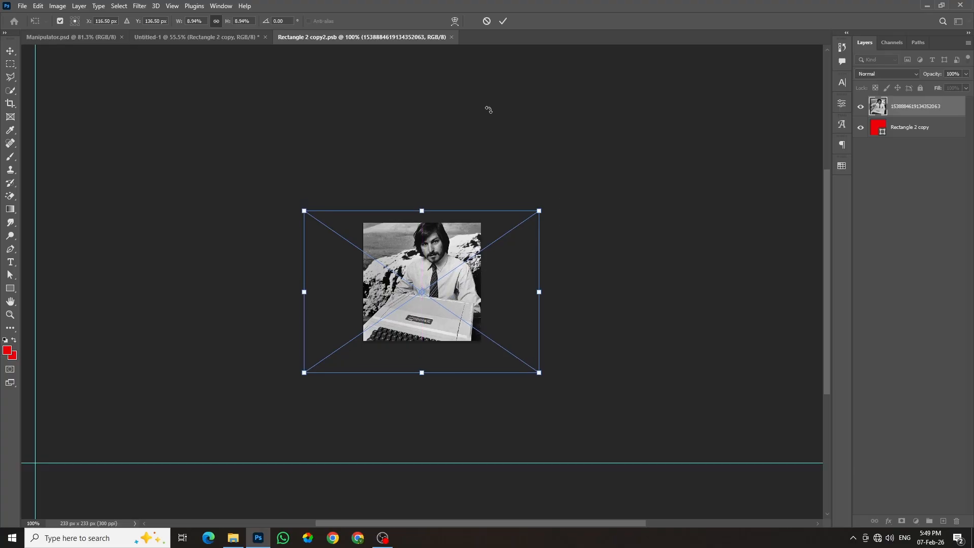
{"action": "left_click", "coordinate": [501, 23]}
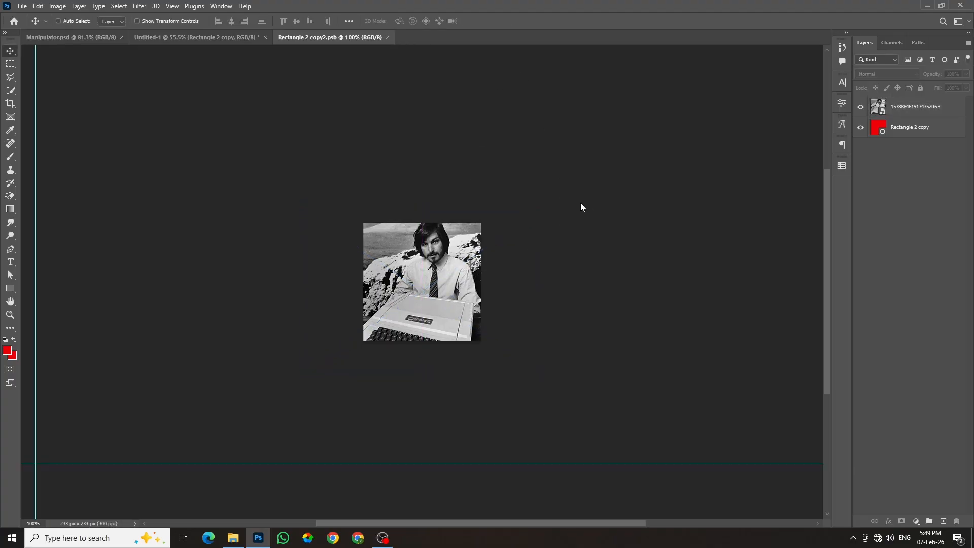
{"action": "key", "text": "ctrl+w"}
{"action": "key", "text": "ctrl+0"}
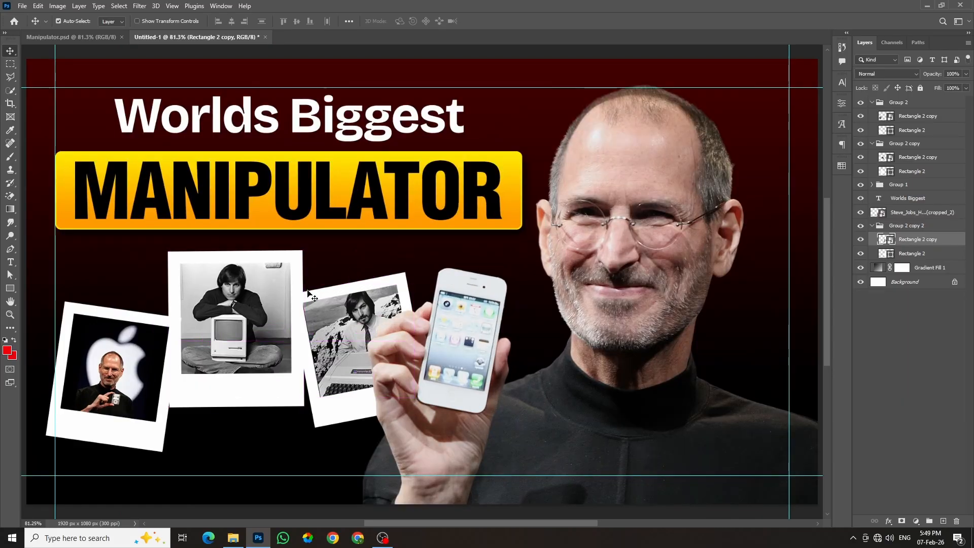
Place the pngimg.com - pin_PNG100 image from the B Roll folder, scale it down, and move its layer above all the groups
{"action": "left_click", "coordinate": [233, 538]}
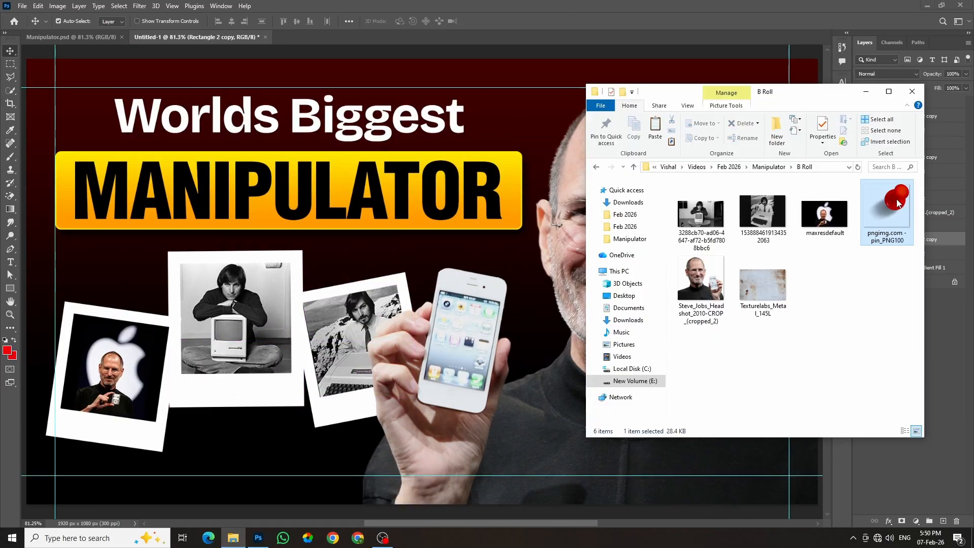
{"action": "left_click_drag", "start_coordinate": [887, 208], "coordinate": [220, 287]}
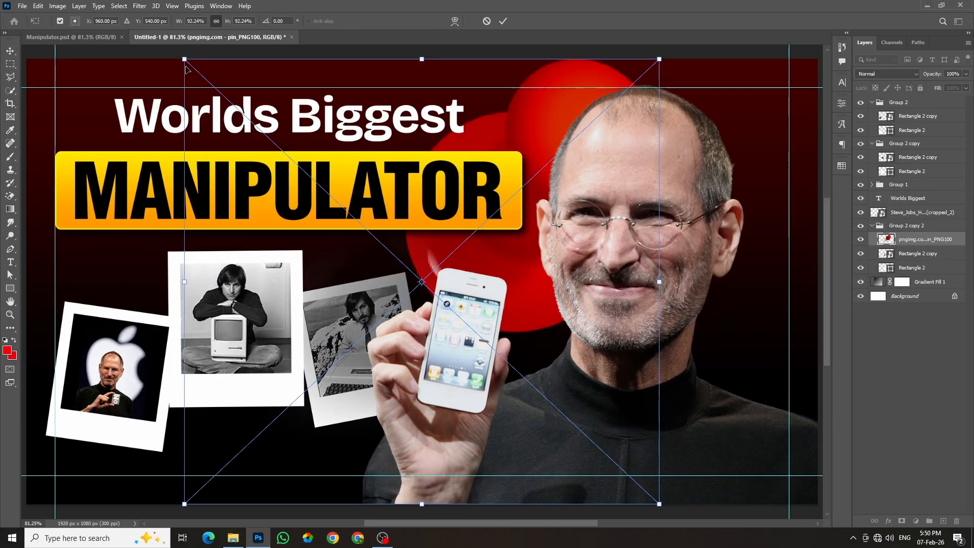
{"action": "left_click_drag", "start_coordinate": [186, 61], "coordinate": [414, 264]}
{"action": "left_click_drag", "start_coordinate": [962, 242], "coordinate": [926, 100]}
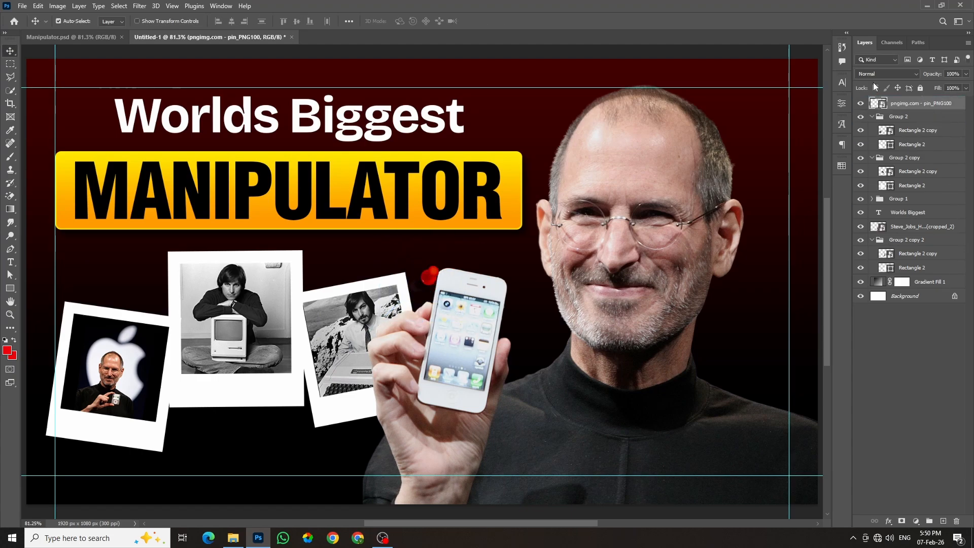
Position the red pin on the middle frame's upper edge and scale it to 4.63%
{"action": "scroll", "coordinate": [419, 283], "scroll_direction": "up", "scroll_amount": 2}
{"action": "left_click_drag", "start_coordinate": [428, 278], "coordinate": [205, 252]}
{"action": "scroll", "coordinate": [207, 261], "scroll_direction": "down", "scroll_amount": 2}
{"action": "scroll", "coordinate": [248, 243], "scroll_direction": "up", "scroll_amount": 6}
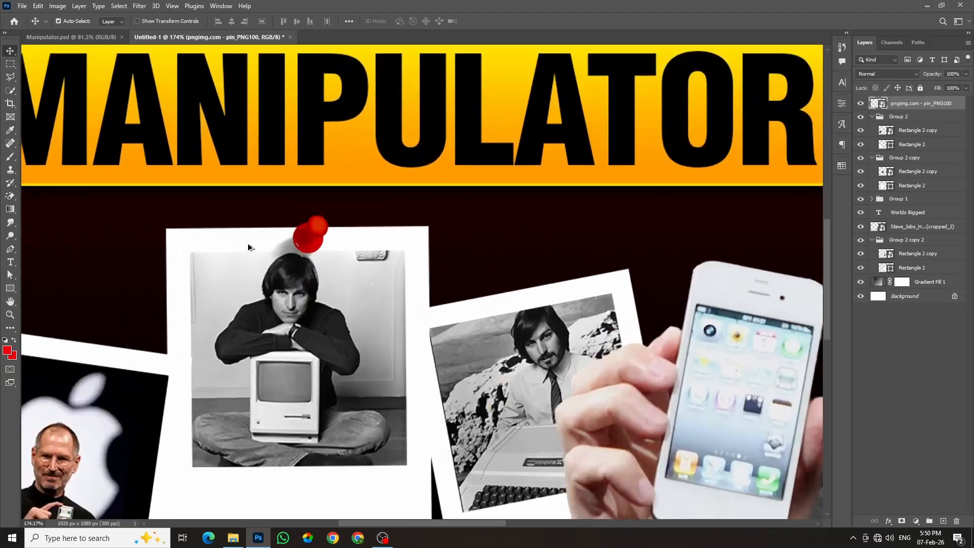
{"action": "key", "text": "ctrl+t"}
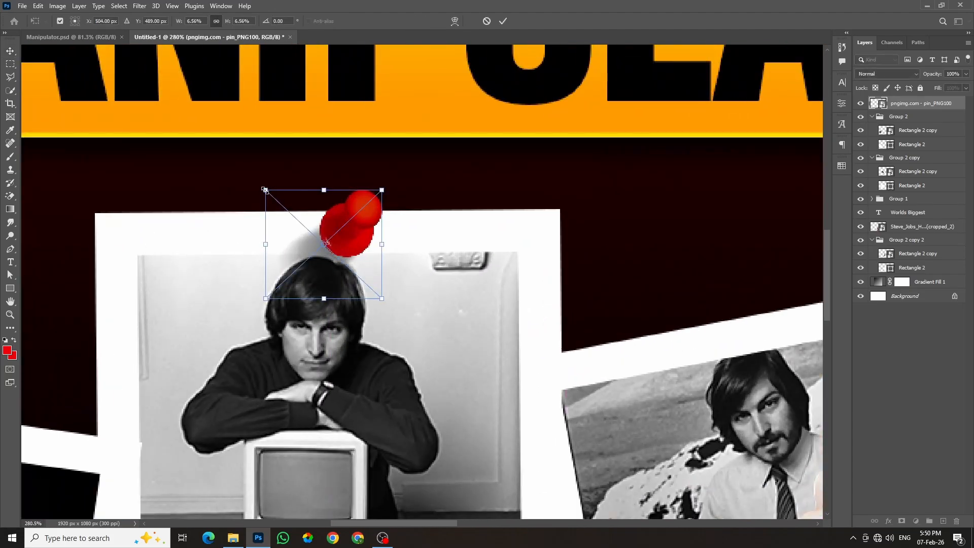
{"action": "left_click_drag", "start_coordinate": [265, 190], "coordinate": [283, 210]}
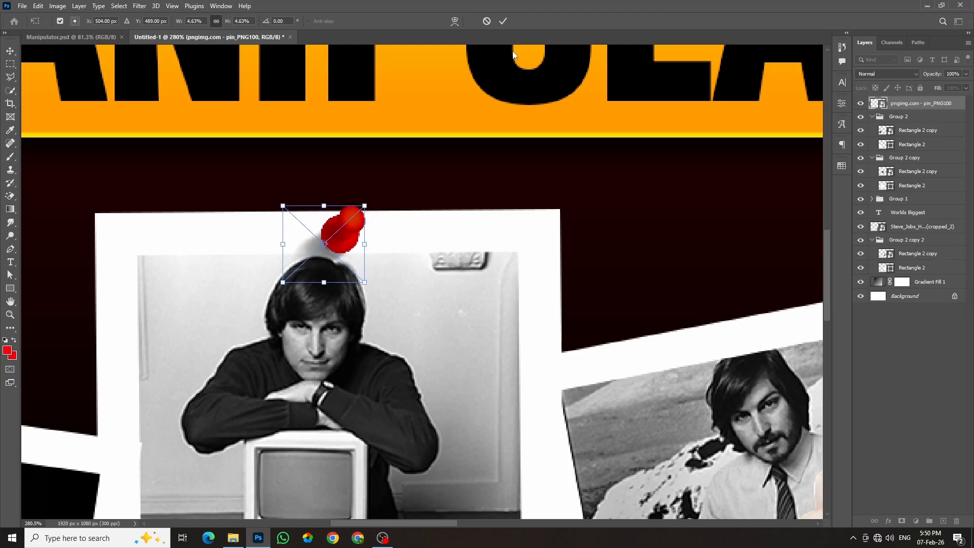
{"action": "left_click", "coordinate": [506, 21]}
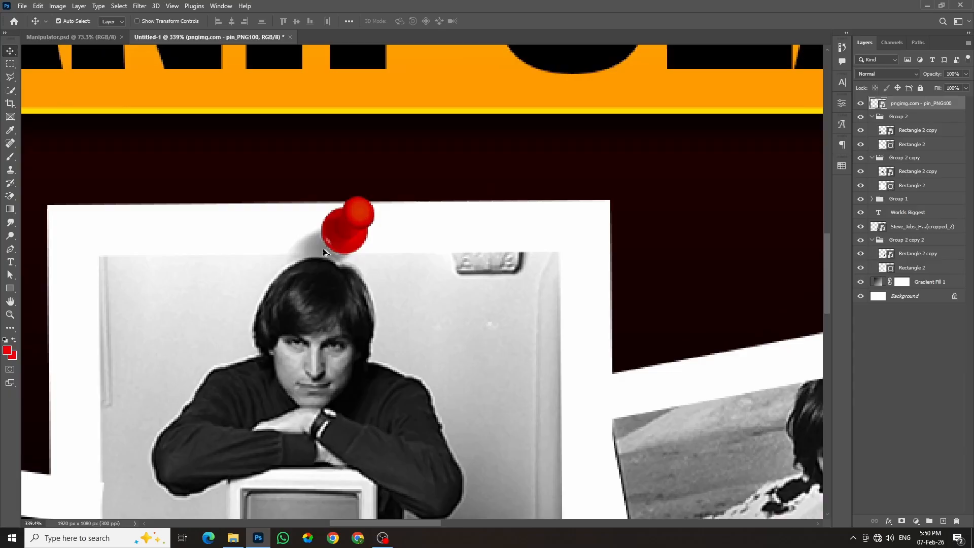
{"action": "left_click_drag", "start_coordinate": [346, 229], "coordinate": [360, 216]}
{"action": "scroll", "coordinate": [360, 216], "scroll_direction": "down", "scroll_amount": 5}
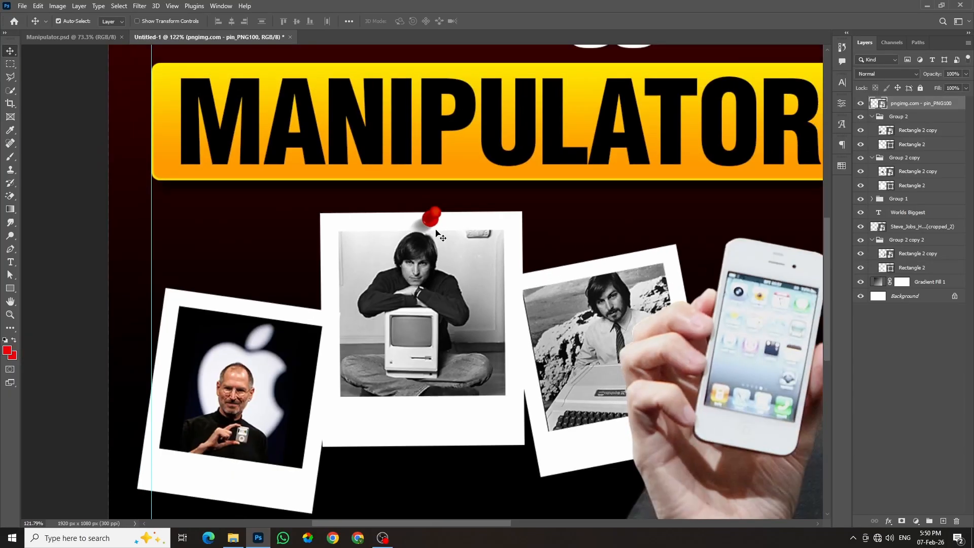
Duplicate the pin onto the left frame's upper edge, scale the copy to 3.48%, and duplicate that smaller pin onto the right frame
{"action": "left_click_drag", "start_coordinate": [425, 221], "coordinate": [256, 306]}
{"action": "scroll", "coordinate": [257, 306], "scroll_direction": "up", "scroll_amount": 3}
{"action": "key", "text": "ctrl+t"}
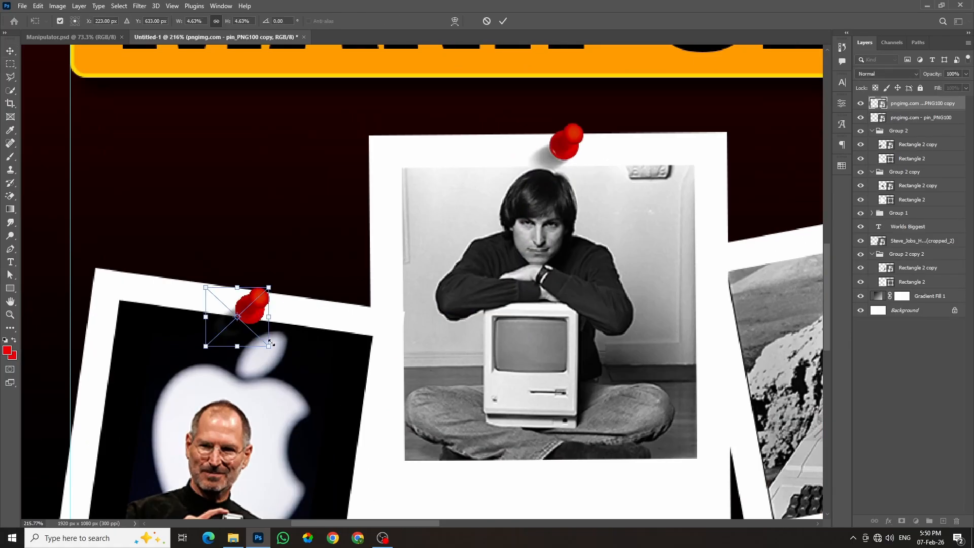
{"action": "left_click_drag", "start_coordinate": [270, 345], "coordinate": [239, 307]}
{"action": "scroll", "coordinate": [384, 196], "scroll_direction": "down", "scroll_amount": 3}
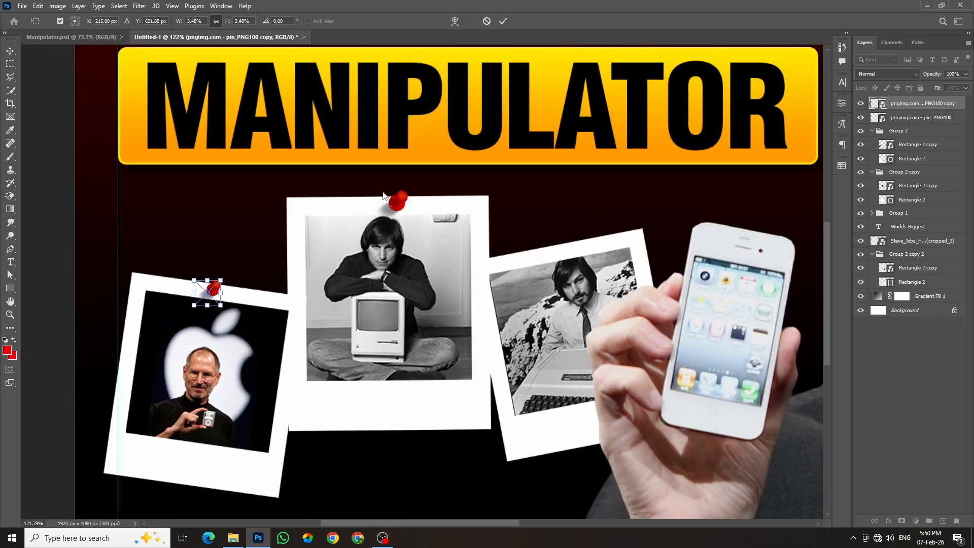
{"action": "left_click", "coordinate": [501, 21]}
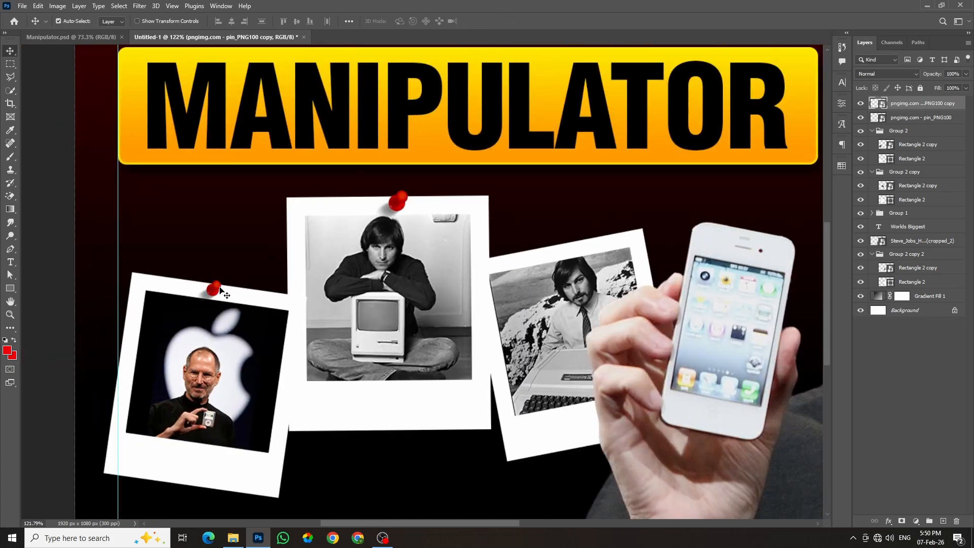
{"action": "left_click_drag", "start_coordinate": [221, 289], "coordinate": [568, 253]}
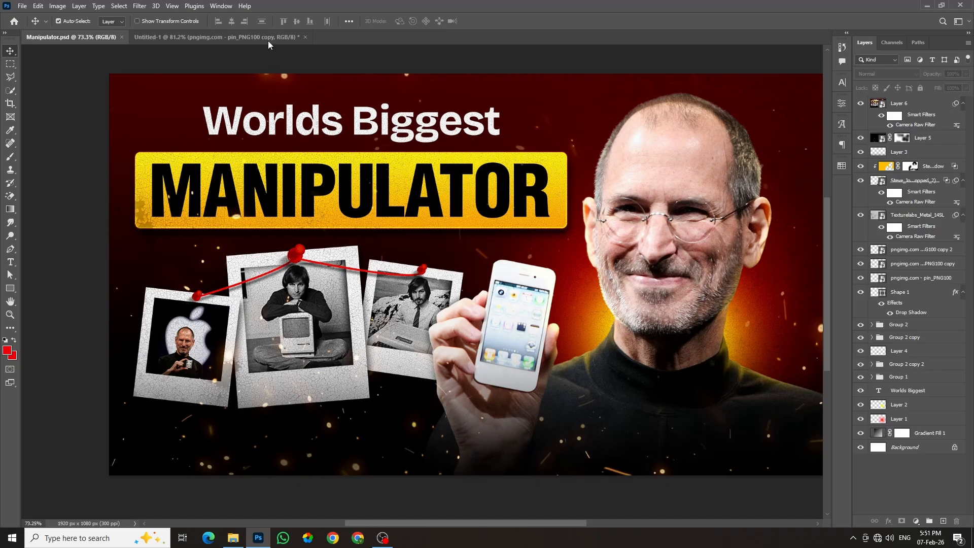
Set up the Pen tool in Shape mode with no fill and a red 5 px stroke in the thumbnail document
{"action": "left_click", "coordinate": [252, 37]}
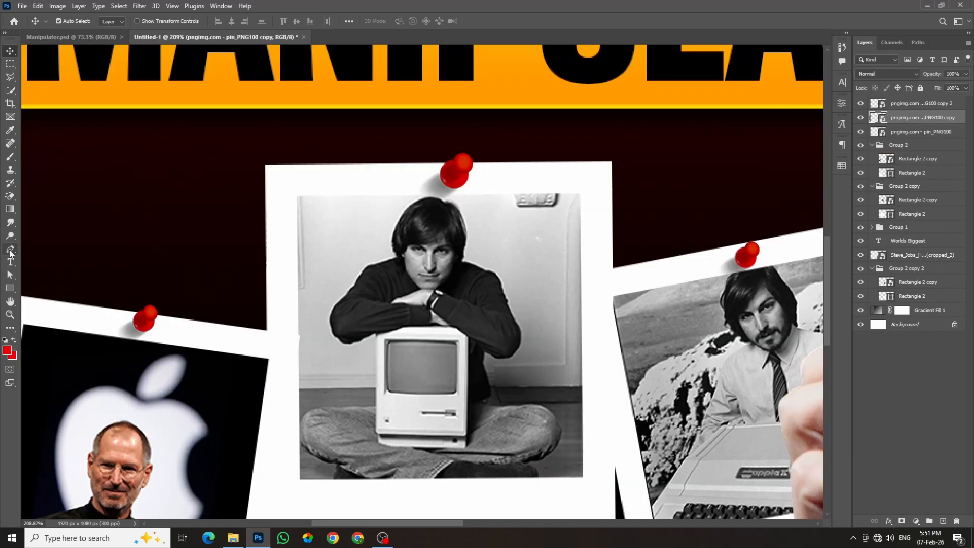
{"action": "left_click", "coordinate": [10, 249]}
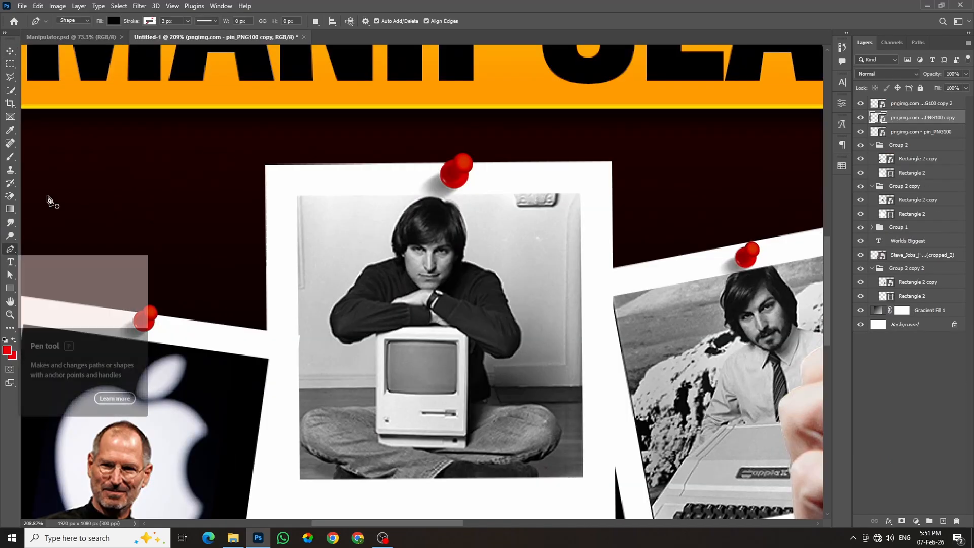
{"action": "left_click", "coordinate": [113, 21]}
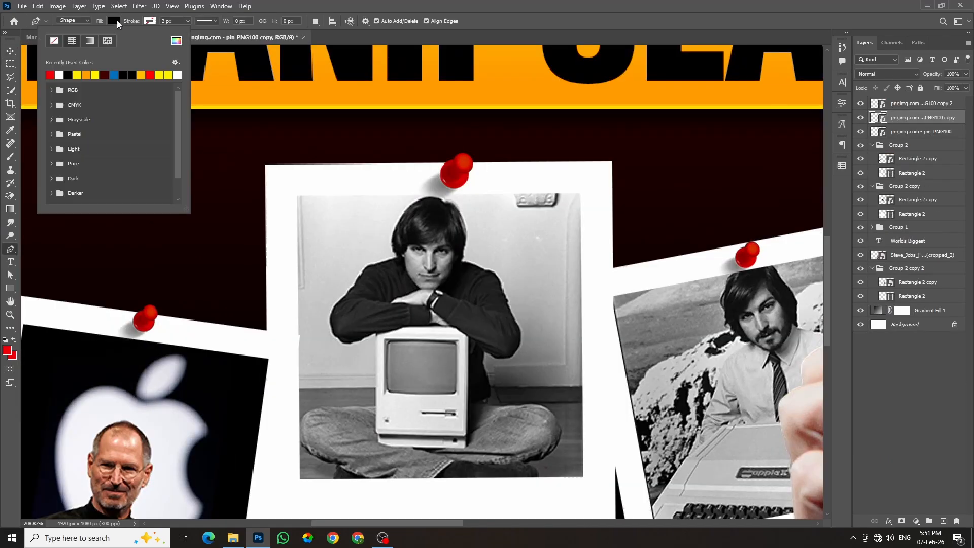
{"action": "left_click", "coordinate": [56, 44]}
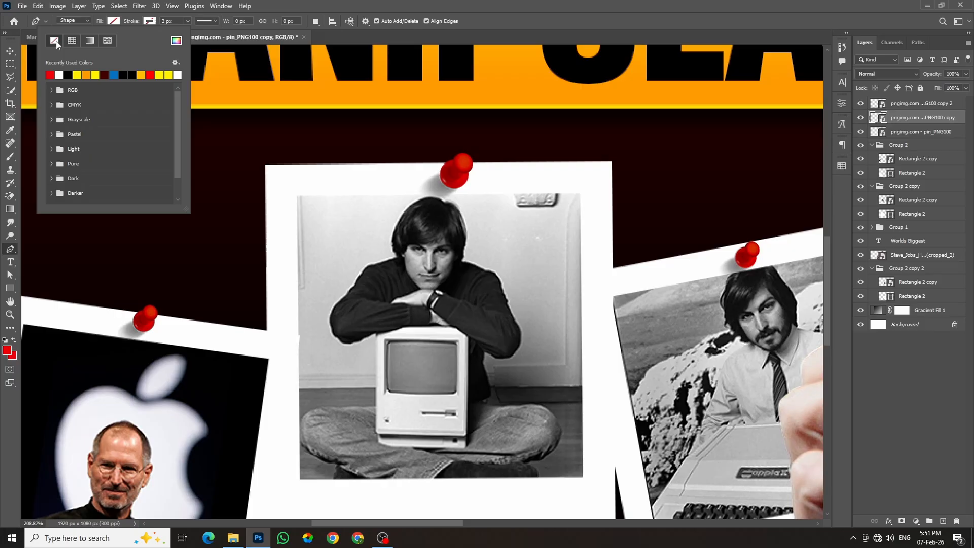
{"action": "left_click", "coordinate": [148, 22]}
{"action": "left_click", "coordinate": [86, 74]}
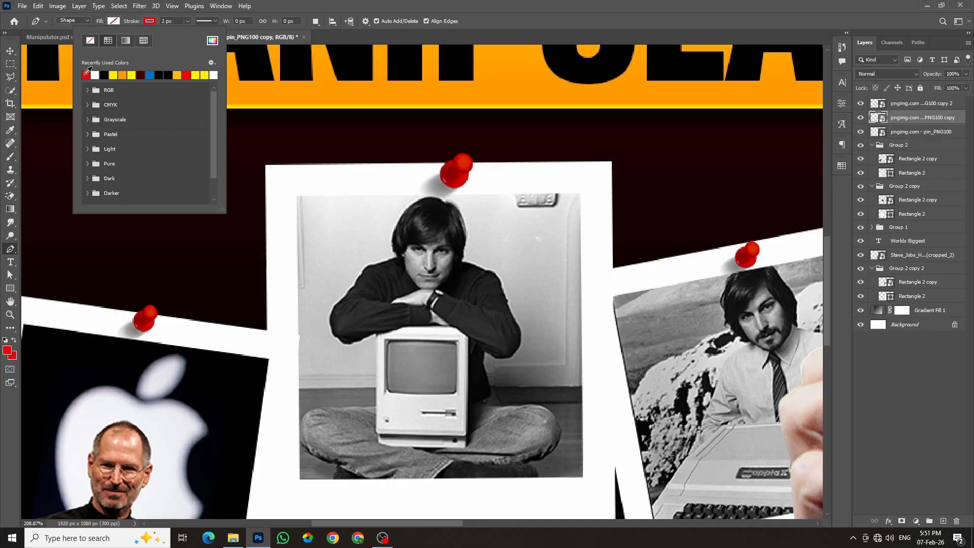
{"action": "left_click", "coordinate": [177, 21]}
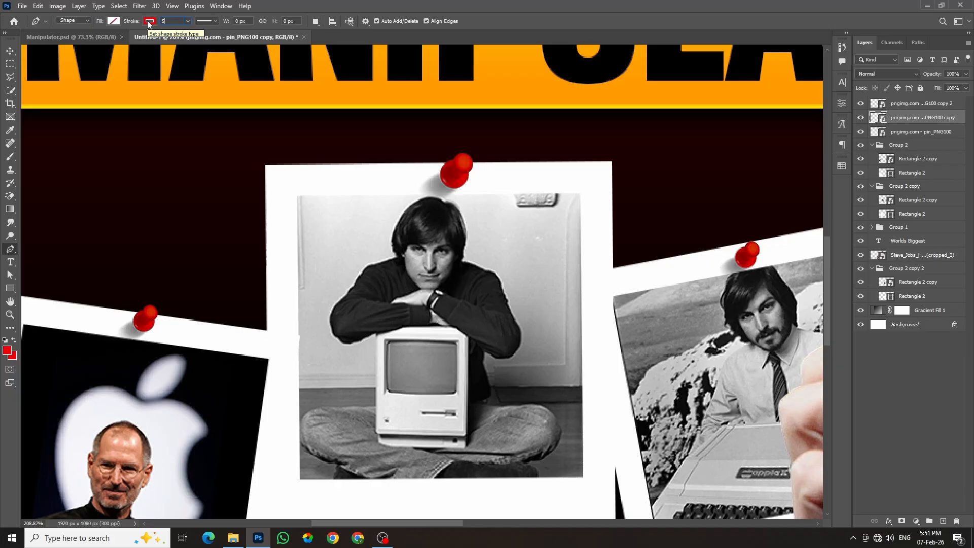
{"action": "key", "text": "Return"}
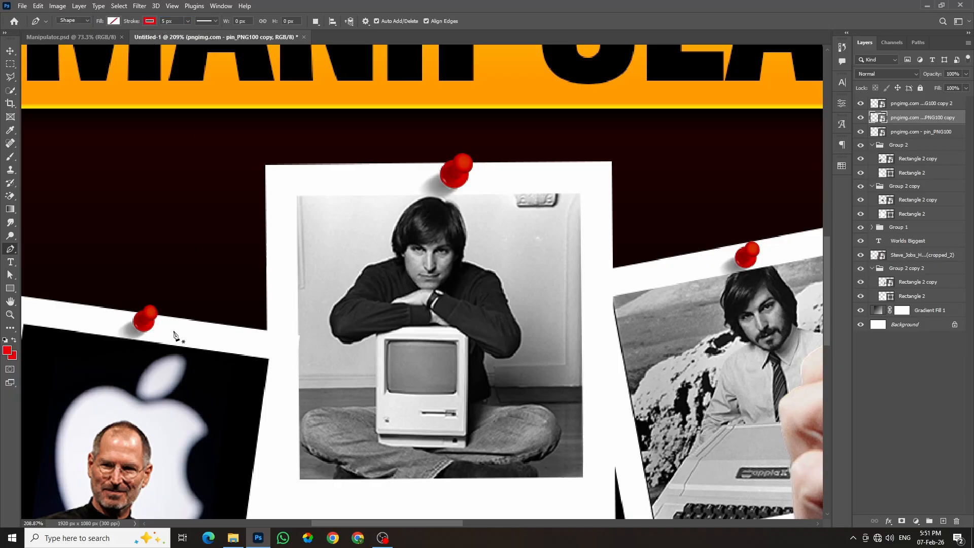
Draw a curved red string about 567 x 140 px from the left pin through the middle to the right, and place its layer beneath the pins
{"action": "left_click", "coordinate": [144, 324]}
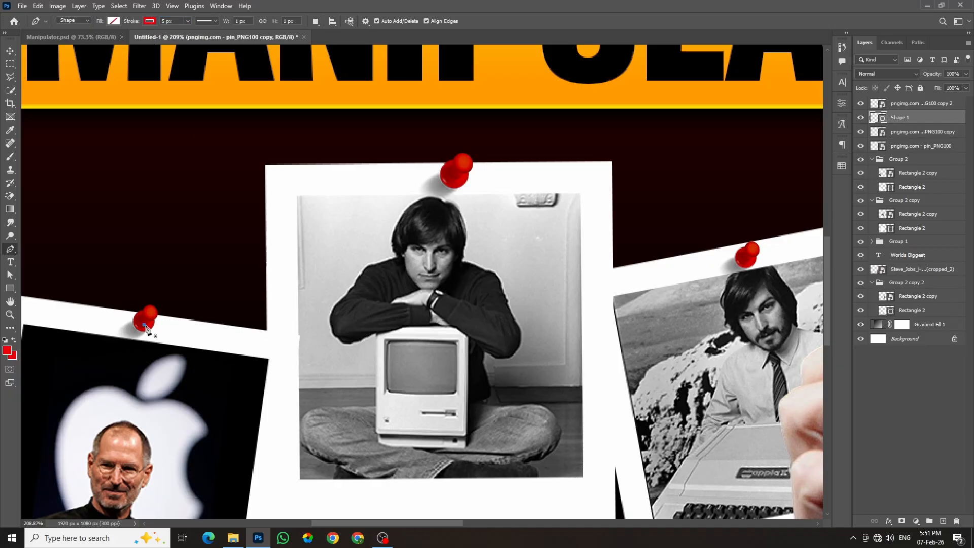
{"action": "left_click_drag", "start_coordinate": [457, 176], "coordinate": [507, 120]}
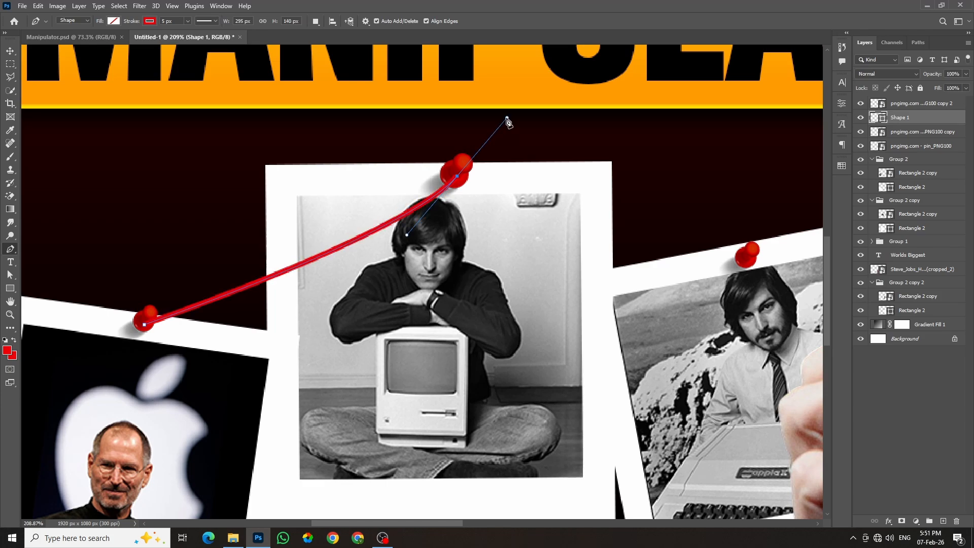
{"action": "left_click", "coordinate": [458, 177]}
{"action": "left_click_drag", "start_coordinate": [745, 261], "coordinate": [813, 258]}
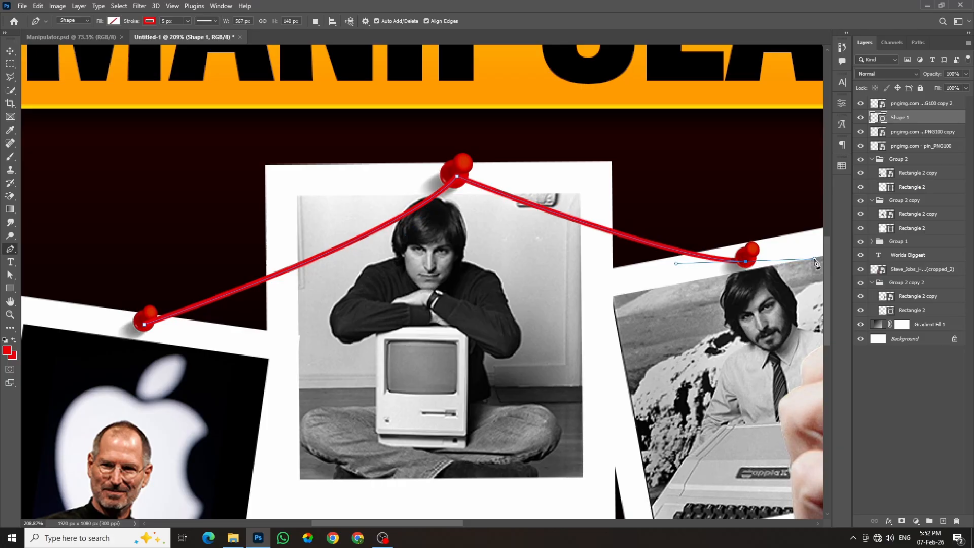
{"action": "left_click", "coordinate": [9, 51]}
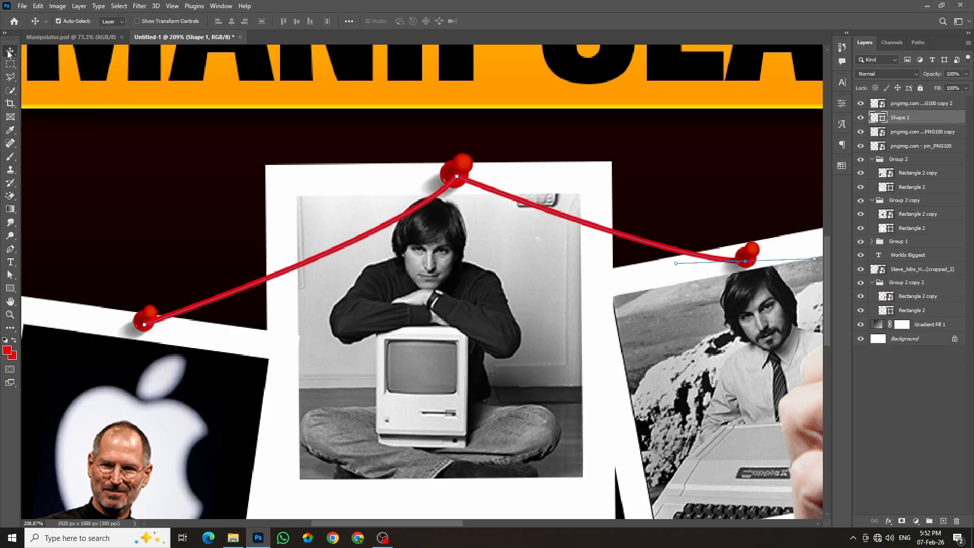
{"action": "left_click_drag", "start_coordinate": [925, 123], "coordinate": [916, 149]}
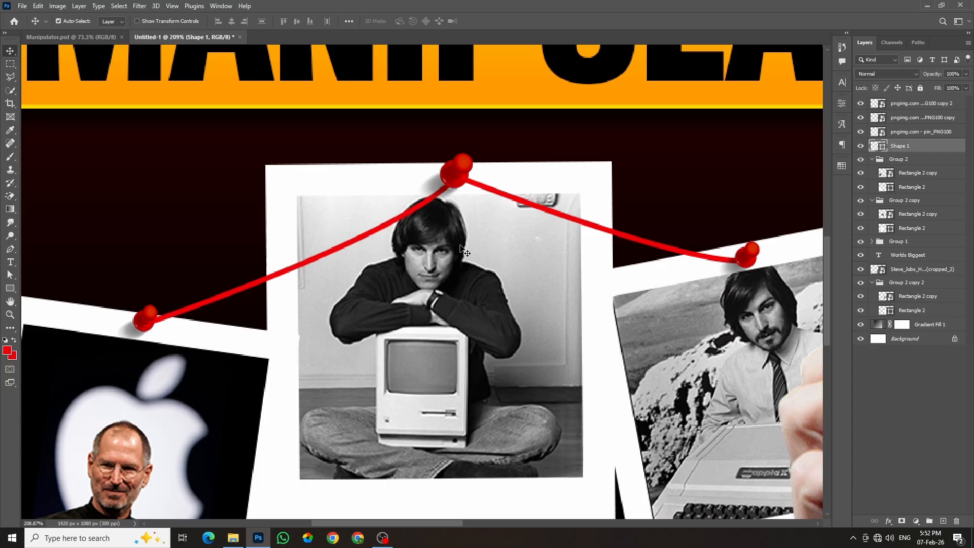
Inspect the pinned frames and string, and compare them with the finished thumbnail in Manipulator.psd
{"action": "scroll", "coordinate": [510, 250], "scroll_direction": "down", "scroll_amount": 5}
{"action": "left_click", "coordinate": [68, 185]}
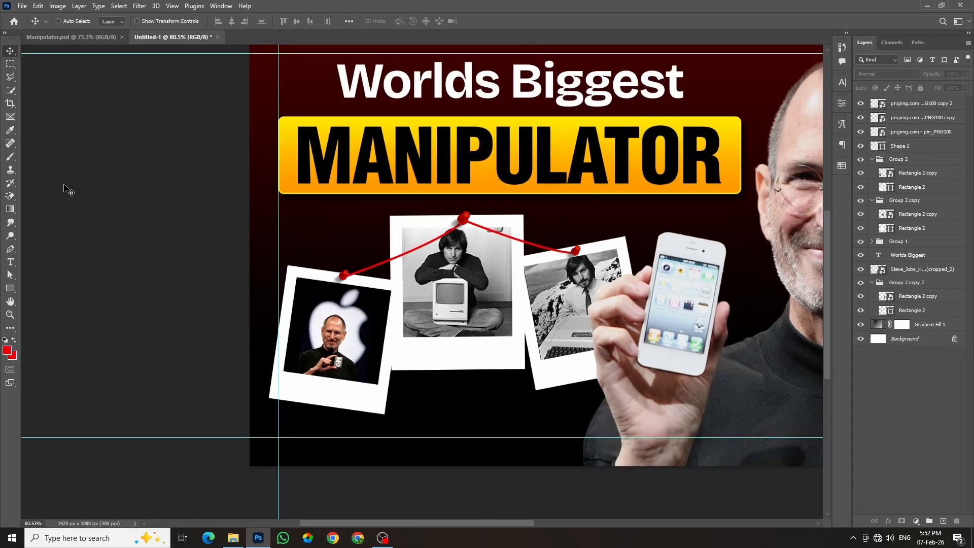
{"action": "scroll", "coordinate": [383, 307], "scroll_direction": "down", "scroll_amount": 1}
{"action": "scroll", "coordinate": [224, 328], "scroll_direction": "up", "scroll_amount": 2}
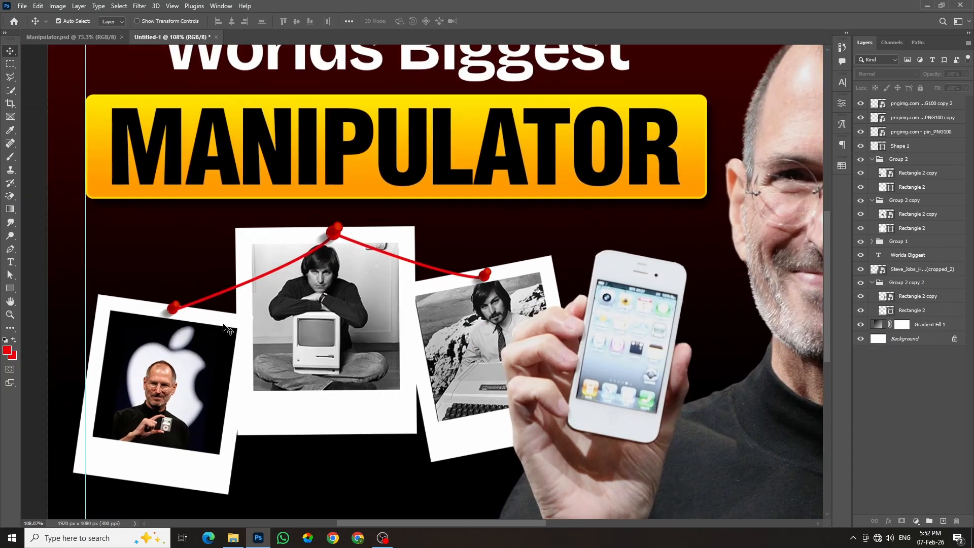
{"action": "scroll", "coordinate": [136, 279], "scroll_direction": "up", "scroll_amount": 2}
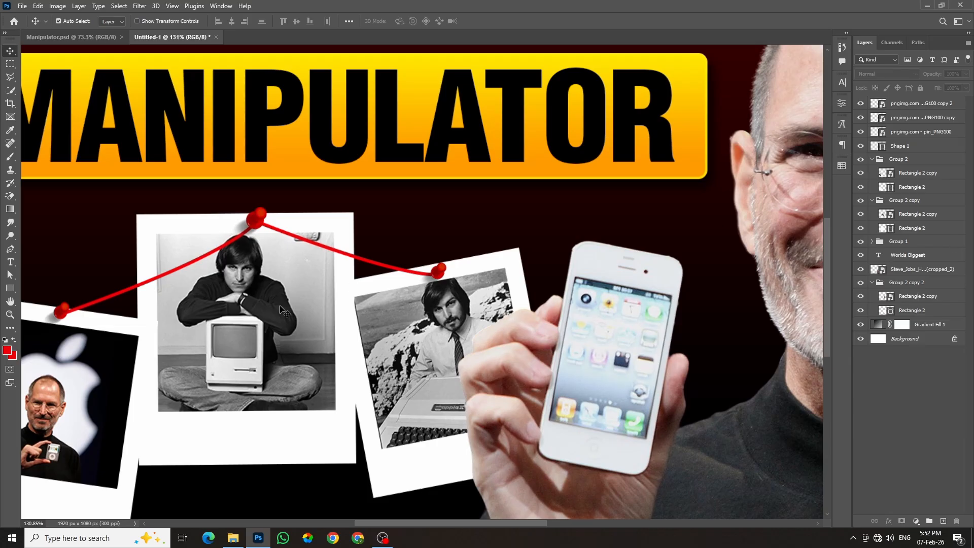
{"action": "left_click", "coordinate": [81, 37]}
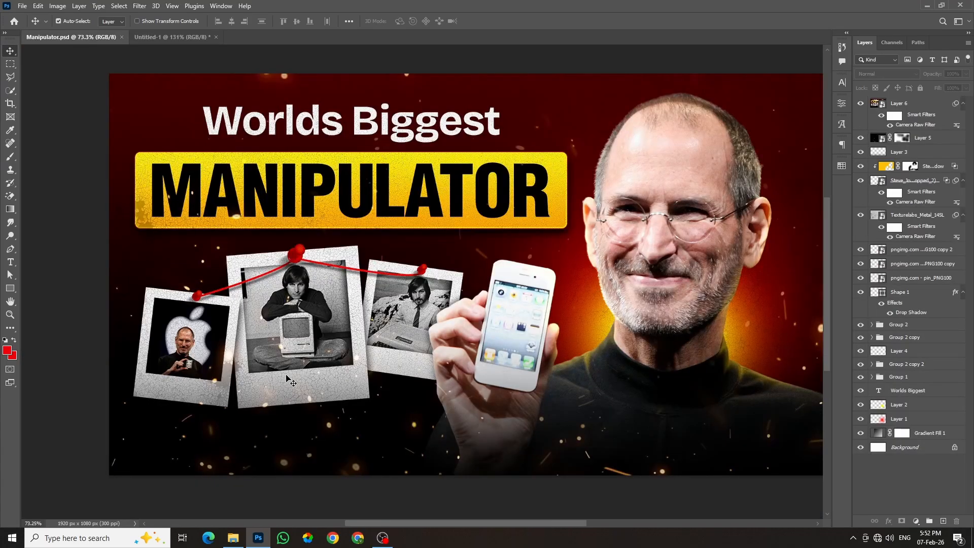
{"action": "key", "text": "ctrl+Tab"}
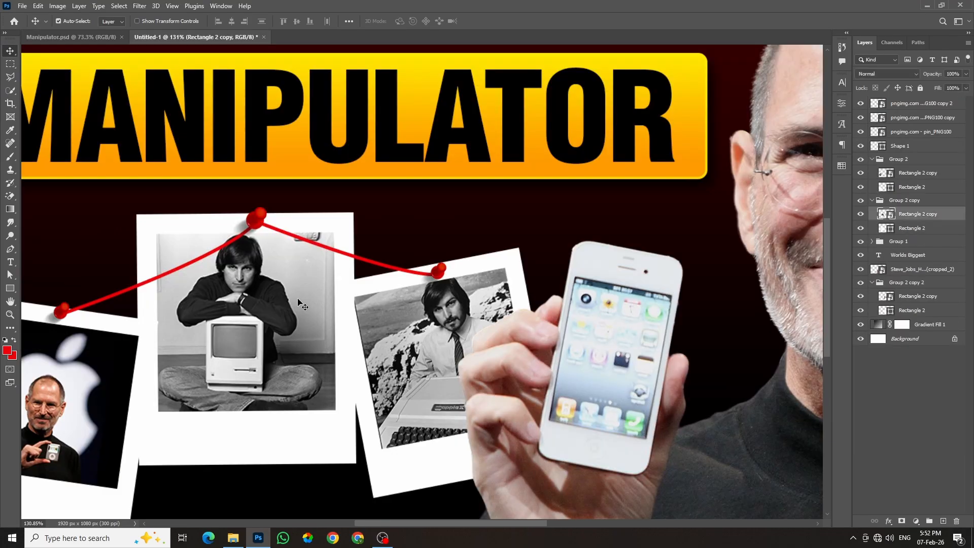
Add an Inner Shadow to the middle frame's photo and set its blend mode to Normal
{"action": "double_click", "coordinate": [949, 215]}
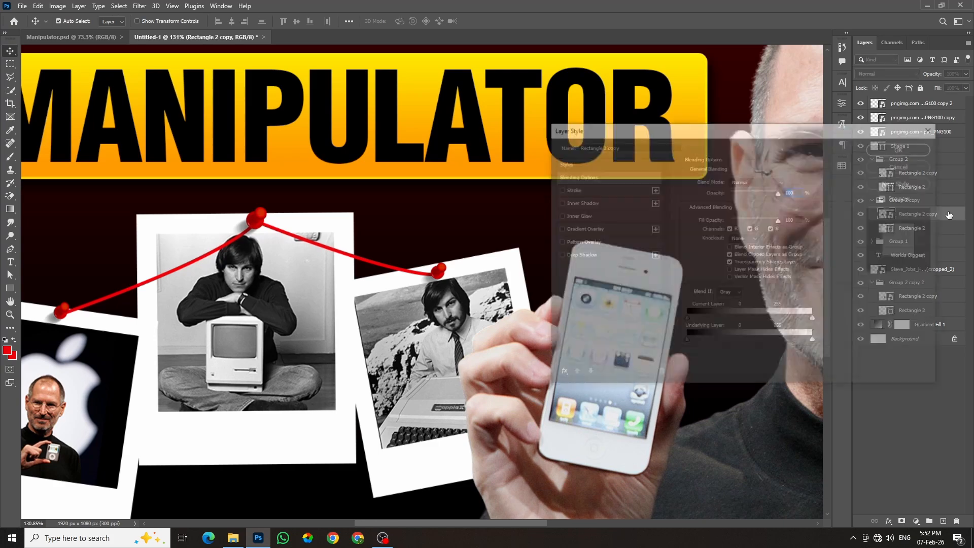
{"action": "left_click_drag", "start_coordinate": [653, 132], "coordinate": [640, 130]}
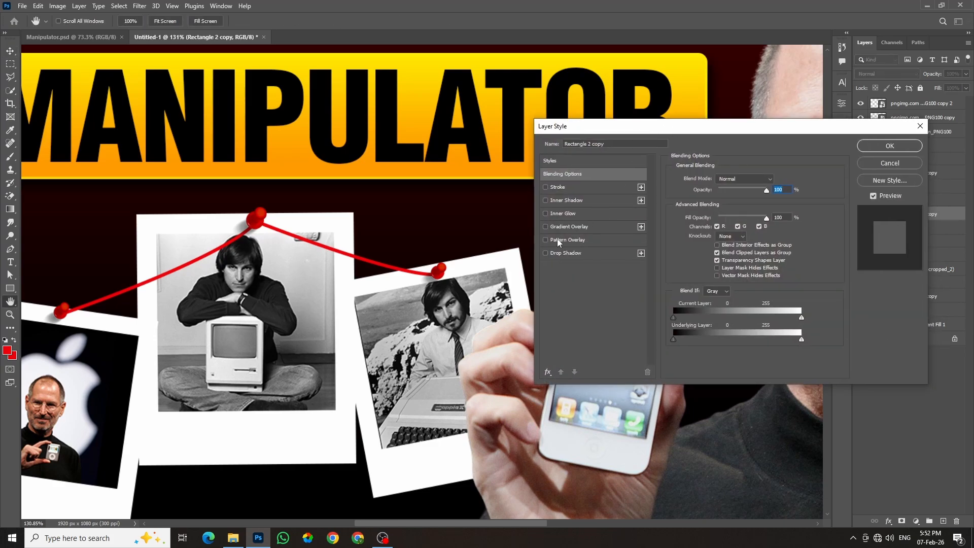
{"action": "left_click", "coordinate": [546, 201]}
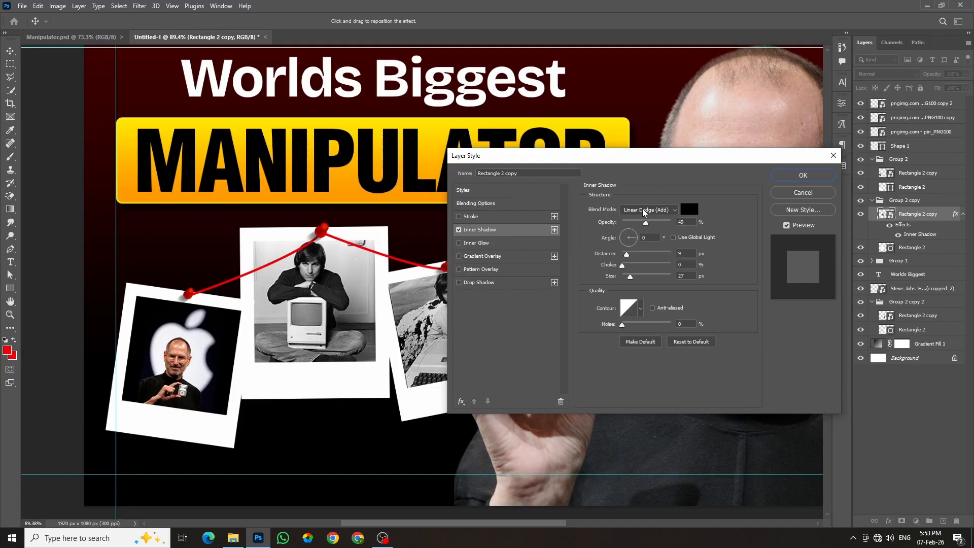
{"action": "left_click", "coordinate": [649, 210]}
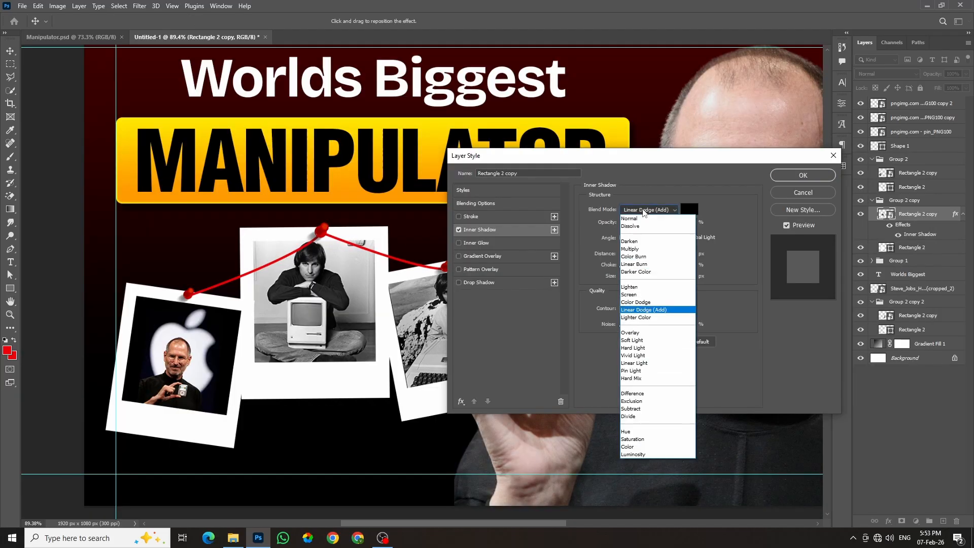
{"action": "left_click", "coordinate": [640, 216]}
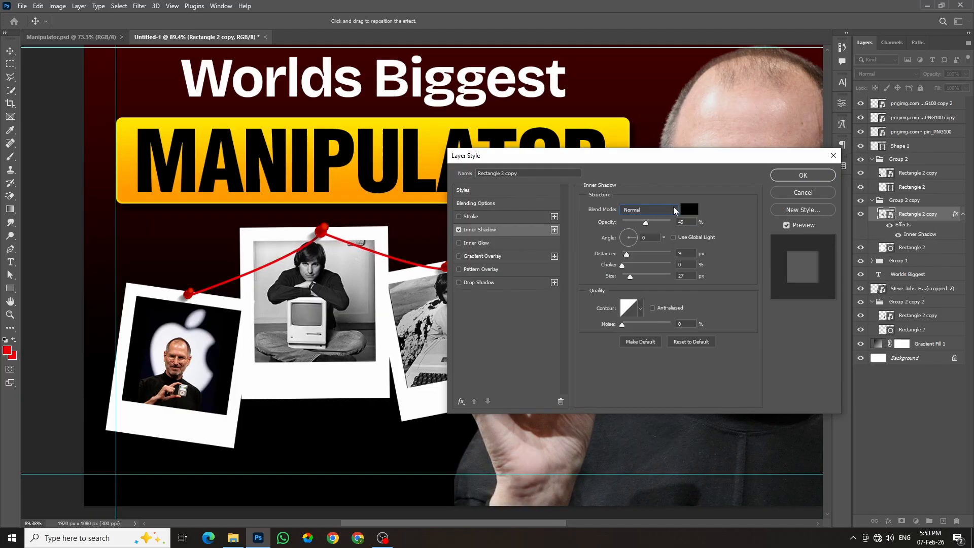
Set the middle photo's inner shadow to 91% opacity, -101° angle, 5 px distance and 29 px size
{"action": "left_click_drag", "start_coordinate": [647, 226], "coordinate": [657, 227]}
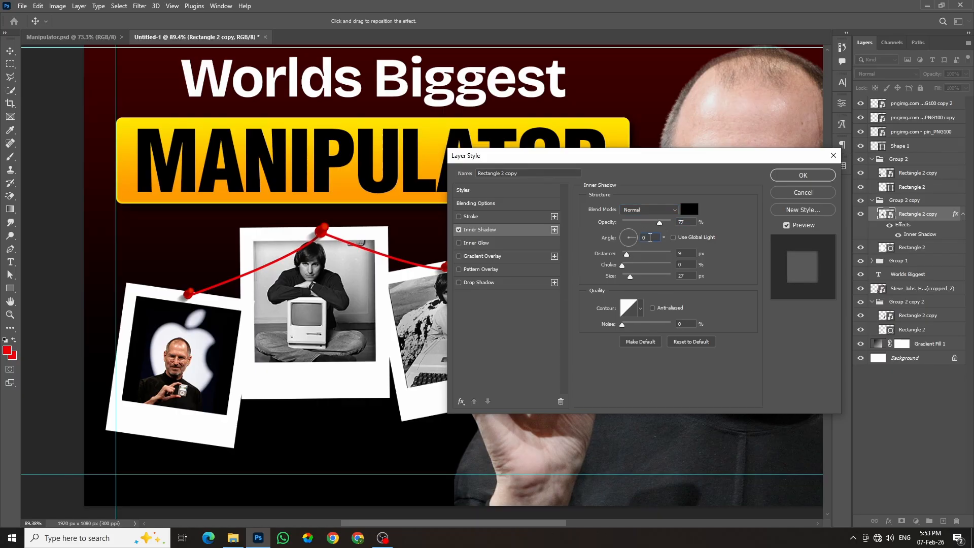
{"action": "left_click_drag", "start_coordinate": [628, 257], "coordinate": [630, 256]}
{"action": "left_click_drag", "start_coordinate": [345, 332], "coordinate": [349, 330]}
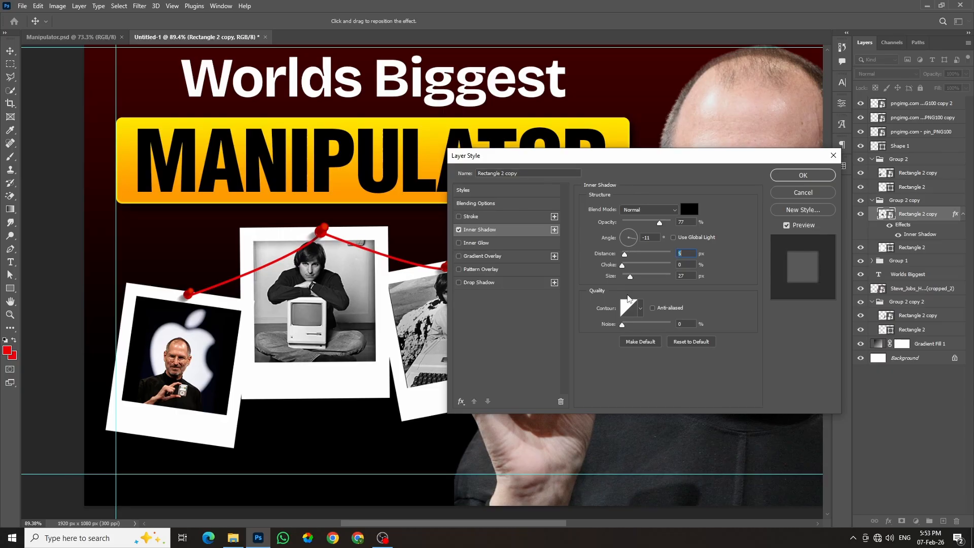
{"action": "left_click_drag", "start_coordinate": [627, 258], "coordinate": [632, 279]}
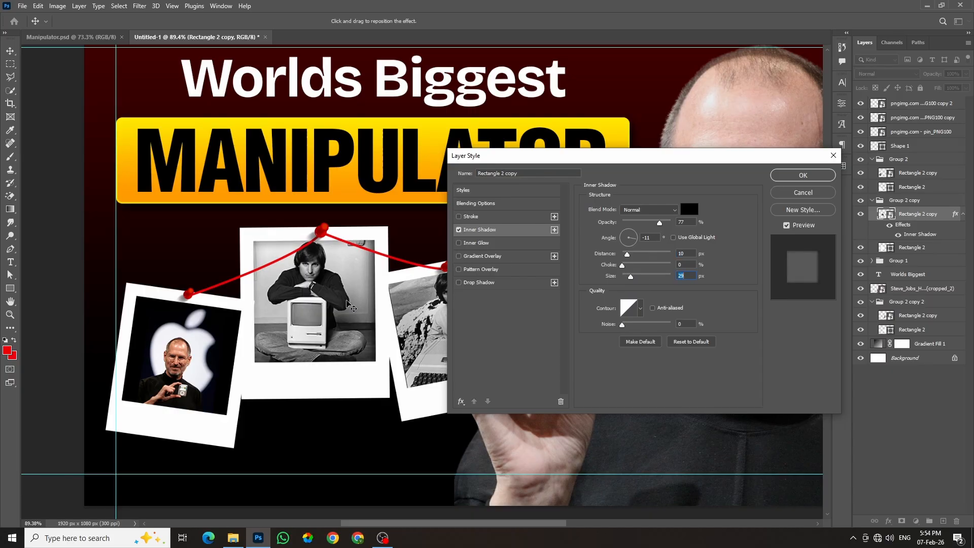
{"action": "left_click_drag", "start_coordinate": [346, 301], "coordinate": [337, 298]}
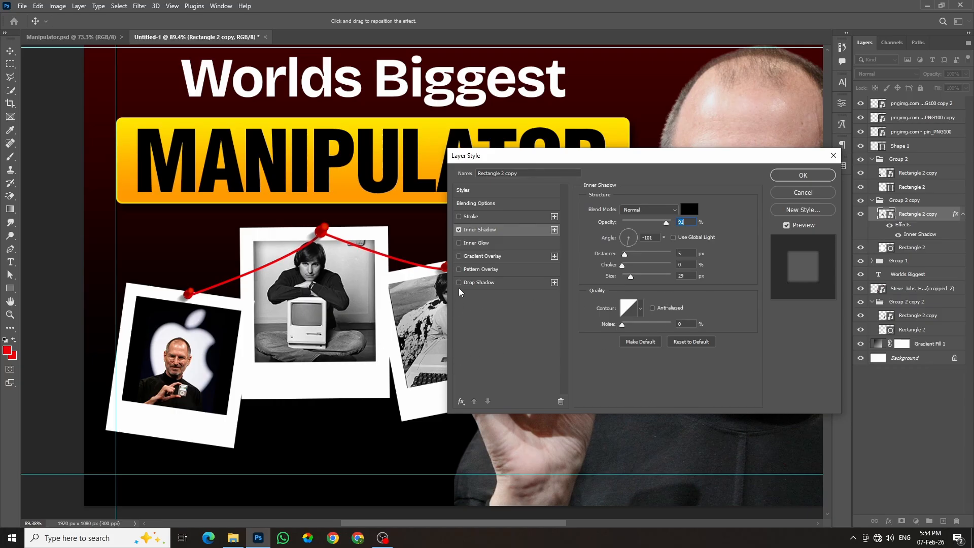
{"action": "key", "text": "Return"}
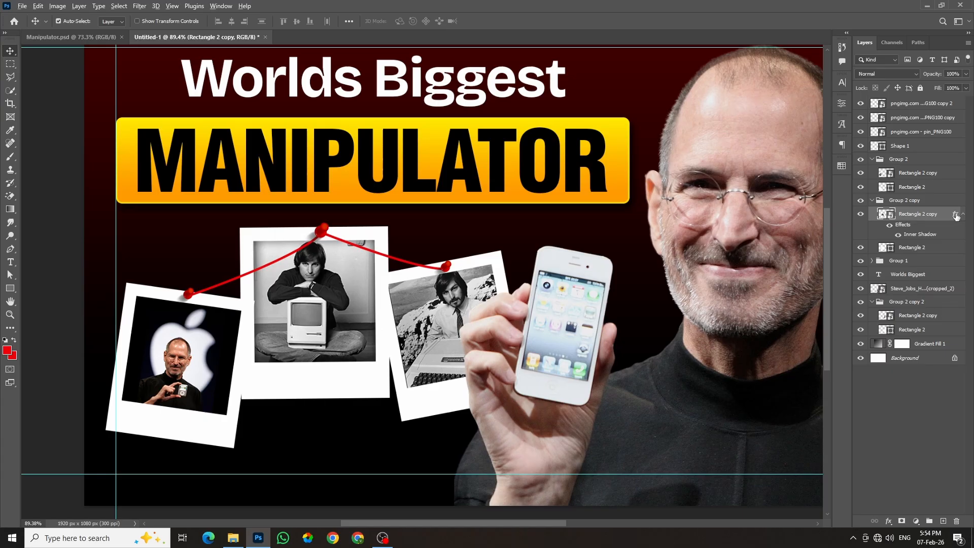
Copy the inner shadow onto the left and right photos, and compare the result with the finished thumbnail in Manipulator.psd
{"action": "left_click_drag", "start_coordinate": [956, 215], "coordinate": [948, 177]}
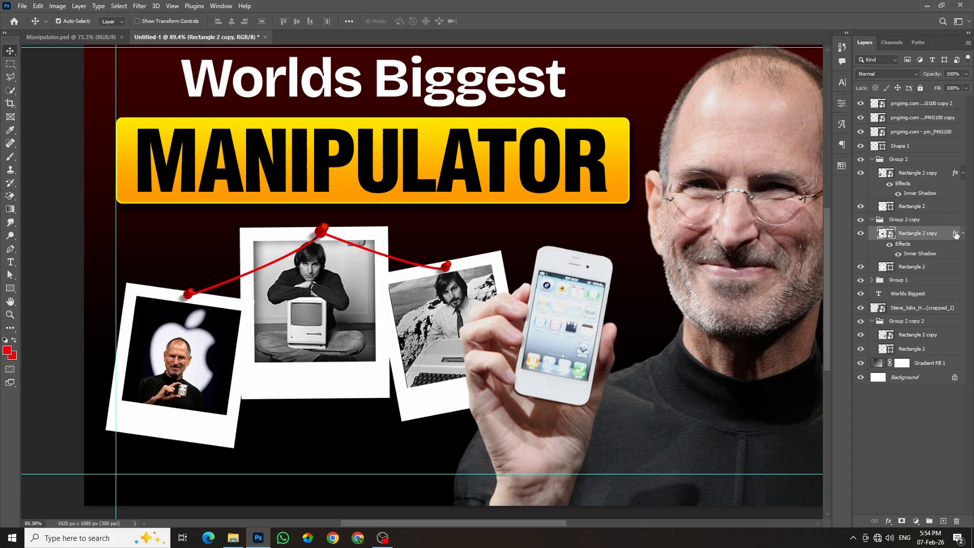
{"action": "left_click_drag", "start_coordinate": [955, 234], "coordinate": [945, 340]}
{"action": "scroll", "coordinate": [761, 289], "scroll_direction": "up", "scroll_amount": 2}
{"action": "scroll", "coordinate": [400, 339], "scroll_direction": "down", "scroll_amount": 3}
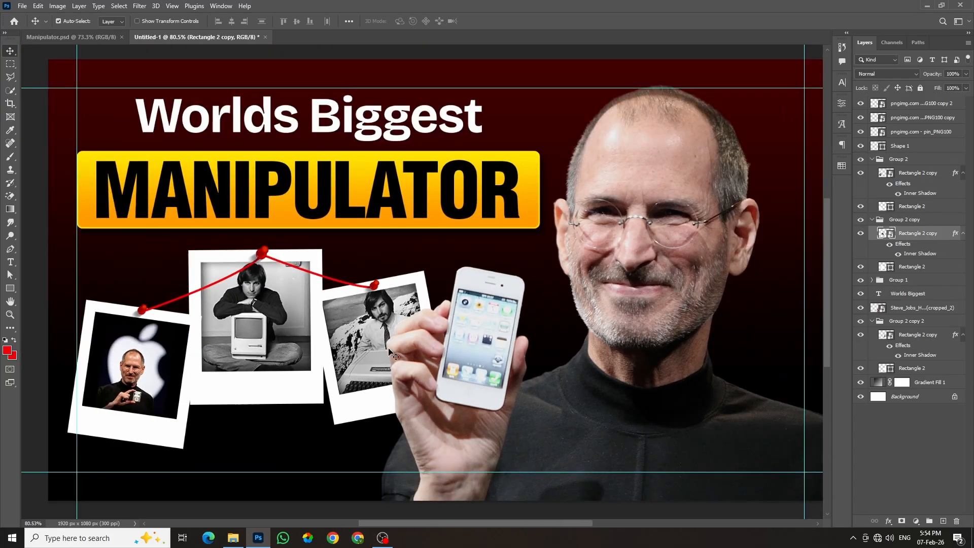
{"action": "key", "text": "ctrl+Tab"}
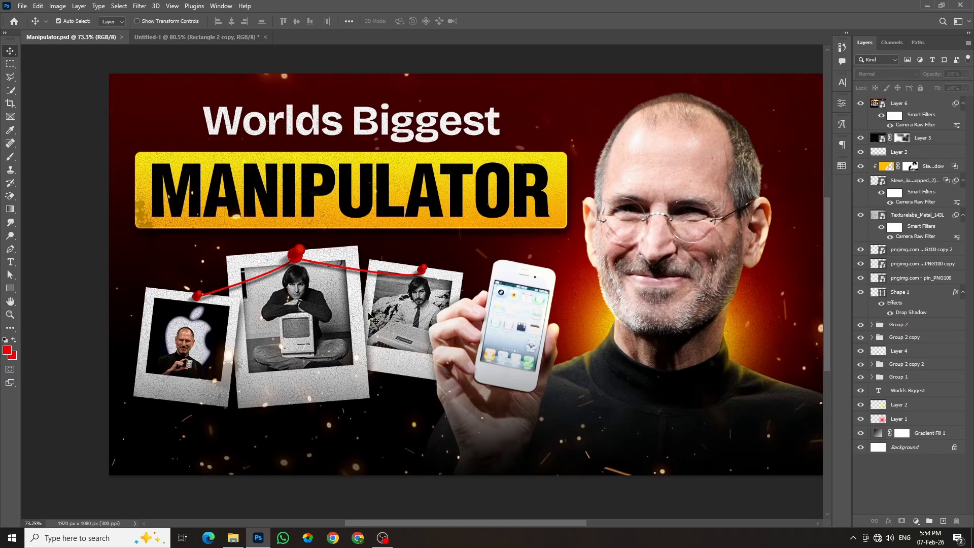
{"action": "left_click", "coordinate": [167, 37]}
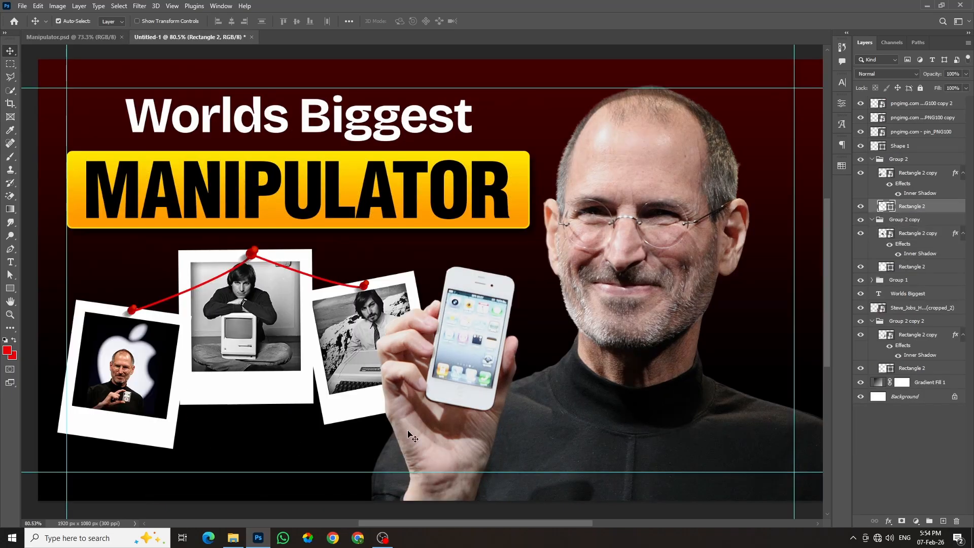
Add a drop shadow to the left white frame at 132°, 19 px distance and 18 px size, lower its opacity, and copy it to the middle frame
{"action": "double_click", "coordinate": [952, 211]}
{"action": "left_click", "coordinate": [479, 283]}
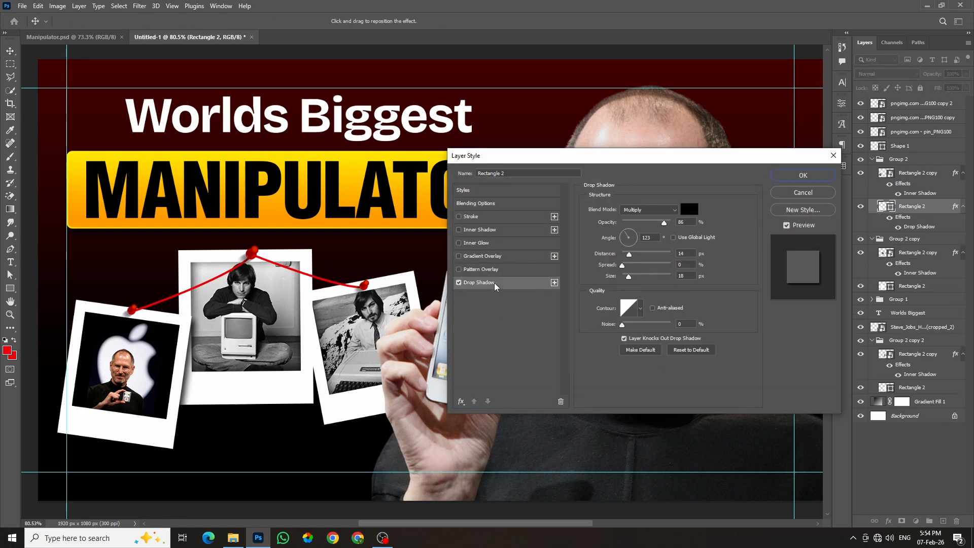
{"action": "left_click_drag", "start_coordinate": [181, 350], "coordinate": [183, 352]}
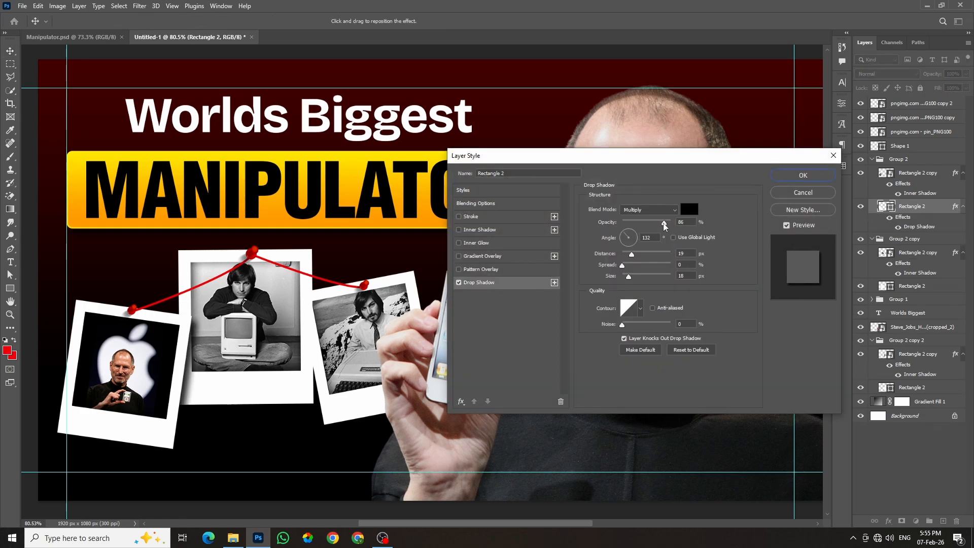
{"action": "left_click_drag", "start_coordinate": [664, 226], "coordinate": [654, 227]}
{"action": "left_click", "coordinate": [791, 176]}
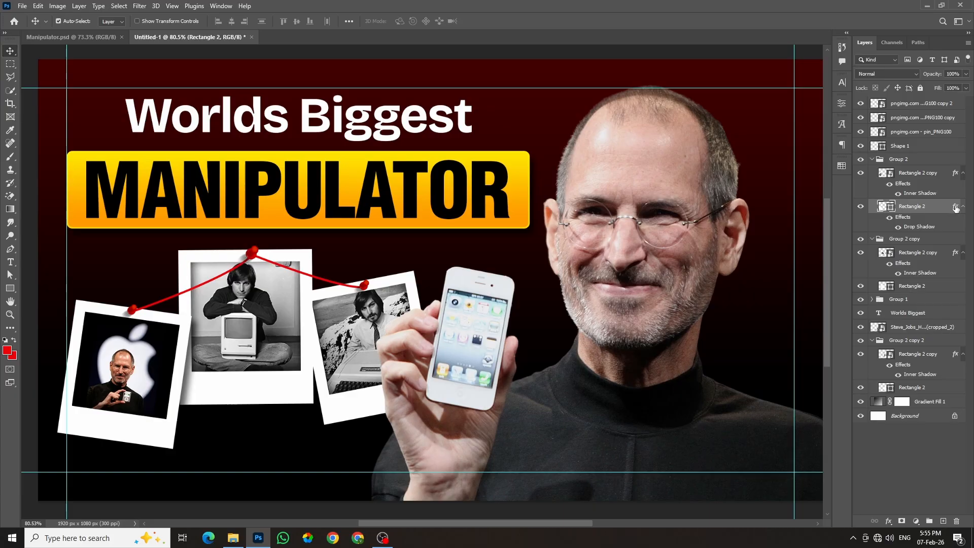
{"action": "left_click_drag", "start_coordinate": [956, 208], "coordinate": [935, 290]}
Create an empty layer directly above the right frame's group and reset the painting colours to black and white
{"action": "scroll", "coordinate": [458, 383], "scroll_direction": "up", "scroll_amount": 1}
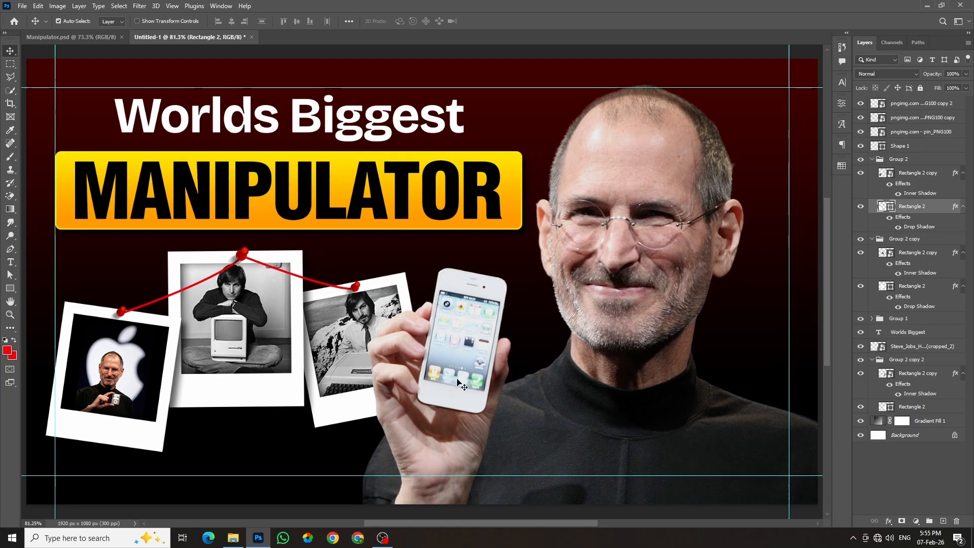
{"action": "scroll", "coordinate": [414, 388], "scroll_direction": "up", "scroll_amount": 1}
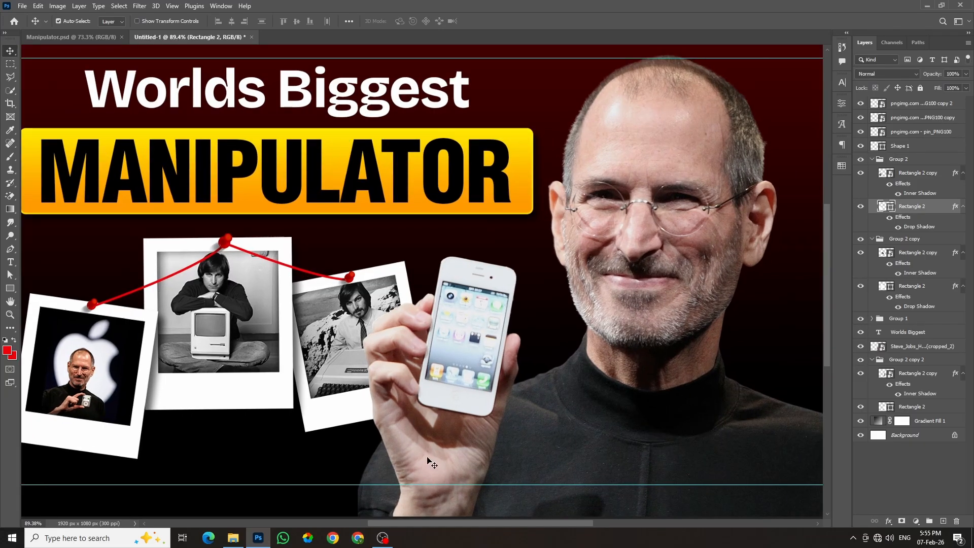
{"action": "scroll", "coordinate": [376, 349], "scroll_direction": "up", "scroll_amount": 2}
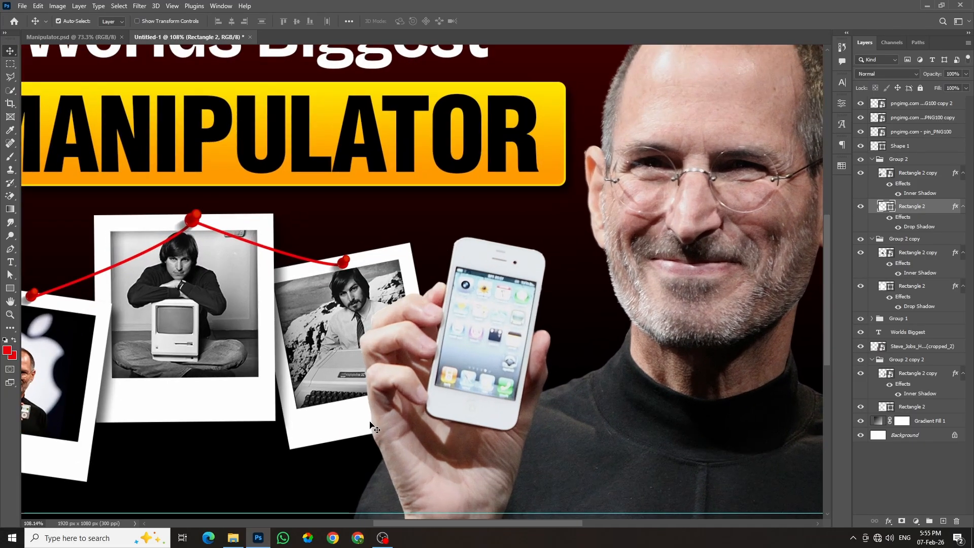
{"action": "left_click", "coordinate": [880, 372]}
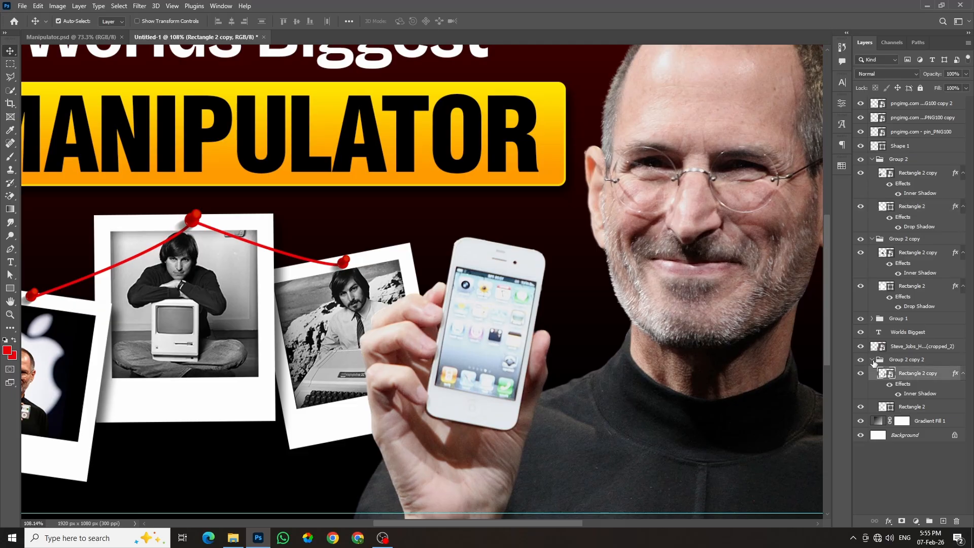
{"action": "left_click", "coordinate": [873, 360]}
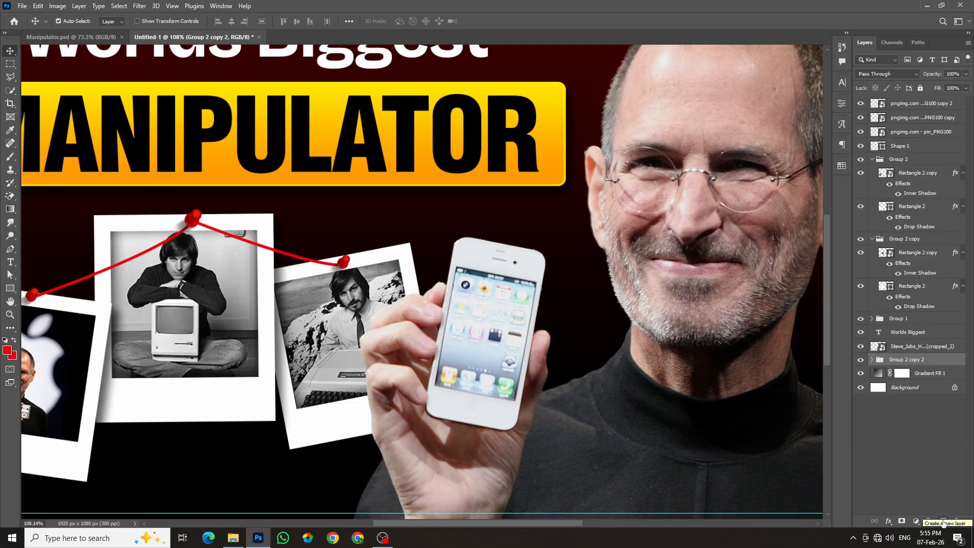
{"action": "left_click", "coordinate": [943, 522]}
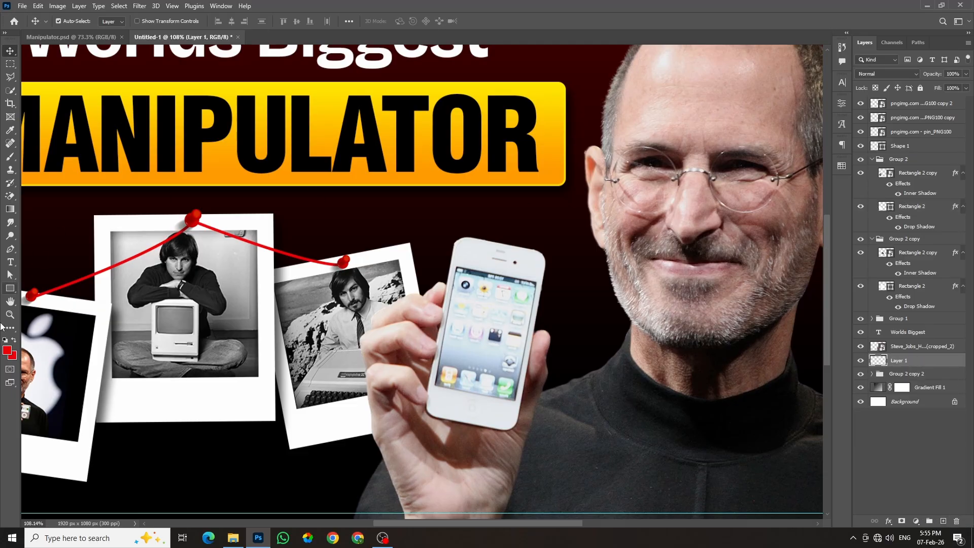
{"action": "left_click", "coordinate": [5, 341]}
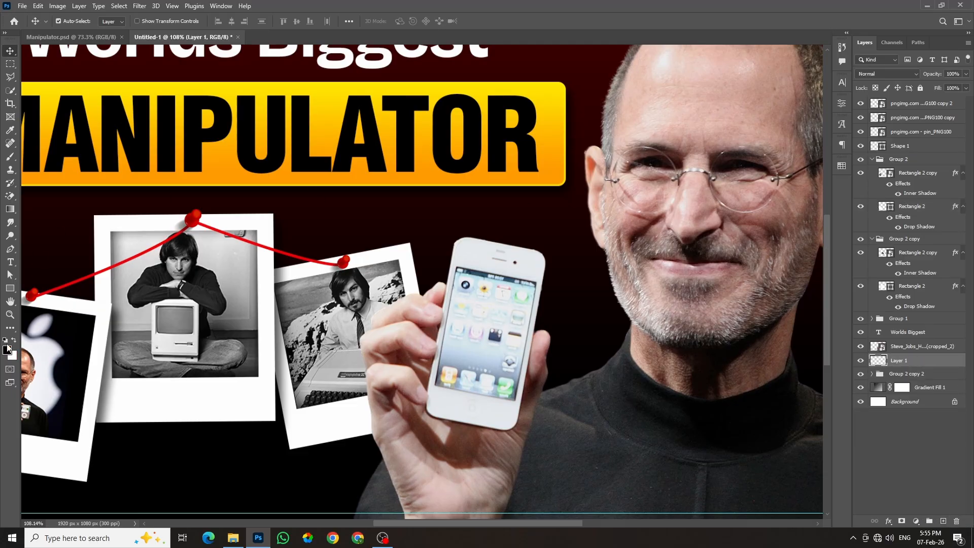
Set up a soft brush with 52% opacity, 46% flow and a size of about 45 px
{"action": "left_click", "coordinate": [11, 157]}
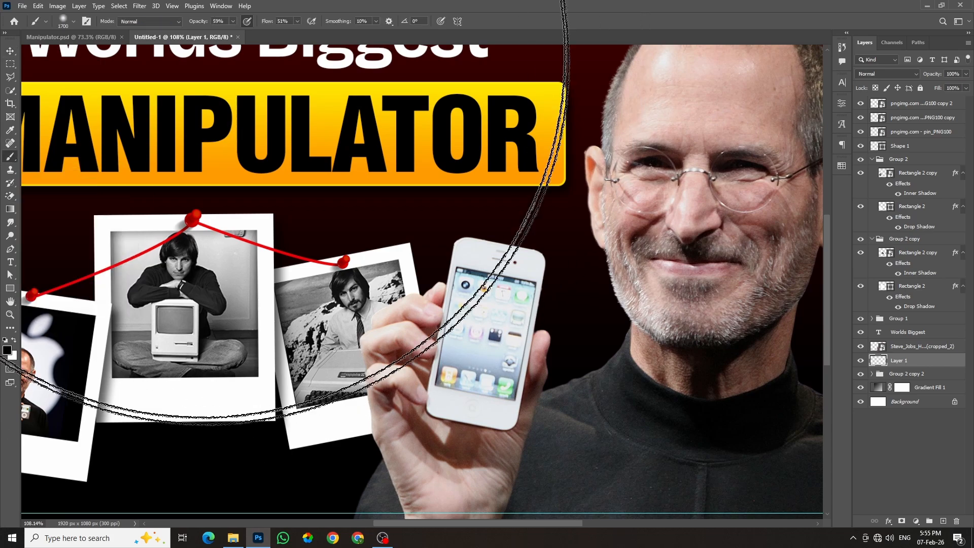
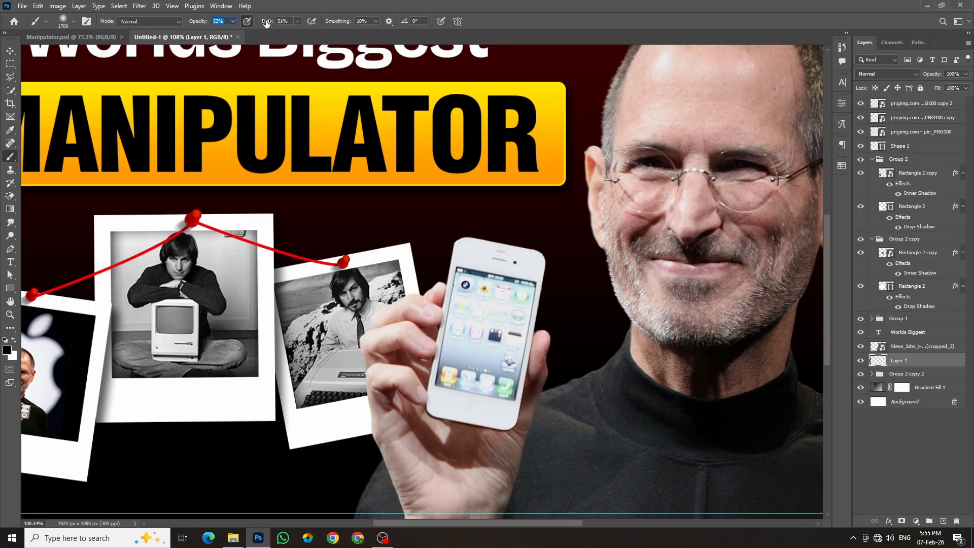
{"action": "left_click_drag", "start_coordinate": [265, 23], "coordinate": [264, 24]}
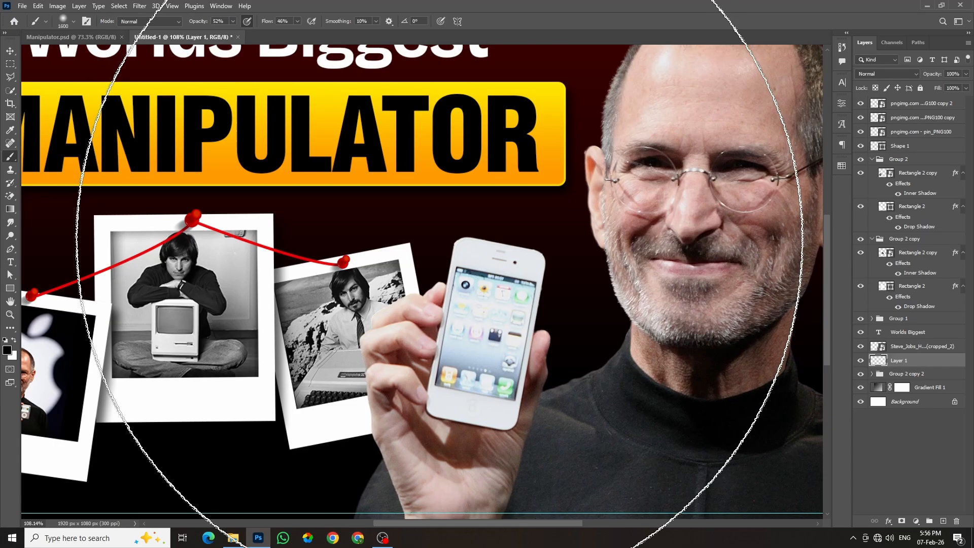
{"action": "key", "text": "bracketleft"}
{"action": "key", "text": "bracketleft"}
{"action": "key", "text": "bracketleft"}
{"action": "key", "text": "bracketleft"}
{"action": "key", "text": "bracketleft"}
{"action": "key", "text": "bracketleft"}
{"action": "key", "text": "bracketleft"}
{"action": "key", "text": "bracketleft"}
{"action": "key", "text": "bracketleft"}
{"action": "key", "text": "bracketleft"}
{"action": "key", "text": "bracketleft"}
{"action": "key", "text": "bracketleft"}
{"action": "key", "text": "bracketleft"}
{"action": "key", "text": "bracketleft"}
{"action": "key", "text": "bracketleft"}
{"action": "key", "text": "bracketleft"}
{"action": "key", "text": "bracketleft"}
{"action": "key", "text": "bracketleft"}
{"action": "key", "text": "bracketleft"}
{"action": "key", "text": "bracketleft"}
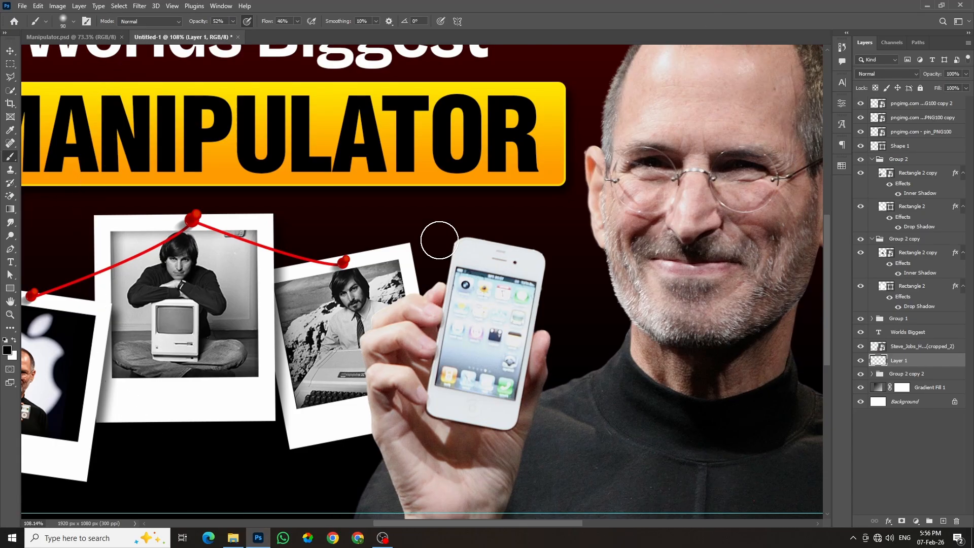
{"action": "key", "text": "bracketleft"}
{"action": "key", "text": "bracketleft"}
{"action": "key", "text": "bracketleft"}
{"action": "key", "text": "bracketright"}
{"action": "key", "text": "bracketright"}
{"action": "key", "text": "bracketright"}
{"action": "key", "text": "bracketright"}
{"action": "key", "text": "bracketright"}
{"action": "key", "text": "bracketleft"}
{"action": "key", "text": "bracketleft"}
{"action": "key", "text": "bracketleft"}
{"action": "key", "text": "bracketleft"}
{"action": "key", "text": "bracketleft"}
{"action": "key", "text": "bracketleft"}
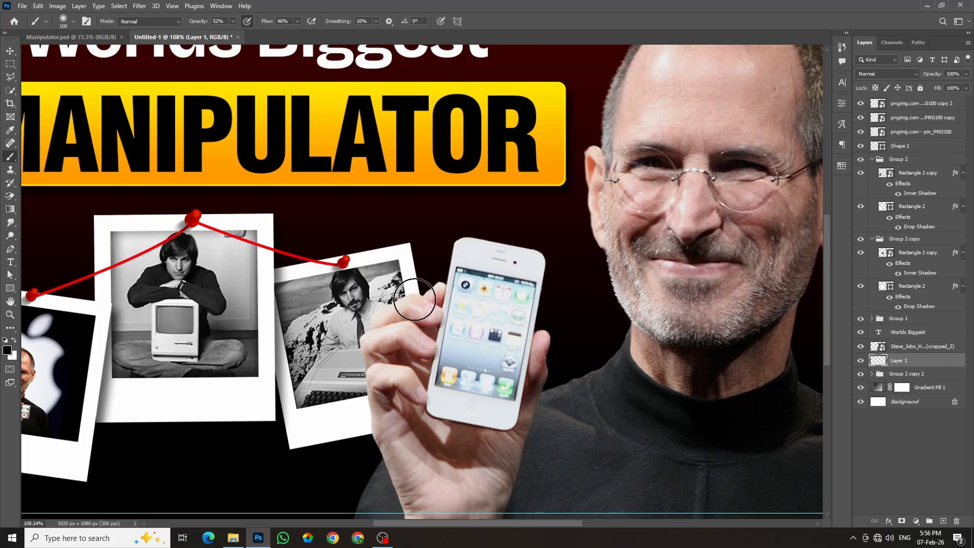
{"action": "key", "text": "bracketleft"}
Paint a soft black shadow on the right frame along the edges of the fingers and palm holding the phone
{"action": "scroll", "coordinate": [415, 300], "scroll_direction": "up", "scroll_amount": 3}
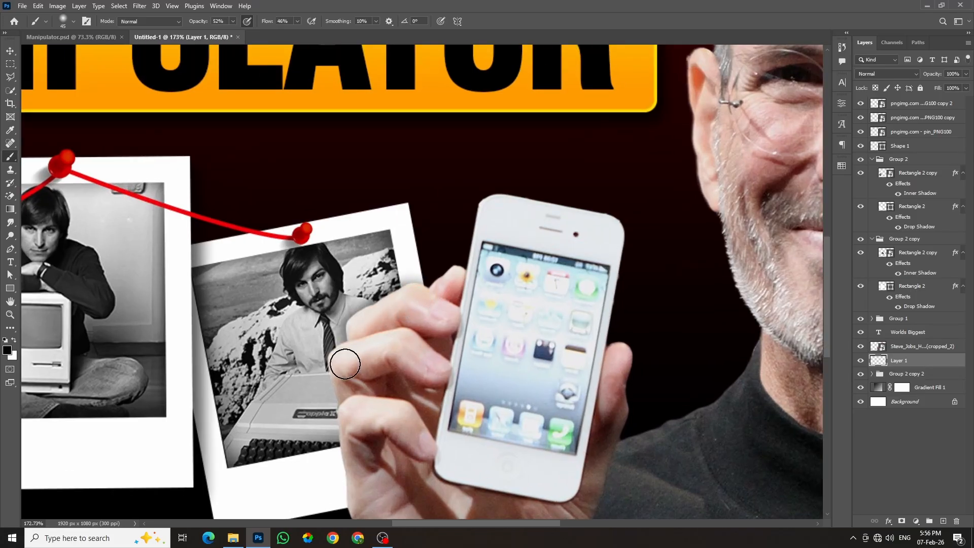
{"action": "scroll", "coordinate": [354, 421], "scroll_direction": "down", "scroll_amount": 3}
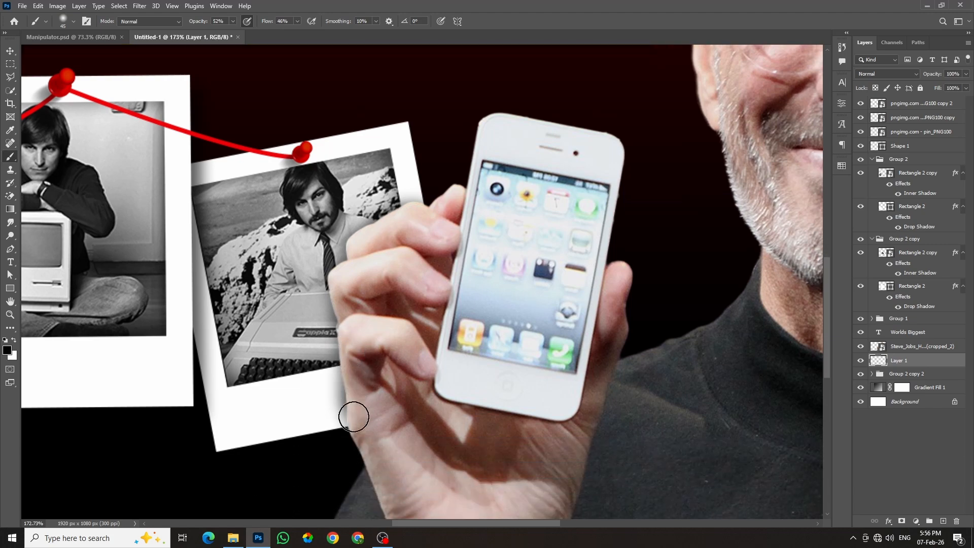
{"action": "scroll", "coordinate": [355, 375], "scroll_direction": "up", "scroll_amount": 1}
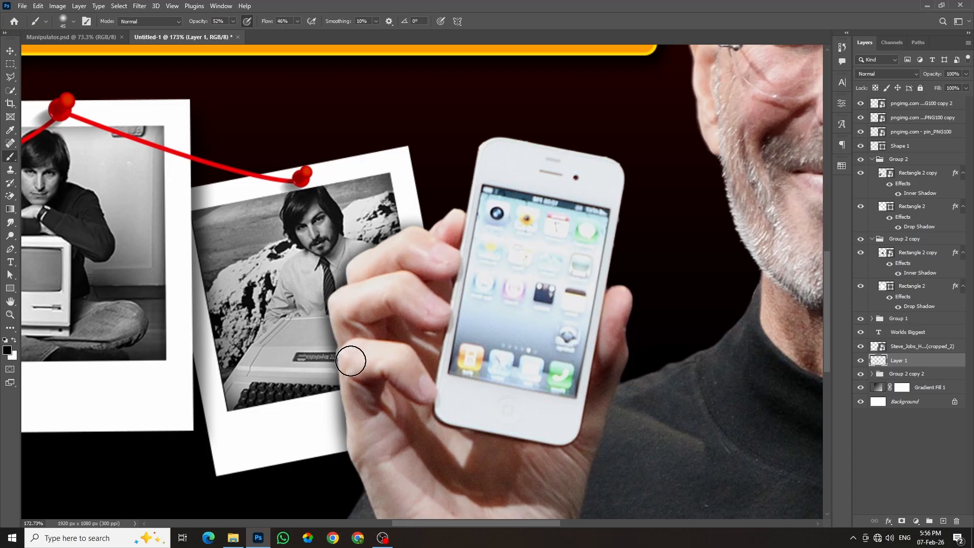
{"action": "scroll", "coordinate": [355, 411], "scroll_direction": "down", "scroll_amount": 6}
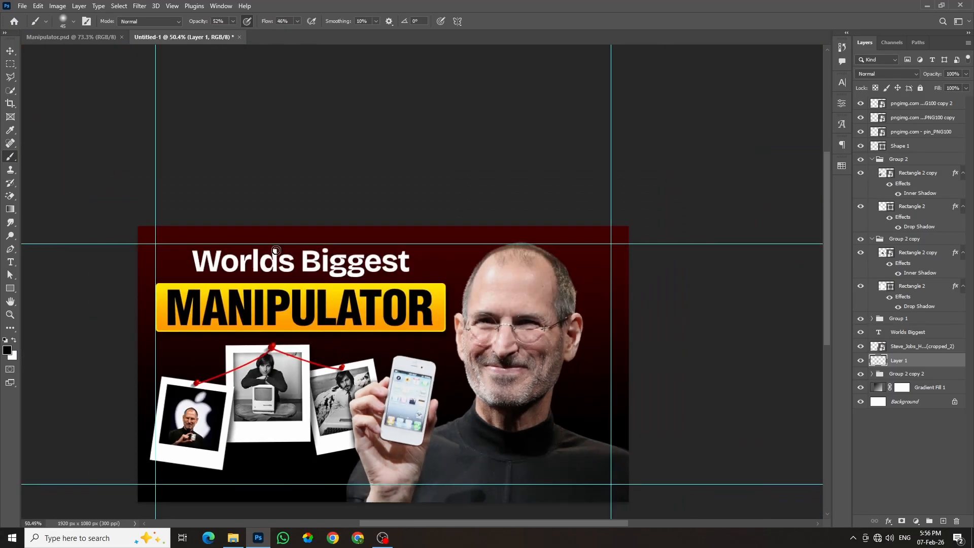
Set the painted hand-shadow layer to Multiply blending and lower its opacity to 59%
{"action": "left_click", "coordinate": [10, 51]}
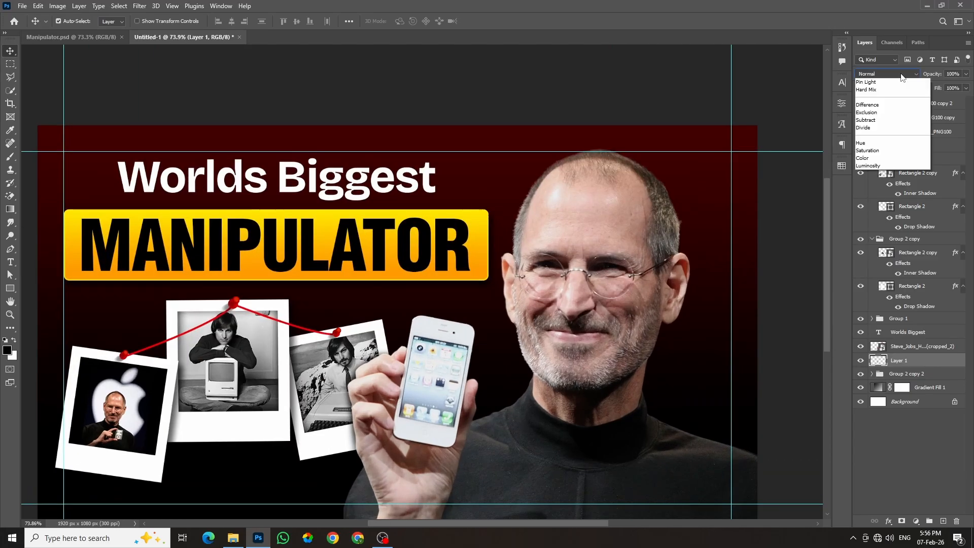
{"action": "left_click", "coordinate": [897, 74]}
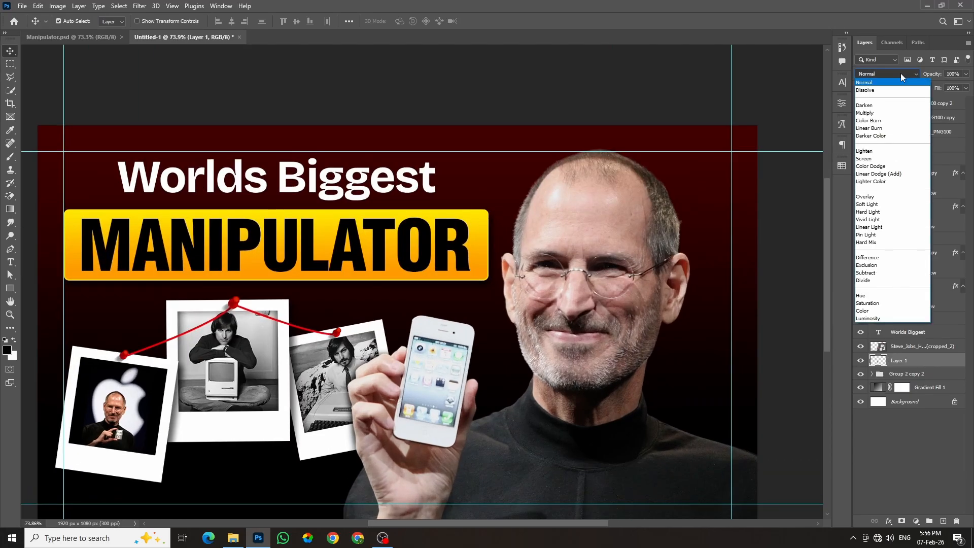
{"action": "left_click", "coordinate": [868, 113]}
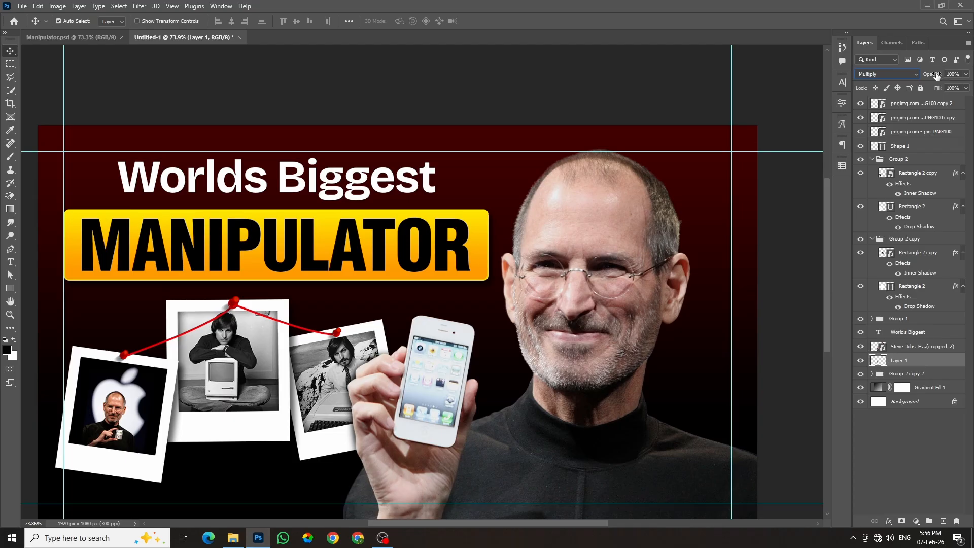
{"action": "left_click_drag", "start_coordinate": [937, 75], "coordinate": [915, 77]}
{"action": "left_click", "coordinate": [789, 222]}
{"action": "key", "text": "ctrl+0"}
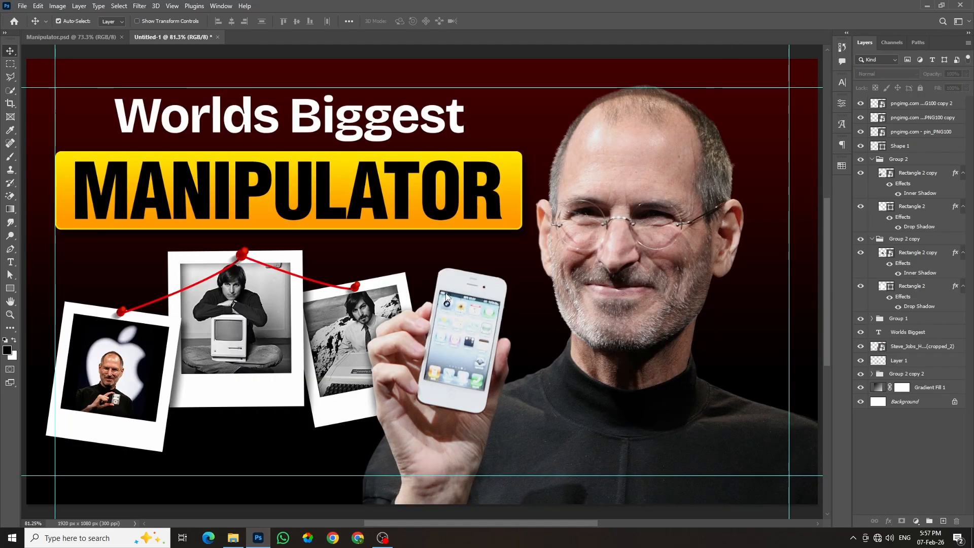
Add a drop shadow to the red string at 84% opacity, 116° angle, 8 px distance and 7 px size
{"action": "scroll", "coordinate": [172, 303], "scroll_direction": "up", "scroll_amount": 3}
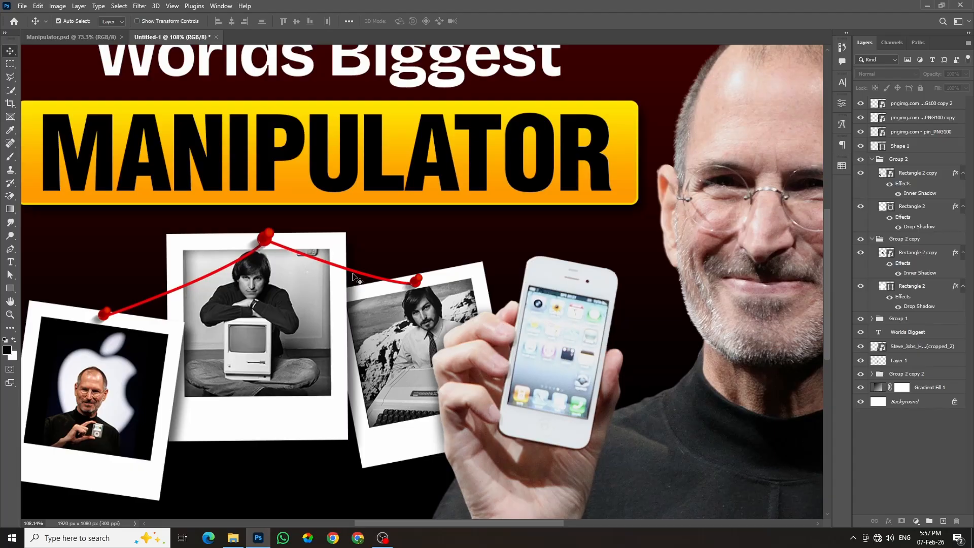
{"action": "left_click", "coordinate": [942, 150]}
{"action": "double_click", "coordinate": [946, 151]}
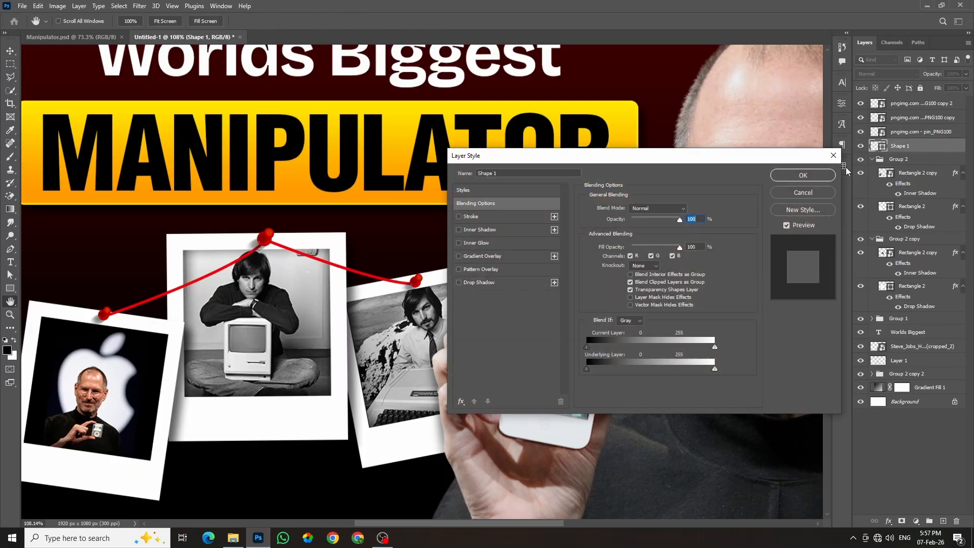
{"action": "left_click_drag", "start_coordinate": [590, 161], "coordinate": [600, 147]}
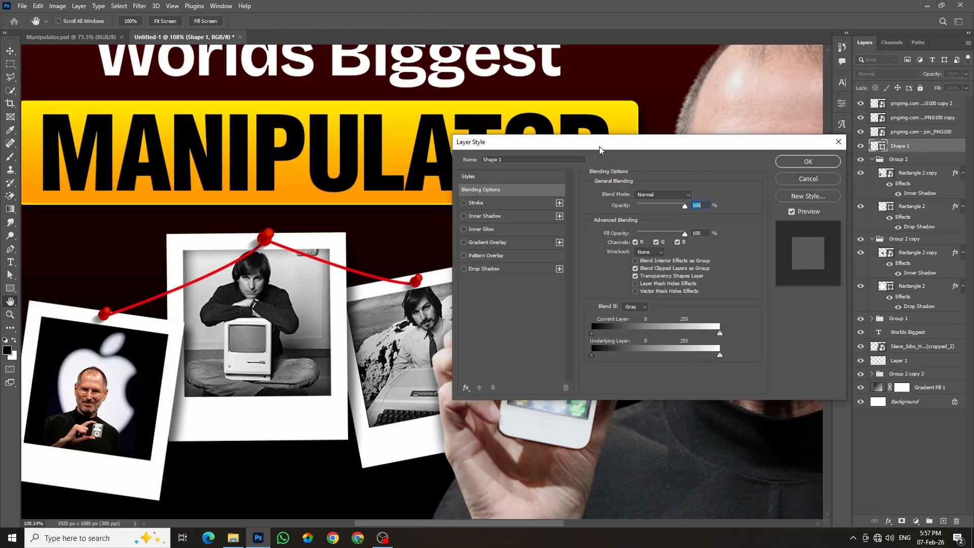
{"action": "left_click", "coordinate": [478, 270]}
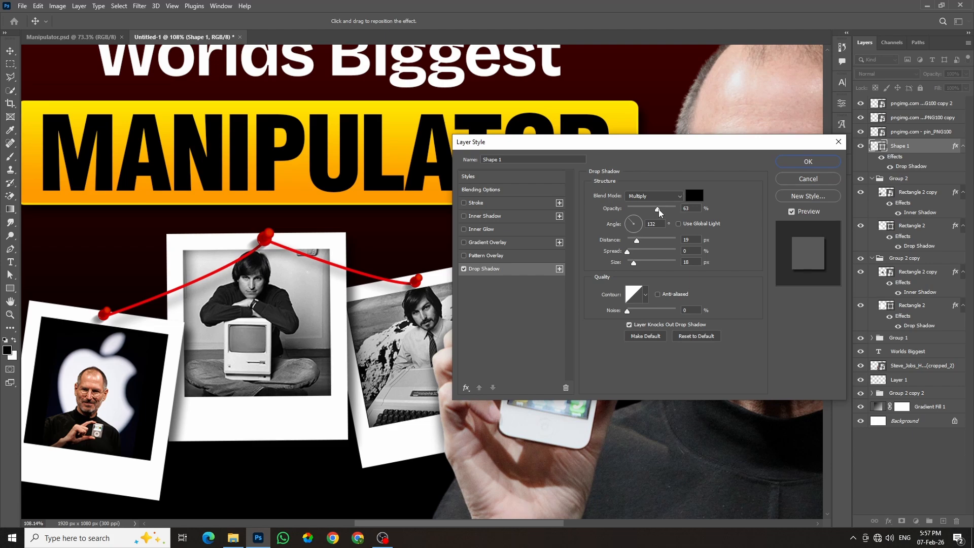
{"action": "left_click_drag", "start_coordinate": [666, 213], "coordinate": [671, 213]}
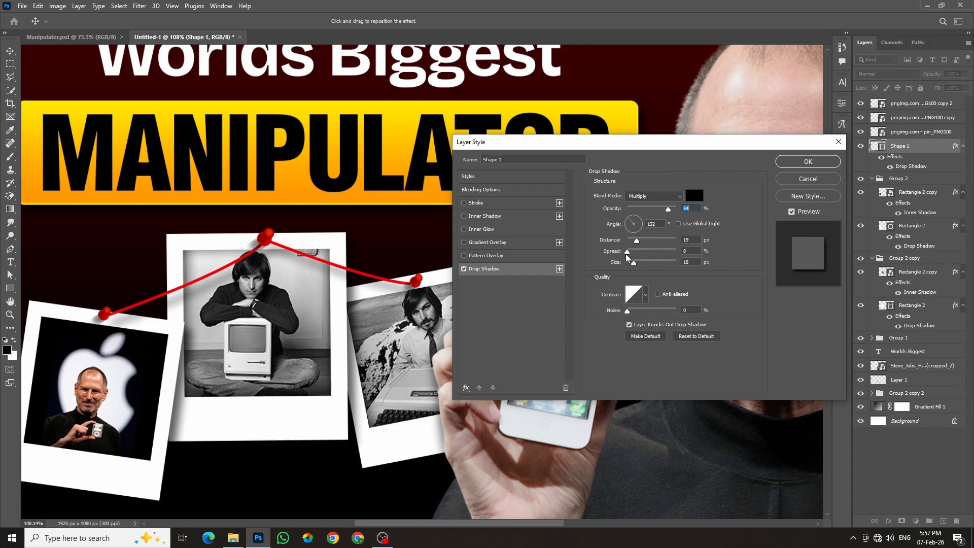
{"action": "left_click_drag", "start_coordinate": [633, 263], "coordinate": [635, 246]}
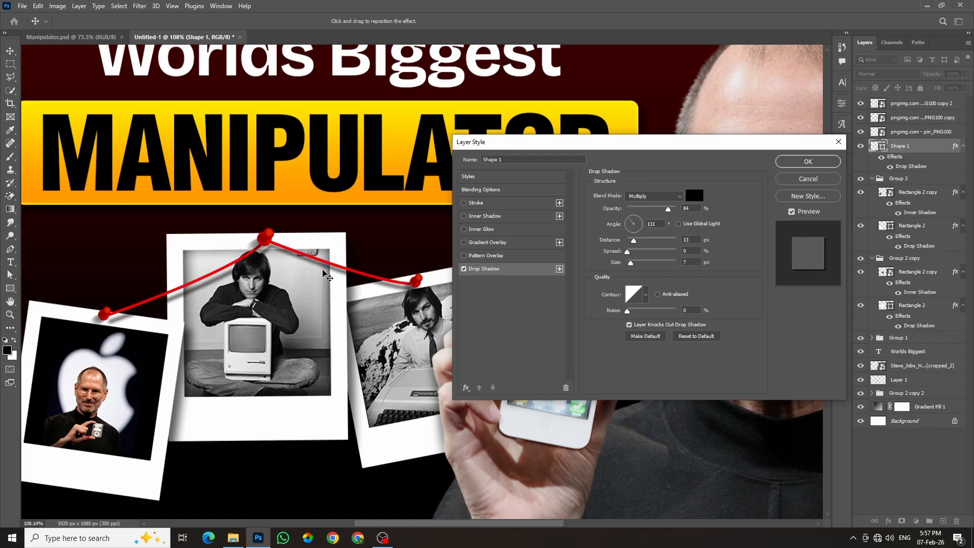
{"action": "left_click_drag", "start_coordinate": [327, 273], "coordinate": [325, 273]}
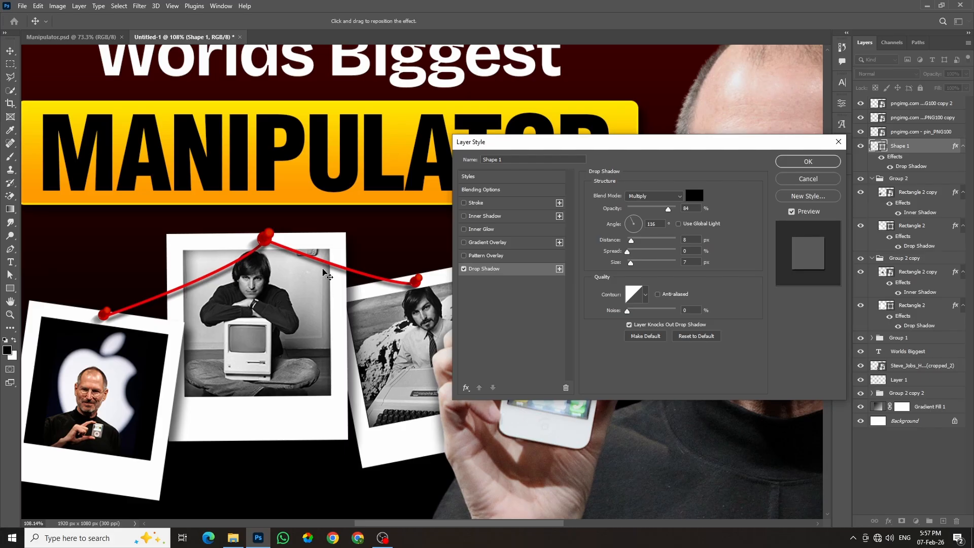
{"action": "left_click", "coordinate": [806, 162]}
{"action": "key", "text": "ctrl+0"}
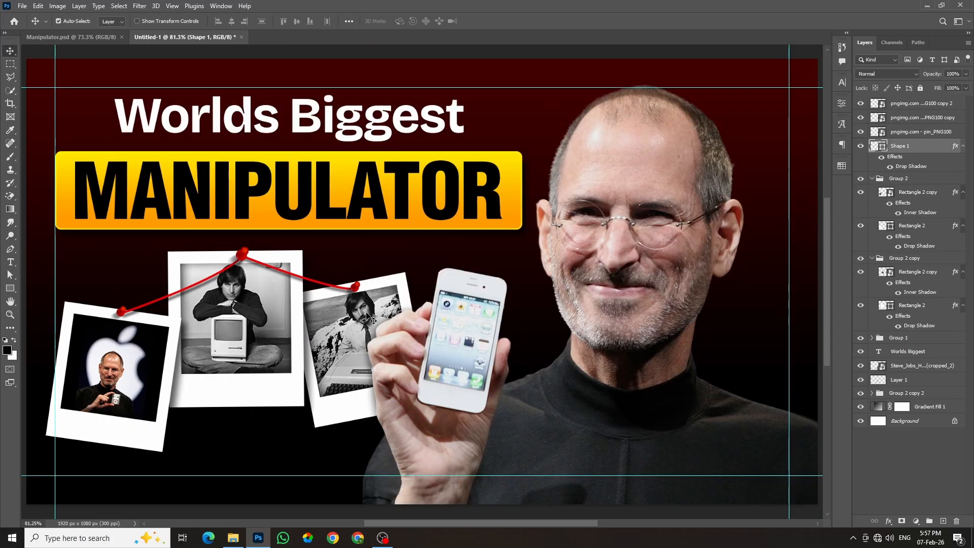
Check the finished Manipulator.psd reference and create an empty layer directly below the portrait in the working document
{"action": "key", "text": "ctrl+Tab"}
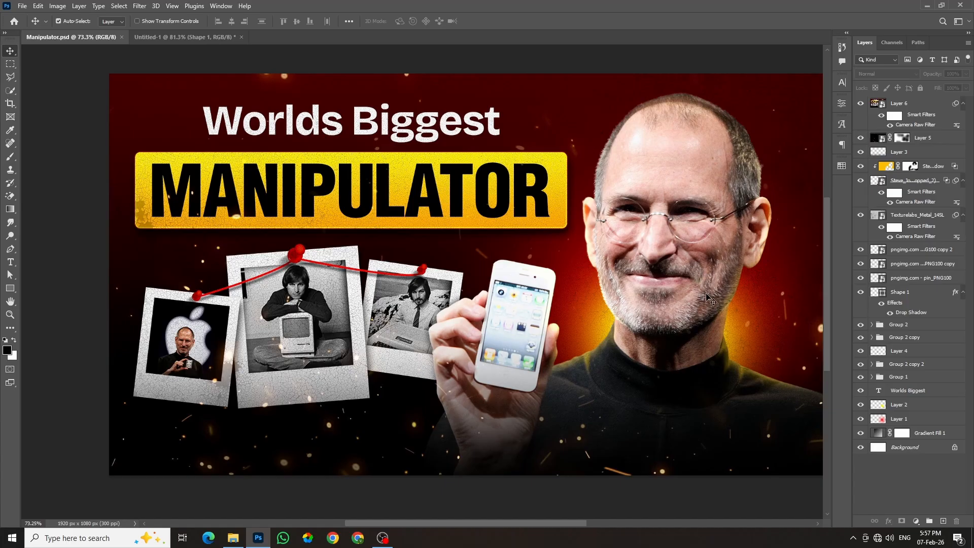
{"action": "left_click", "coordinate": [200, 38]}
{"action": "left_click", "coordinate": [919, 366]}
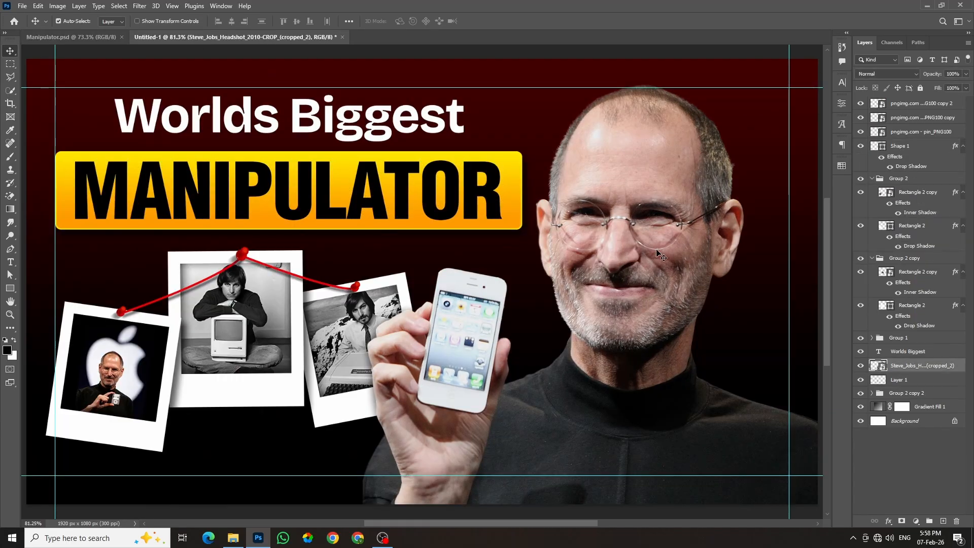
{"action": "left_click", "coordinate": [927, 381]}
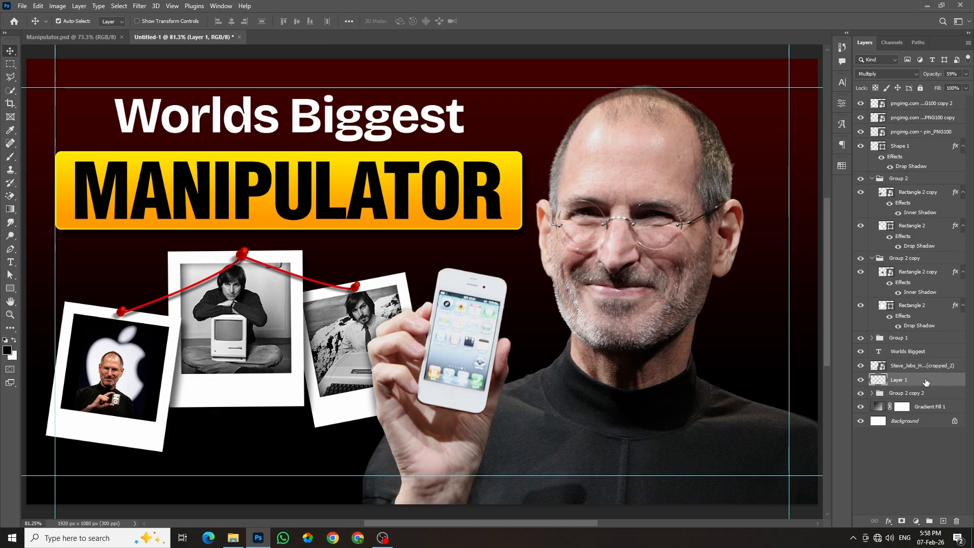
{"action": "left_click", "coordinate": [944, 521]}
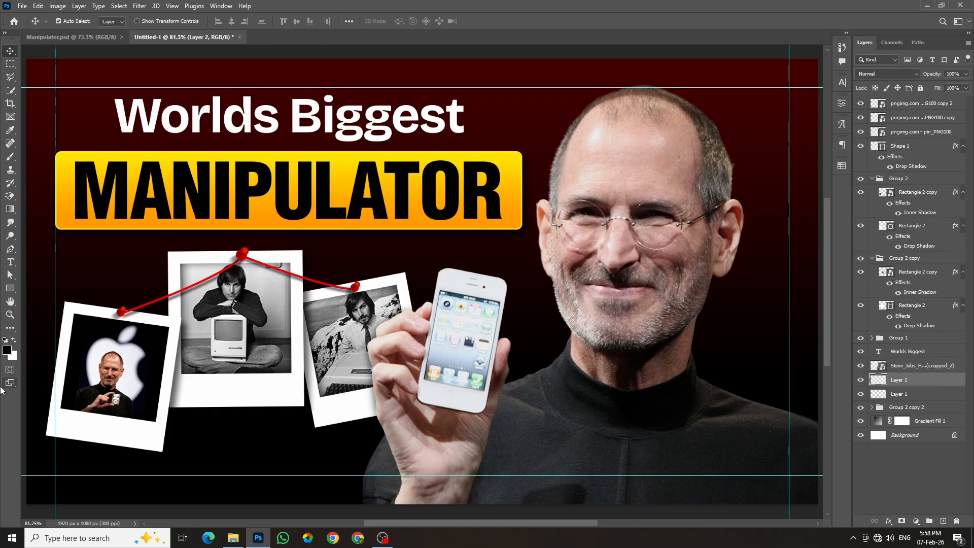
Set the foreground colour to pure red, ff0000
{"action": "left_click", "coordinate": [8, 352]}
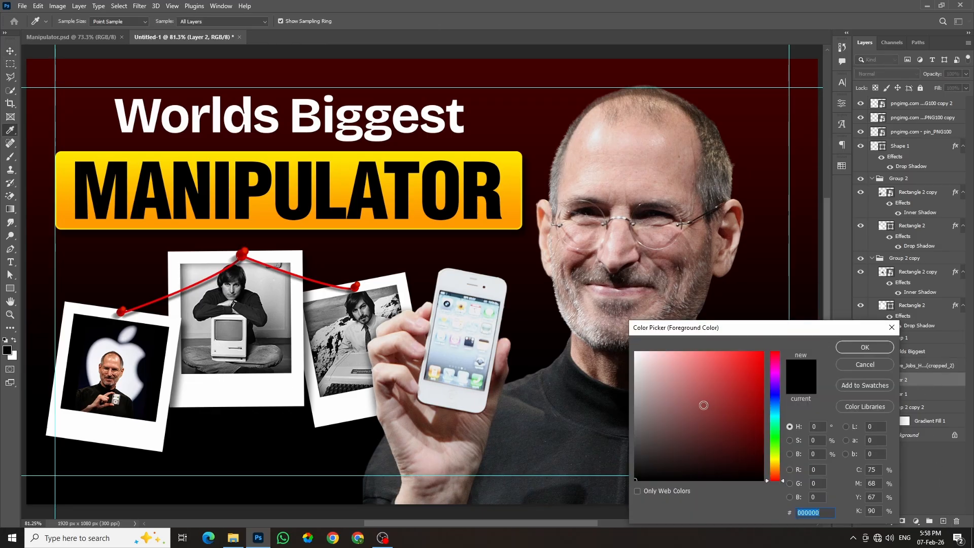
{"action": "type", "text": "ff0000"}
{"action": "left_click", "coordinate": [852, 348]}
{"action": "key", "text": "v"}
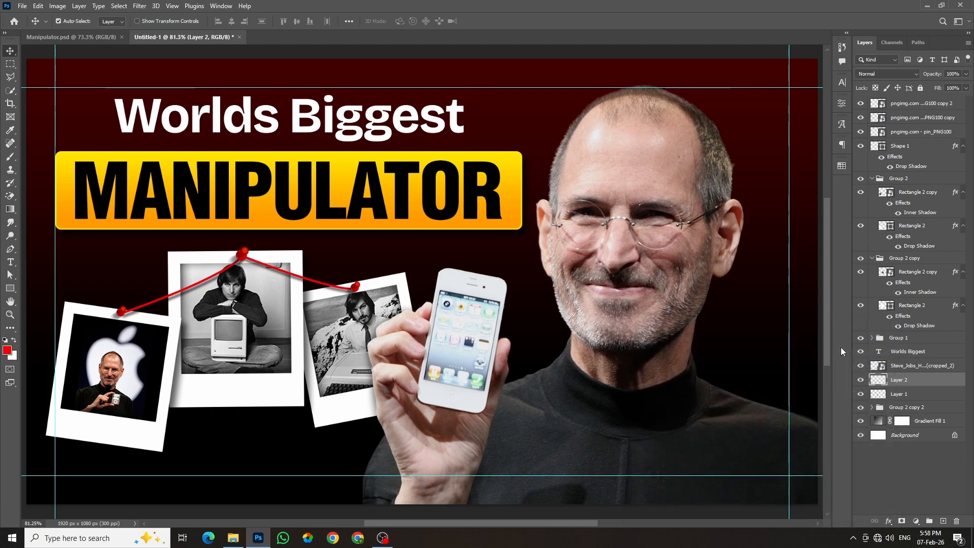
Set the soft brush to 100% opacity, 100% flow and a size of 900 px
{"action": "left_click", "coordinate": [10, 156]}
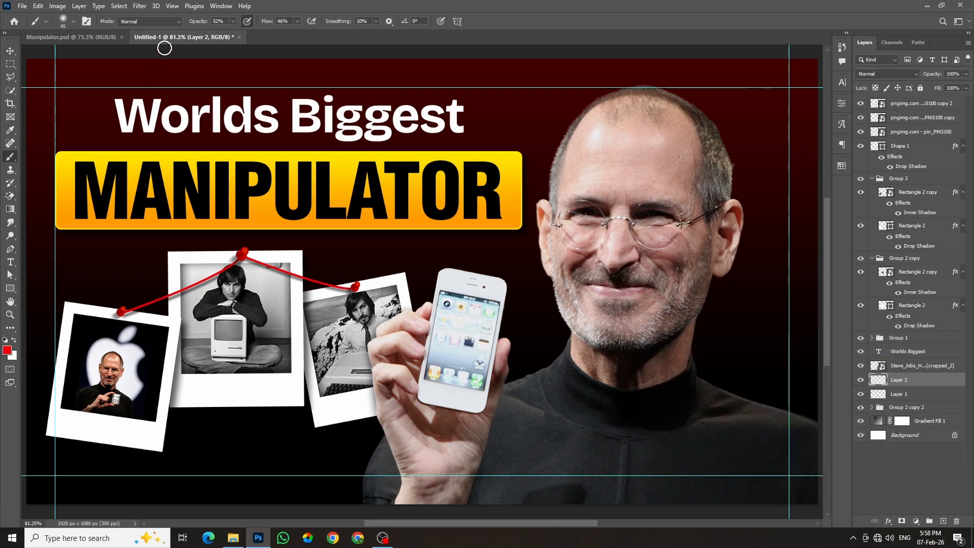
{"action": "left_click_drag", "start_coordinate": [195, 22], "coordinate": [354, 31]}
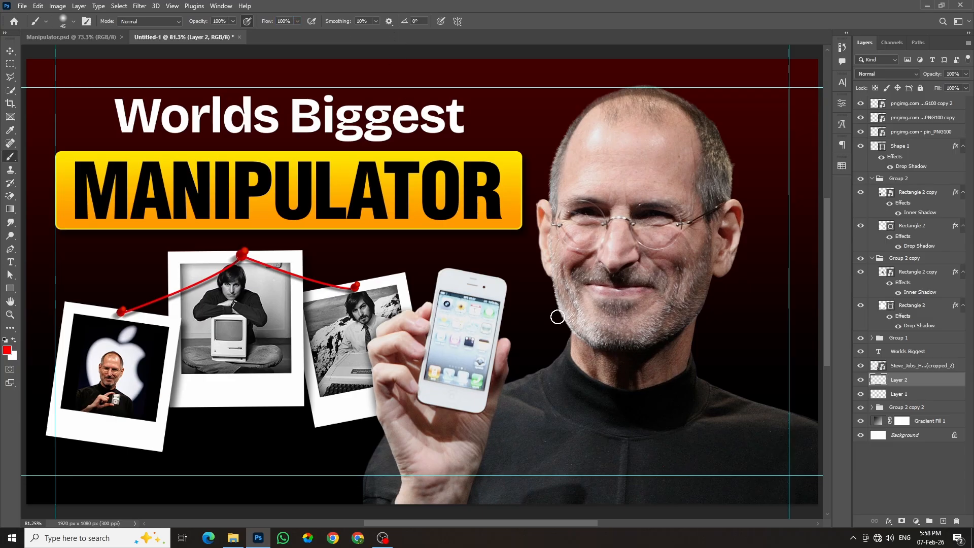
{"action": "key", "text": "bracketright"}
{"action": "key", "text": "bracketright"}
{"action": "key", "text": "bracketright"}
{"action": "key", "text": "bracketright"}
{"action": "key", "text": "bracketright"}
{"action": "key", "text": "bracketright"}
{"action": "key", "text": "bracketright"}
{"action": "key", "text": "bracketright"}
{"action": "key", "text": "bracketright"}
{"action": "key", "text": "bracketright"}
{"action": "key", "text": "bracketright"}
{"action": "key", "text": "bracketright"}
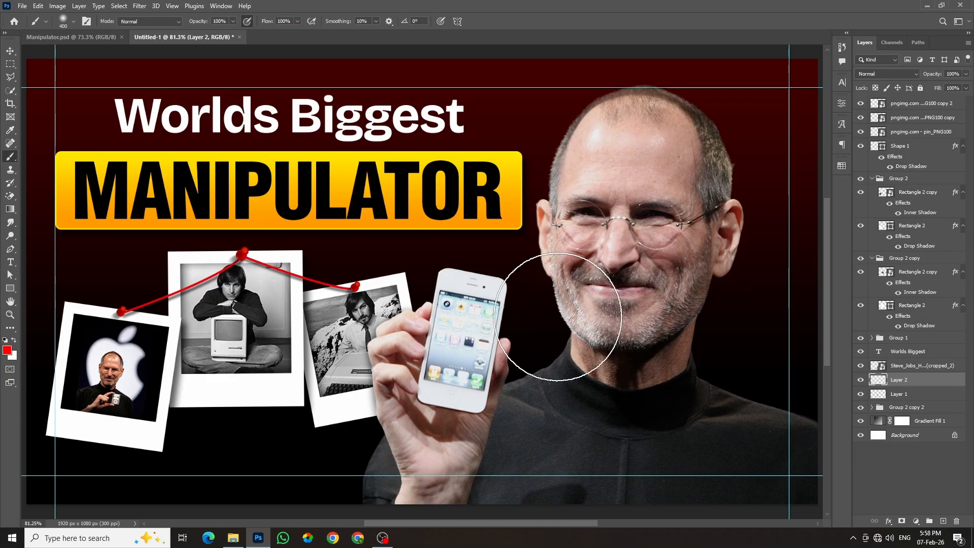
{"action": "key", "text": "bracketright"}
{"action": "key", "text": "bracketright"}
{"action": "key", "text": "bracketright"}
{"action": "key", "text": "bracketright"}
{"action": "key", "text": "bracketright"}
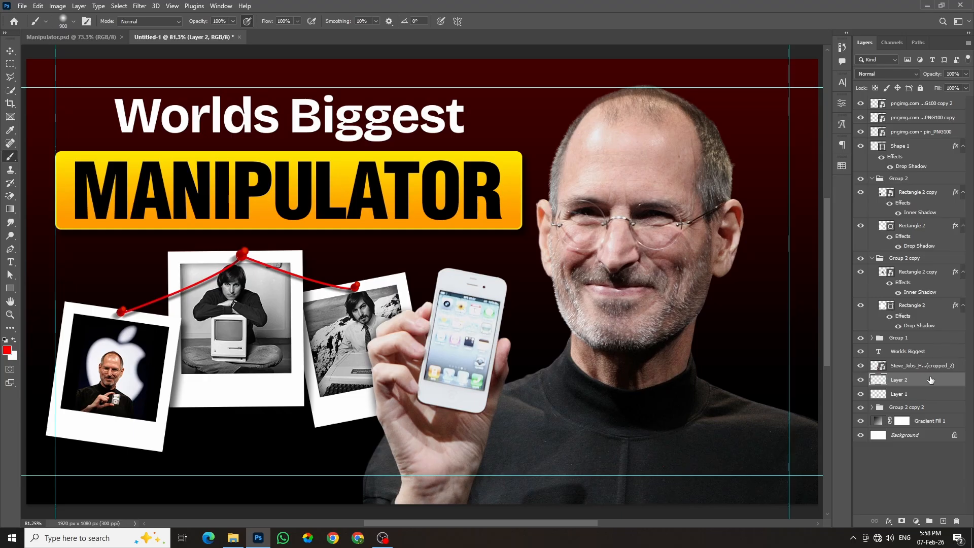
Paint one large soft red glow behind the portrait, centred around the chin
{"action": "left_click", "coordinate": [604, 334]}
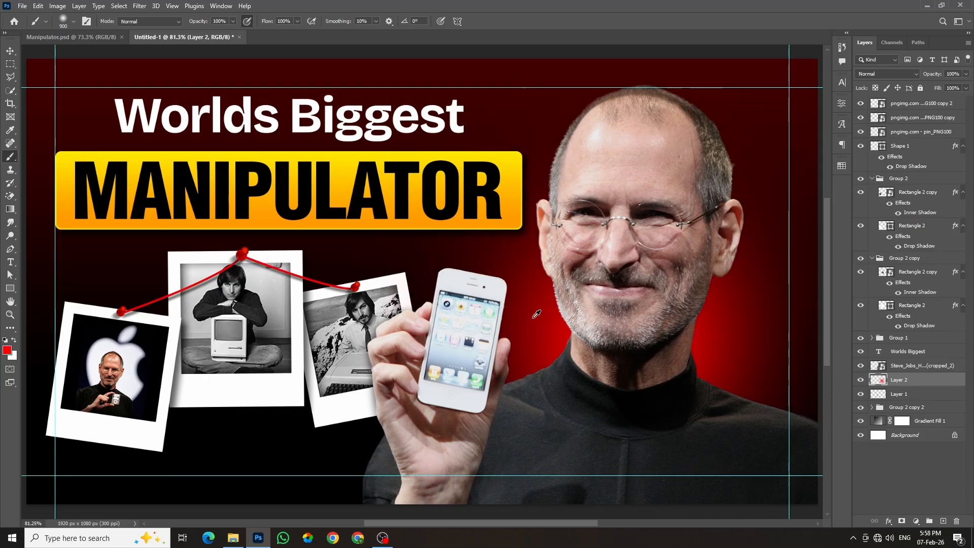
{"action": "scroll", "coordinate": [531, 318], "scroll_direction": "down", "scroll_amount": 5}
{"action": "scroll", "coordinate": [660, 318], "scroll_direction": "up", "scroll_amount": 2}
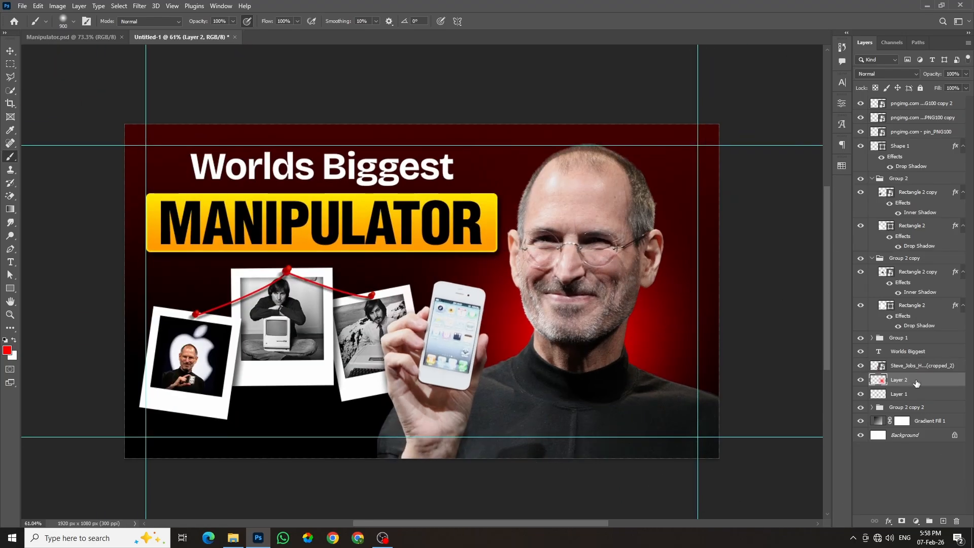
Create an empty layer above the red glow and sample the banner's yellow, ffdf00, as the foreground colour
{"action": "left_click", "coordinate": [943, 522]}
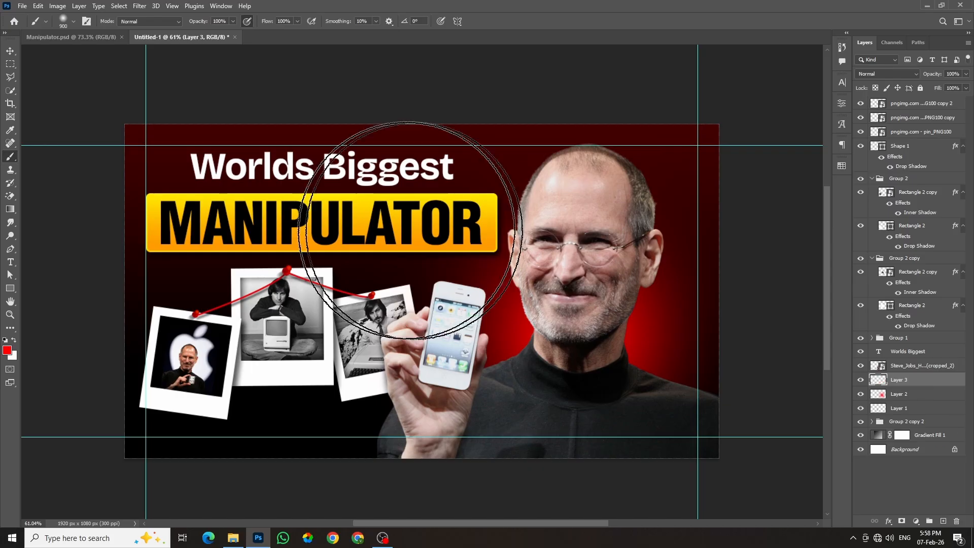
{"action": "left_click", "coordinate": [6, 350]}
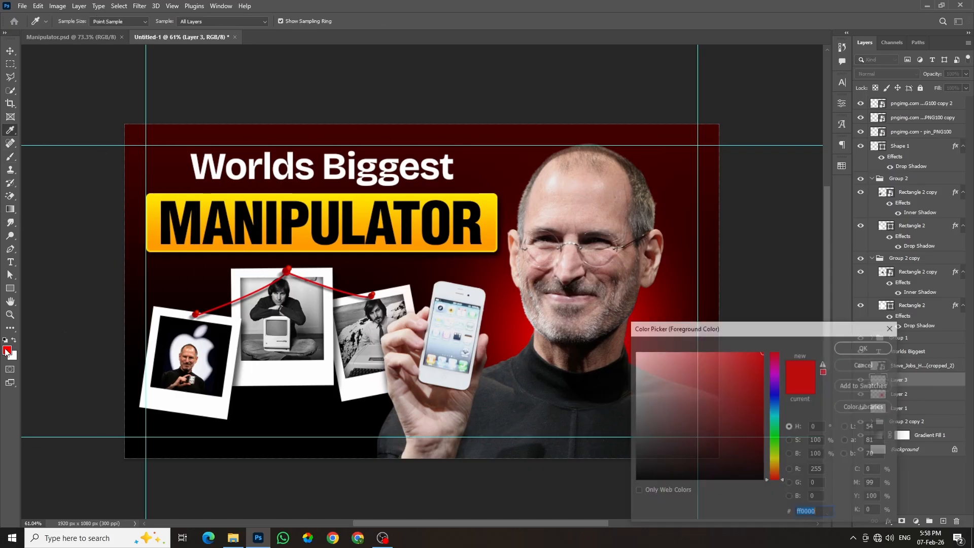
{"action": "left_click", "coordinate": [491, 199]}
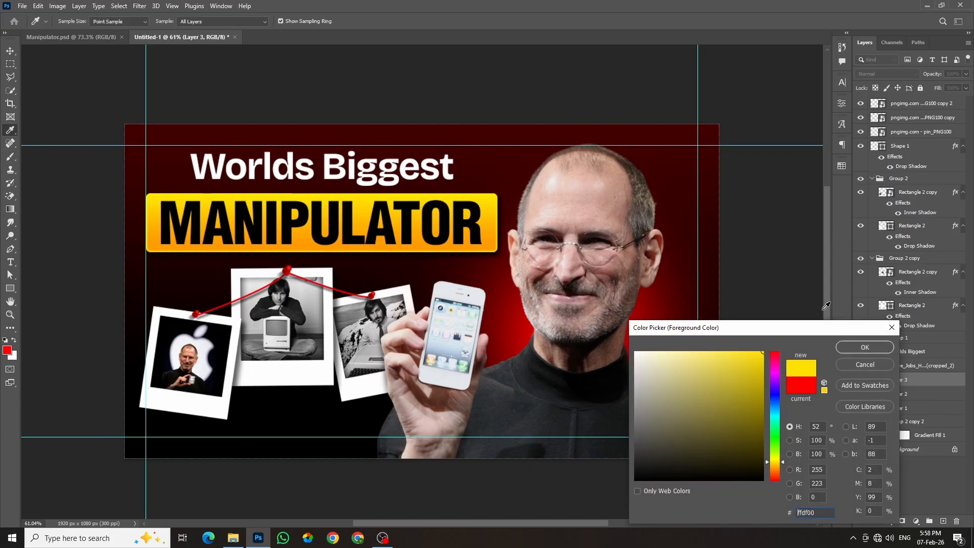
{"action": "left_click", "coordinate": [859, 348]}
{"action": "key", "text": "b"}
Reduce the brush to 600 px and paint a soft yellow glow behind the portrait's neck
{"action": "scroll", "coordinate": [564, 310], "scroll_direction": "up", "scroll_amount": 2}
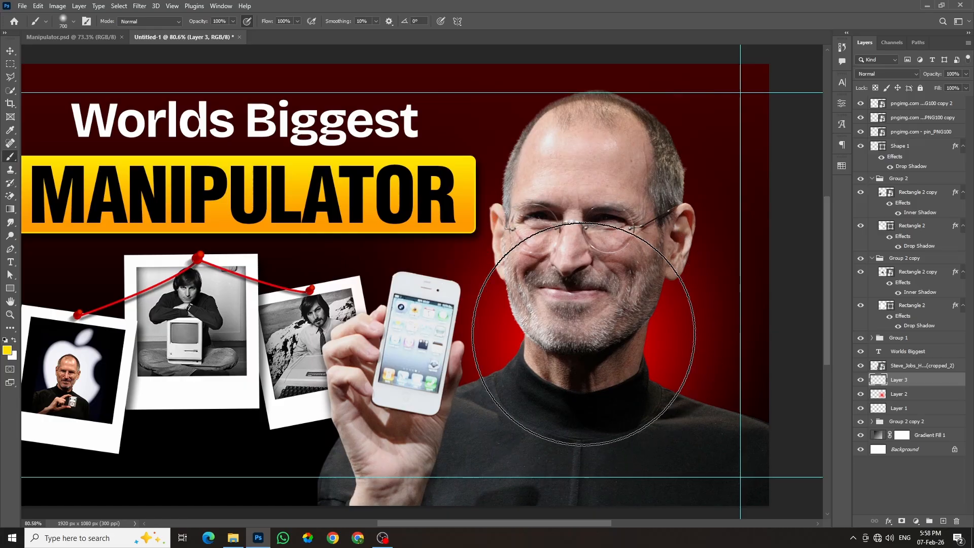
{"action": "key", "text": "bracketleft"}
{"action": "key", "text": "bracketleft"}
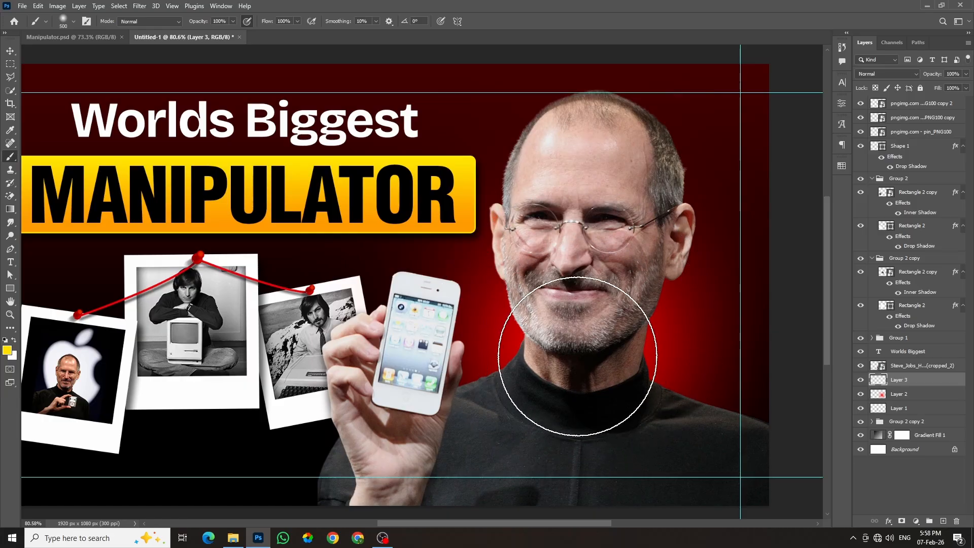
{"action": "key", "text": "bracketright"}
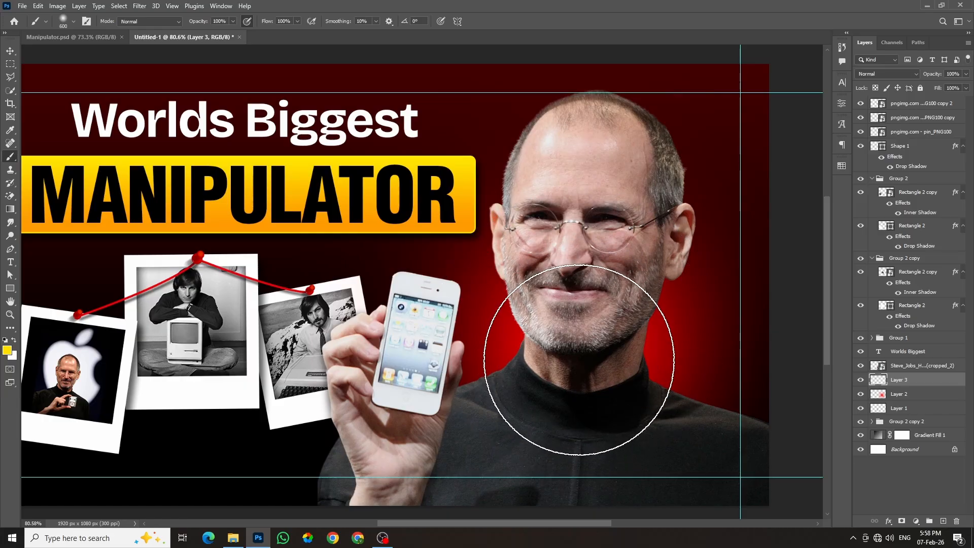
{"action": "left_click", "coordinate": [579, 359]}
{"action": "left_click", "coordinate": [579, 360]}
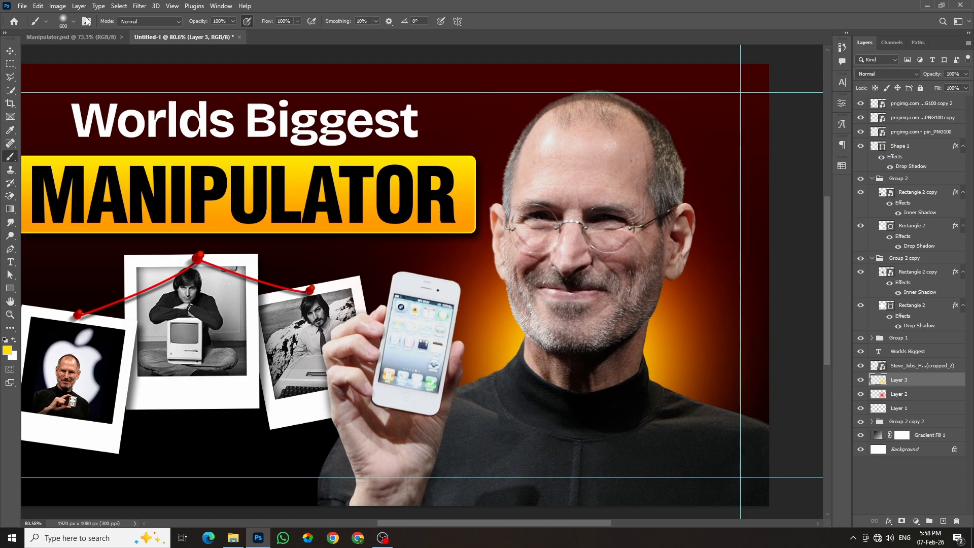
Start a Camera Raw filter on the portrait layer and set Exposure to +0.10 and Contrast to +5
{"action": "left_click", "coordinate": [91, 37]}
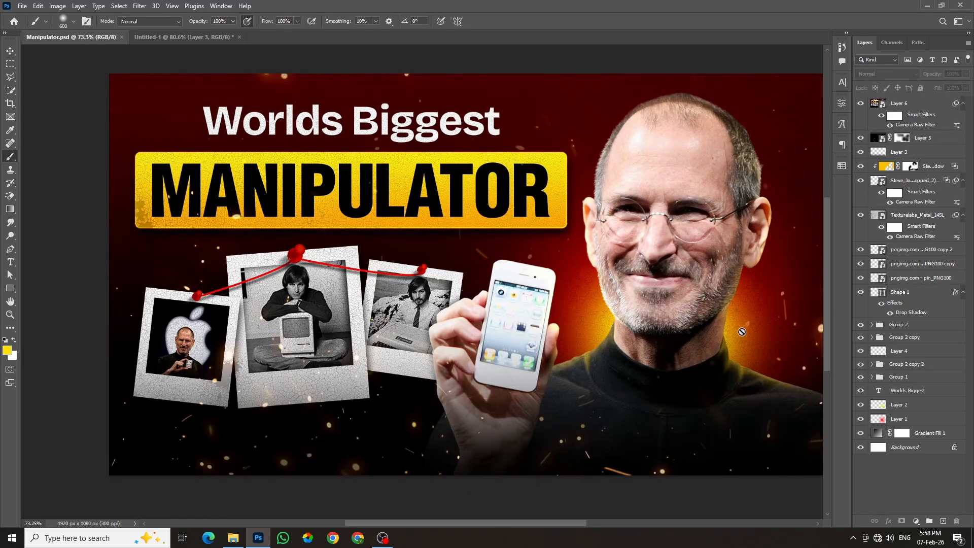
{"action": "left_click", "coordinate": [214, 37]}
{"action": "key", "text": "v"}
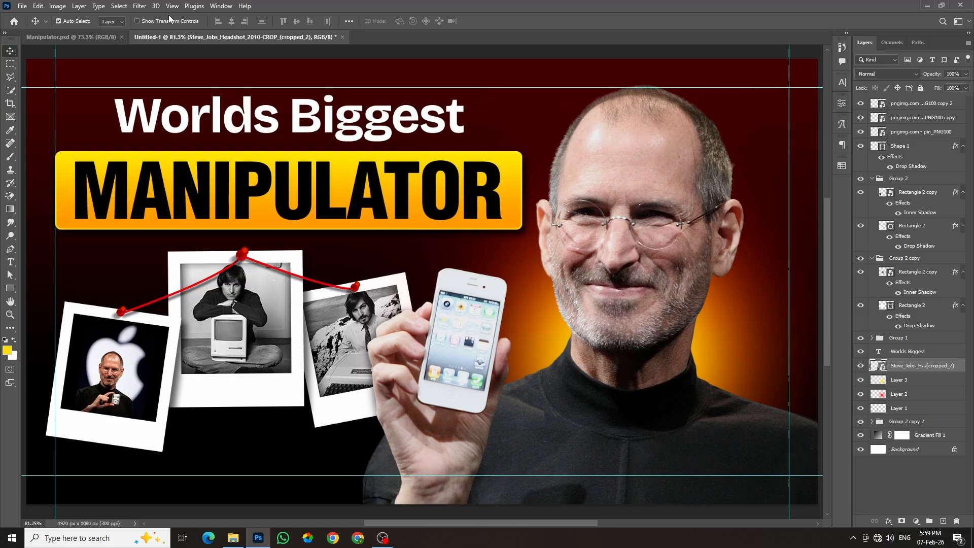
{"action": "left_click", "coordinate": [139, 6]}
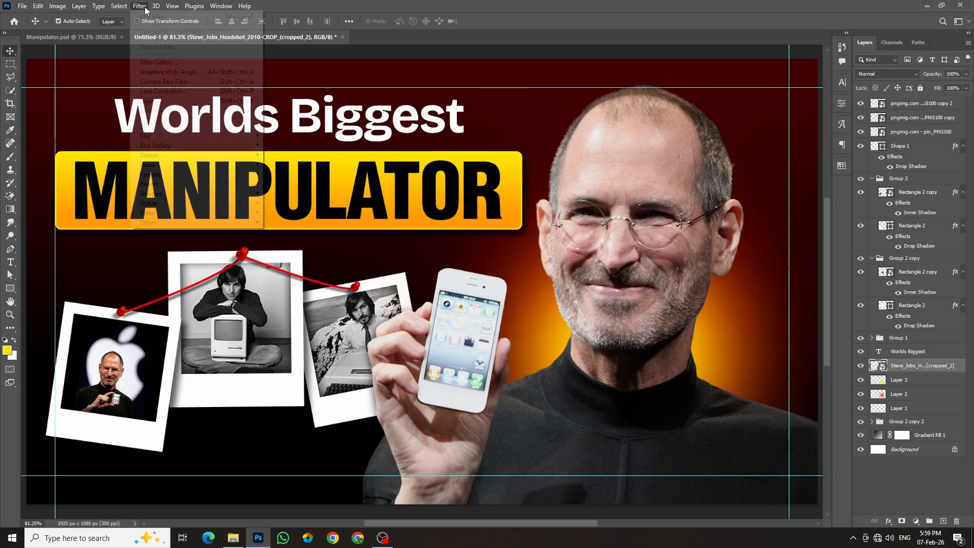
{"action": "left_click", "coordinate": [156, 82]}
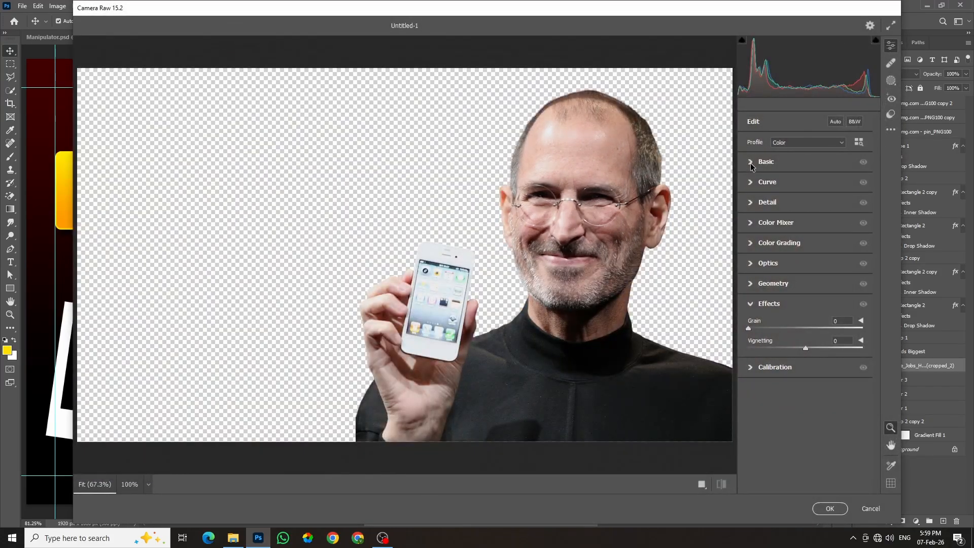
{"action": "left_click", "coordinate": [751, 163]}
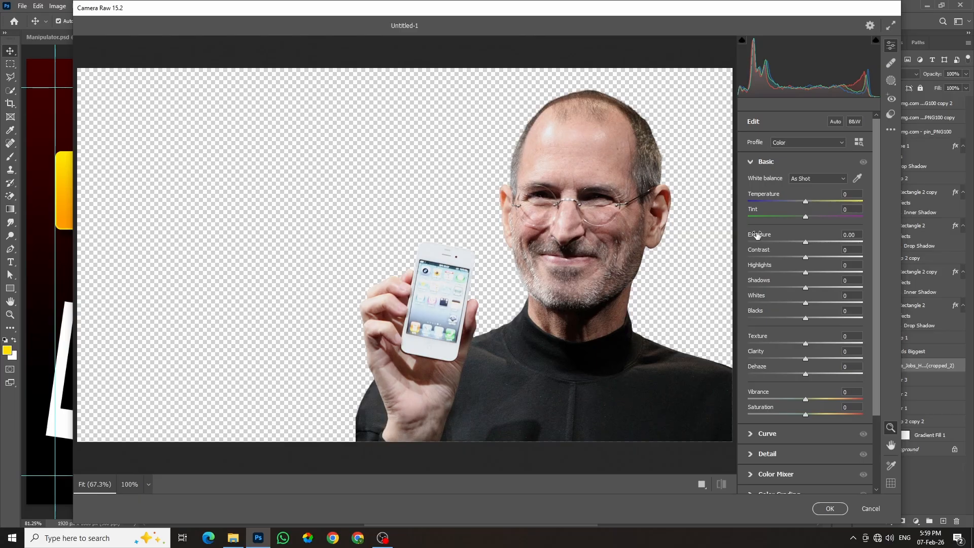
{"action": "left_click_drag", "start_coordinate": [757, 235], "coordinate": [760, 250]}
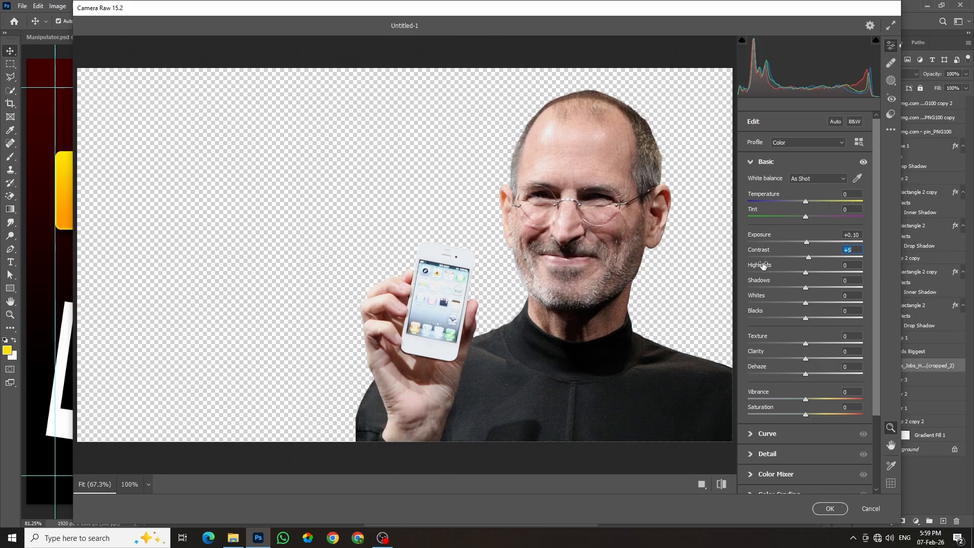
Set the portrait's Highlights +4, Shadows -4, Whites +4, Blacks -3, Texture +6, Clarity +3, Dehaze +3, Vibrance +4 and Saturation +5
{"action": "left_click_drag", "start_coordinate": [763, 265], "coordinate": [757, 370]}
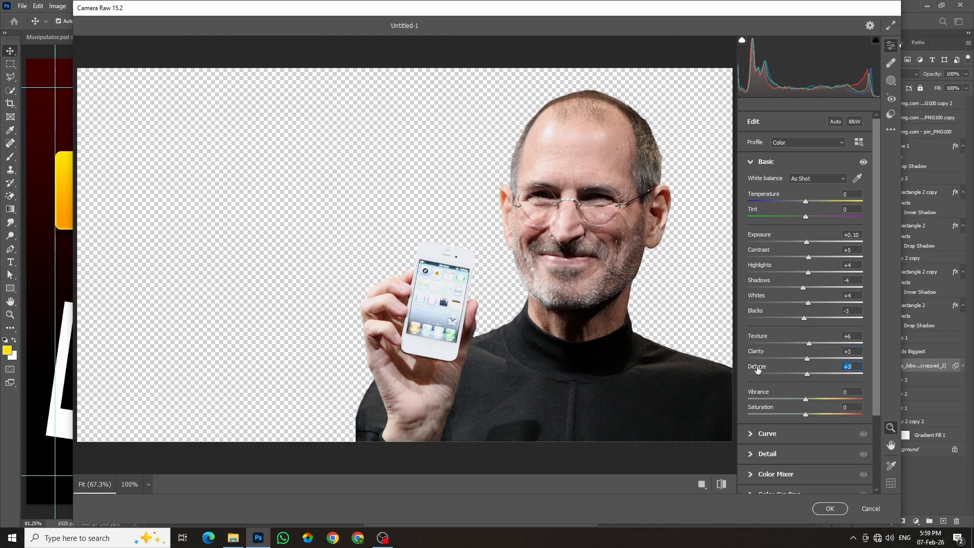
{"action": "left_click_drag", "start_coordinate": [759, 403], "coordinate": [760, 392]}
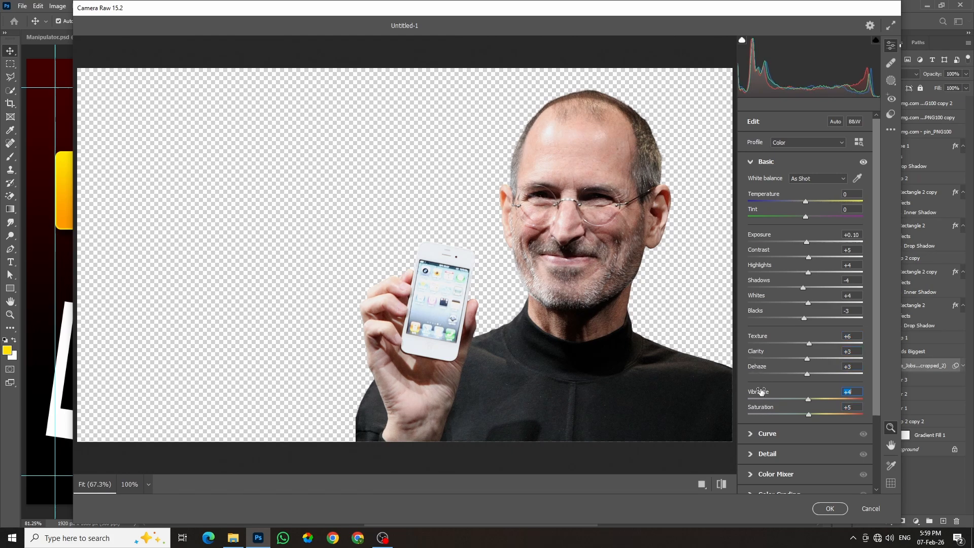
Set the portrait's Sharpening to 5 and Noise Reduction to 12, and apply the Camera Raw filter
{"action": "left_click", "coordinate": [751, 454]}
{"action": "left_click_drag", "start_coordinate": [753, 224], "coordinate": [758, 238]}
{"action": "left_click", "coordinate": [583, 152]}
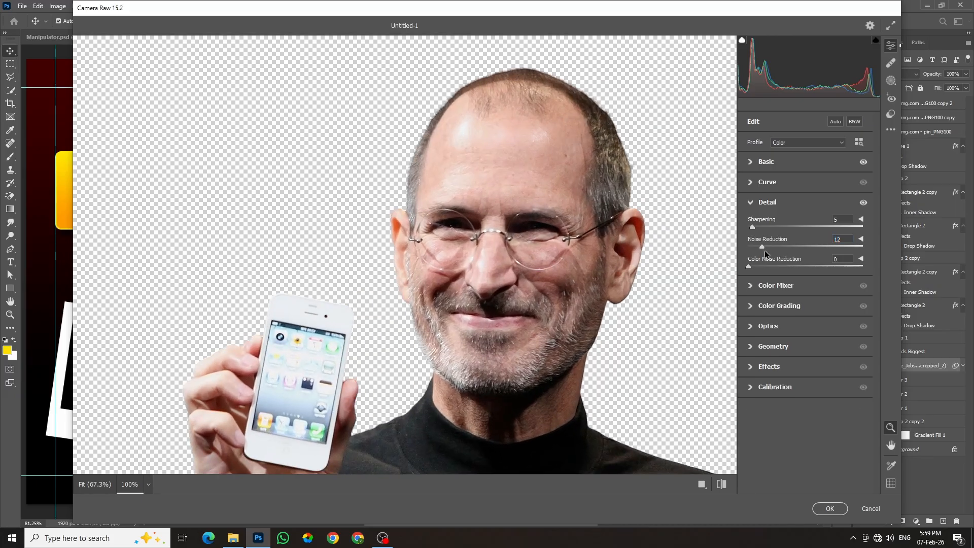
{"action": "left_click", "coordinate": [831, 509]}
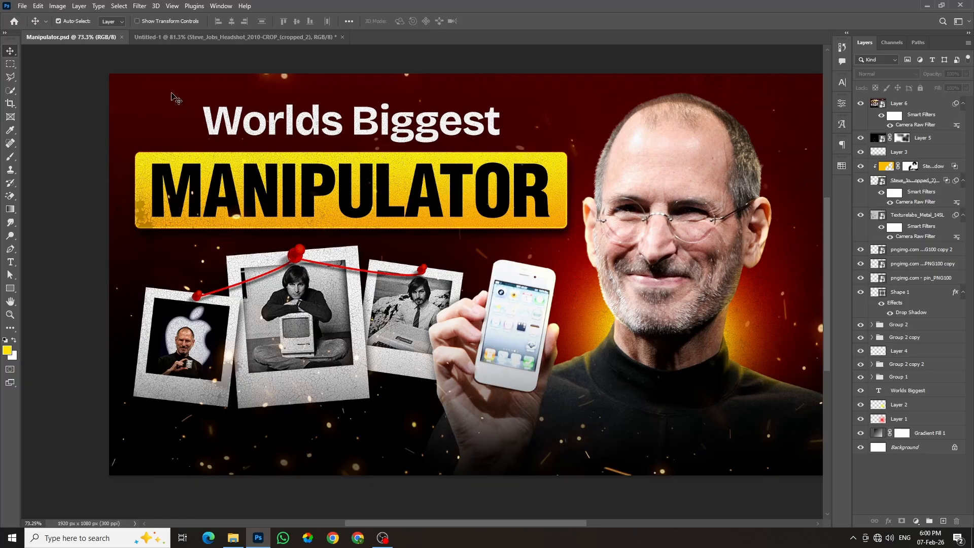
Add an inner shadow to the portrait layer, coloured with the orange sampled from the banner's edge
{"action": "left_click", "coordinate": [206, 38]}
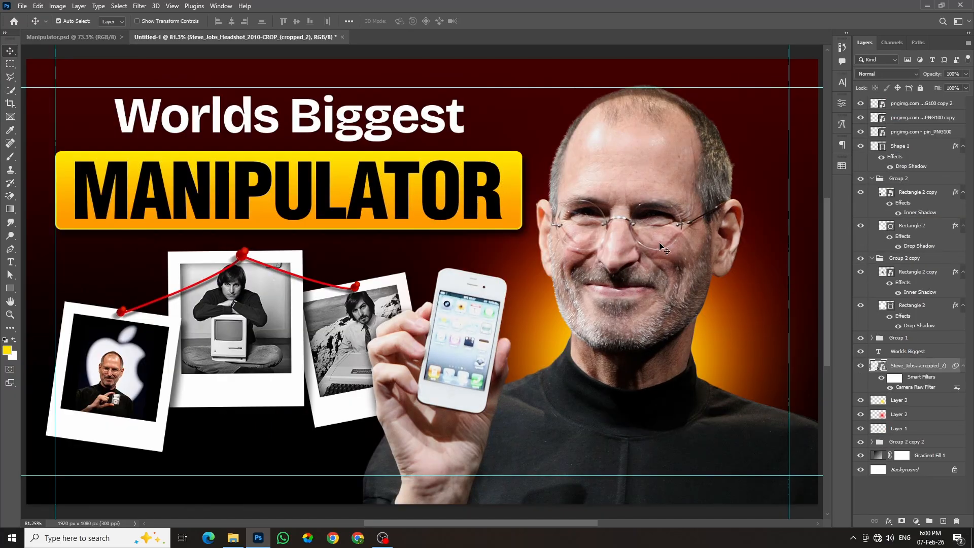
{"action": "double_click", "coordinate": [948, 367]}
{"action": "left_click", "coordinate": [952, 371]}
{"action": "double_click", "coordinate": [952, 374]}
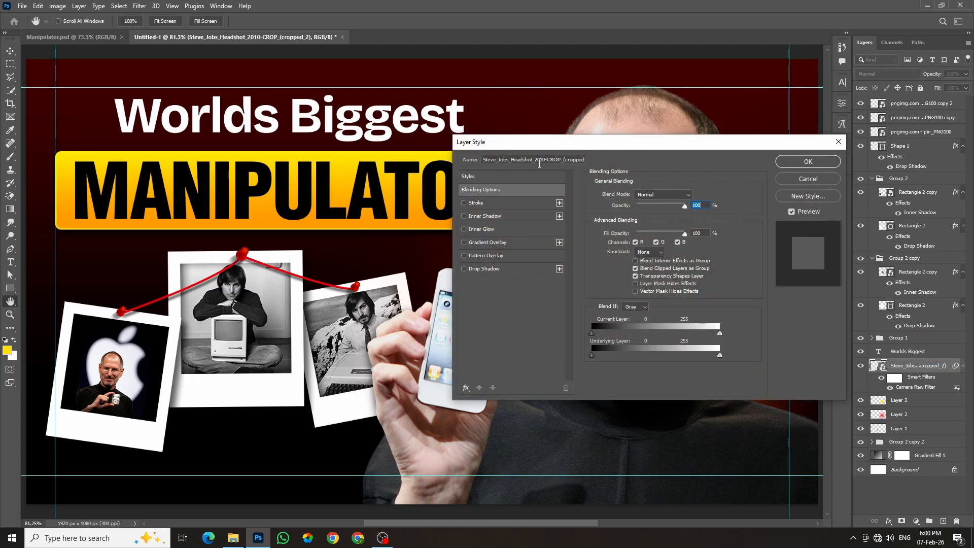
{"action": "left_click_drag", "start_coordinate": [558, 141], "coordinate": [668, 139]}
{"action": "left_click_drag", "start_coordinate": [451, 150], "coordinate": [234, 146]}
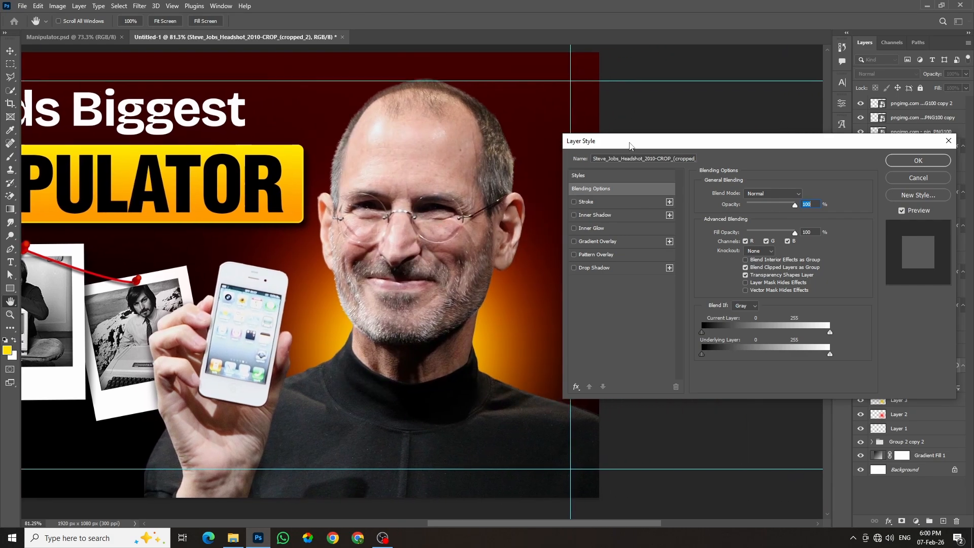
{"action": "left_click_drag", "start_coordinate": [629, 146], "coordinate": [618, 146]}
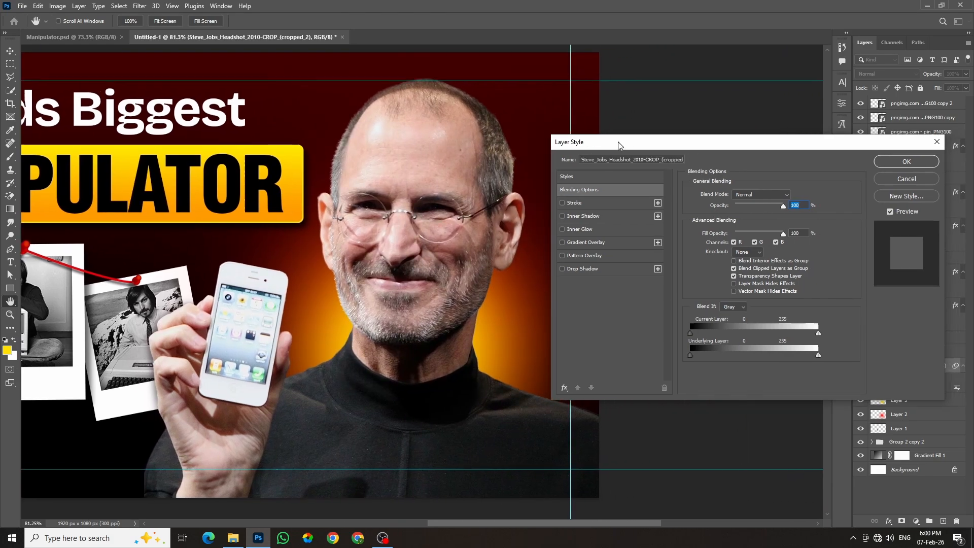
{"action": "left_click", "coordinate": [562, 216]}
{"action": "left_click", "coordinate": [793, 195]}
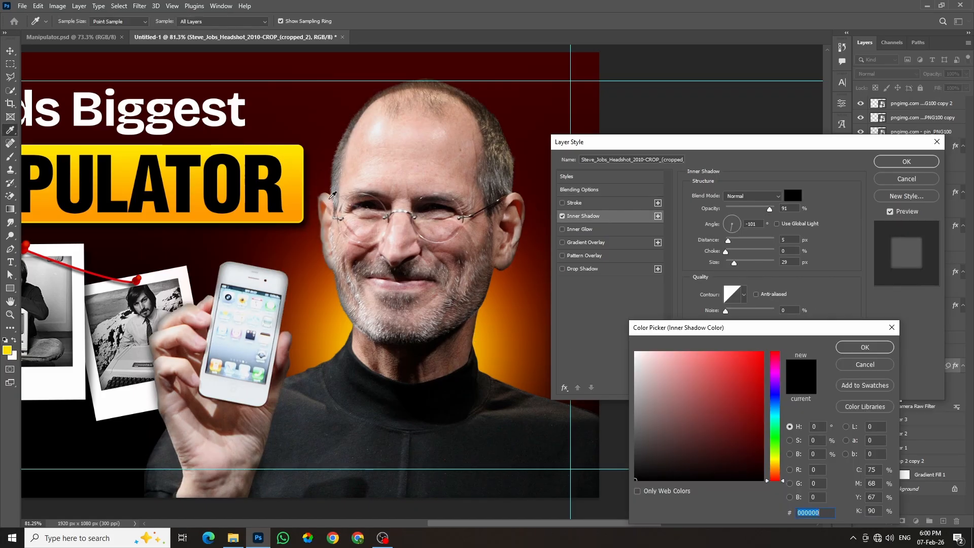
{"action": "left_click", "coordinate": [303, 148]}
{"action": "key", "text": "Return"}
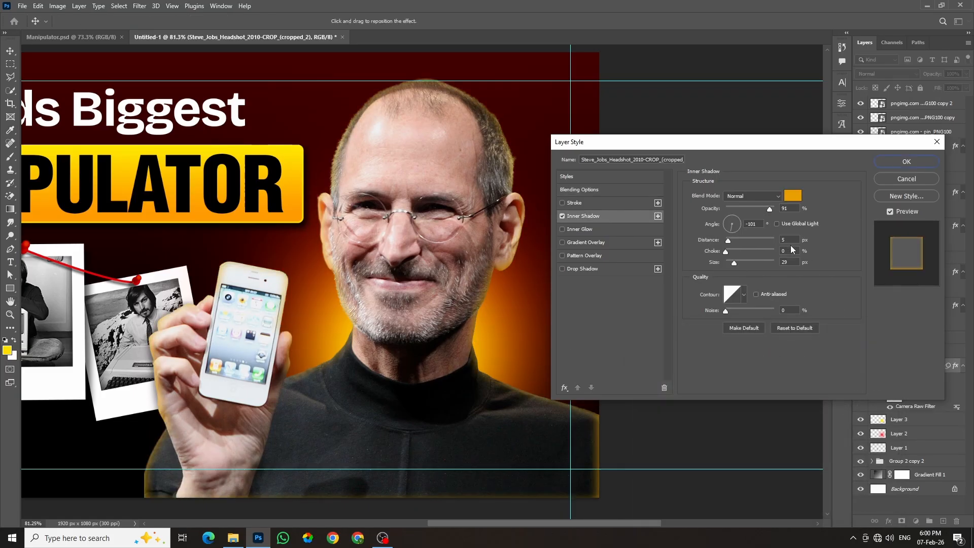
Set the portrait's inner shadow to Linear Dodge (Add), 86% opacity, 135° angle, 2 px distance and 24 px size, and apply it
{"action": "left_click", "coordinate": [771, 194]}
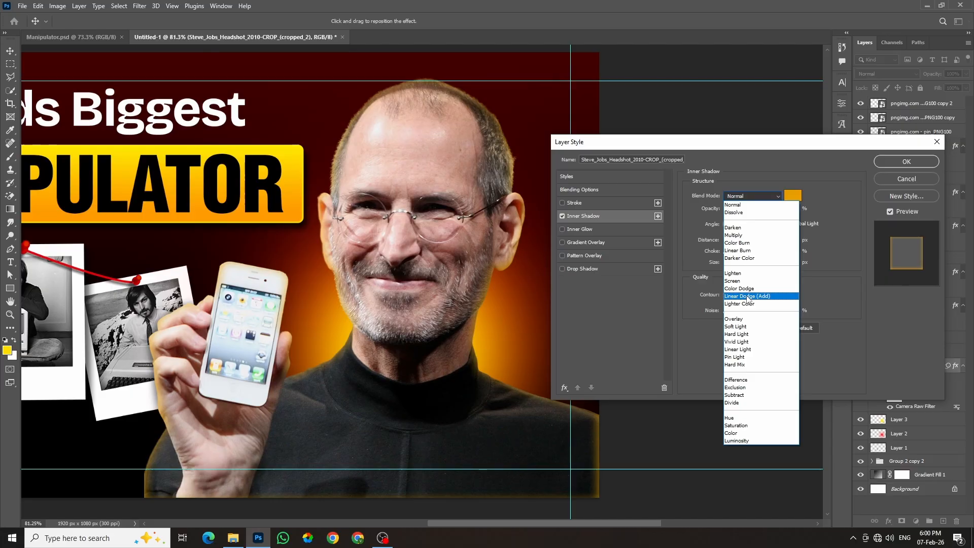
{"action": "left_click", "coordinate": [756, 293]}
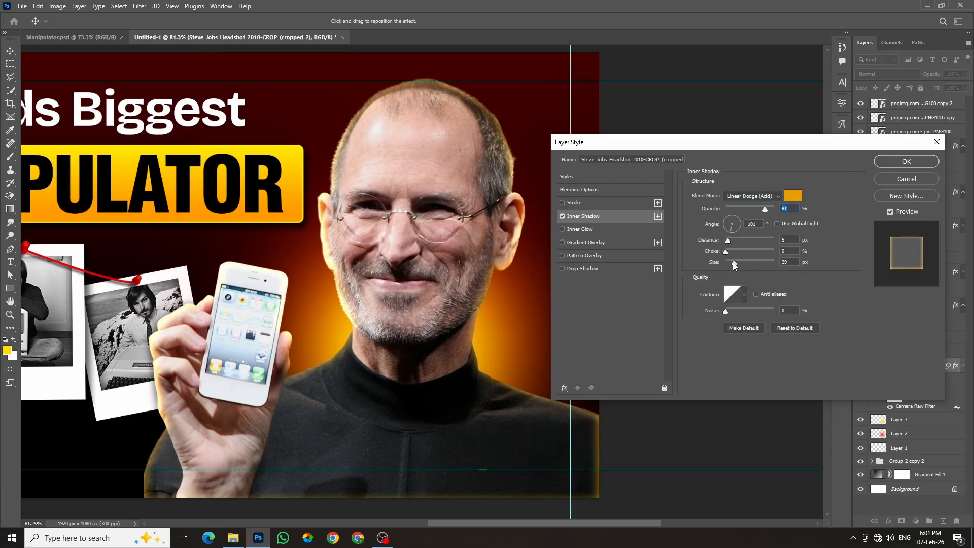
{"action": "left_click_drag", "start_coordinate": [734, 264], "coordinate": [733, 263]}
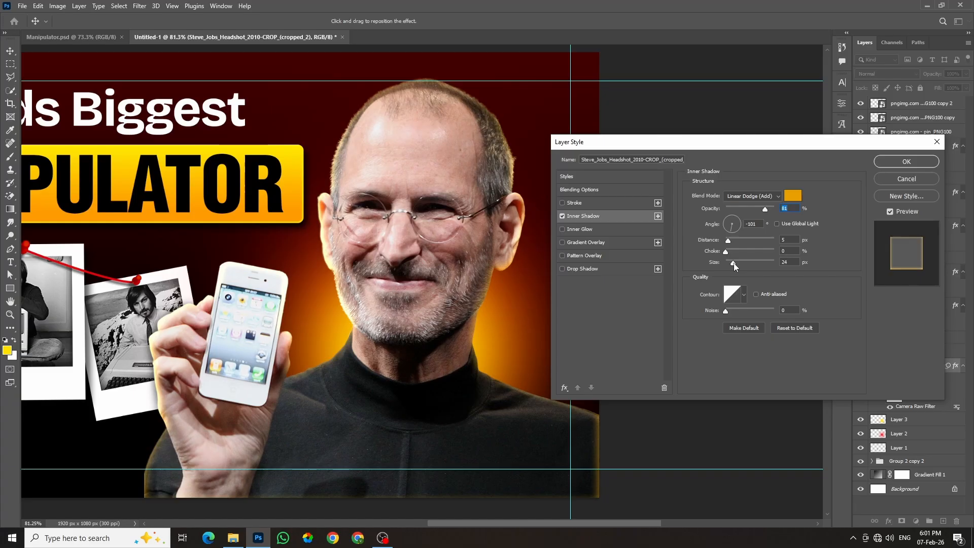
{"action": "left_click_drag", "start_coordinate": [446, 294], "coordinate": [450, 299]}
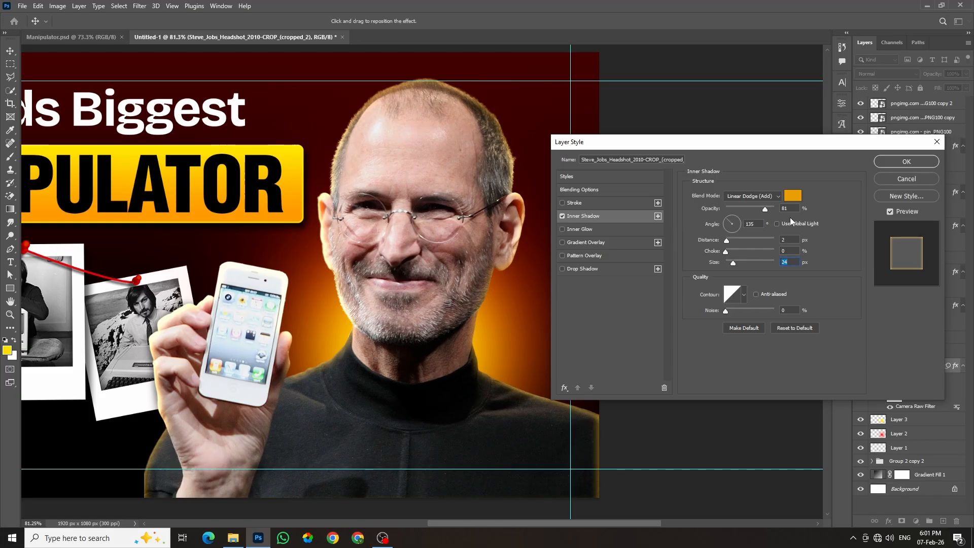
{"action": "left_click_drag", "start_coordinate": [766, 209], "coordinate": [769, 209]}
{"action": "left_click_drag", "start_coordinate": [768, 209], "coordinate": [768, 209]}
{"action": "left_click", "coordinate": [906, 162]}
Convert the portrait's inner shadow into its own clipped layer and add a layer mask to it
{"action": "key", "text": "ctrl+Tab"}
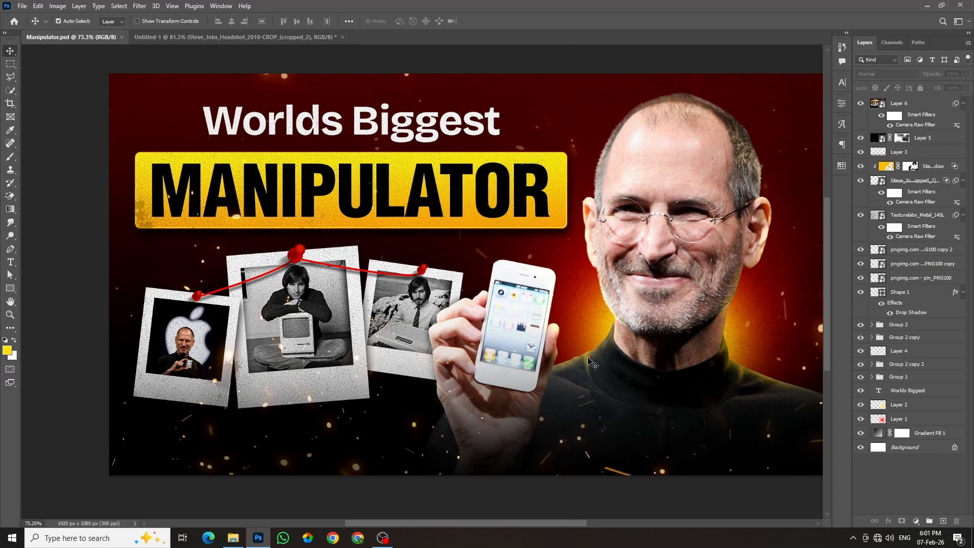
{"action": "key", "text": "ctrl+Tab"}
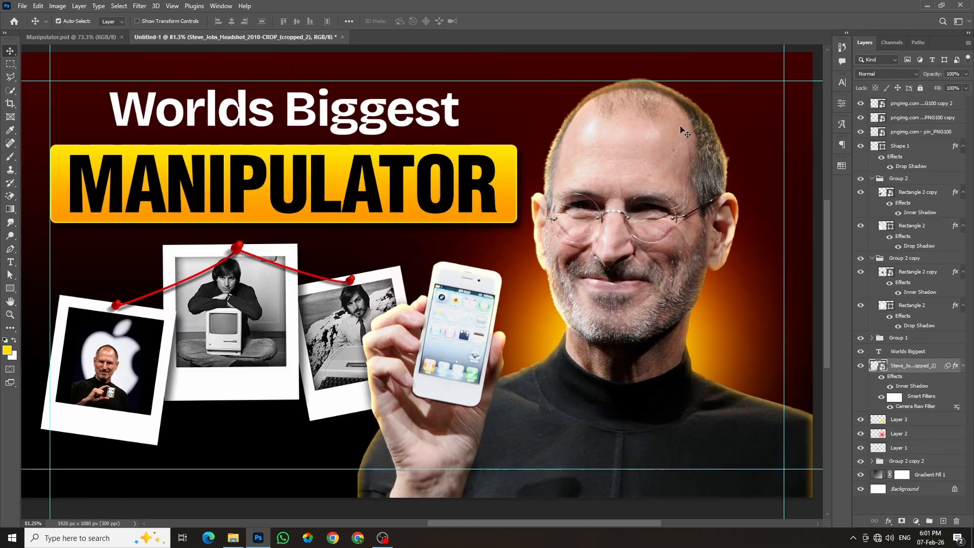
{"action": "right_click", "coordinate": [924, 390]}
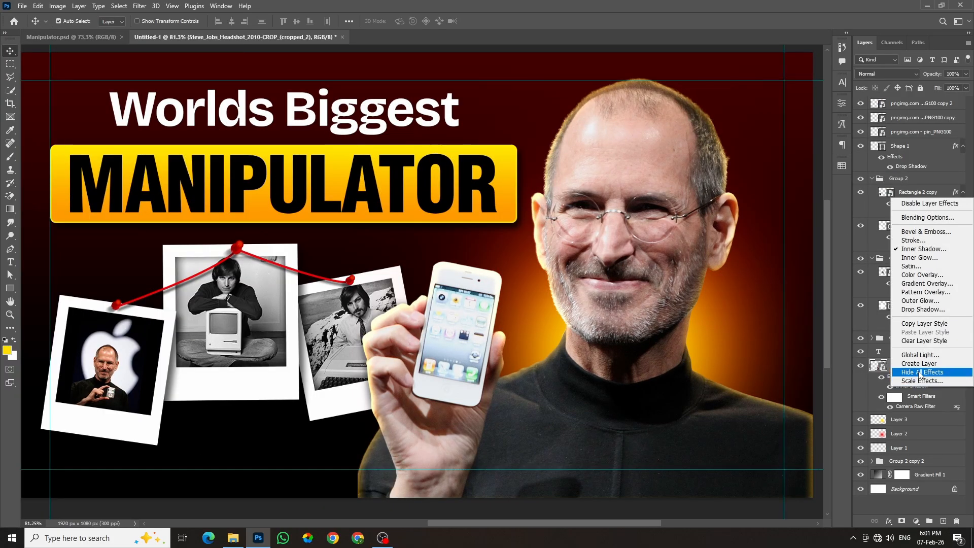
{"action": "left_click", "coordinate": [919, 365]}
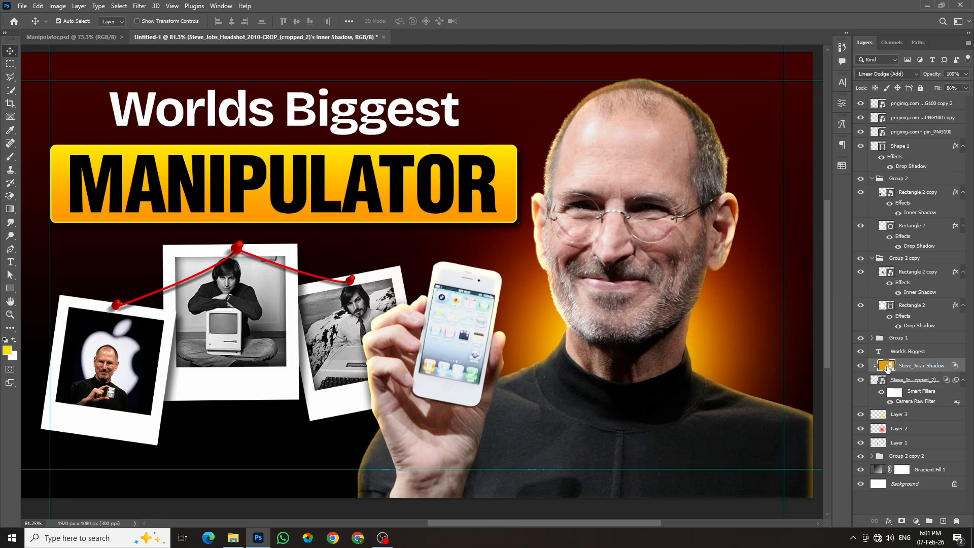
{"action": "left_click", "coordinate": [902, 521]}
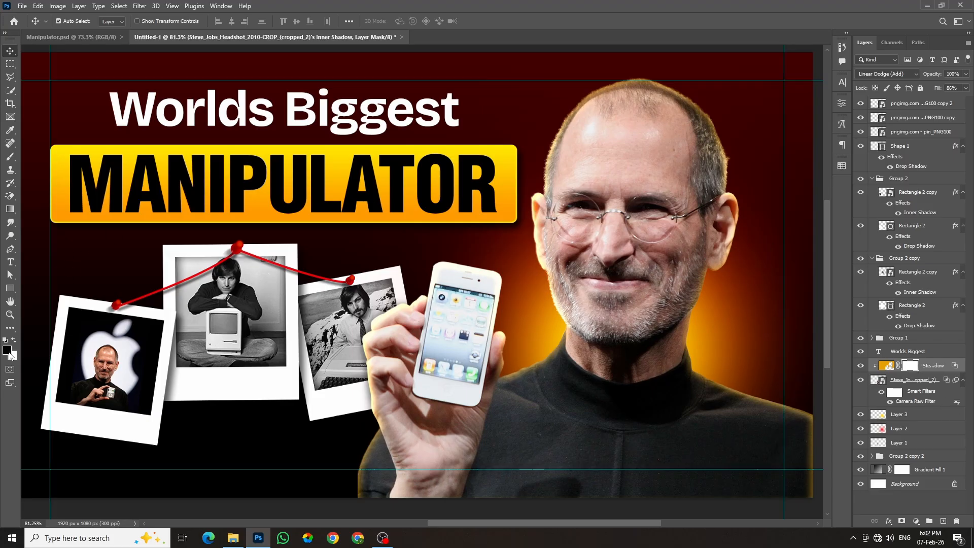
Using a 175 px black brush at 61% opacity and 67% flow, mask the orange rim light off the upper head
{"action": "left_click", "coordinate": [9, 158]}
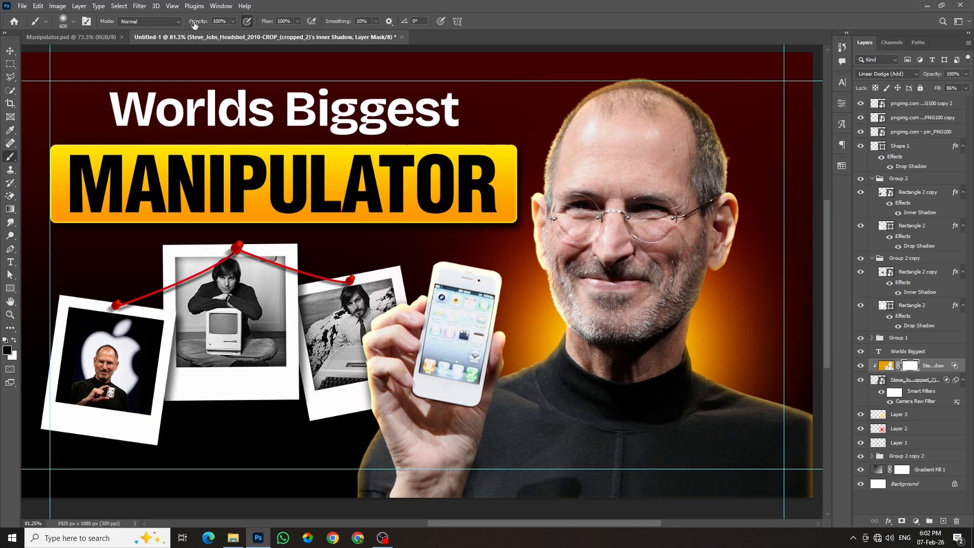
{"action": "left_click_drag", "start_coordinate": [195, 25], "coordinate": [177, 24]}
{"action": "left_click_drag", "start_coordinate": [268, 24], "coordinate": [252, 24]}
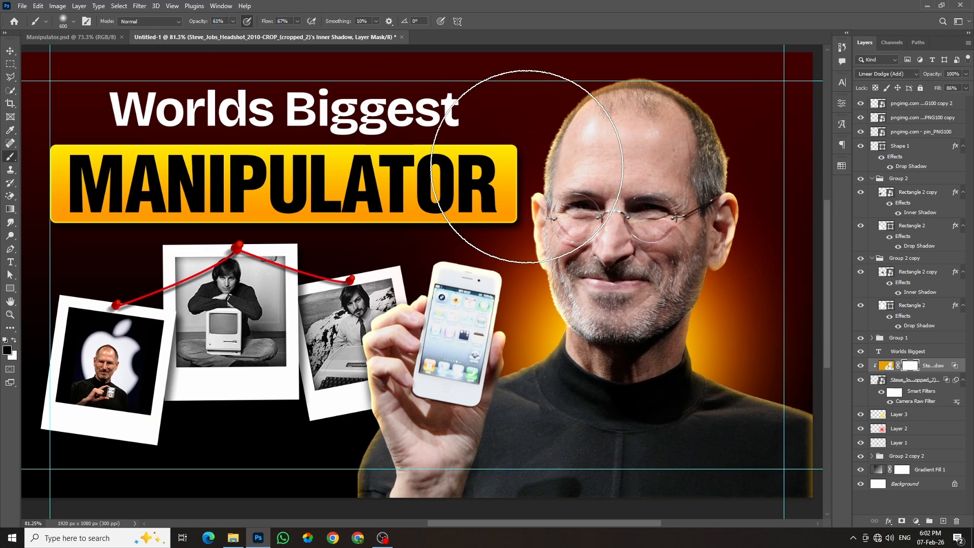
{"action": "key", "text": "bracketleft"}
{"action": "key", "text": "bracketleft"}
{"action": "key", "text": "bracketleft"}
{"action": "key", "text": "bracketleft"}
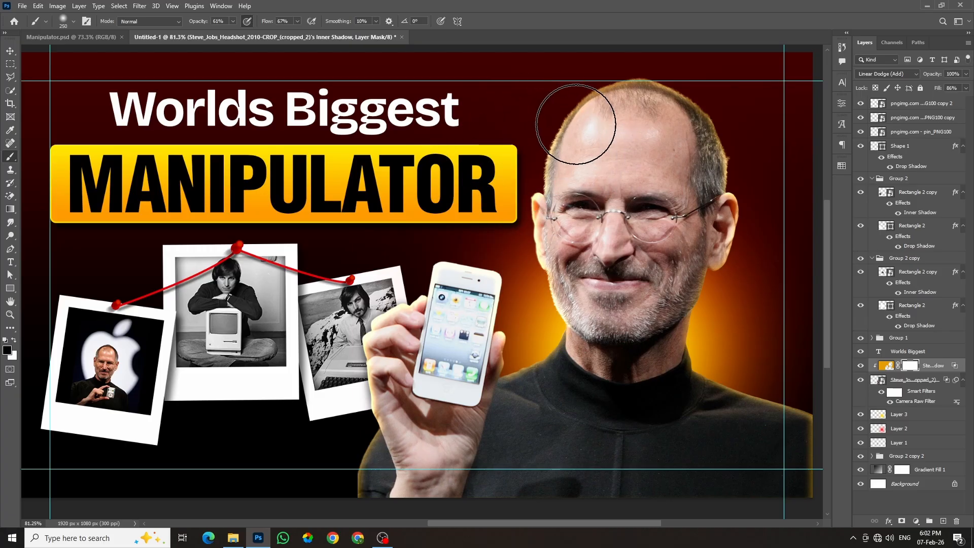
{"action": "key", "text": "bracketleft"}
{"action": "key", "text": "bracketleft"}
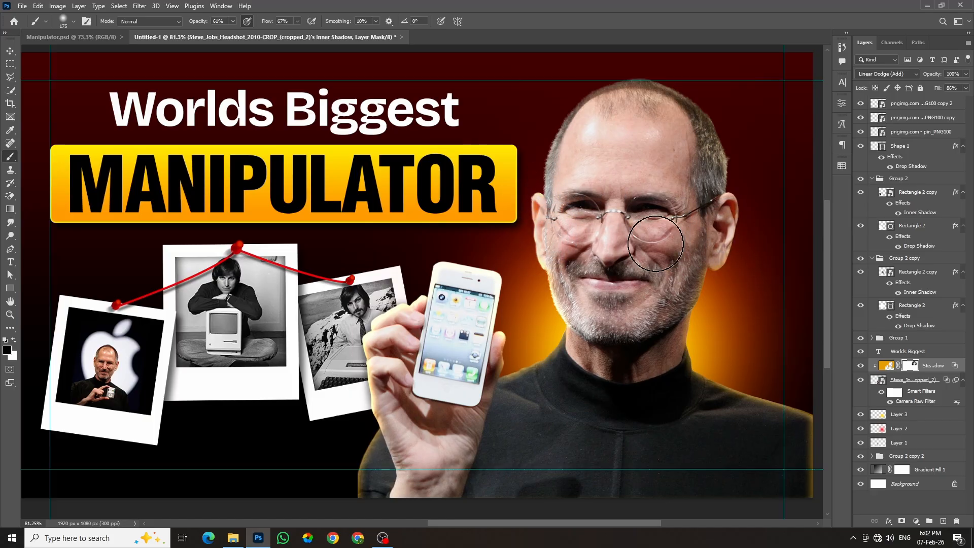
Mask the orange rim light off the phone, the raised hand and the lower outer edges of the body
{"action": "scroll", "coordinate": [499, 183], "scroll_direction": "down", "scroll_amount": 3}
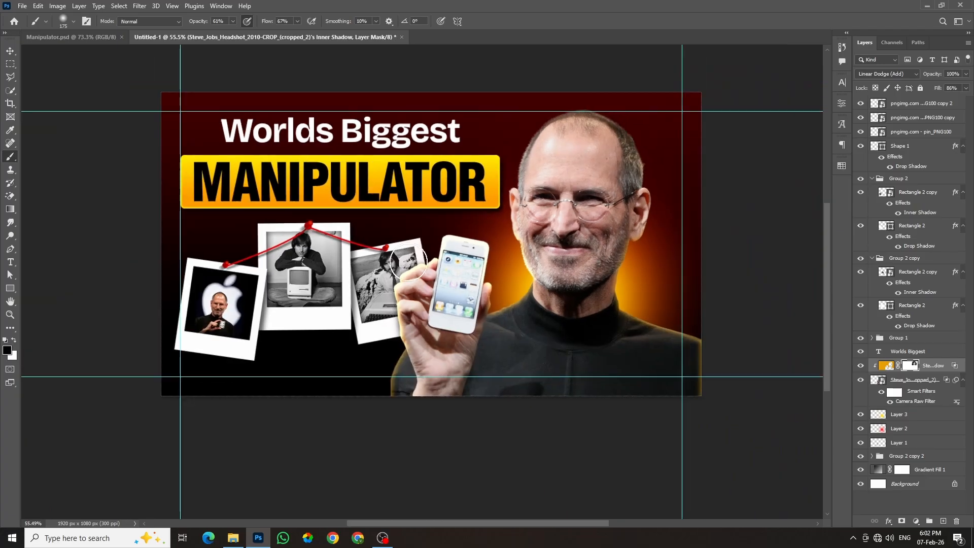
{"action": "mouse_move", "coordinate": [452, 232]}
{"action": "left_mouse_down"}
{"action": "mouse_move", "coordinate": [420, 268]}
{"action": "mouse_move", "coordinate": [409, 354]}
{"action": "mouse_move", "coordinate": [371, 411]}
{"action": "left_mouse_up"}
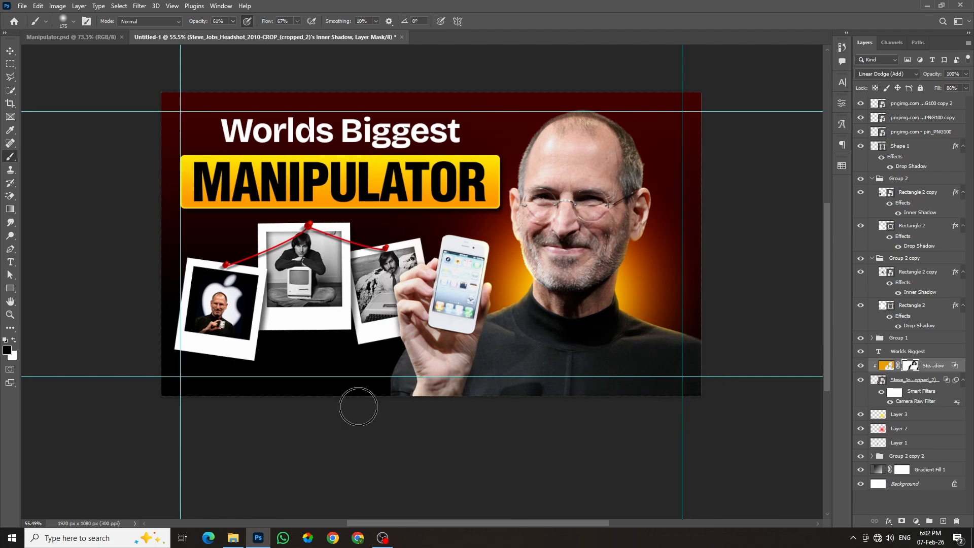
{"action": "scroll", "coordinate": [624, 336], "scroll_direction": "up", "scroll_amount": 4}
{"action": "scroll", "coordinate": [525, 381], "scroll_direction": "down", "scroll_amount": 5}
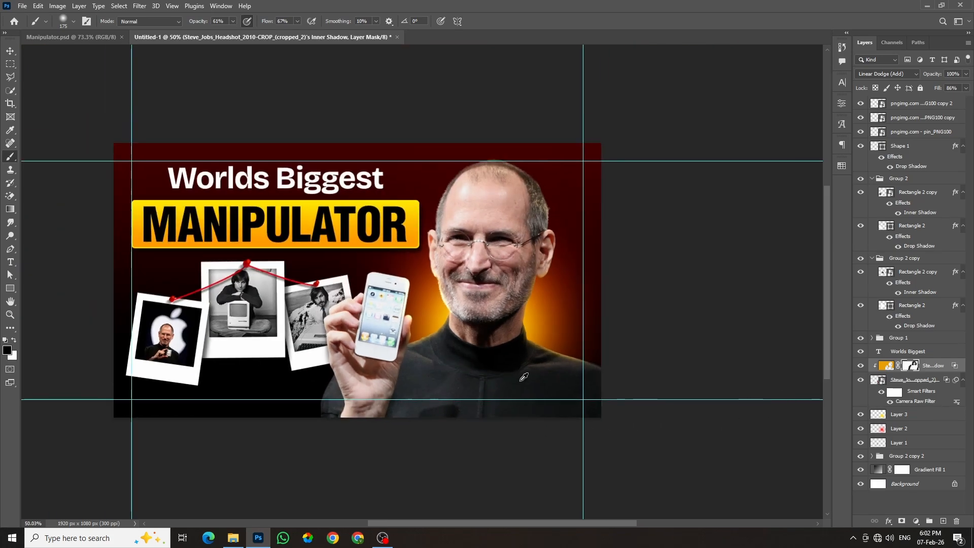
{"action": "scroll", "coordinate": [627, 382], "scroll_direction": "up", "scroll_amount": 3}
{"action": "scroll", "coordinate": [497, 360], "scroll_direction": "up", "scroll_amount": 1}
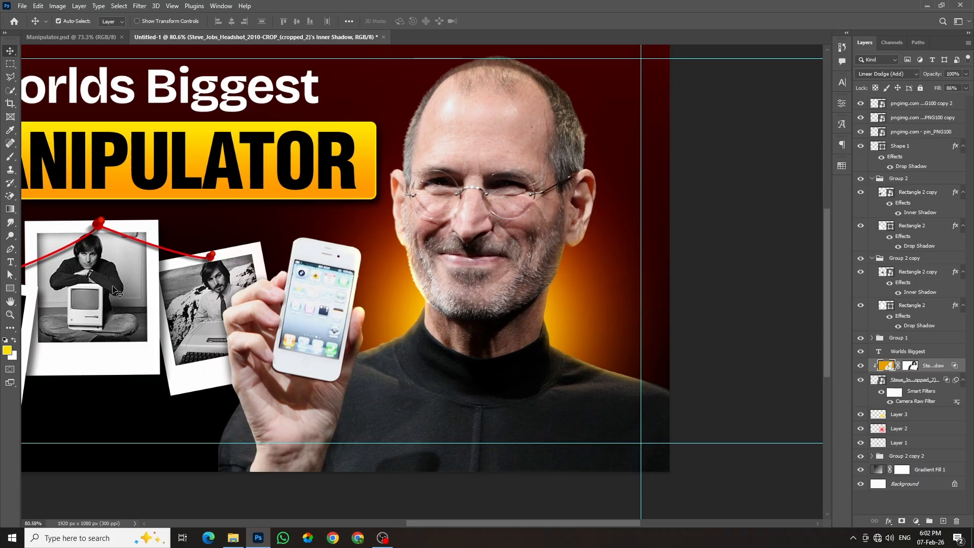
Set up the Smudge tool at 50% strength with a smaller brush on the portrait's orange rim-light layer
{"action": "key", "text": "v"}
{"action": "left_click", "coordinate": [886, 365]}
{"action": "left_click", "coordinate": [15, 225]}
{"action": "right_click", "coordinate": [15, 226]}
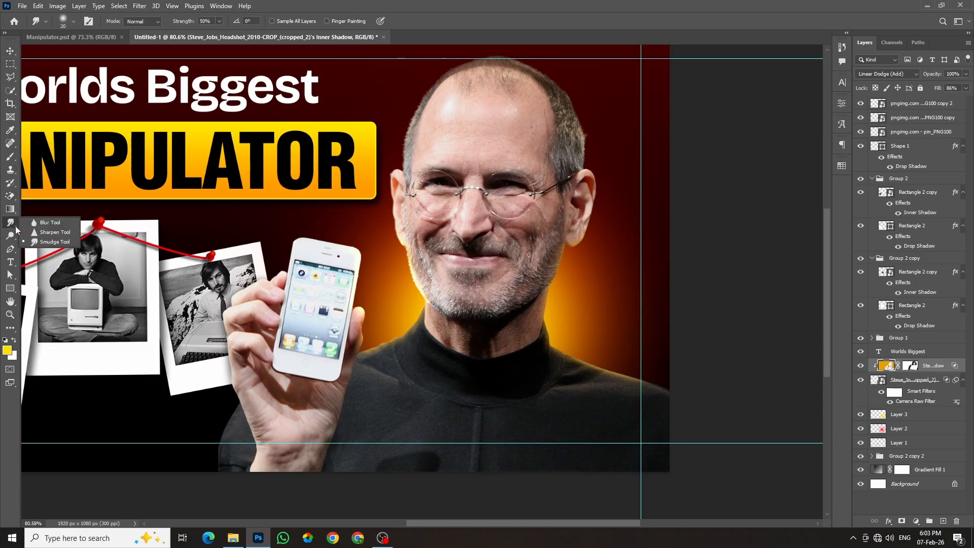
{"action": "left_click", "coordinate": [53, 242]}
{"action": "scroll", "coordinate": [365, 329], "scroll_direction": "up", "scroll_amount": 2}
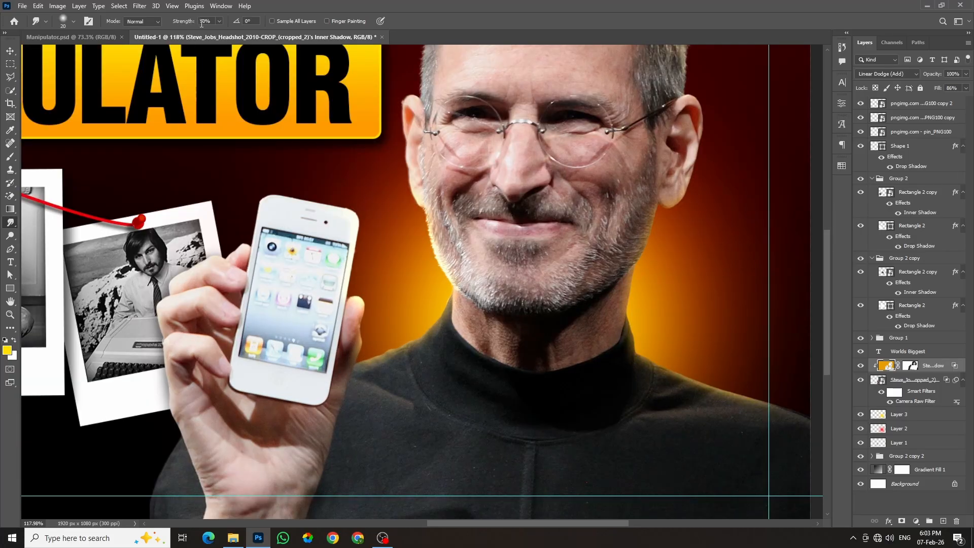
{"action": "left_click_drag", "start_coordinate": [201, 23], "coordinate": [468, 26]}
{"action": "key", "text": "Return"}
{"action": "scroll", "coordinate": [440, 324], "scroll_direction": "up", "scroll_amount": 3}
{"action": "key", "text": "["}
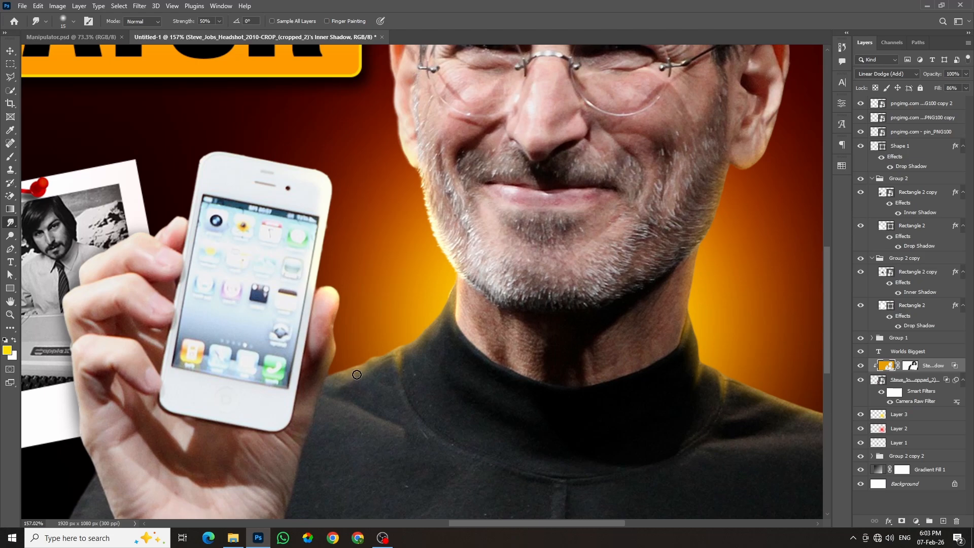
Examine the orange rim light along the portrait's beard, neck and shoulders
{"action": "scroll", "coordinate": [327, 406], "scroll_direction": "down", "scroll_amount": 2}
{"action": "scroll", "coordinate": [329, 405], "scroll_direction": "down", "scroll_amount": 7}
{"action": "scroll", "coordinate": [404, 409], "scroll_direction": "up", "scroll_amount": 6}
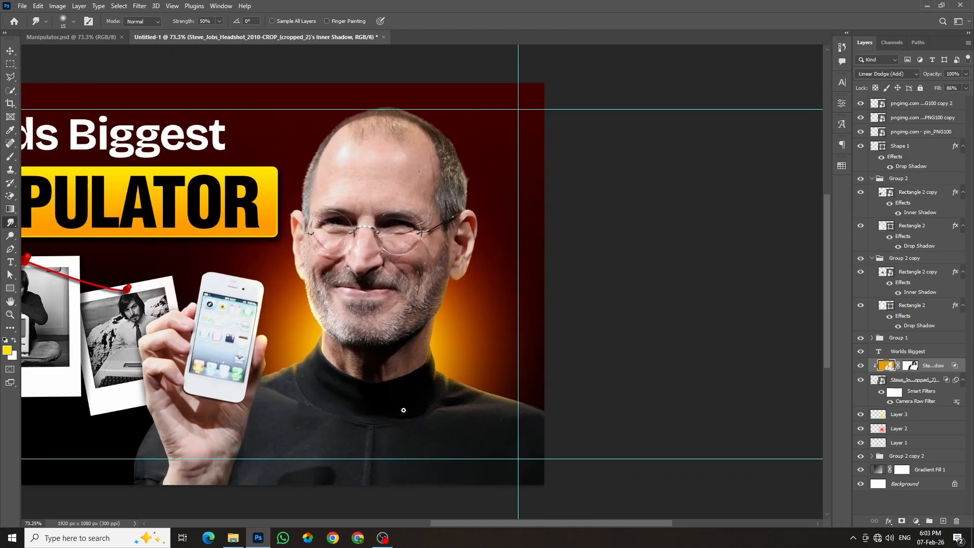
{"action": "scroll", "coordinate": [607, 427], "scroll_direction": "down", "scroll_amount": 4}
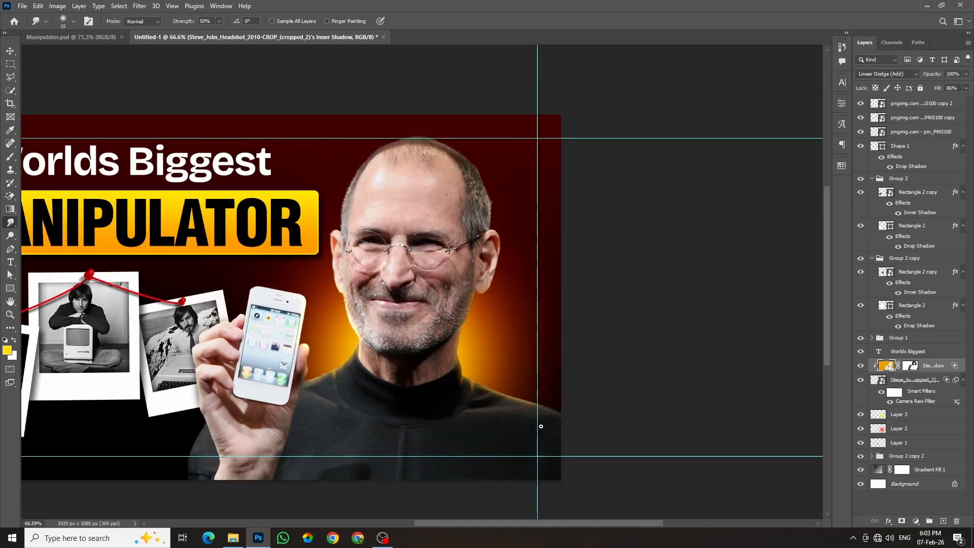
{"action": "scroll", "coordinate": [505, 360], "scroll_direction": "up", "scroll_amount": 6}
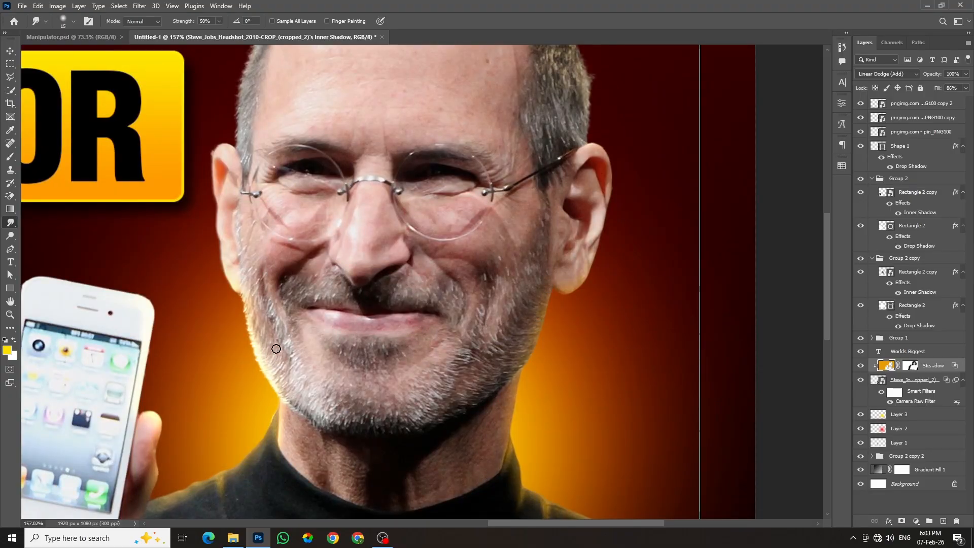
{"action": "scroll", "coordinate": [353, 433], "scroll_direction": "down", "scroll_amount": 5}
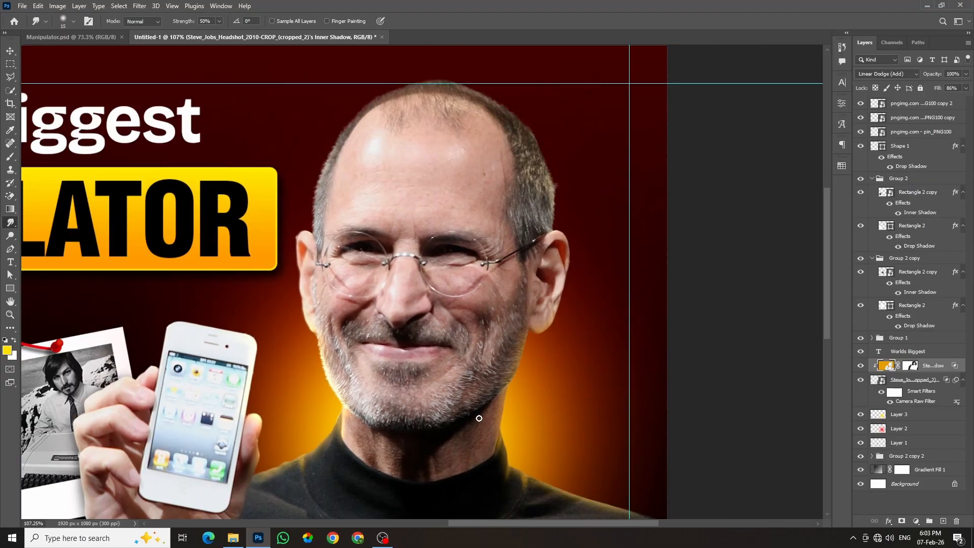
{"action": "scroll", "coordinate": [531, 385], "scroll_direction": "down", "scroll_amount": 4}
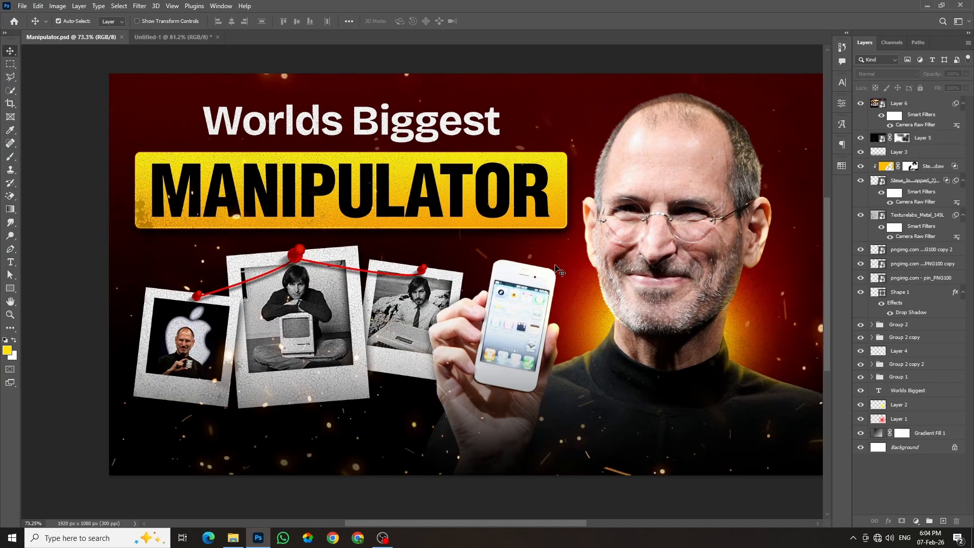
In Untitled-1, move the portrait together with its clipped rim-light layer to the top of the layer stack
{"action": "left_click", "coordinate": [196, 37]}
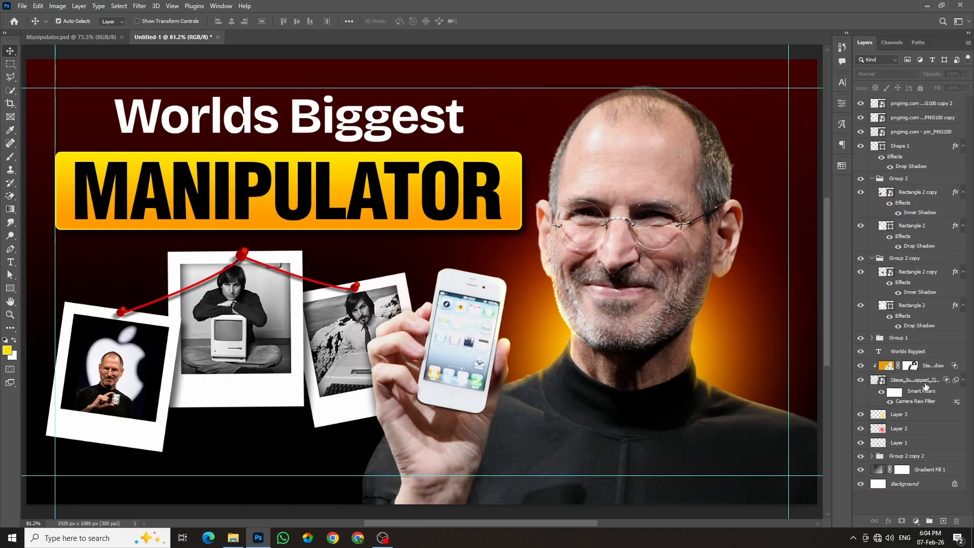
{"action": "left_click", "coordinate": [932, 381]}
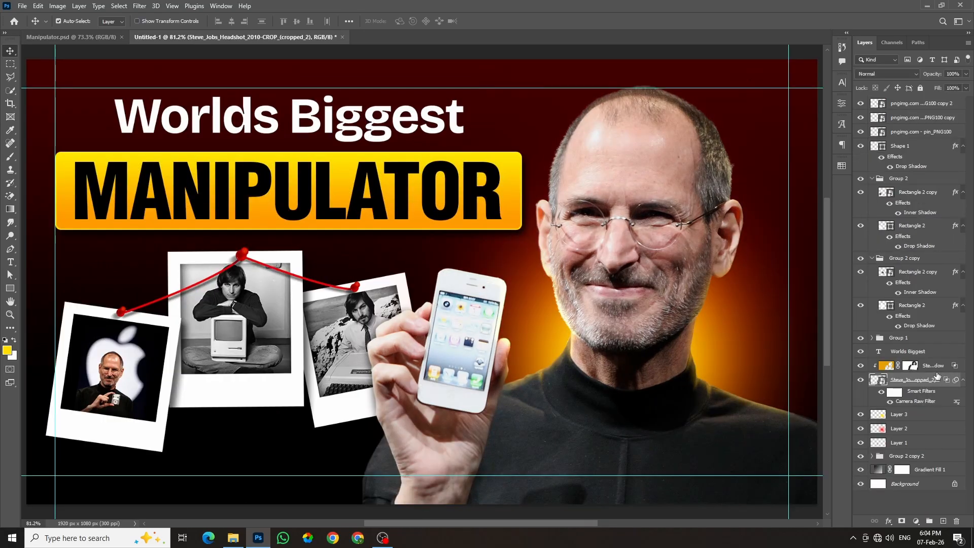
{"action": "left_click_drag", "start_coordinate": [944, 371], "coordinate": [926, 100]}
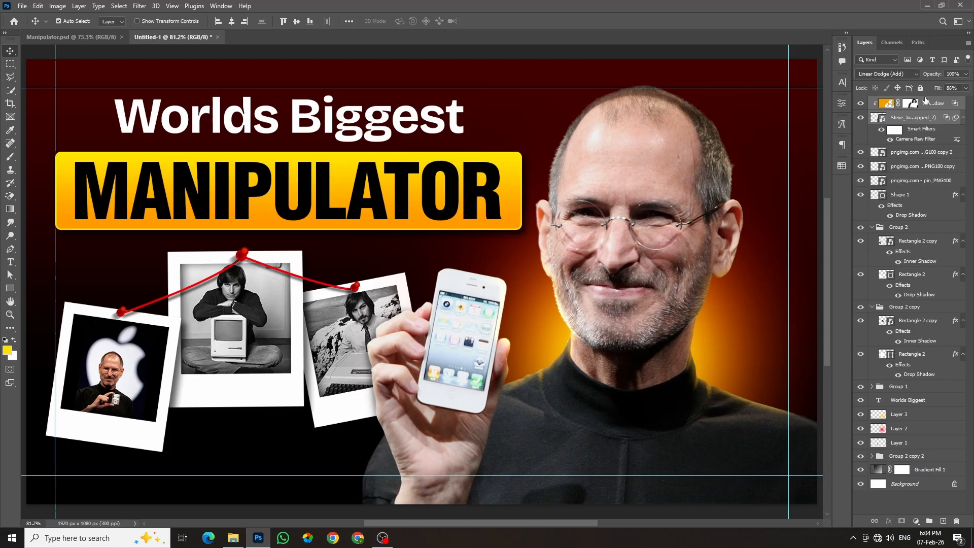
Place the Texturelabs_Metal_145L image from the B Roll folder just below the portrait, scaled to 12.98% so it covers the canvas
{"action": "left_click", "coordinate": [884, 152]}
{"action": "left_click", "coordinate": [232, 538]}
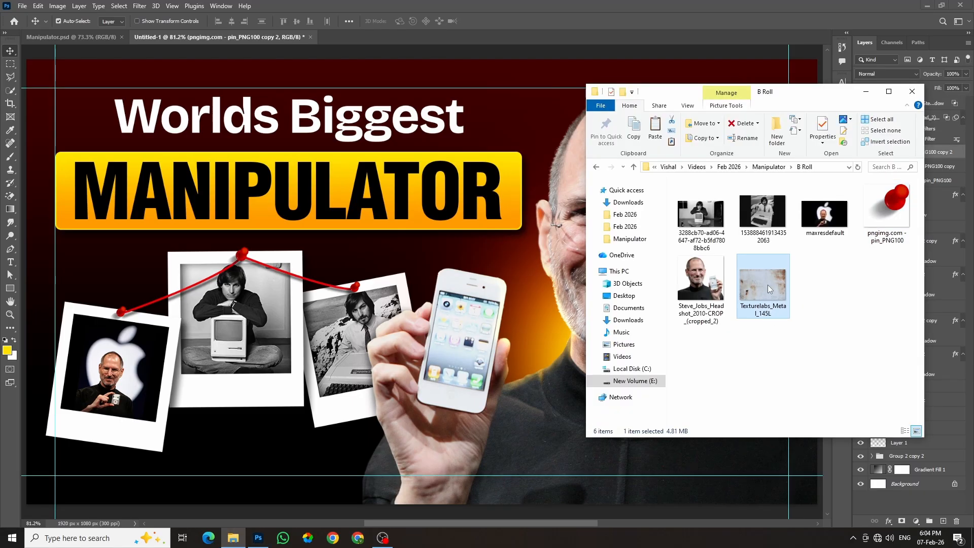
{"action": "left_click_drag", "start_coordinate": [768, 284], "coordinate": [324, 238]}
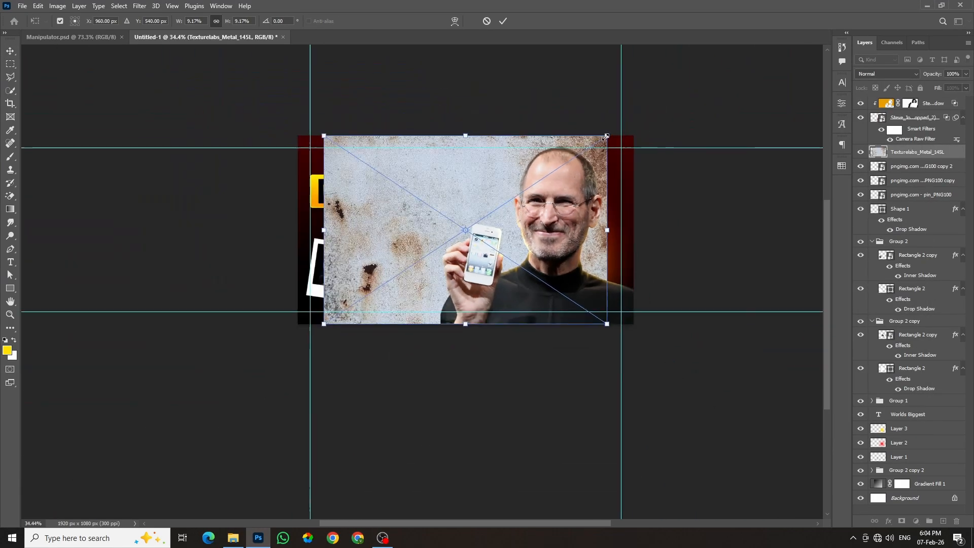
{"action": "left_click_drag", "start_coordinate": [606, 135], "coordinate": [693, 121]}
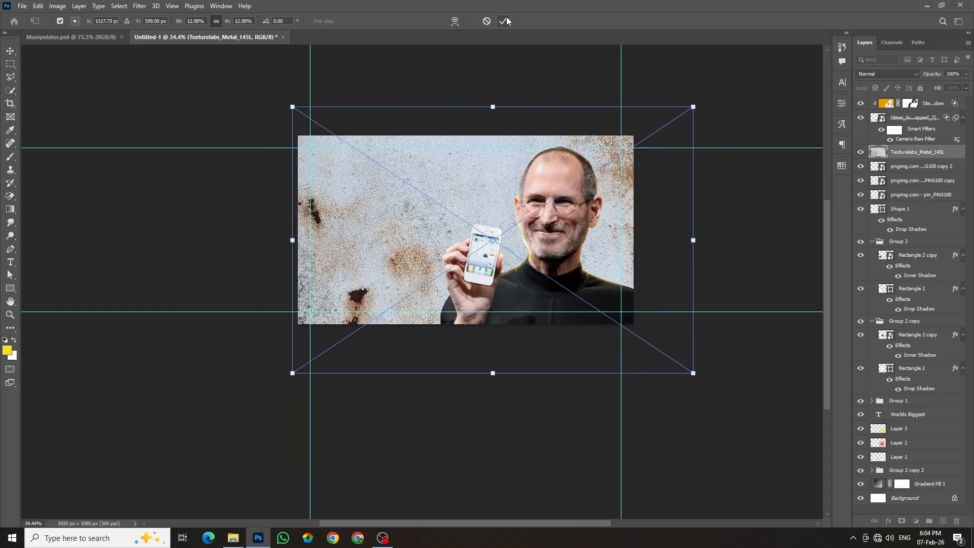
{"action": "left_click", "coordinate": [505, 21]}
{"action": "scroll", "coordinate": [707, 261], "scroll_direction": "up", "scroll_amount": 1}
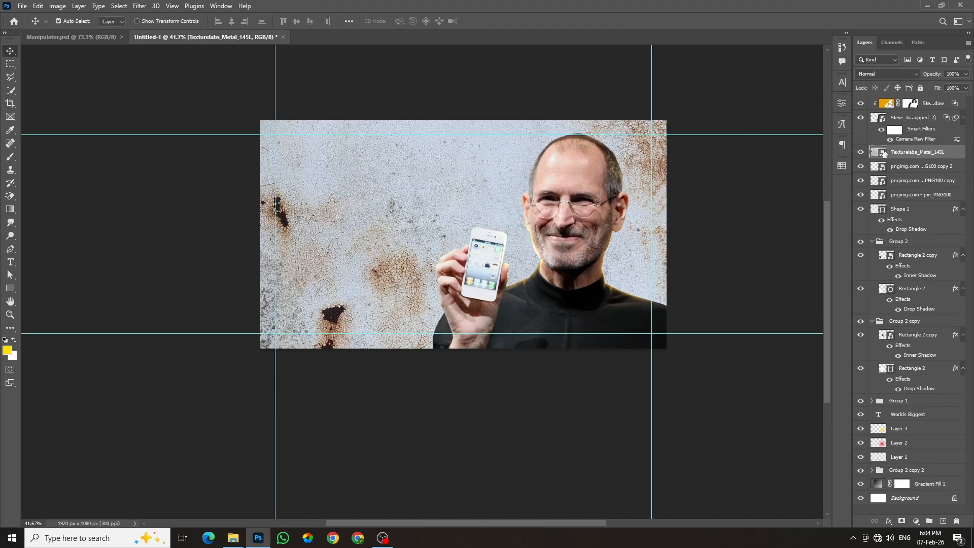
Apply a Camera Raw filter to the metal texture with saturation -100 and sharpening 64
{"action": "left_click", "coordinate": [140, 6]}
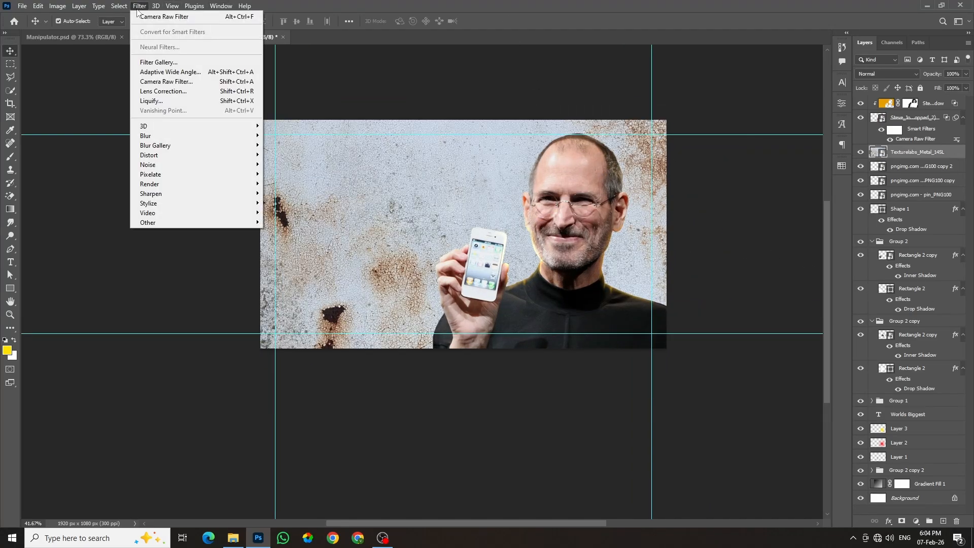
{"action": "left_click", "coordinate": [151, 81]}
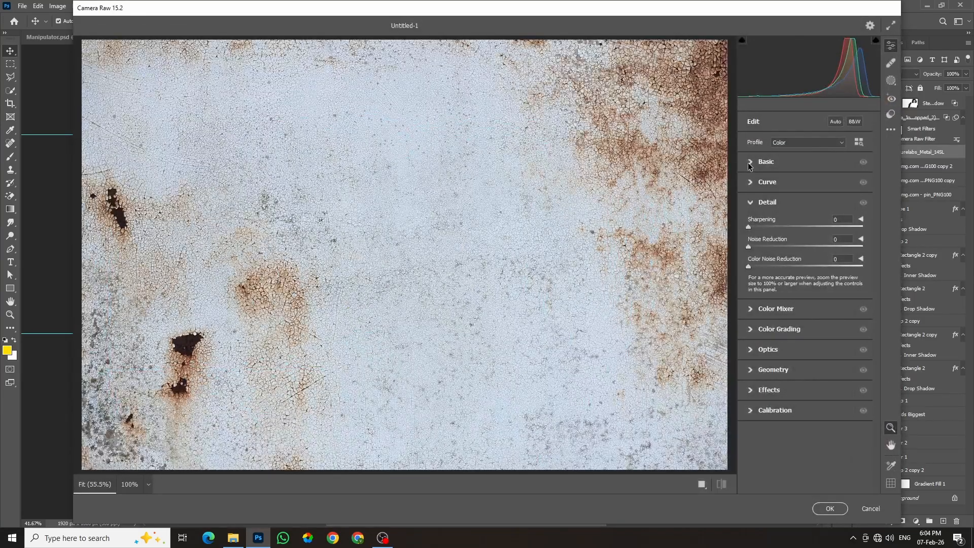
{"action": "left_click", "coordinate": [749, 163]}
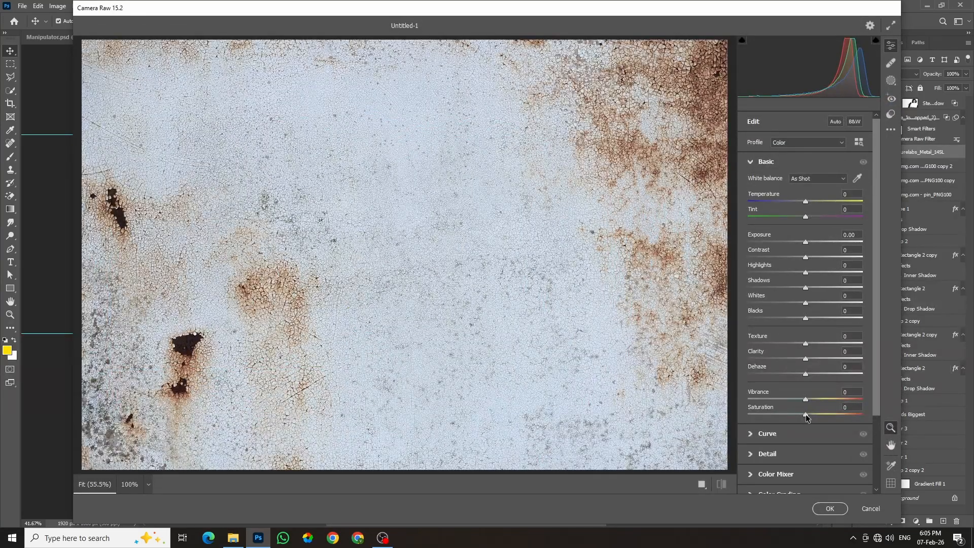
{"action": "left_click_drag", "start_coordinate": [776, 424], "coordinate": [730, 425]}
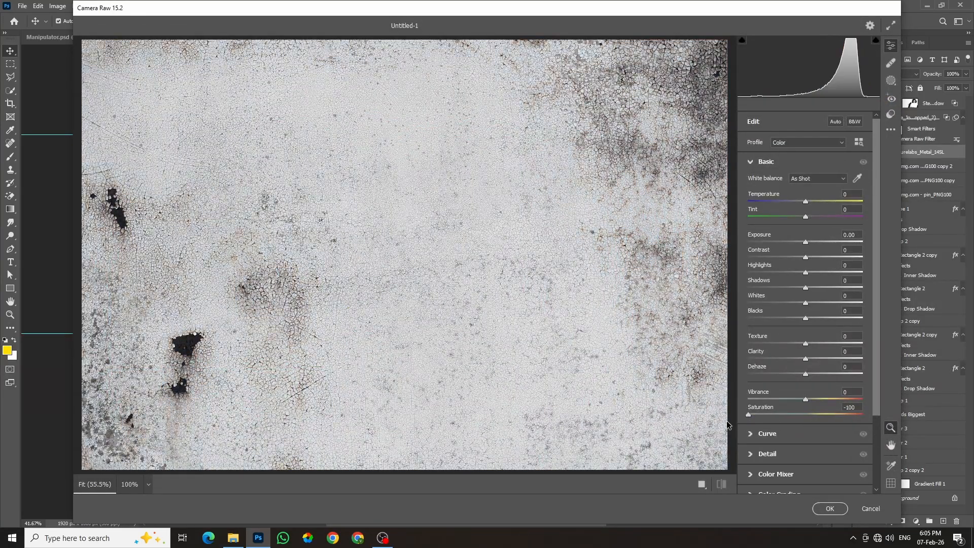
{"action": "left_click", "coordinate": [752, 455]}
{"action": "left_click_drag", "start_coordinate": [759, 218], "coordinate": [790, 223]}
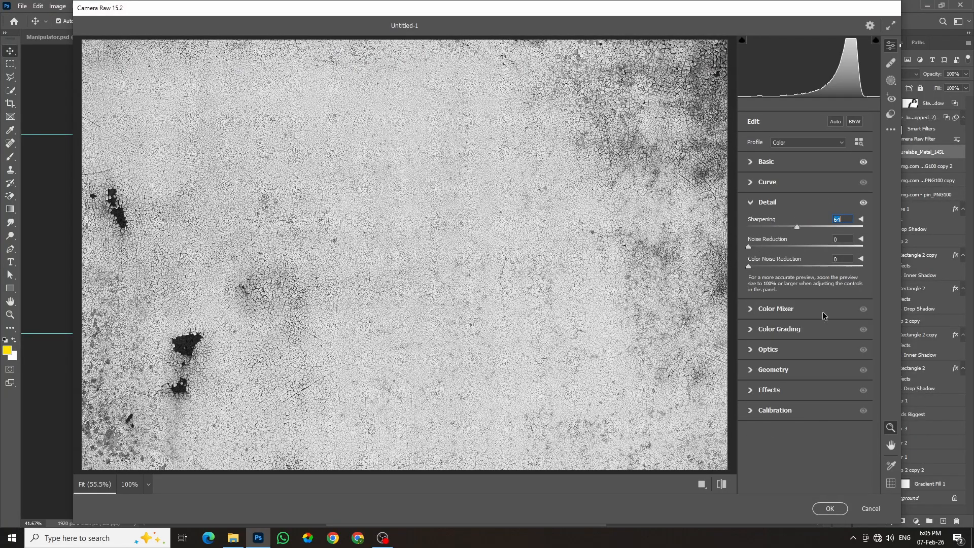
{"action": "left_click", "coordinate": [830, 508]}
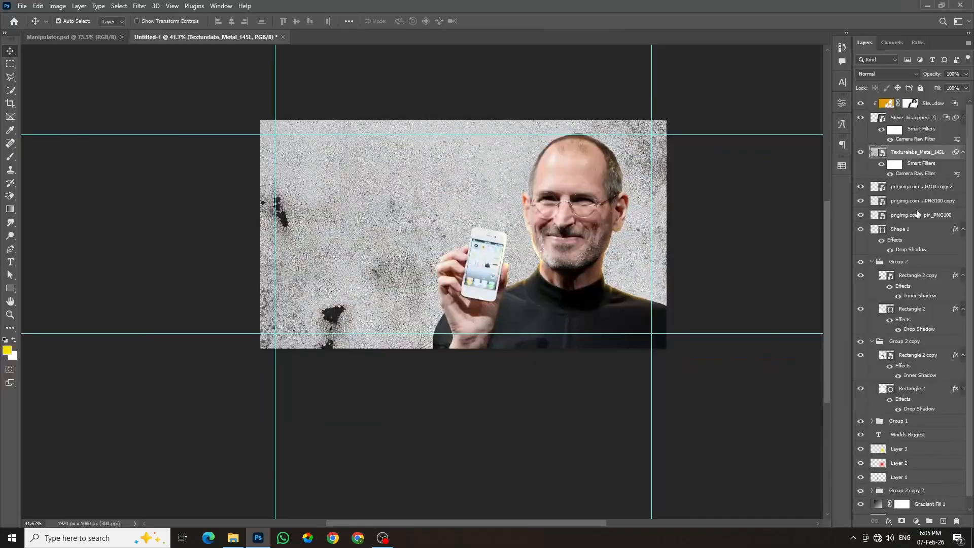
Blend the metal texture with Multiply and lower its opacity so the cracks look subtle
{"action": "left_click", "coordinate": [897, 75]}
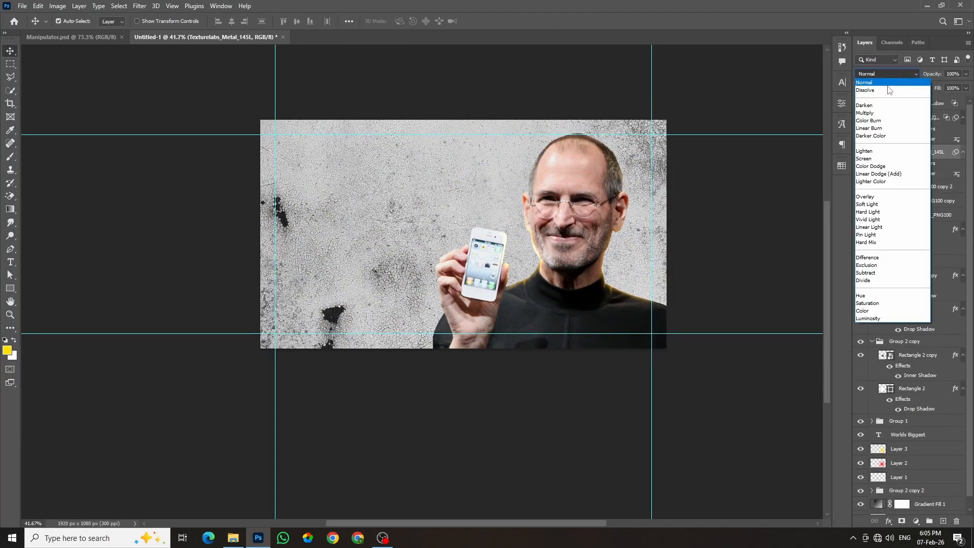
{"action": "left_click", "coordinate": [878, 112]}
{"action": "scroll", "coordinate": [282, 368], "scroll_direction": "up", "scroll_amount": 4}
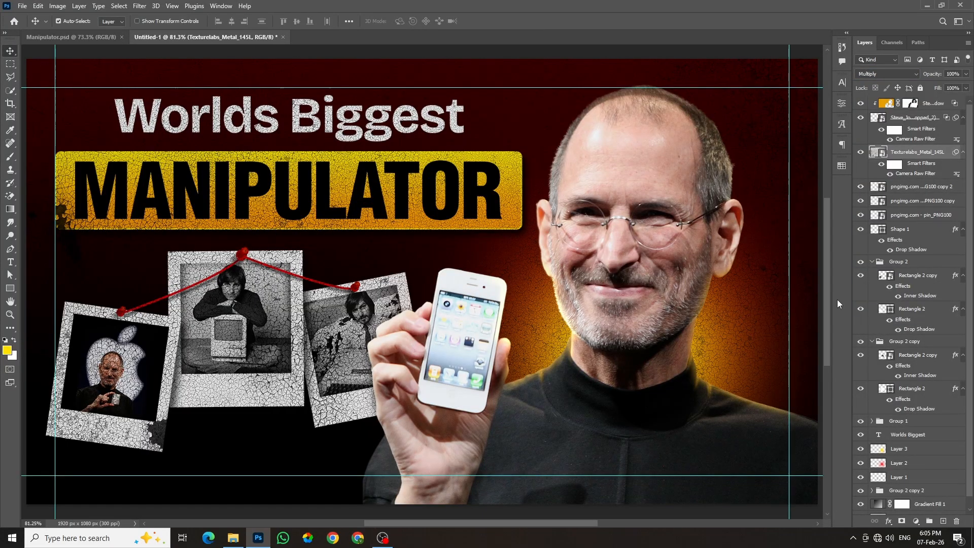
{"action": "left_click_drag", "start_coordinate": [932, 74], "coordinate": [907, 82]}
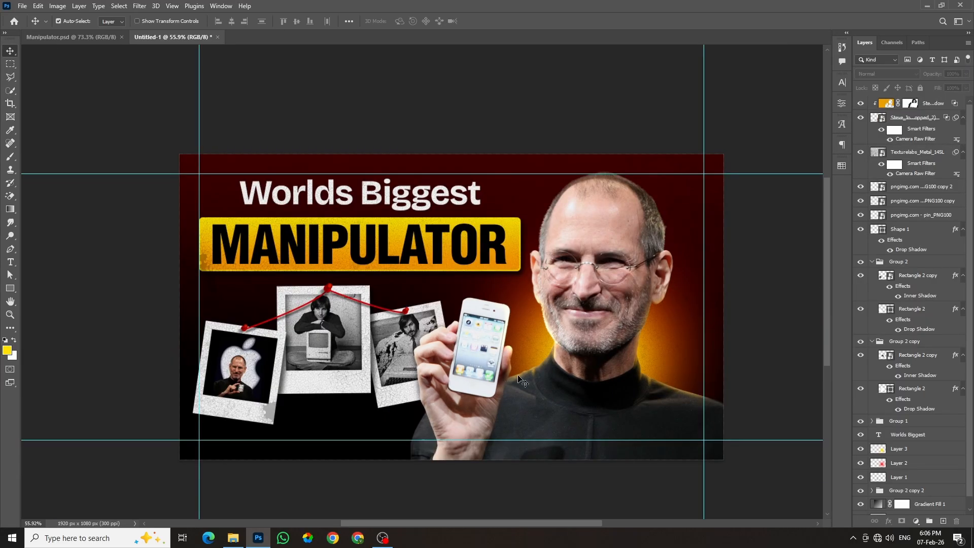
Add a layer above the rim light and paint a soft black band across the canvas's lower edge with a 250 px brush at 100% opacity and flow
{"action": "left_click", "coordinate": [519, 377]}
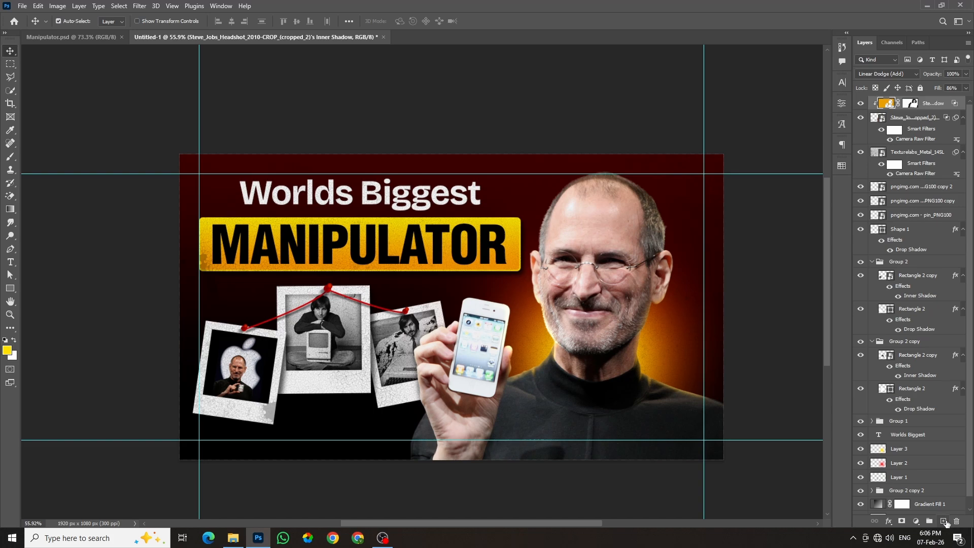
{"action": "left_click", "coordinate": [944, 521]}
{"action": "key", "text": "d"}
{"action": "key", "text": "b"}
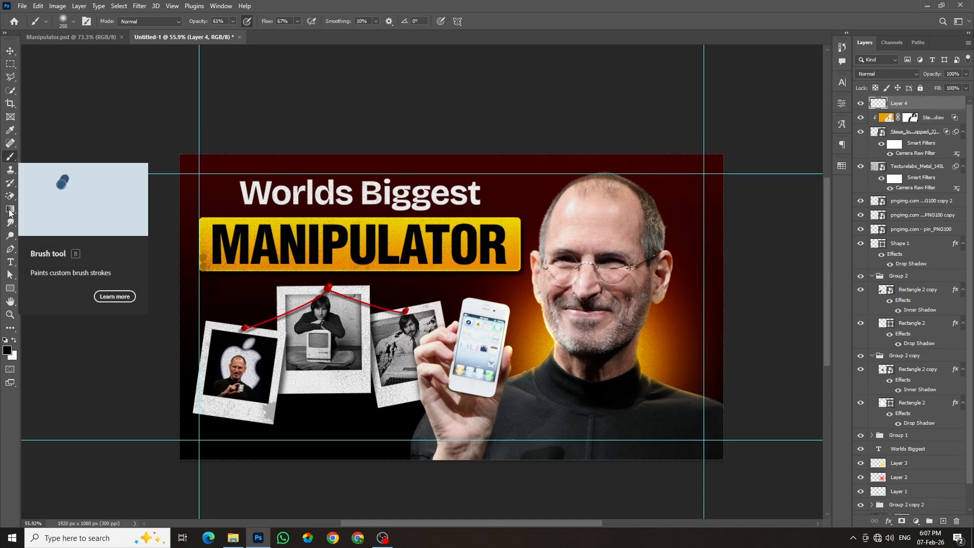
{"action": "left_click", "coordinate": [9, 349]}
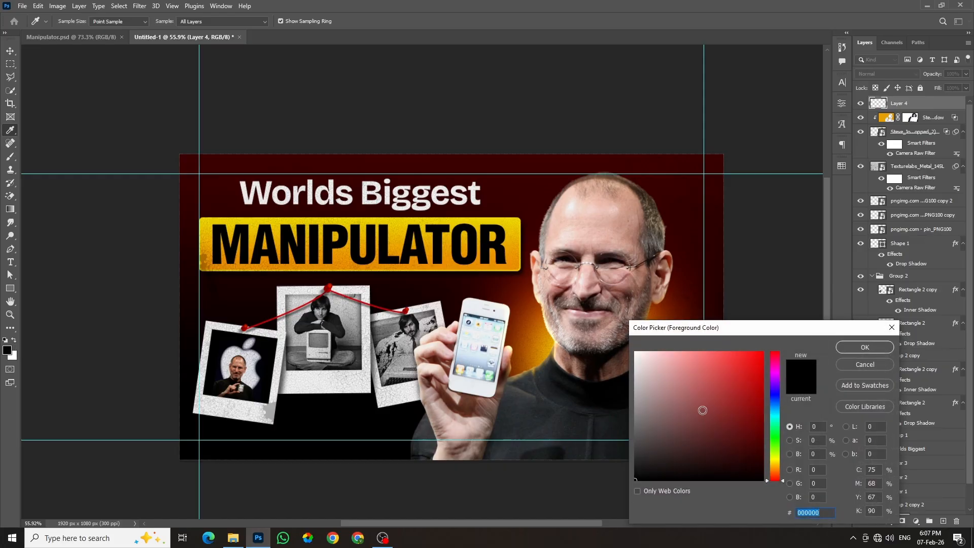
{"action": "left_click", "coordinate": [864, 364]}
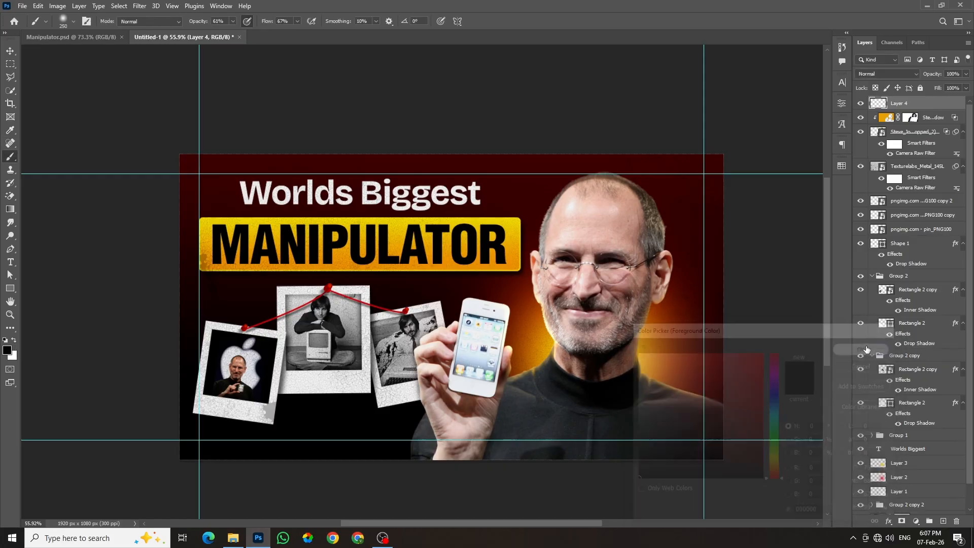
{"action": "left_click", "coordinate": [163, 22]}
{"action": "left_click", "coordinate": [162, 23]}
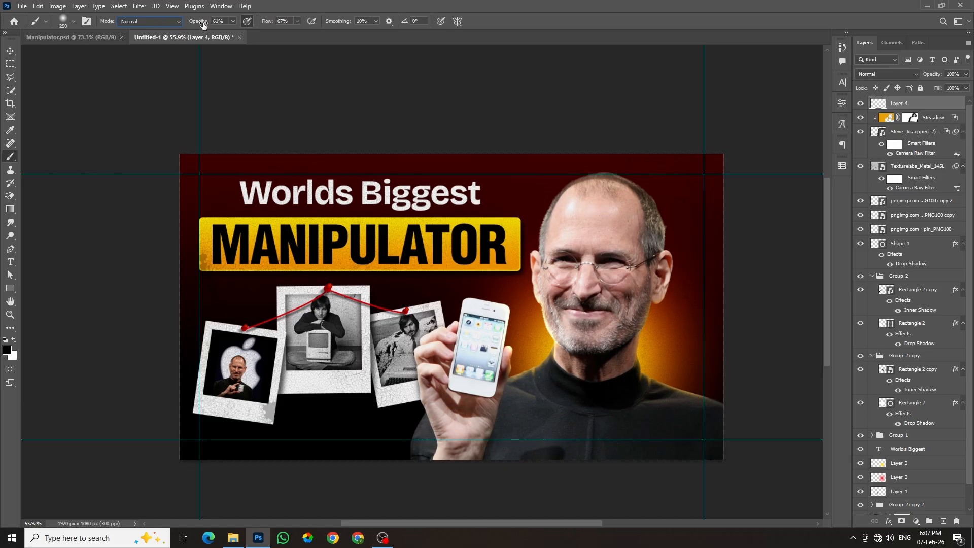
{"action": "mouse_move", "coordinate": [200, 23]}
{"action": "left_mouse_down"}
{"action": "mouse_move", "coordinate": [290, 21]}
{"action": "mouse_move", "coordinate": [891, 141]}
{"action": "left_mouse_up"}
{"action": "mouse_move", "coordinate": [139, 453]}
{"action": "left_mouse_down"}
{"action": "mouse_move", "coordinate": [620, 434]}
{"action": "mouse_move", "coordinate": [771, 453]}
{"action": "left_mouse_up"}
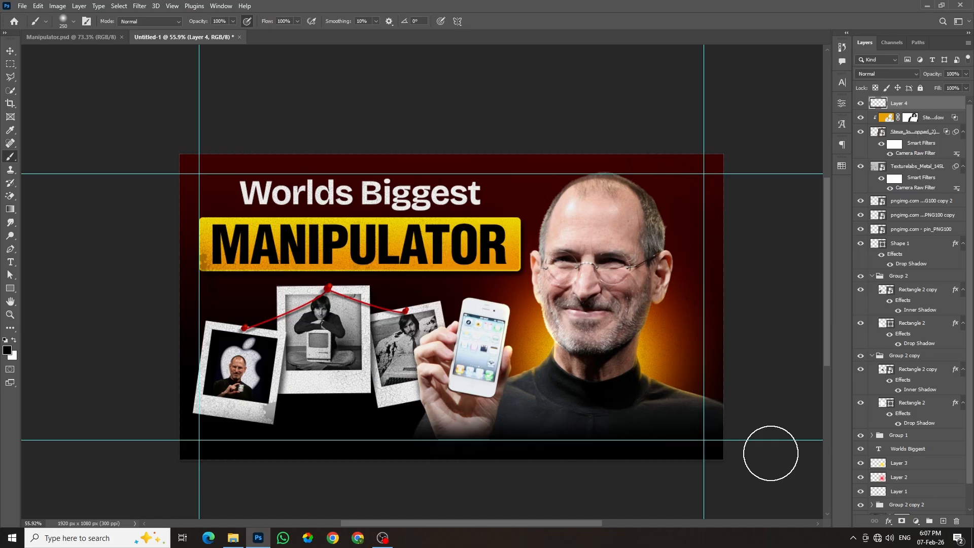
Stretch the black band vertically to 249.12% height so it fades up over the raised hand and lower torso
{"action": "left_click", "coordinate": [11, 51]}
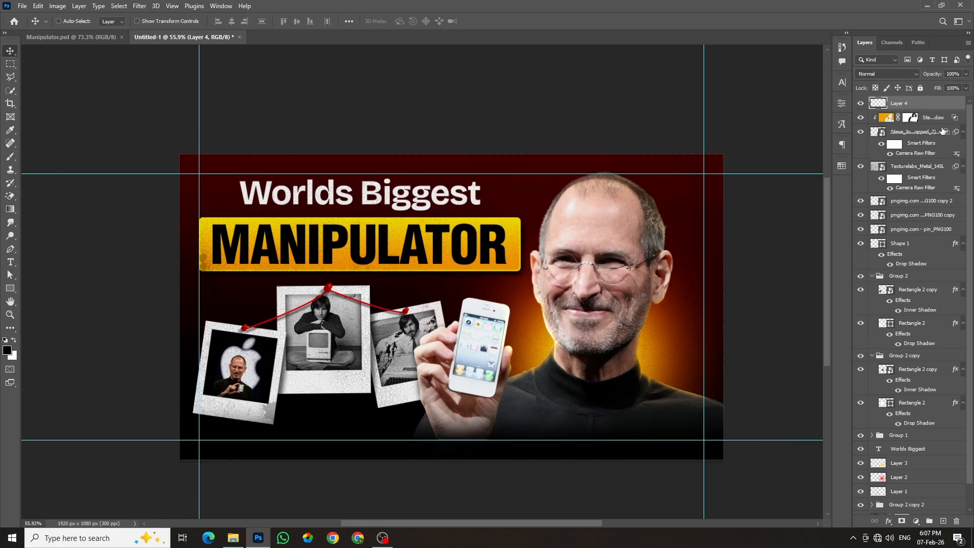
{"action": "key", "text": "ctrl+t"}
{"action": "left_click_drag", "start_coordinate": [456, 397], "coordinate": [486, 382]}
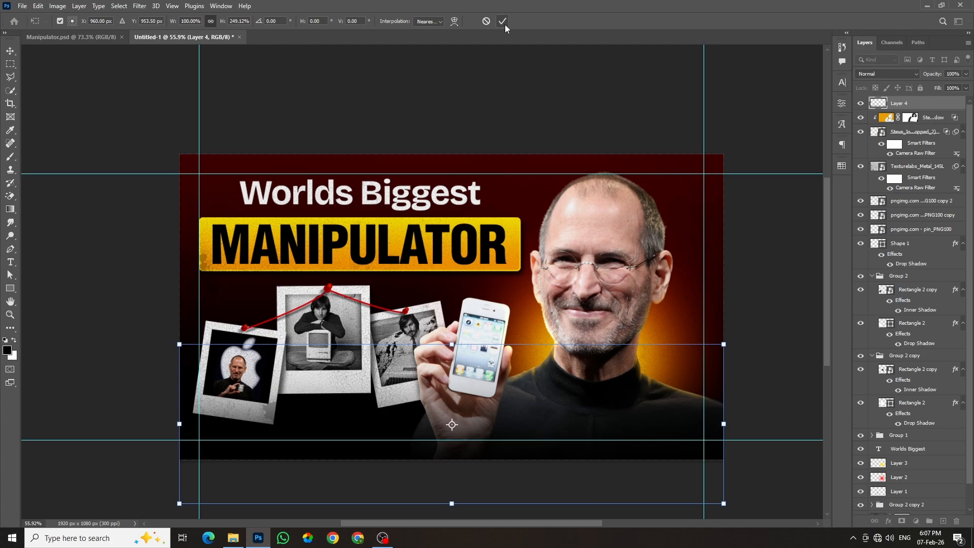
{"action": "left_click", "coordinate": [503, 21]}
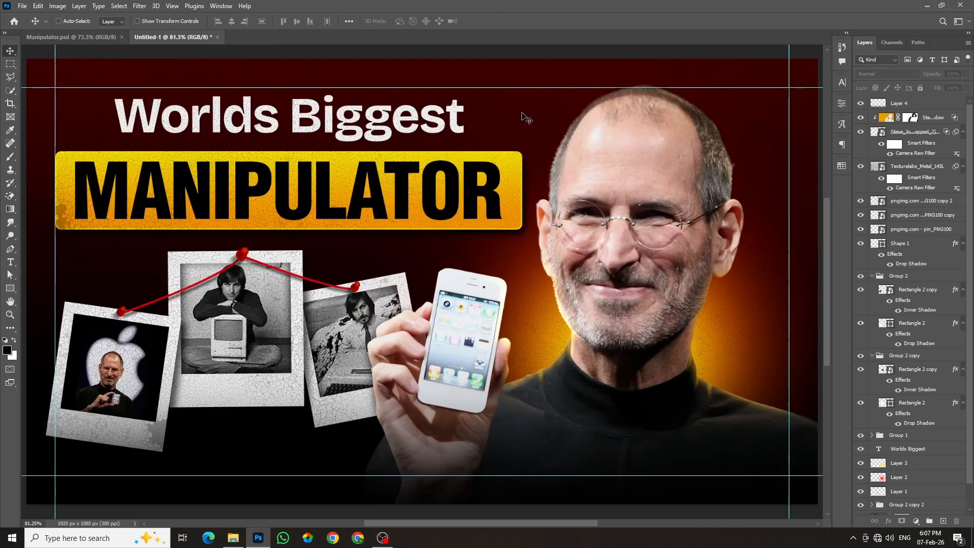
Place the "Layer 5" sparks image from the B Roll folder in File Explorer above all layers and enlarge it to 72.74%
{"action": "key", "text": "ctrl+Tab"}
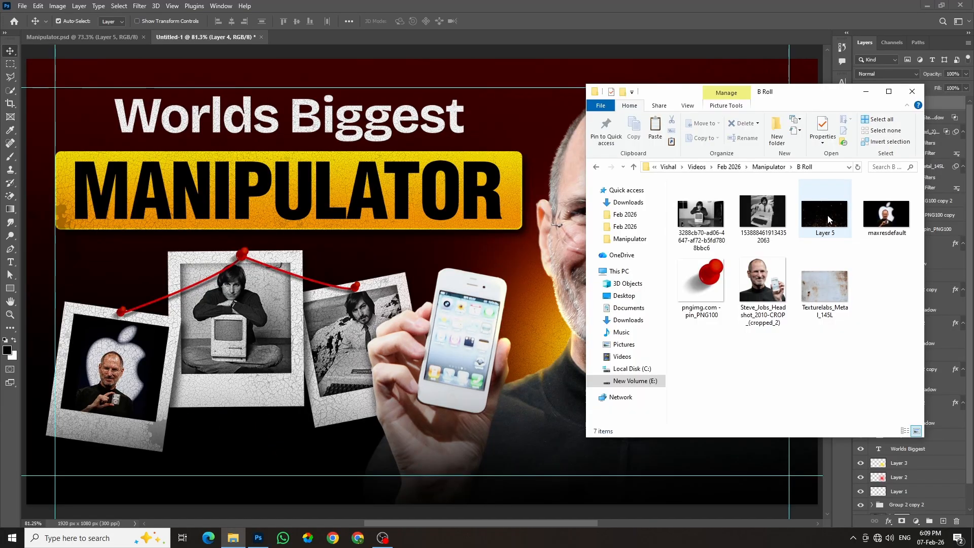
{"action": "left_click", "coordinate": [827, 215]}
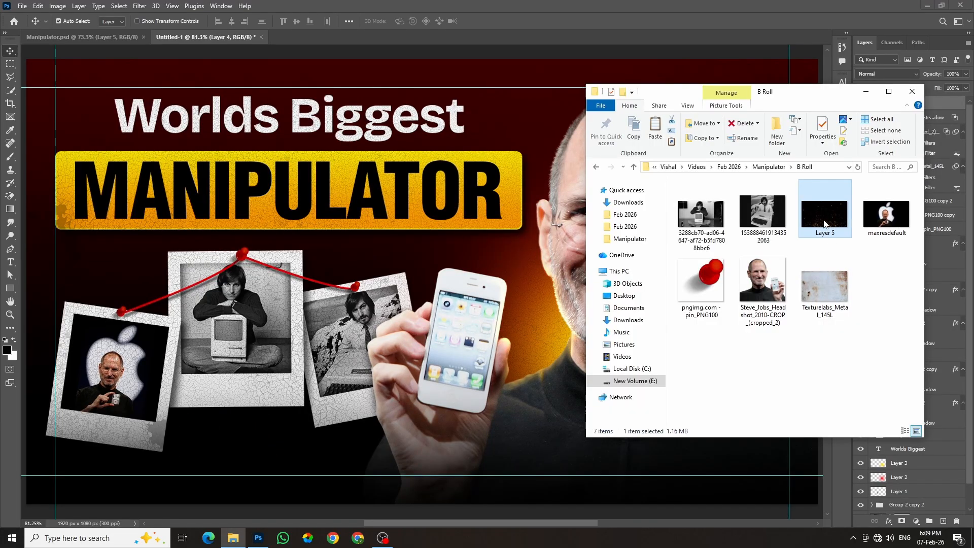
{"action": "left_click_drag", "start_coordinate": [825, 224], "coordinate": [388, 223]}
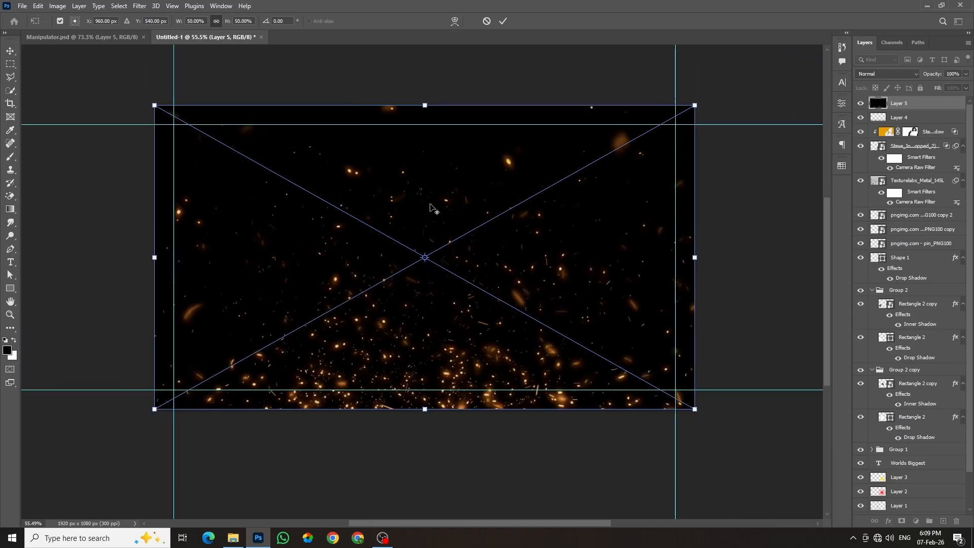
{"action": "scroll", "coordinate": [430, 207], "scroll_direction": "down", "scroll_amount": 2}
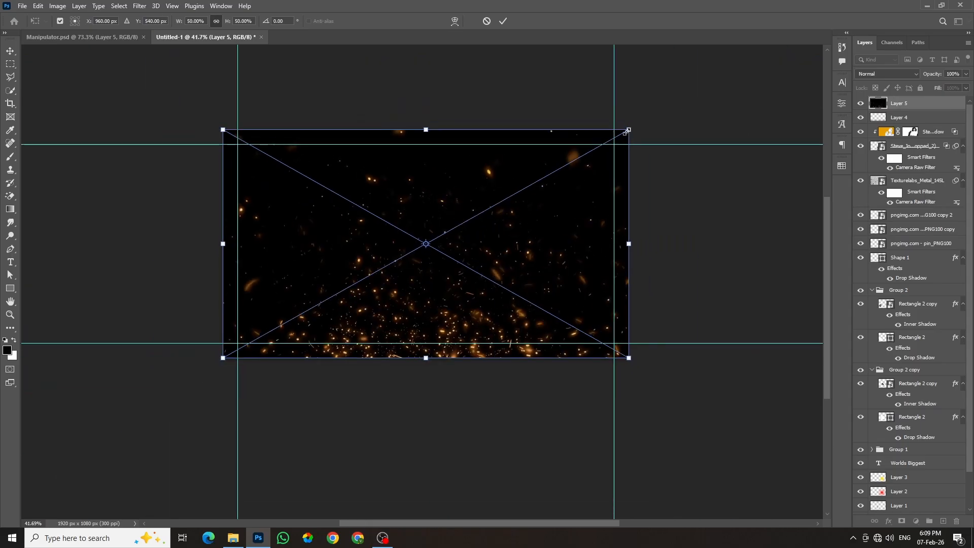
{"action": "mouse_move", "coordinate": [629, 130]}
{"action": "left_mouse_down"}
{"action": "mouse_move", "coordinate": [680, 105]}
{"action": "mouse_move", "coordinate": [726, 105]}
{"action": "left_mouse_up"}
{"action": "left_click", "coordinate": [503, 21]}
Set the sparks layer's blend mode to Screen
{"action": "left_click", "coordinate": [887, 74]}
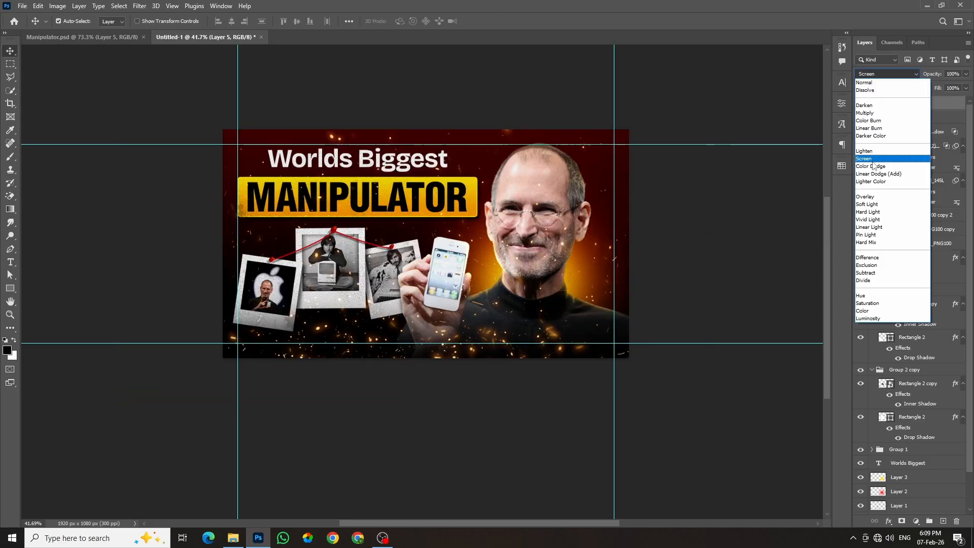
{"action": "key", "text": "Down"}
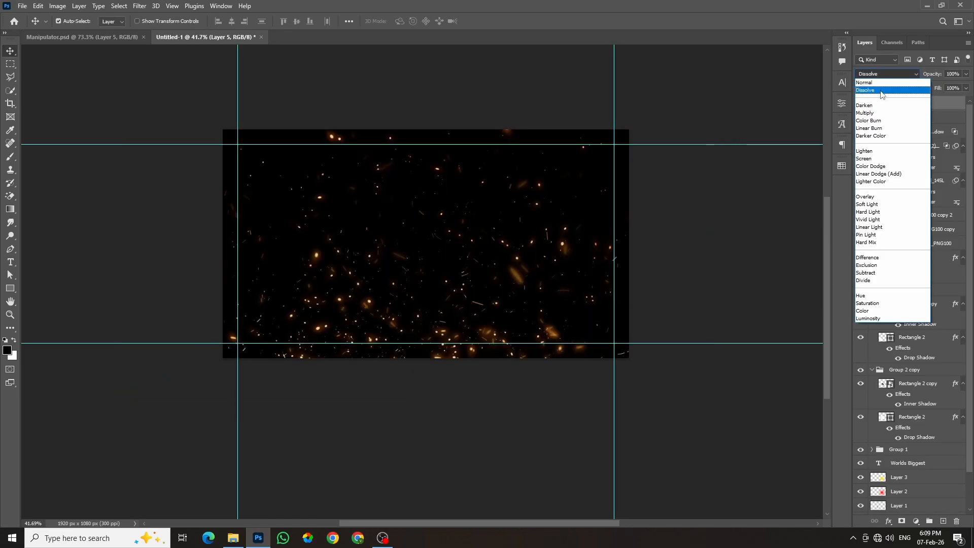
{"action": "left_click", "coordinate": [873, 162]}
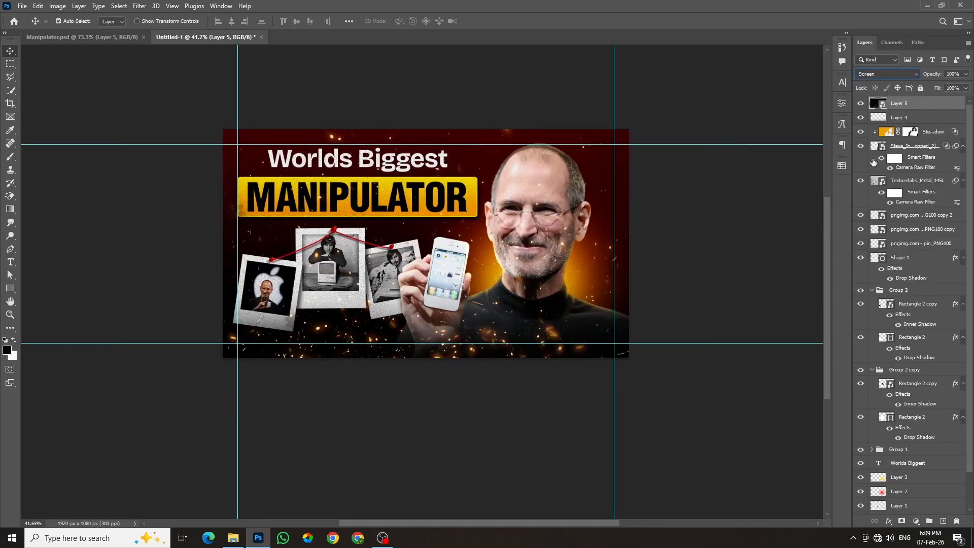
Scale the sparks layer up to 85.42% about its centre and reposition it slightly over the canvas
{"action": "key", "text": "ctrl+t"}
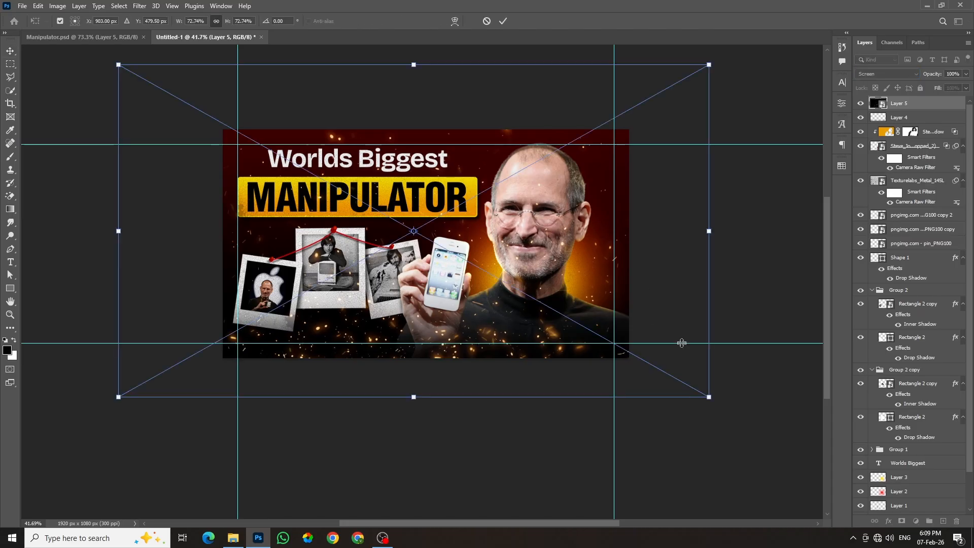
{"action": "left_click_drag", "start_coordinate": [709, 395], "coordinate": [762, 432]}
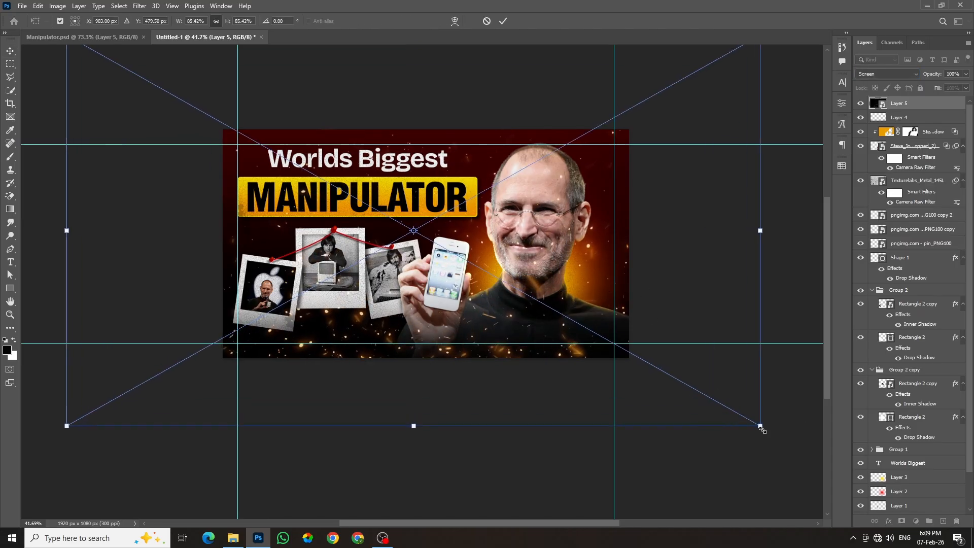
{"action": "left_click_drag", "start_coordinate": [588, 304], "coordinate": [608, 309]}
{"action": "key", "text": "Return"}
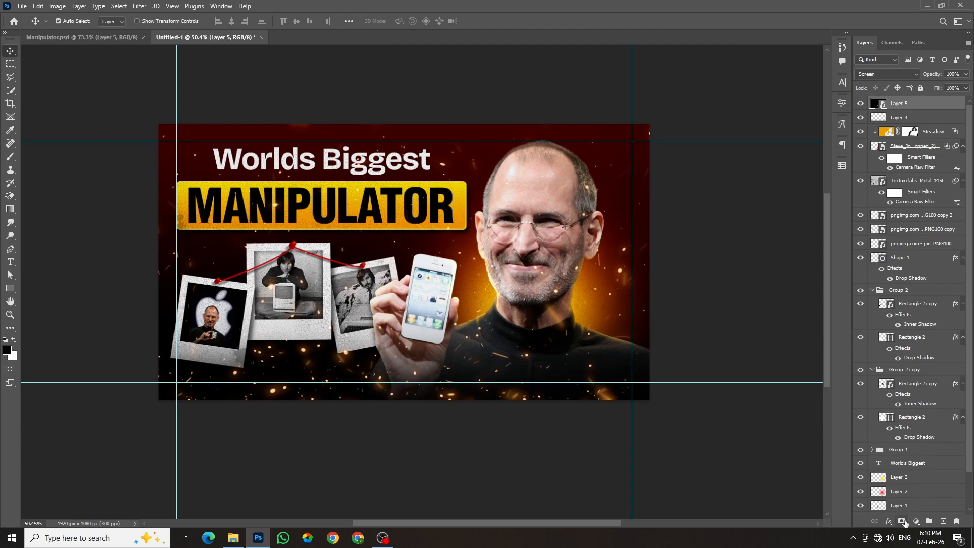
Add a mask to the sparks layer and paint out sparks over the face, headline, banner and photos with a black brush at 53% opacity, 55% flow
{"action": "left_click", "coordinate": [902, 521]}
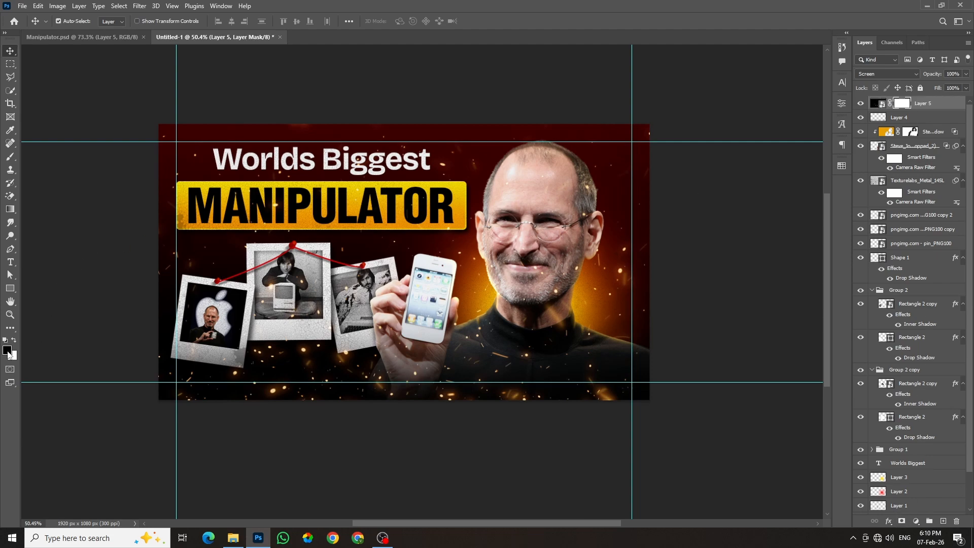
{"action": "left_click", "coordinate": [9, 352]}
{"action": "left_click", "coordinate": [864, 347]}
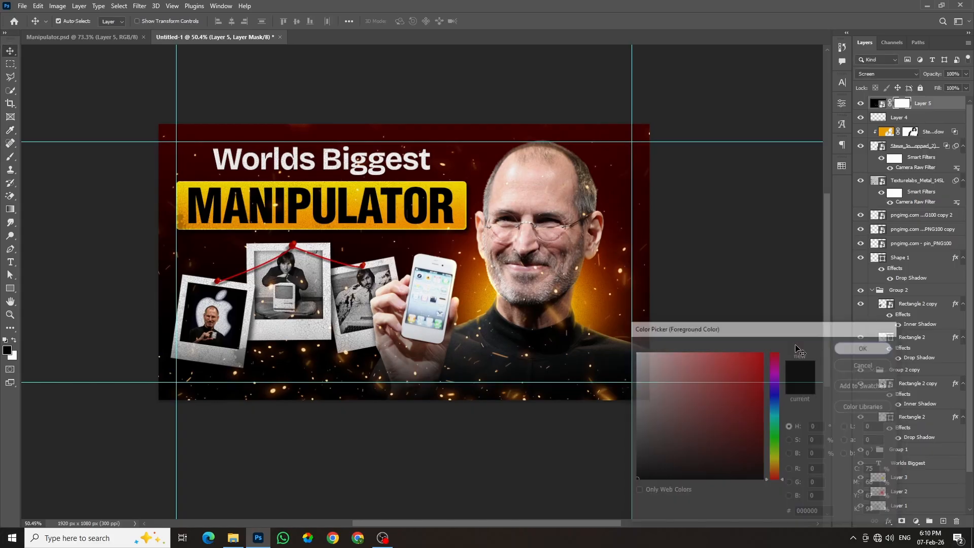
{"action": "left_click", "coordinate": [9, 157]}
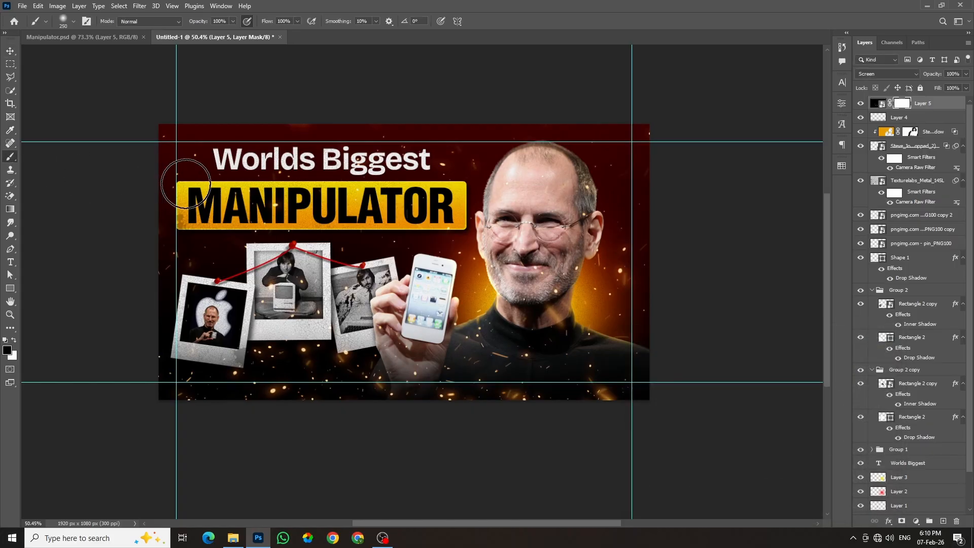
{"action": "left_click_drag", "start_coordinate": [193, 25], "coordinate": [173, 29]}
{"action": "left_click_drag", "start_coordinate": [264, 20], "coordinate": [253, 24]}
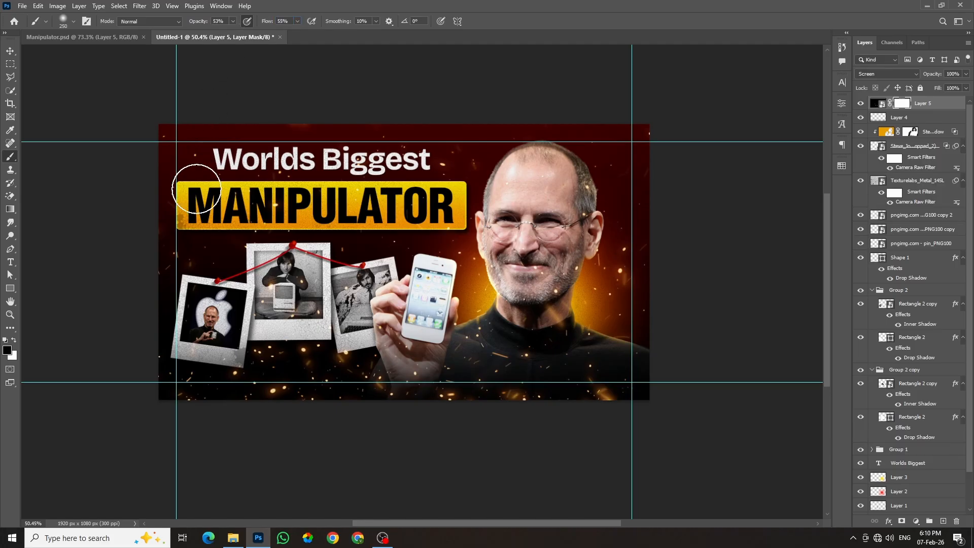
{"action": "scroll", "coordinate": [286, 331], "scroll_direction": "up", "scroll_amount": 2}
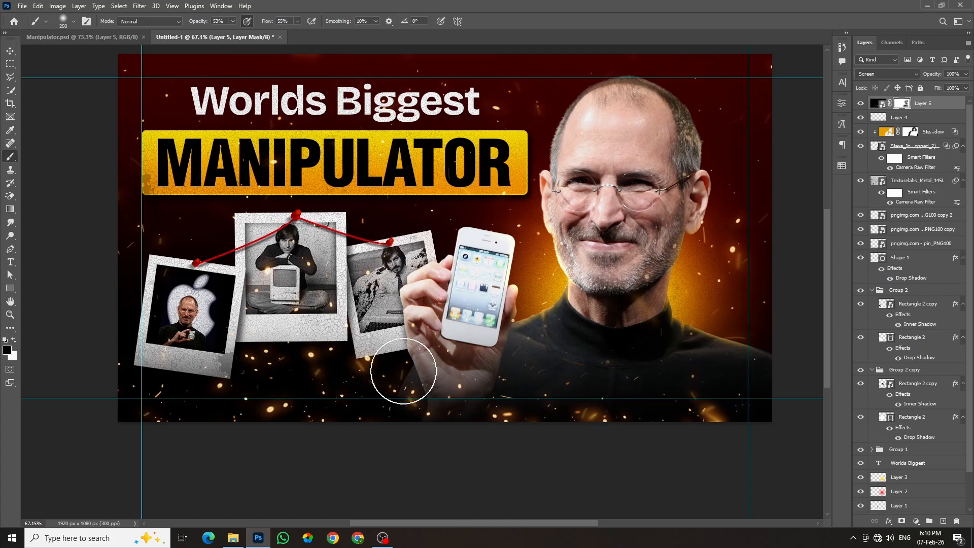
{"action": "left_click_drag", "start_coordinate": [263, 269], "coordinate": [284, 313]}
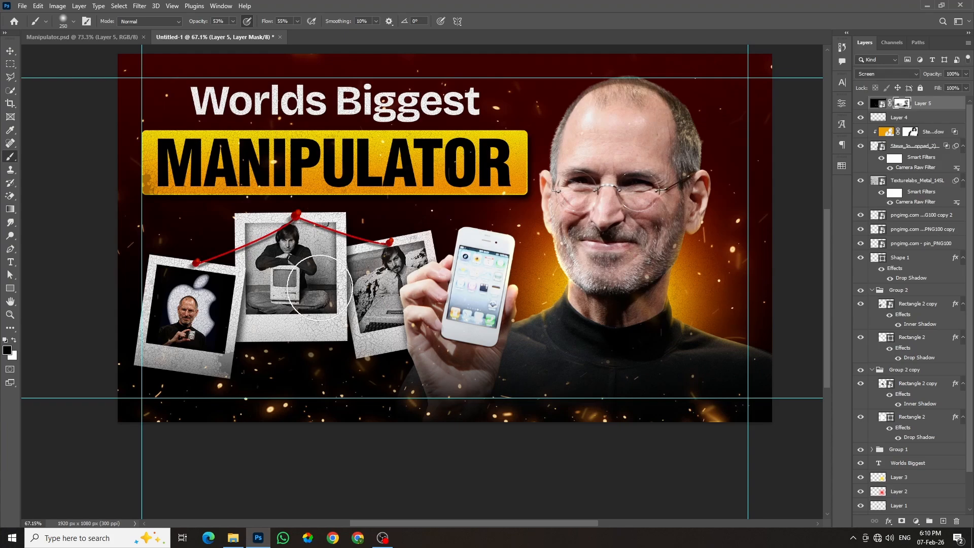
{"action": "scroll", "coordinate": [318, 192], "scroll_direction": "up", "scroll_amount": 3}
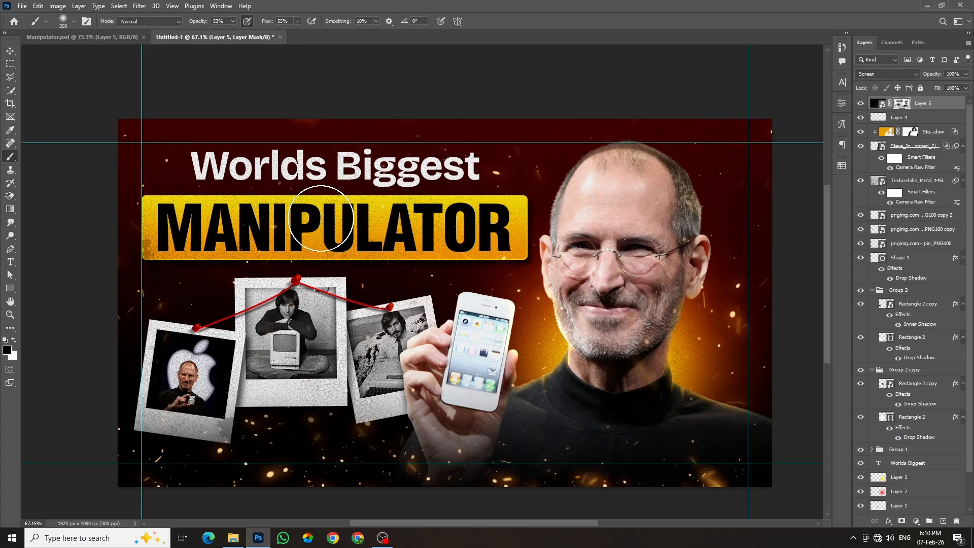
{"action": "scroll", "coordinate": [180, 382], "scroll_direction": "down", "scroll_amount": 2}
{"action": "key", "text": "v"}
{"action": "left_click", "coordinate": [93, 80]}
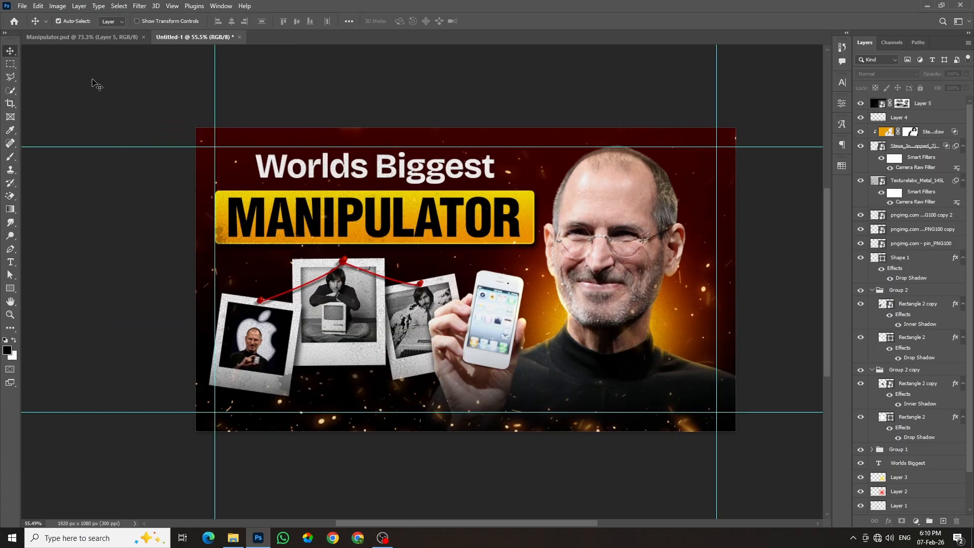
{"action": "key", "text": "ctrl+0"}
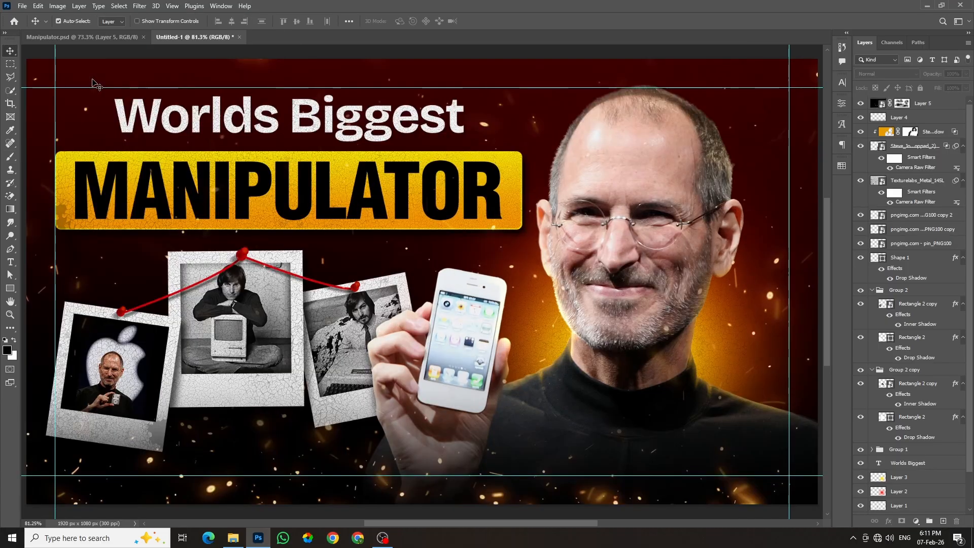
Stamp all visible layers into a new merged layer above the sparks and convert it to a smart object
{"action": "left_click", "coordinate": [798, 359]}
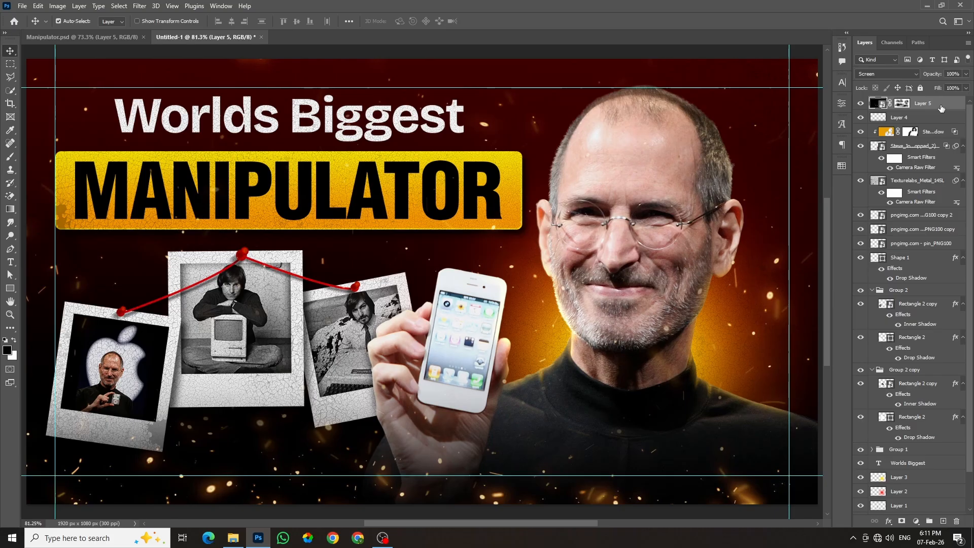
{"action": "key", "text": "ctrl"}
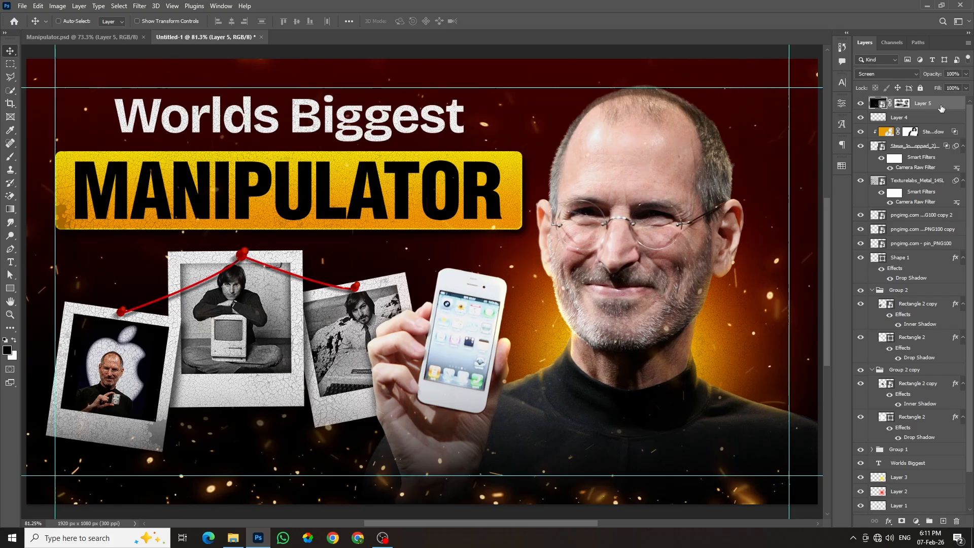
{"action": "key", "text": "ctrl+shift+alt+e"}
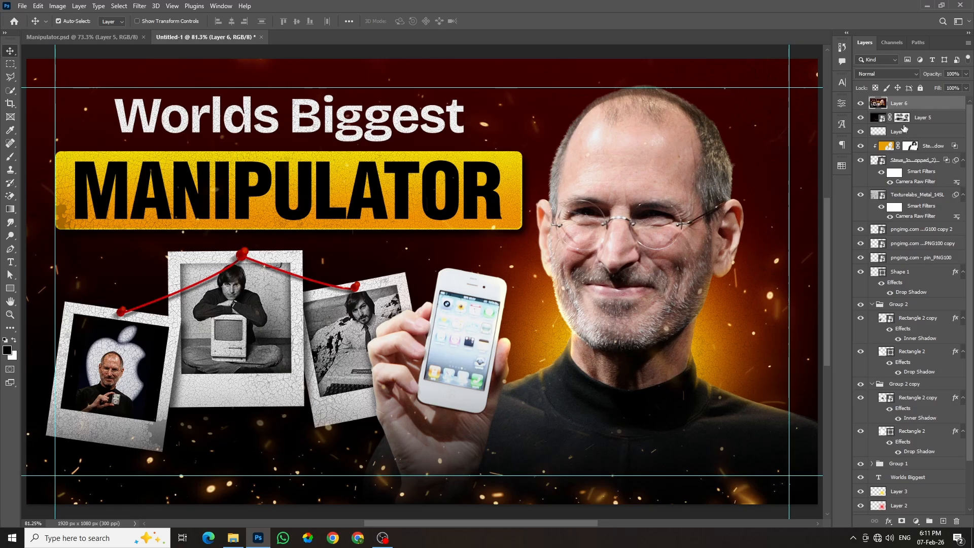
{"action": "right_click", "coordinate": [918, 102]}
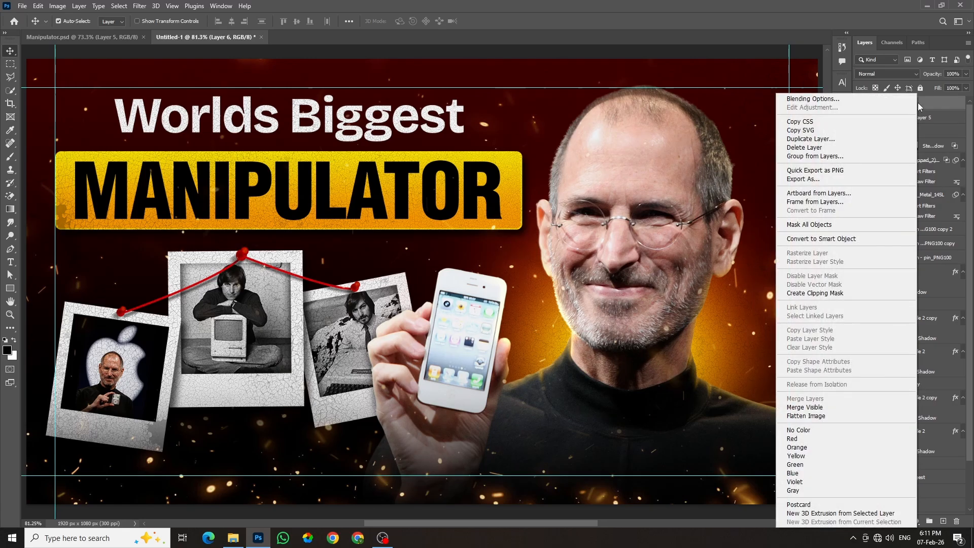
{"action": "left_click", "coordinate": [850, 238]}
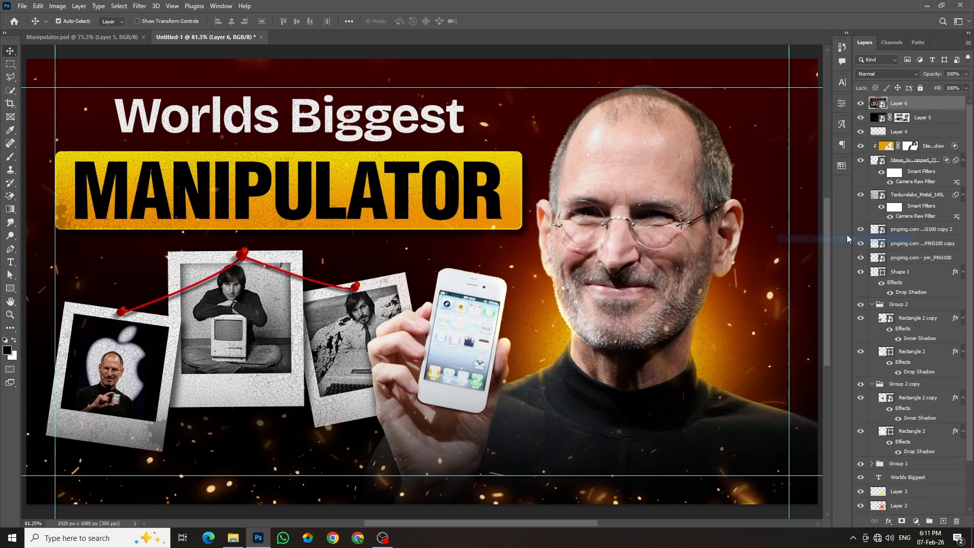
Open Camera Raw on the merged layer and set exposure +0.10, contrast +4, highlights +6, shadows -5, whites +8 and blacks -3
{"action": "left_click", "coordinate": [140, 6]}
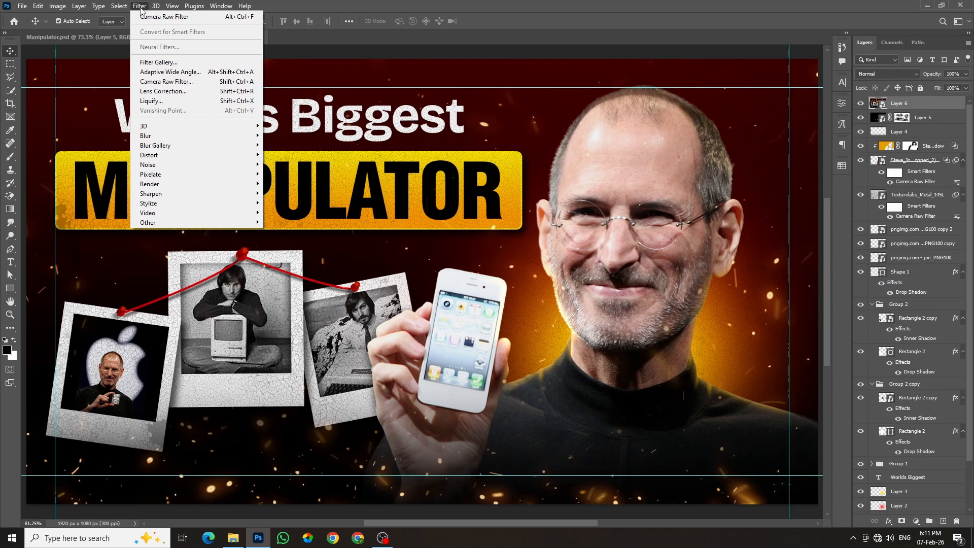
{"action": "left_click", "coordinate": [151, 83]}
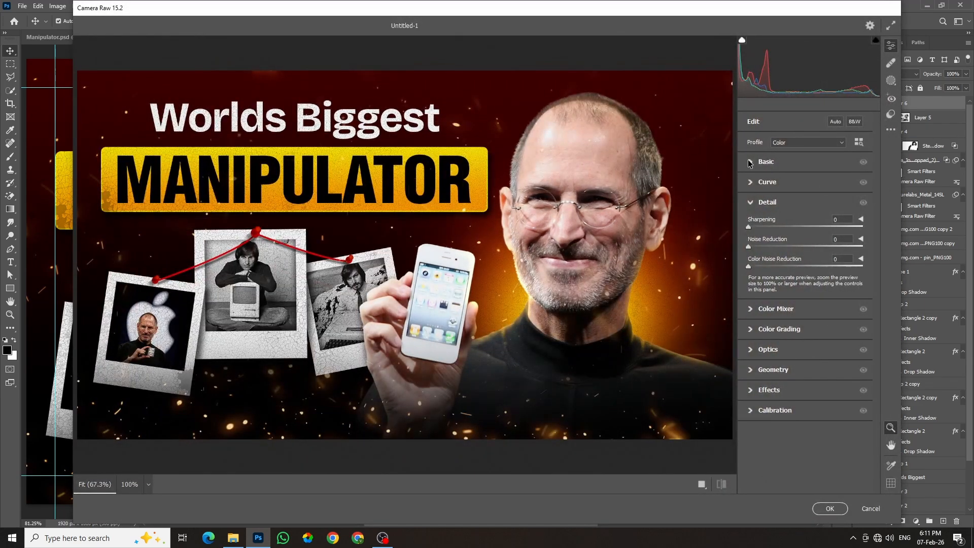
{"action": "left_click", "coordinate": [750, 162]}
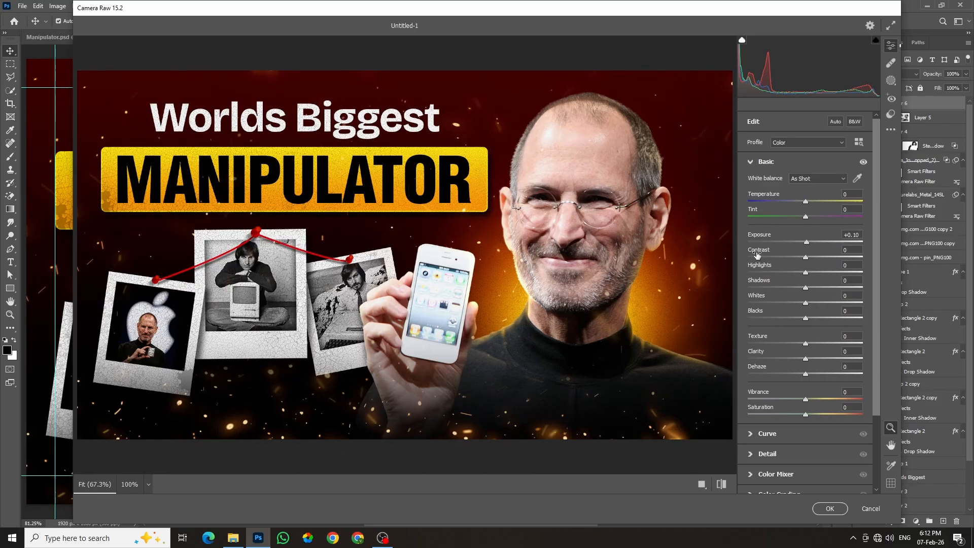
{"action": "left_click_drag", "start_coordinate": [757, 253], "coordinate": [761, 269]}
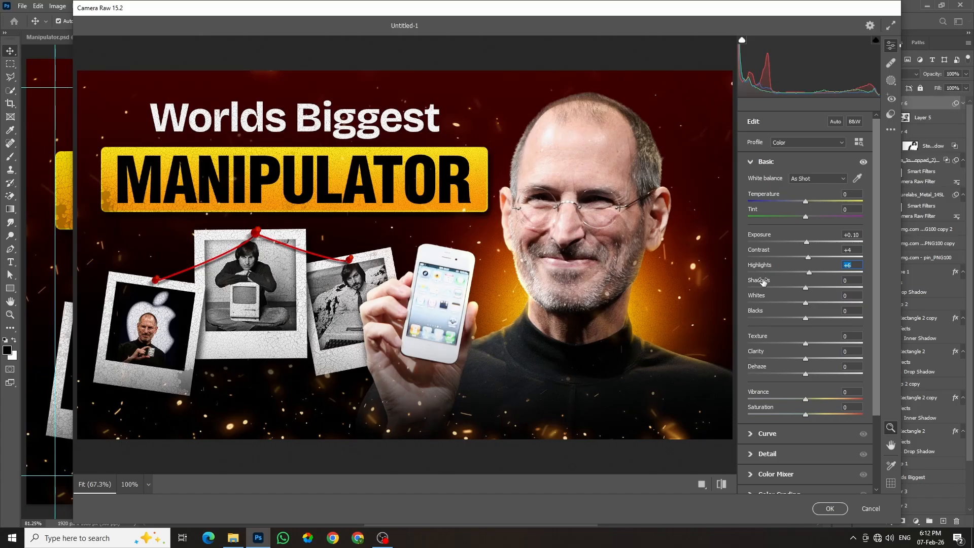
{"action": "left_click_drag", "start_coordinate": [763, 282], "coordinate": [760, 295]}
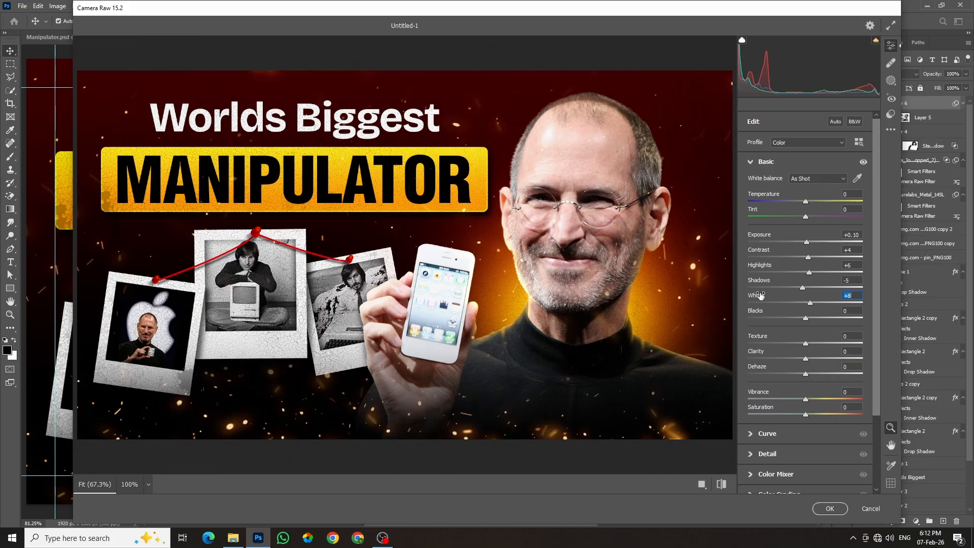
{"action": "left_click_drag", "start_coordinate": [761, 313], "coordinate": [759, 313]}
Set the merged layer's texture to +6, clarity +4, dehaze +3, vibrance +3 and saturation +3
{"action": "left_click_drag", "start_coordinate": [757, 337], "coordinate": [760, 338]}
{"action": "left_click_drag", "start_coordinate": [754, 354], "coordinate": [756, 353]}
{"action": "left_click_drag", "start_coordinate": [760, 368], "coordinate": [759, 393]}
{"action": "left_click_drag", "start_coordinate": [756, 408], "coordinate": [757, 408]}
Set sharpening to 6, adjust color noise reduction slightly, and apply the Camera Raw filter to the merged layer
{"action": "scroll", "coordinate": [771, 408], "scroll_direction": "down", "scroll_amount": 2}
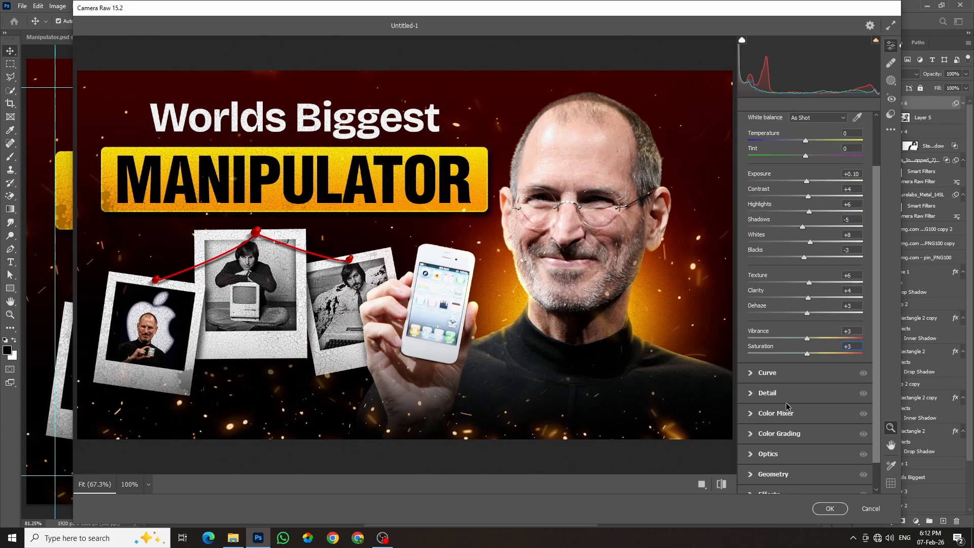
{"action": "left_click", "coordinate": [748, 393]}
{"action": "left_click_drag", "start_coordinate": [757, 218], "coordinate": [761, 219]}
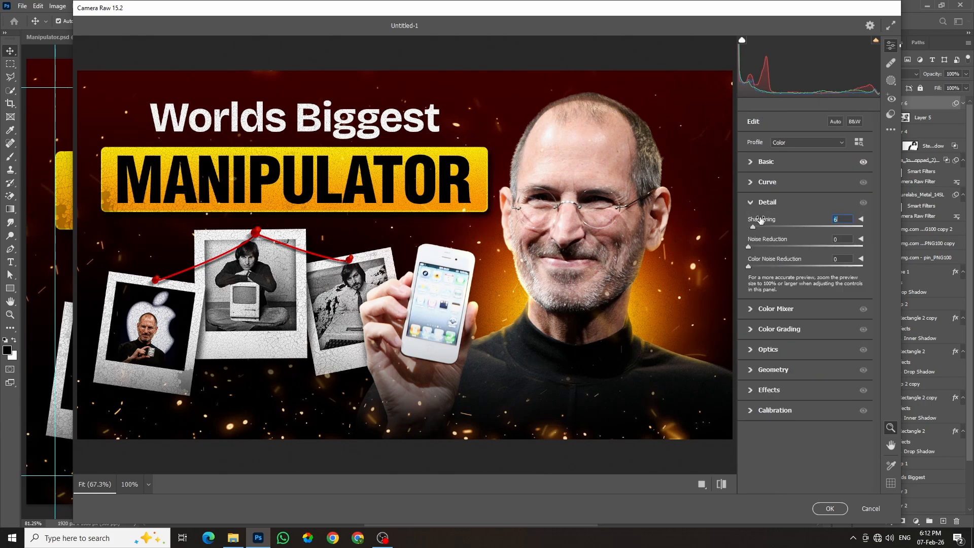
{"action": "left_click_drag", "start_coordinate": [756, 260], "coordinate": [759, 260]}
{"action": "left_click", "coordinate": [756, 389]}
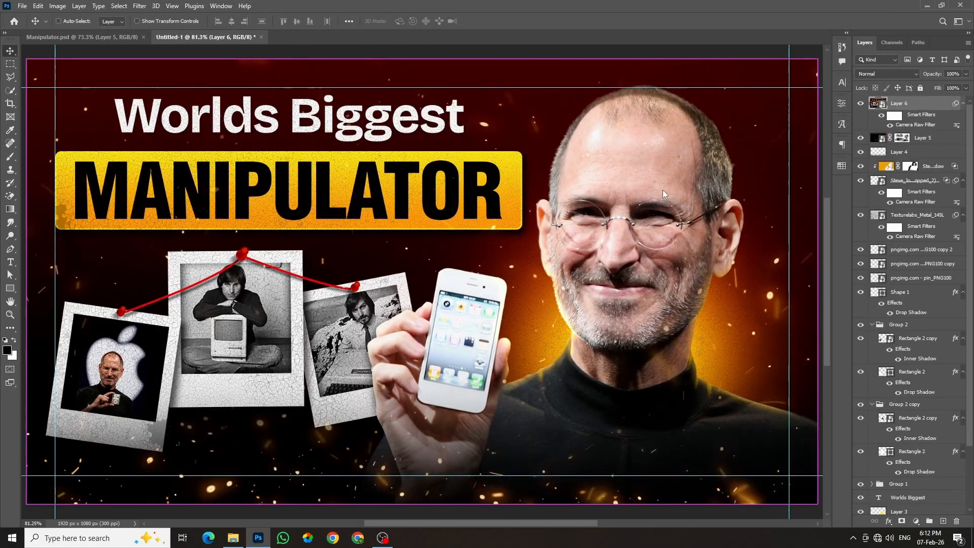
Toggle the graded merged layer's visibility to compare before and after, and hide the guides
{"action": "left_click", "coordinate": [862, 104]}
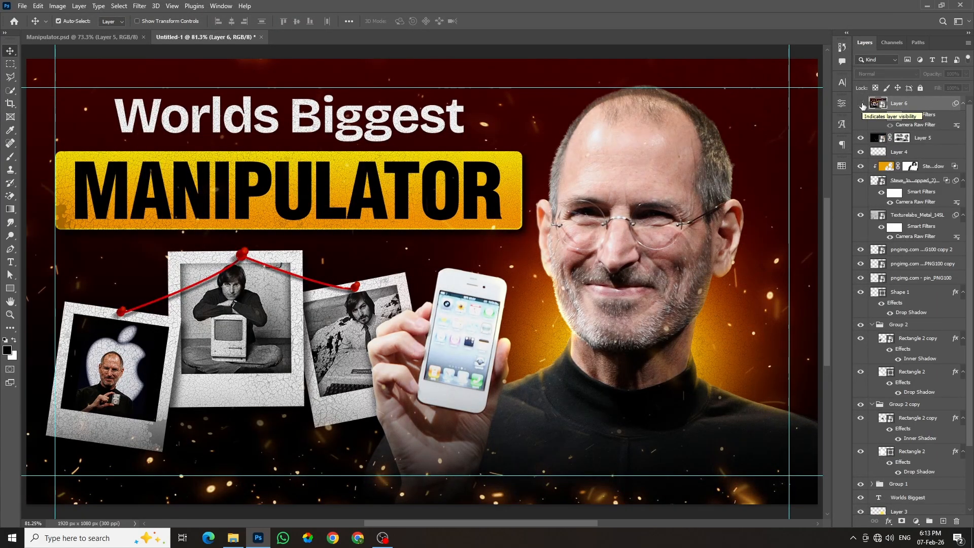
{"action": "left_click", "coordinate": [860, 103]}
{"action": "scroll", "coordinate": [459, 217], "scroll_direction": "down", "scroll_amount": 3}
{"action": "scroll", "coordinate": [511, 230], "scroll_direction": "up", "scroll_amount": 3}
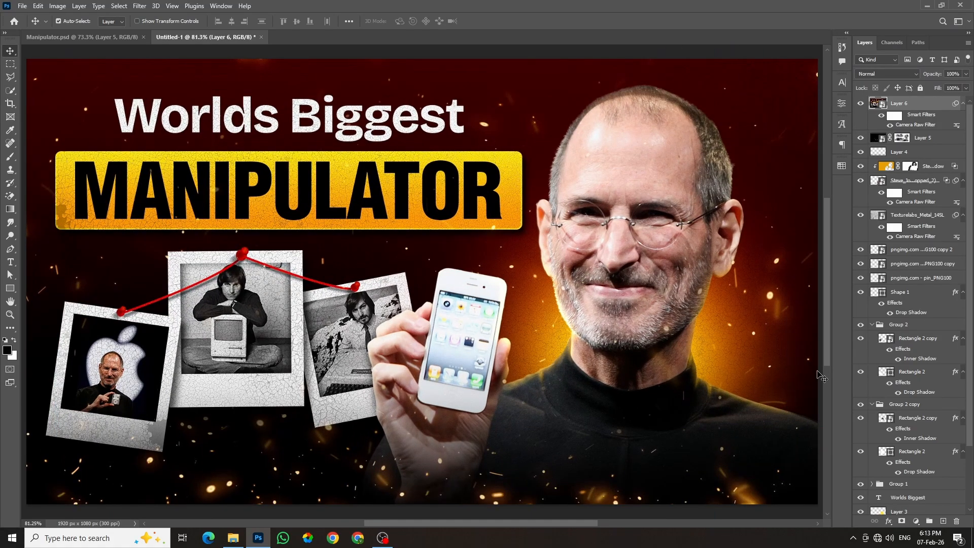